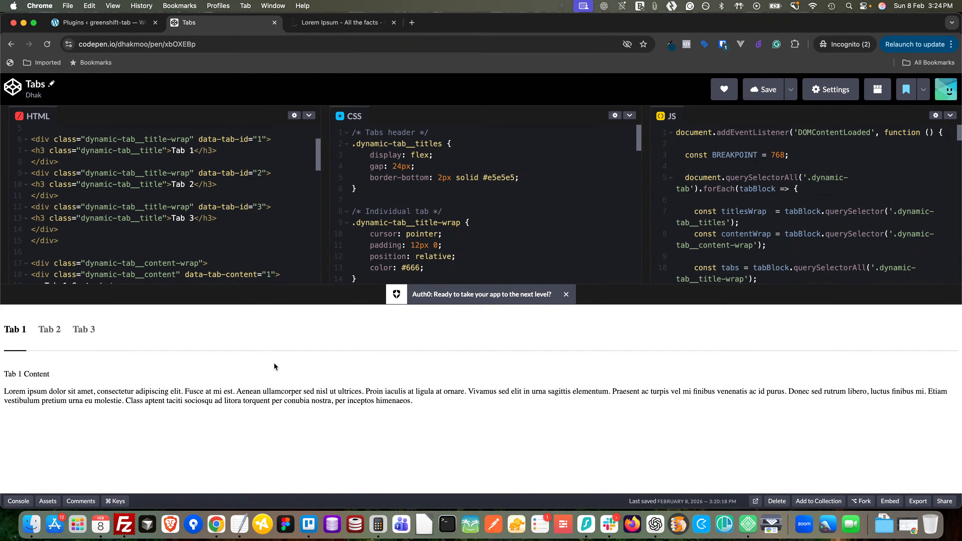
Examine the Tabs pen's HTML and CSS, and try Tab 2 and Tab 3 in its preview
{"action": "scroll", "coordinate": [139, 223], "scroll_direction": "up", "scroll_amount": 3}
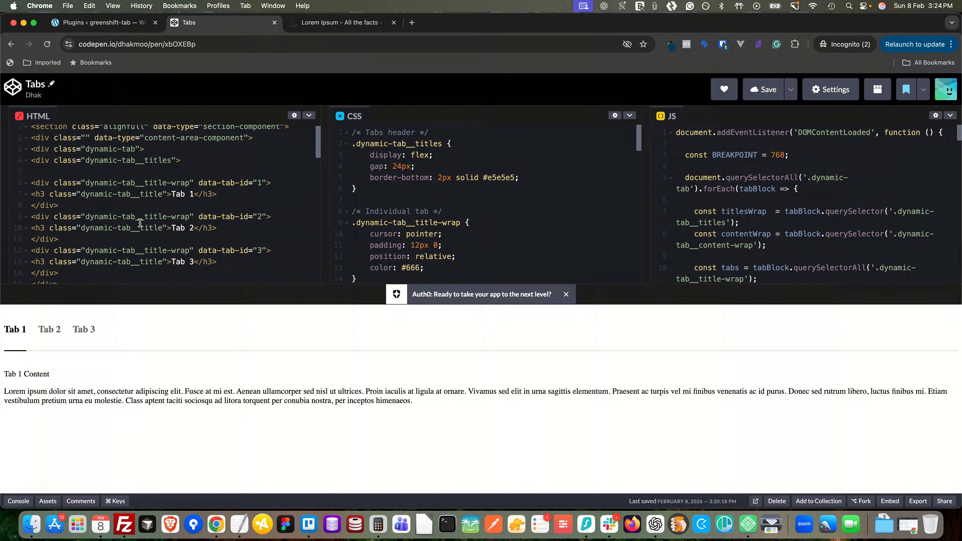
{"action": "scroll", "coordinate": [171, 198], "scroll_direction": "down", "scroll_amount": 2}
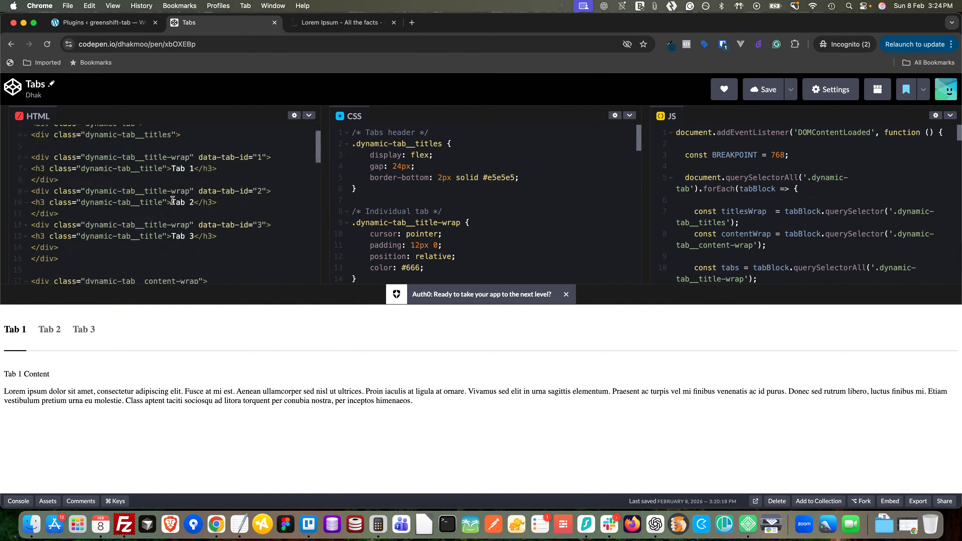
{"action": "scroll", "coordinate": [172, 199], "scroll_direction": "down", "scroll_amount": 8}
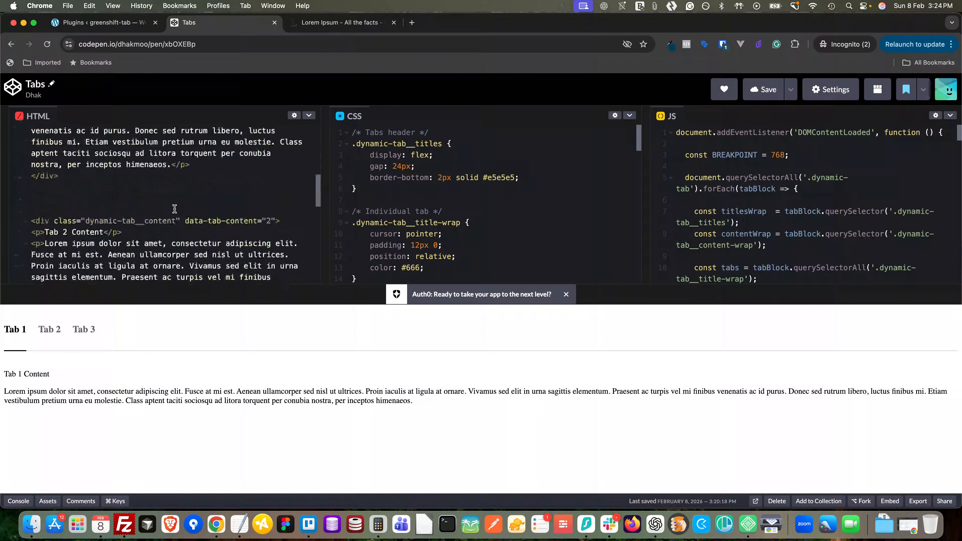
{"action": "scroll", "coordinate": [174, 209], "scroll_direction": "up", "scroll_amount": 5}
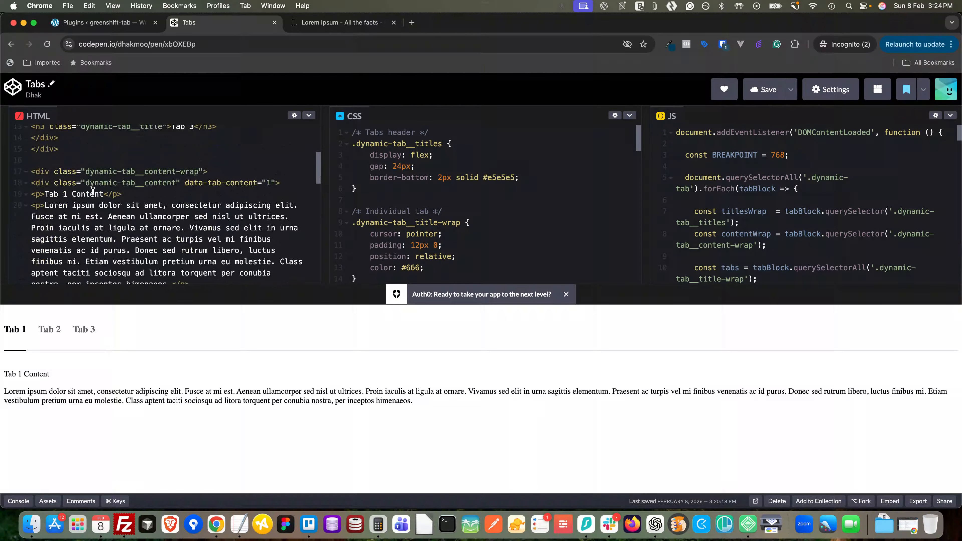
{"action": "scroll", "coordinate": [99, 190], "scroll_direction": "up", "scroll_amount": 2}
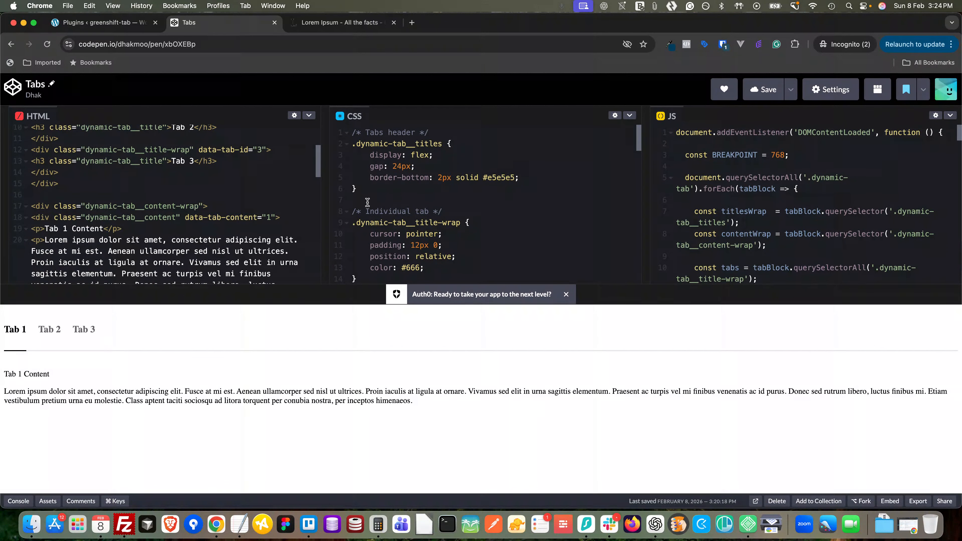
{"action": "scroll", "coordinate": [378, 199], "scroll_direction": "down", "scroll_amount": 4}
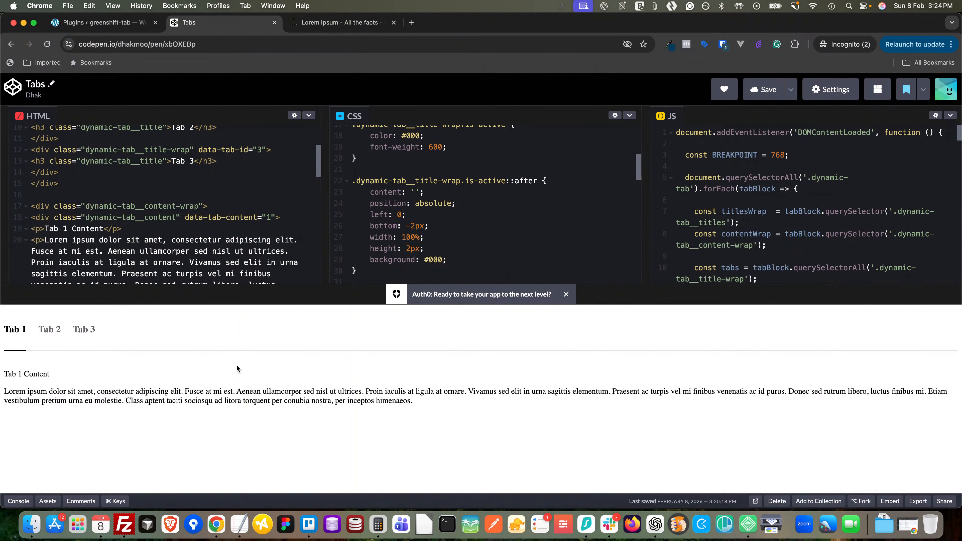
{"action": "left_click", "coordinate": [48, 333]}
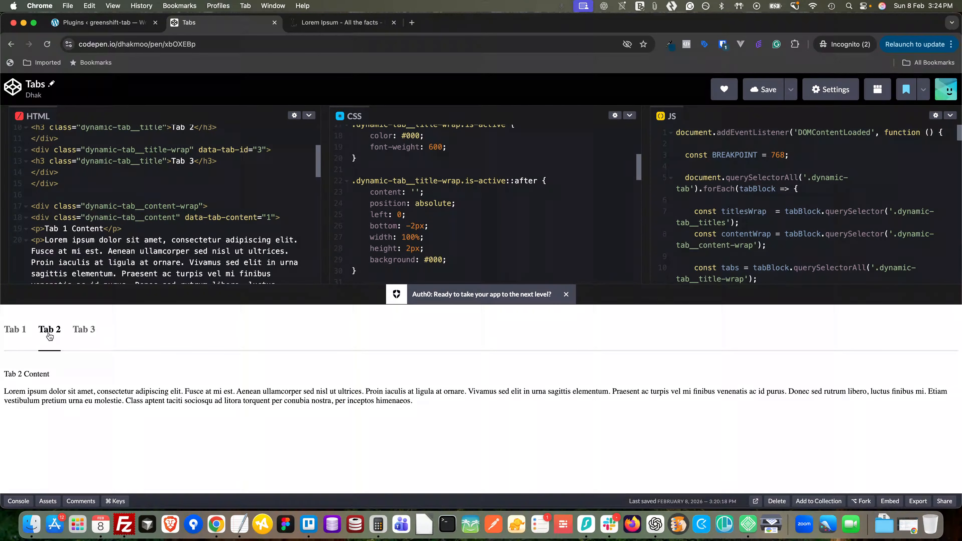
{"action": "left_click", "coordinate": [83, 335]}
Inspect the preview with the developer tools, narrow the page to test Tab 2 in the mobile accordion layout, and restore the wide layout
{"action": "right_click", "coordinate": [150, 329]}
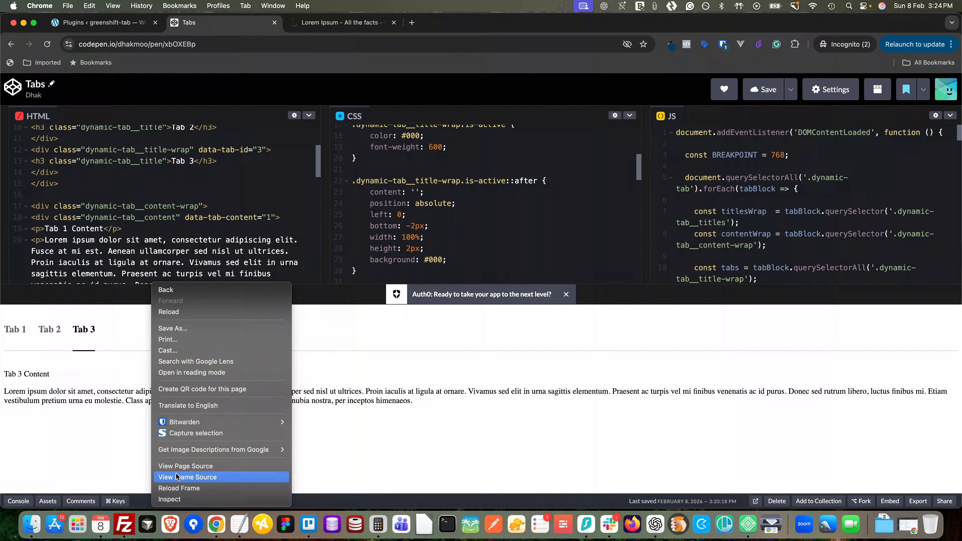
{"action": "left_click", "coordinate": [173, 499]}
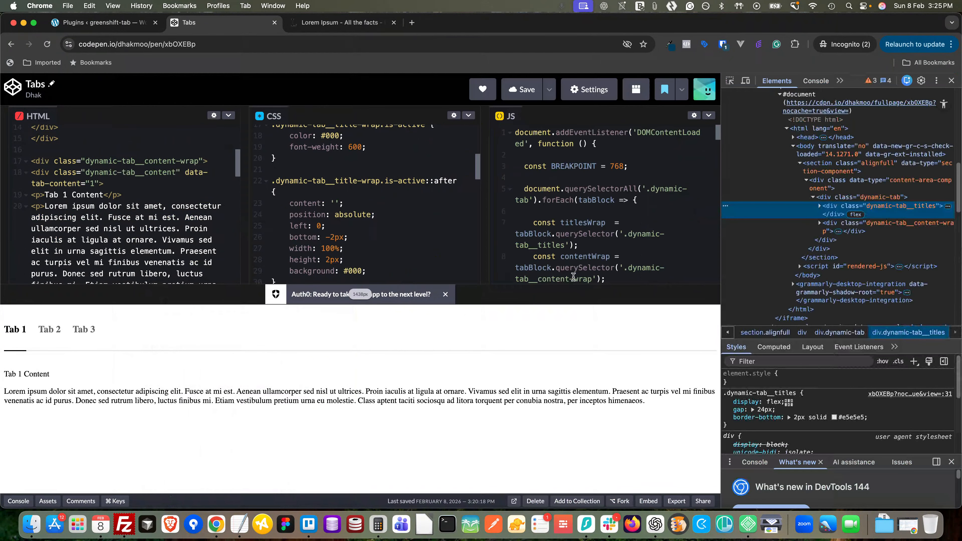
{"action": "left_click_drag", "start_coordinate": [721, 245], "coordinate": [310, 254]}
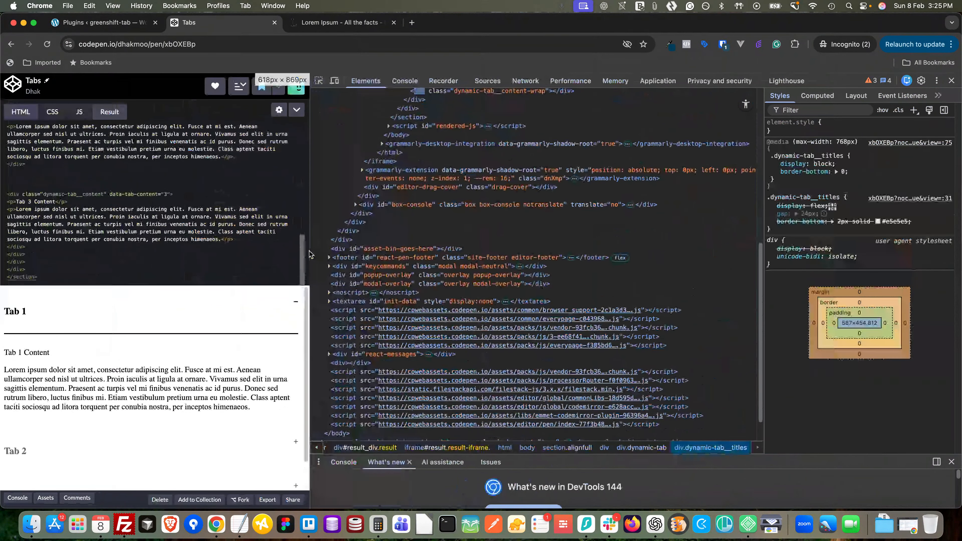
{"action": "scroll", "coordinate": [229, 328], "scroll_direction": "down", "scroll_amount": 2}
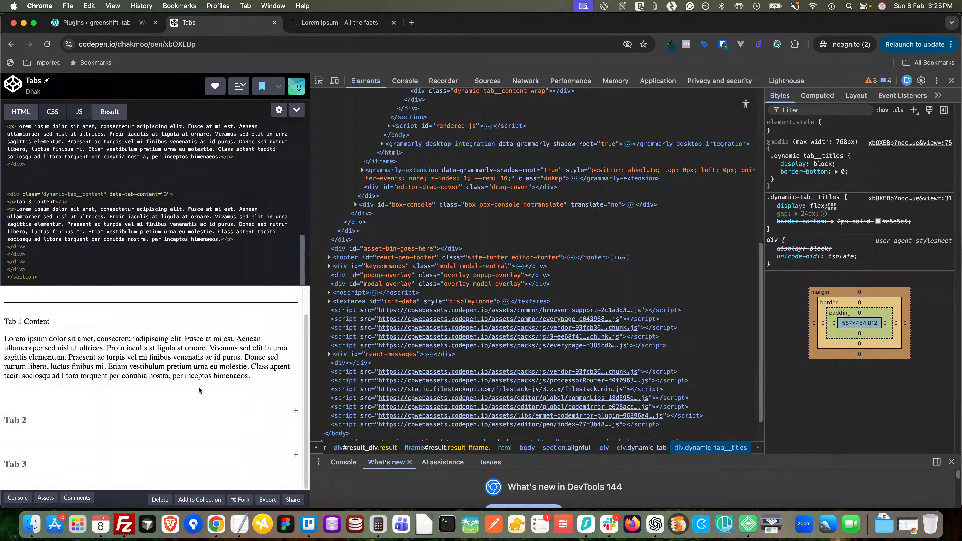
{"action": "left_click", "coordinate": [204, 421]}
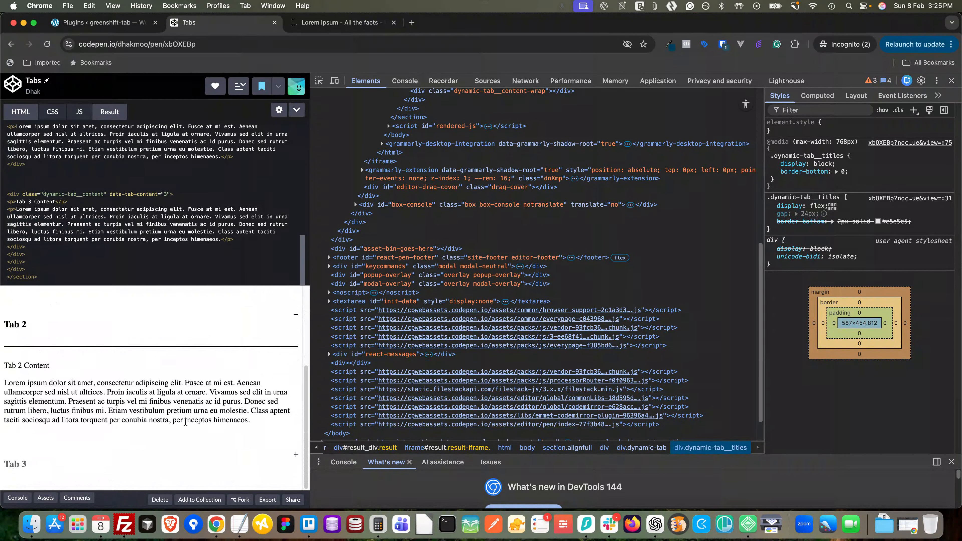
{"action": "scroll", "coordinate": [165, 449], "scroll_direction": "up", "scroll_amount": 5}
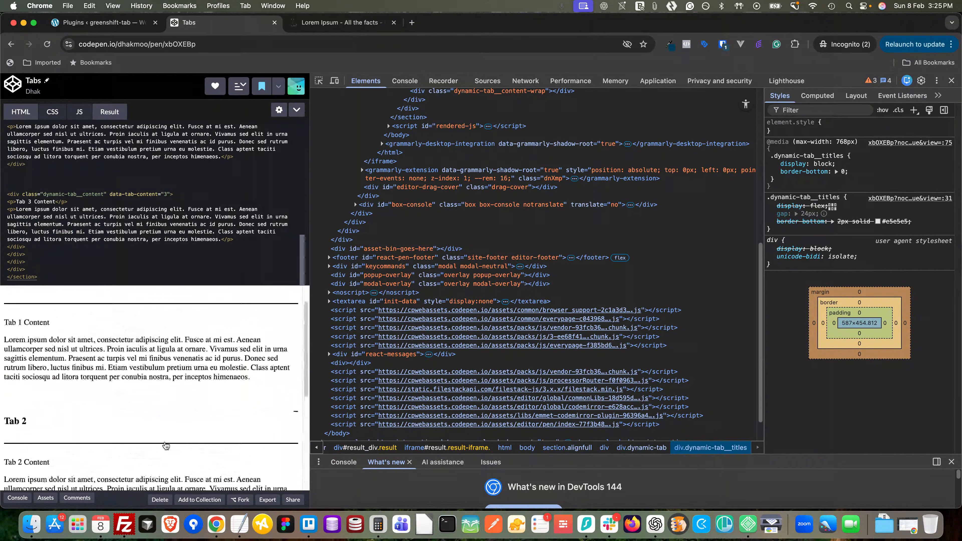
{"action": "left_click_drag", "start_coordinate": [310, 185], "coordinate": [830, 185]}
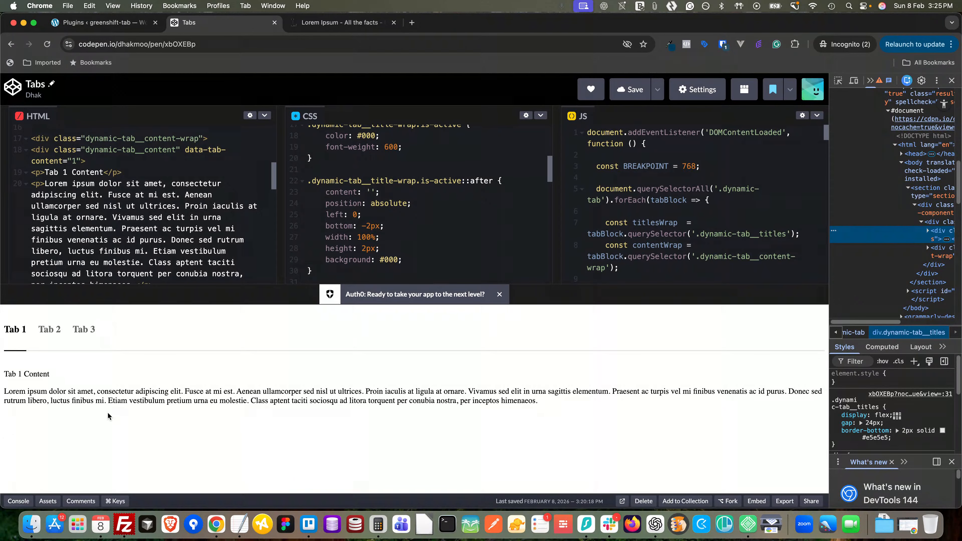
Review the WordPress site's installed plugins, including WPCodeBox 2, and look back at the tab header styles in the pen
{"action": "left_click", "coordinate": [97, 23]}
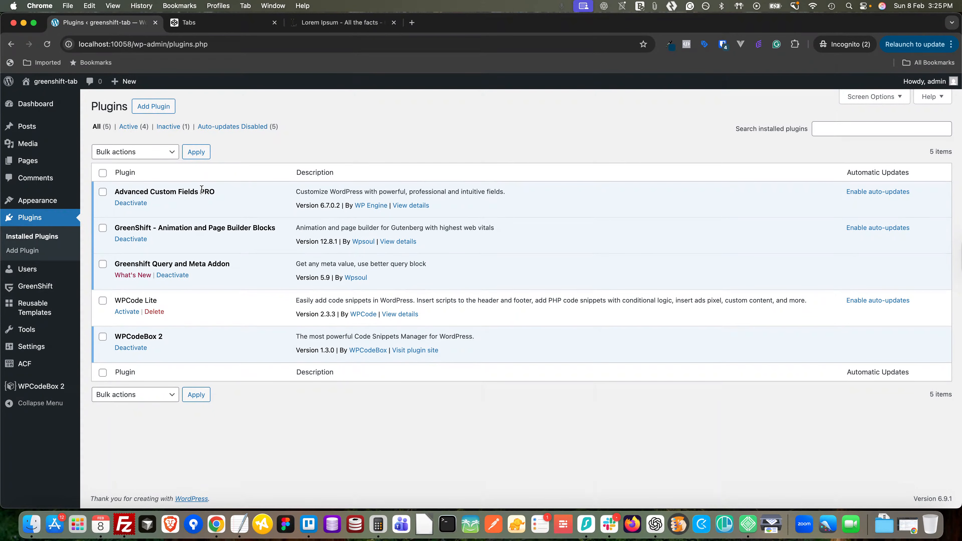
{"action": "mouse_move", "coordinate": [46, 368]}
{"action": "left_click_drag", "start_coordinate": [114, 337], "coordinate": [159, 340]}
{"action": "left_click", "coordinate": [214, 23]}
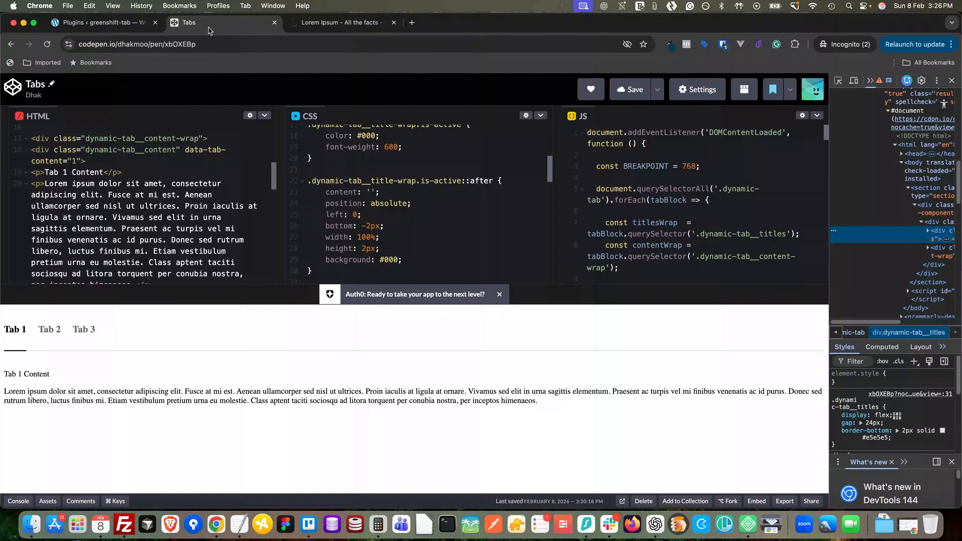
{"action": "scroll", "coordinate": [377, 192], "scroll_direction": "up", "scroll_amount": 5}
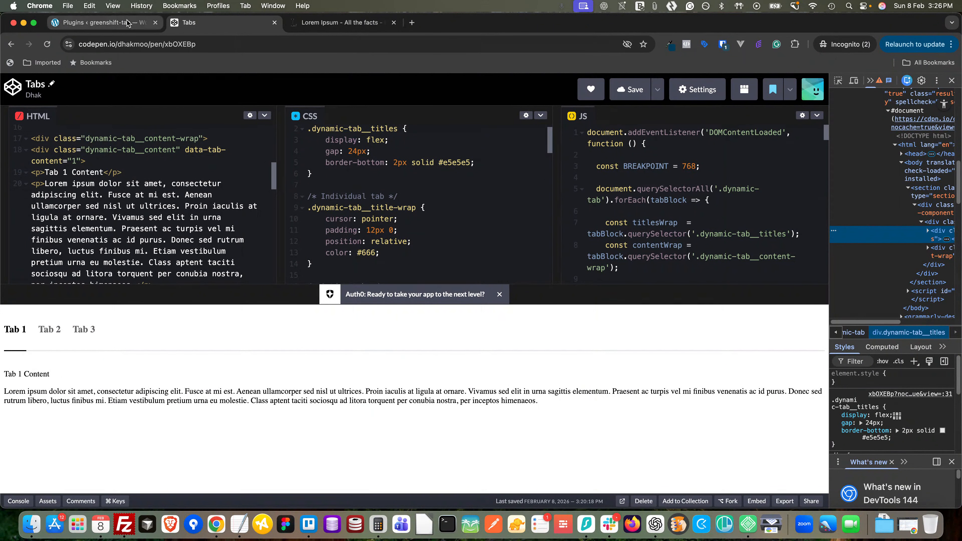
{"action": "left_click", "coordinate": [102, 23]}
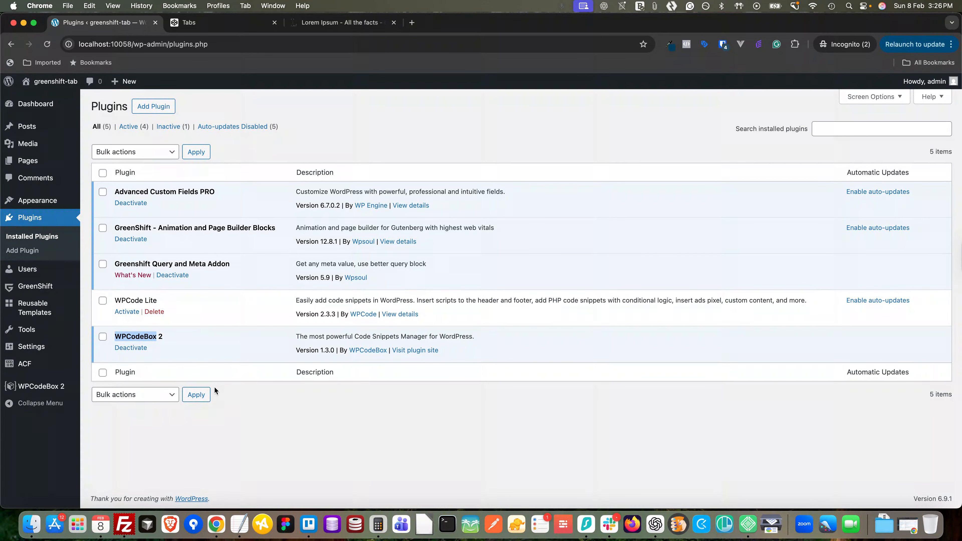
{"action": "left_click", "coordinate": [201, 394]}
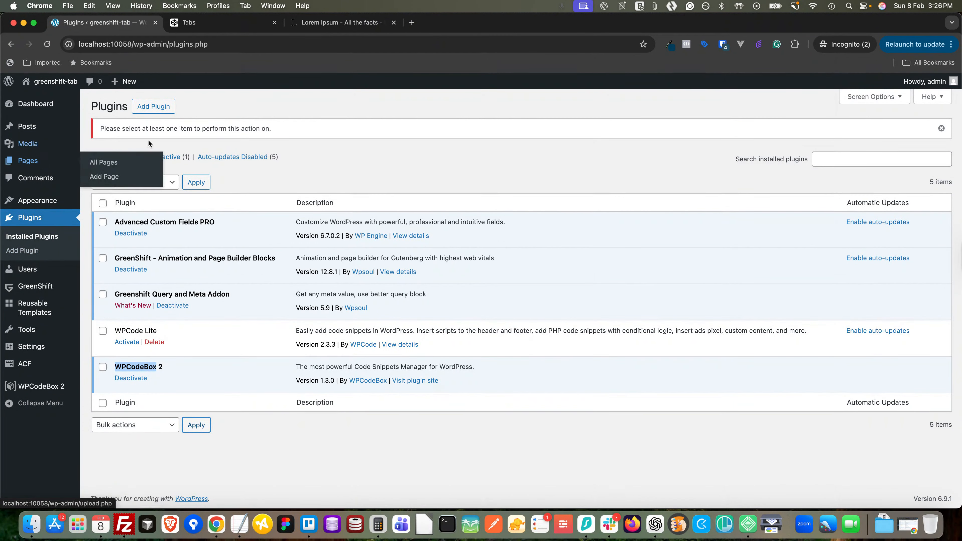
{"action": "left_click", "coordinate": [405, 154]}
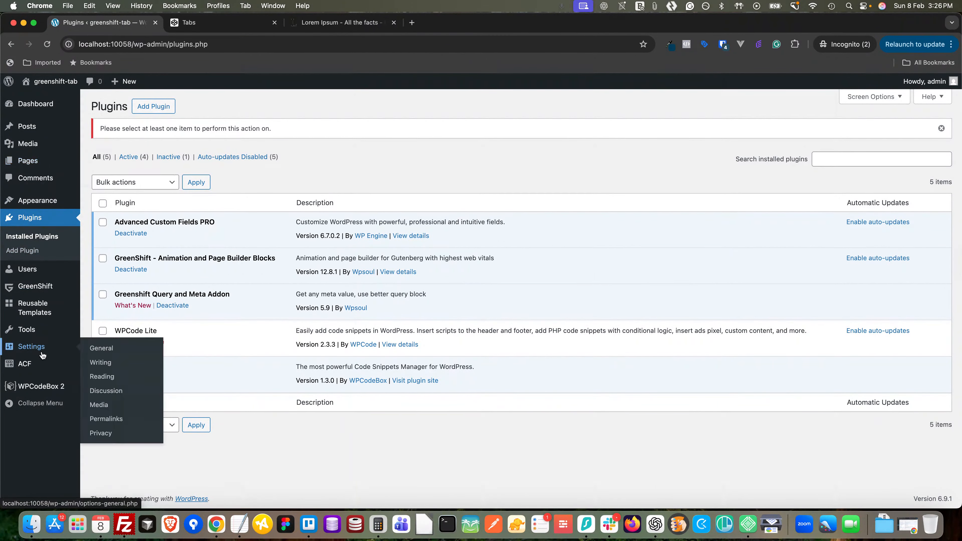
Search the WordPress theme directory for "greenshift", and install and activate the Greenshift theme
{"action": "mouse_move", "coordinate": [53, 204]}
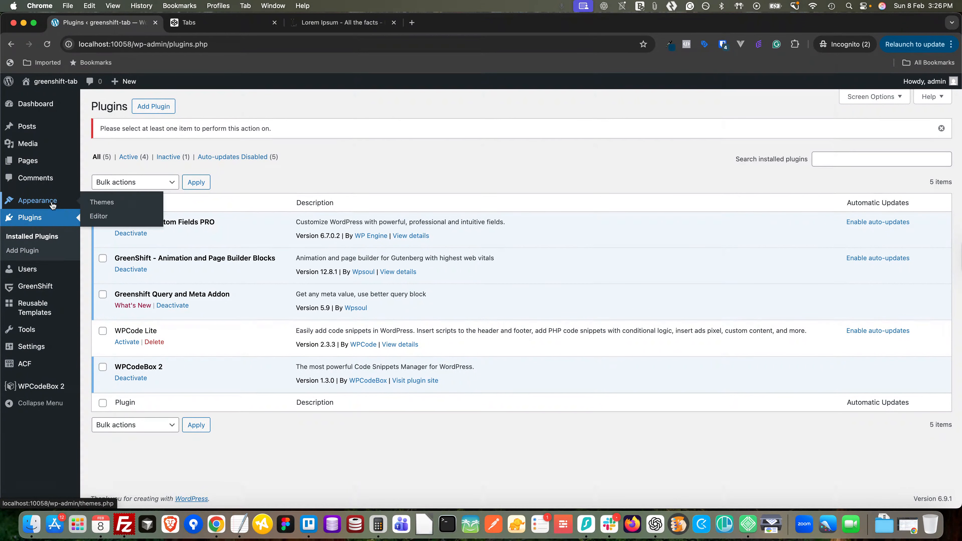
{"action": "left_click", "coordinate": [101, 203]}
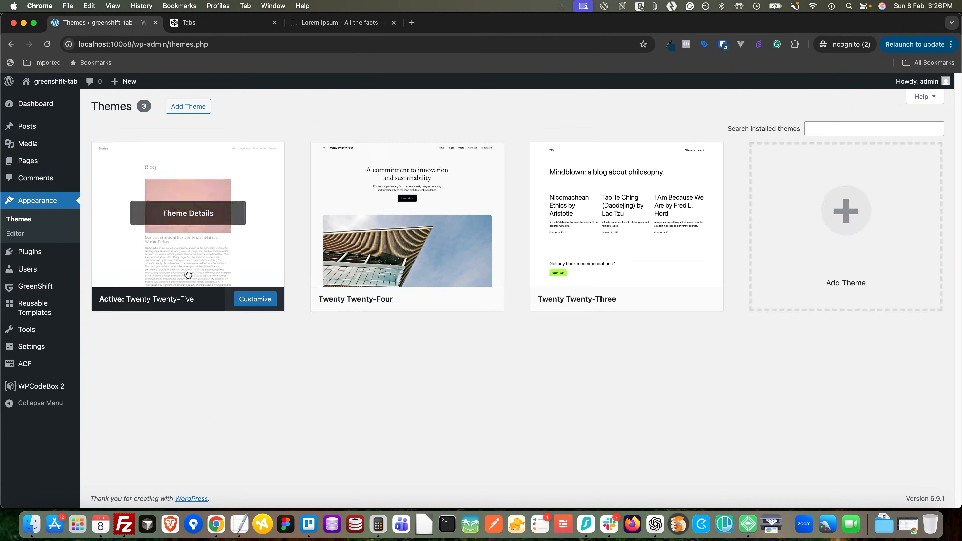
{"action": "left_click", "coordinate": [185, 109]}
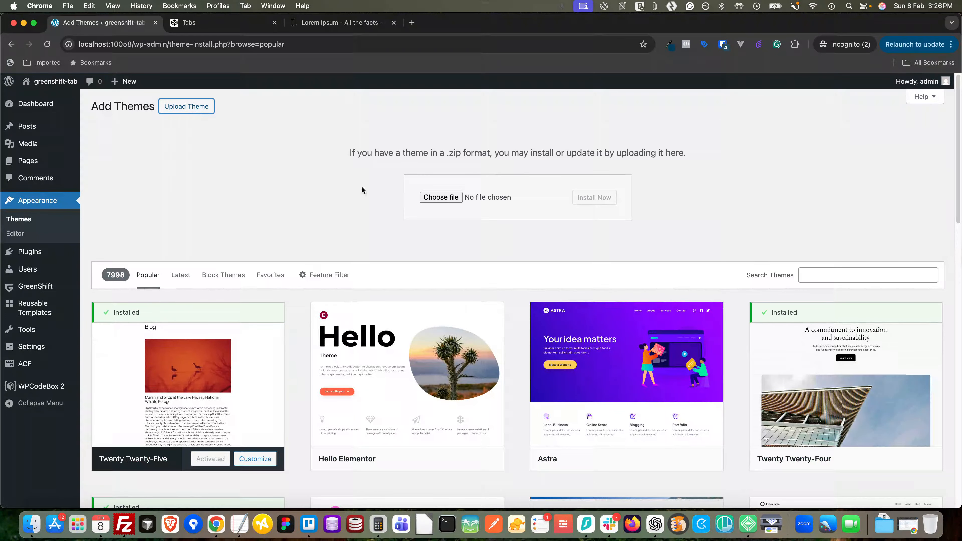
{"action": "left_click", "coordinate": [823, 273]}
{"action": "type", "text": "greenshift"}
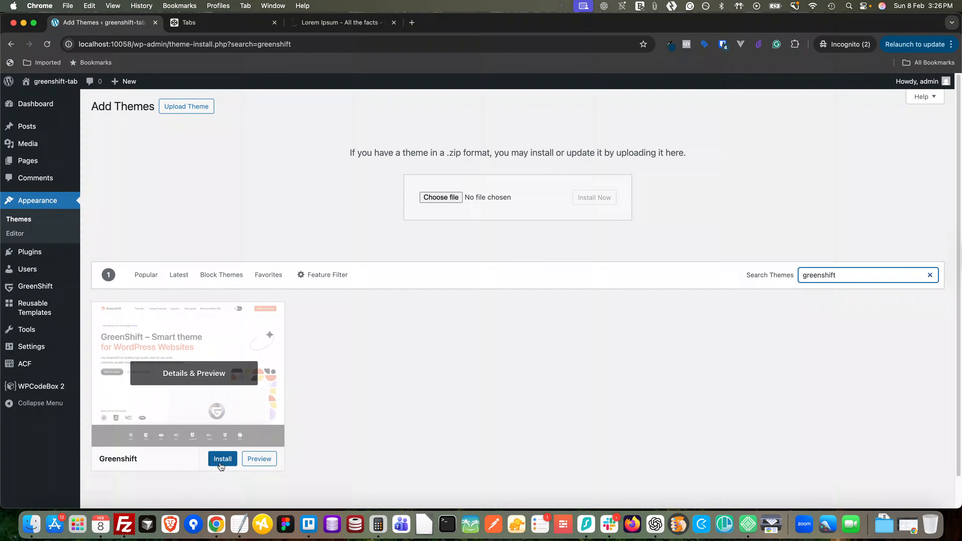
{"action": "left_click", "coordinate": [222, 465]}
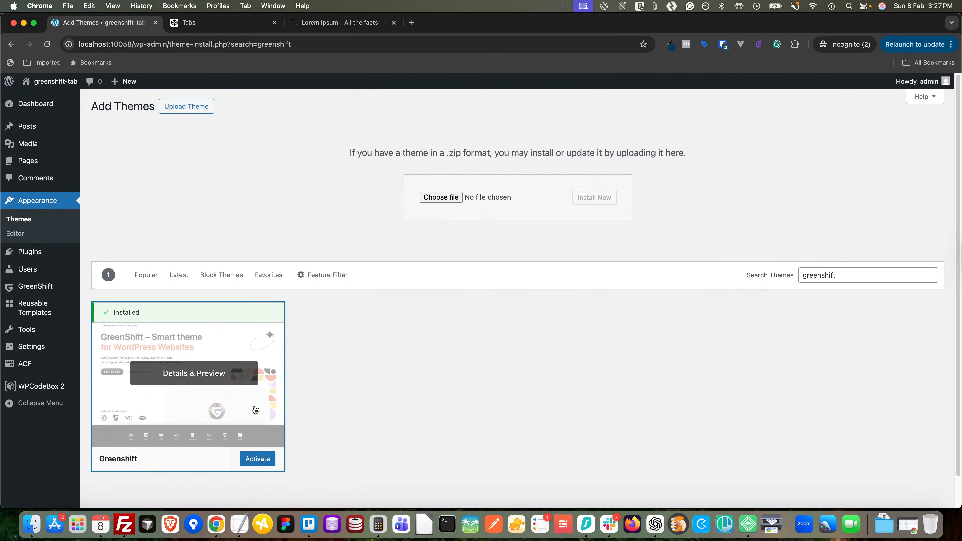
{"action": "left_click", "coordinate": [264, 465]}
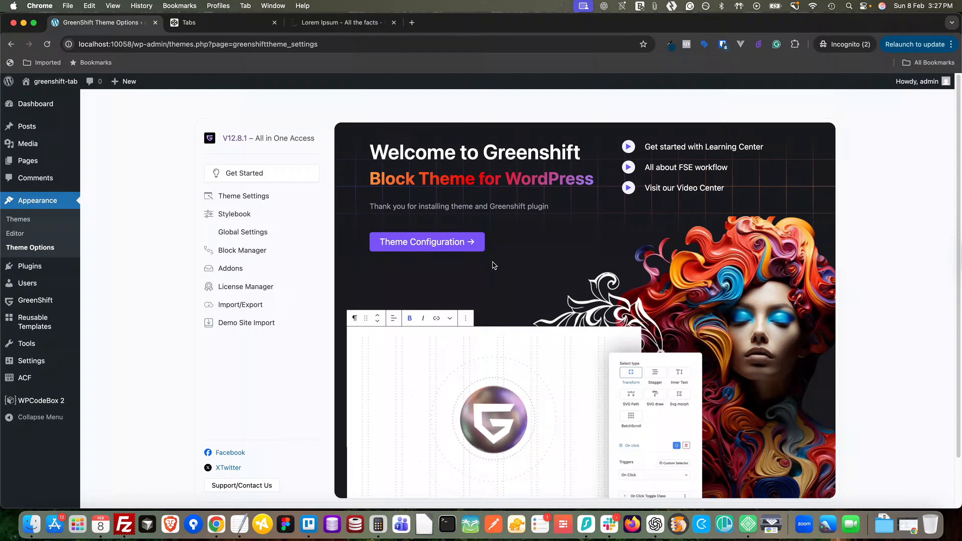
{"action": "scroll", "coordinate": [492, 263], "scroll_direction": "down", "scroll_amount": 3}
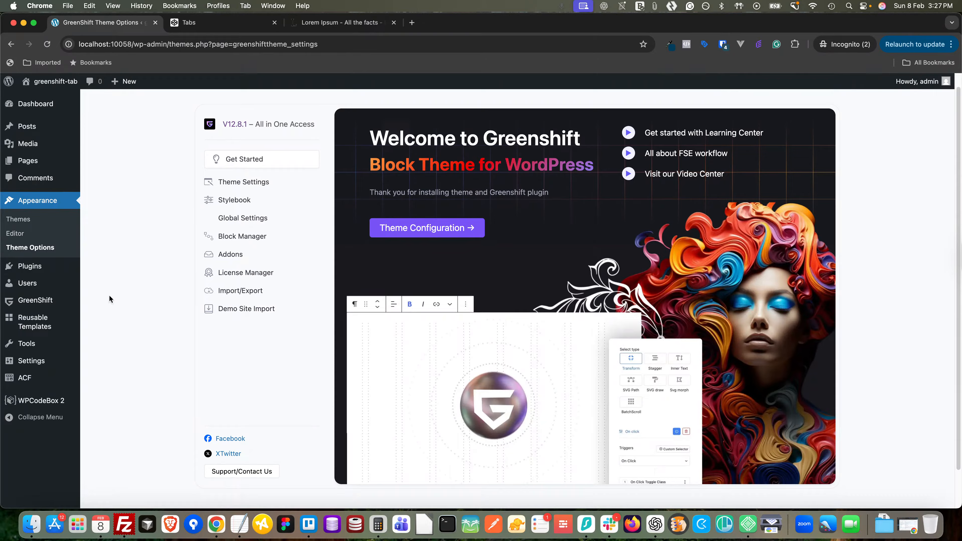
Create a new page in WordPress, dismiss the editor welcome guide, and title the page "Tab Page"
{"action": "mouse_move", "coordinate": [31, 162]}
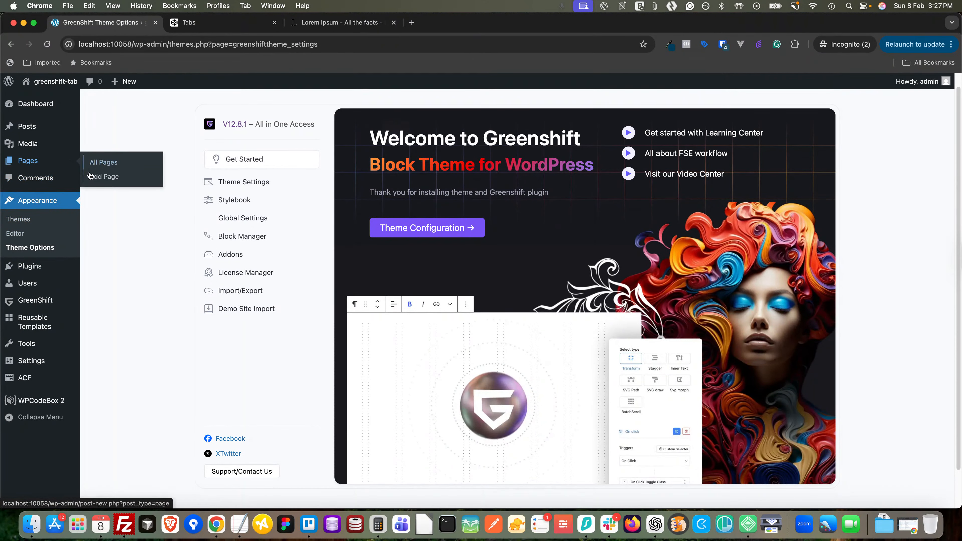
{"action": "left_click", "coordinate": [97, 179]}
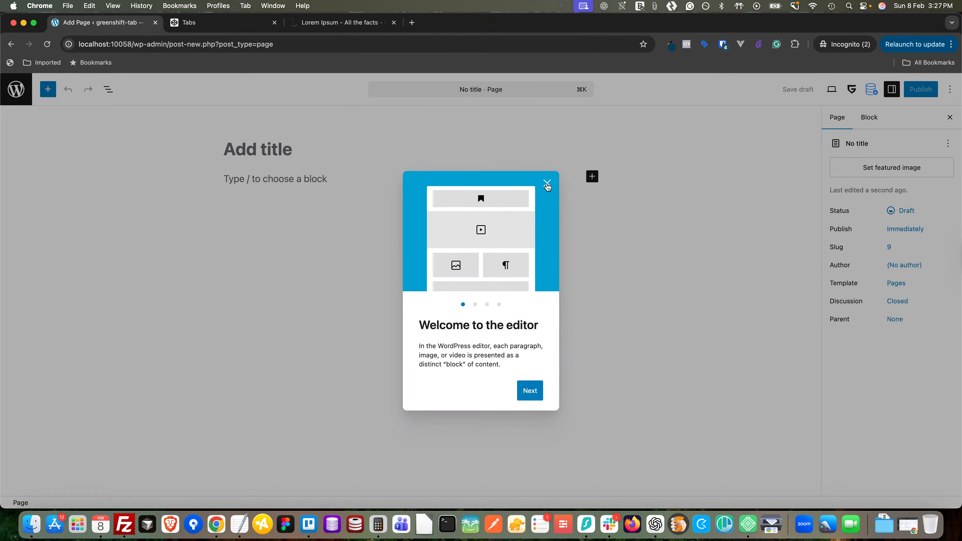
{"action": "left_click", "coordinate": [547, 184]}
{"action": "type", "text": "Ta"}
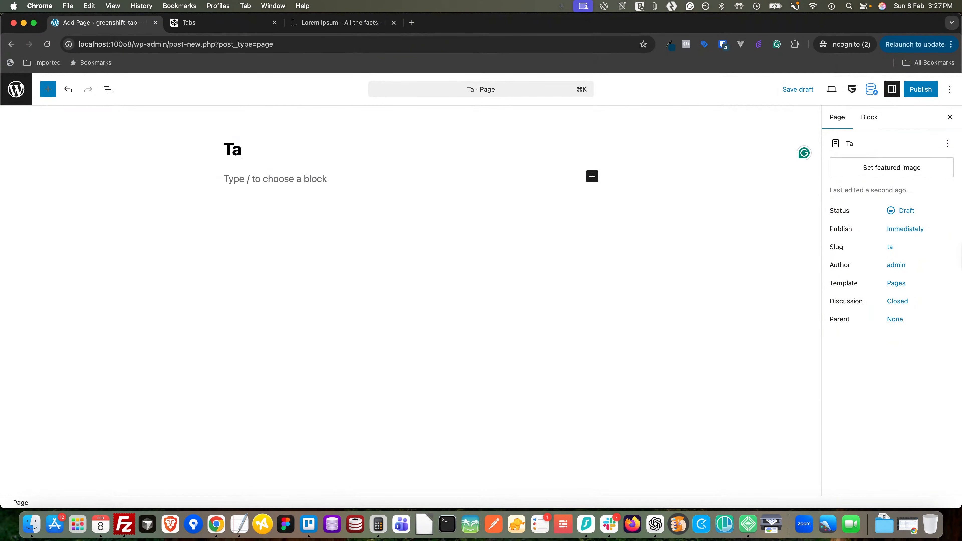
{"action": "type", "text": "b T"}
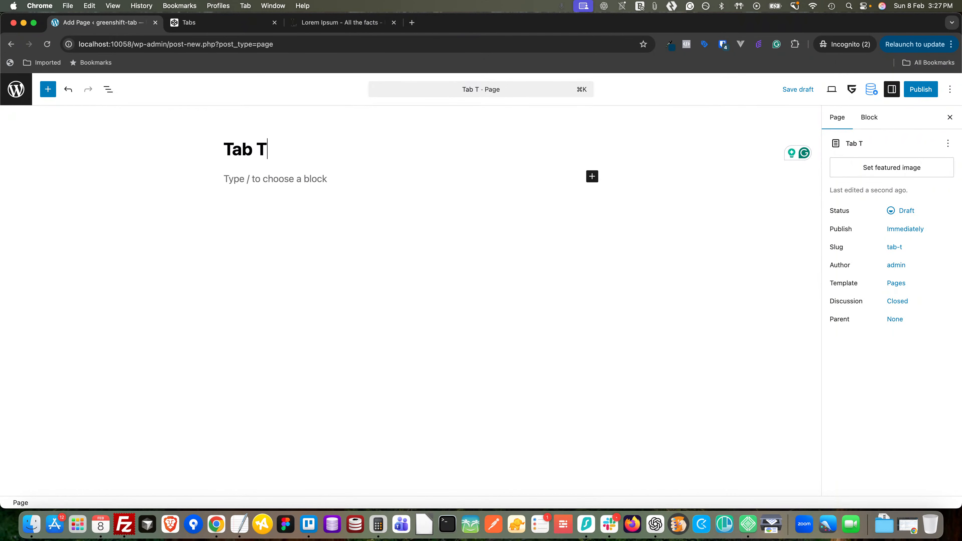
{"action": "key", "text": "BackSpace"}
{"action": "type", "text": "Page"}
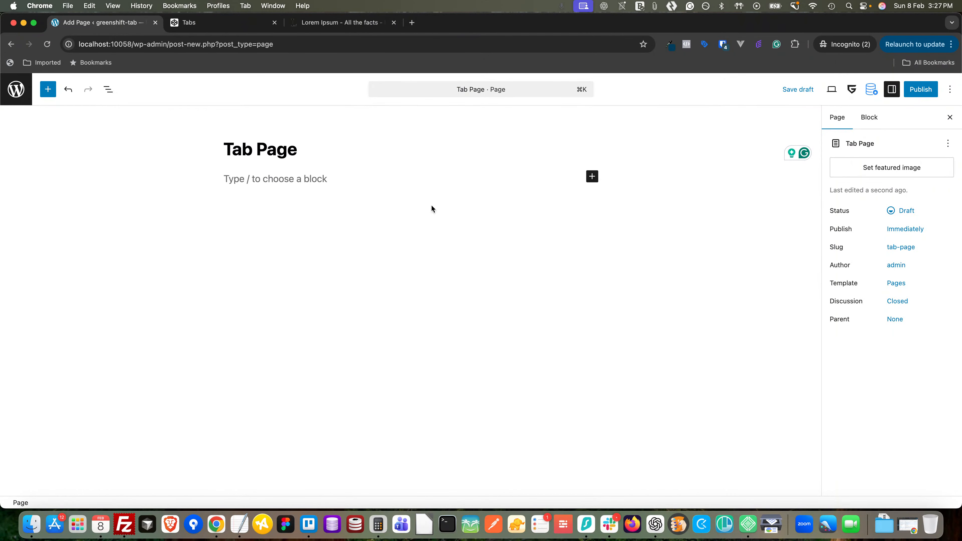
{"action": "left_click", "coordinate": [431, 209]}
Switch to the Tabs pen on CodePen and highlight the opening dynamic-tab div line in the HTML
{"action": "left_click", "coordinate": [220, 23]}
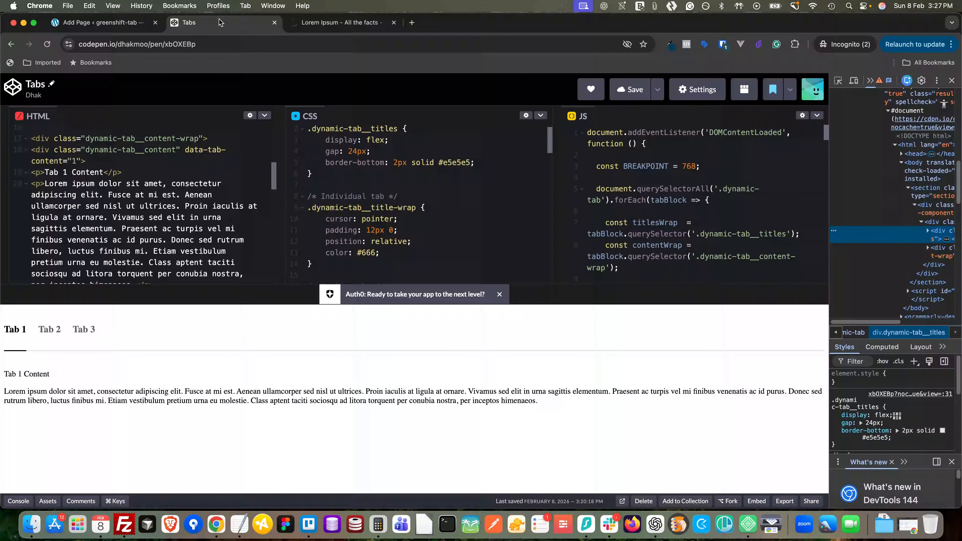
{"action": "scroll", "coordinate": [134, 191], "scroll_direction": "up", "scroll_amount": 5}
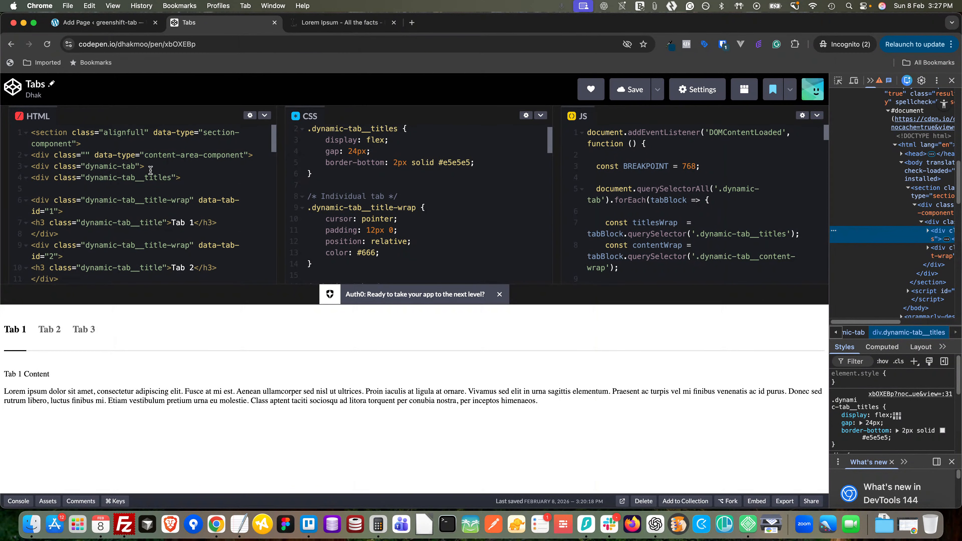
{"action": "left_click_drag", "start_coordinate": [149, 168], "coordinate": [20, 168]}
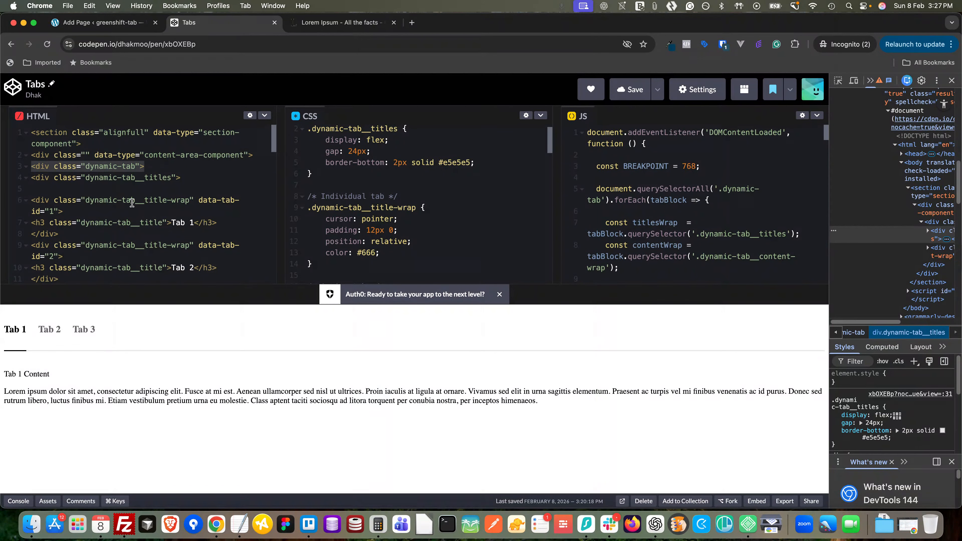
Examine the Tab 1 h3 line and the dynamic-tab__titles div in the pen's HTML, and the selectors in its JS
{"action": "left_click_drag", "start_coordinate": [226, 227], "coordinate": [29, 223]}
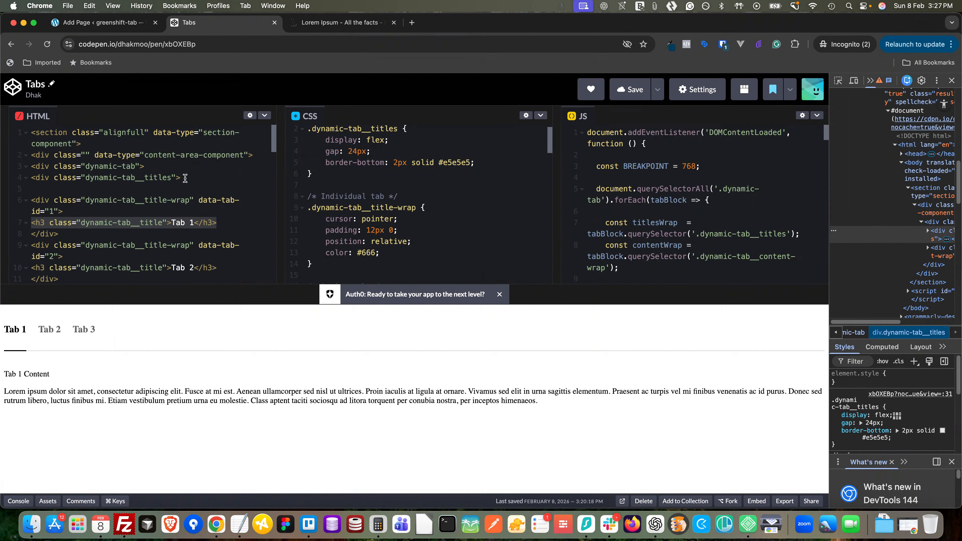
{"action": "left_click_drag", "start_coordinate": [185, 178], "coordinate": [24, 181]}
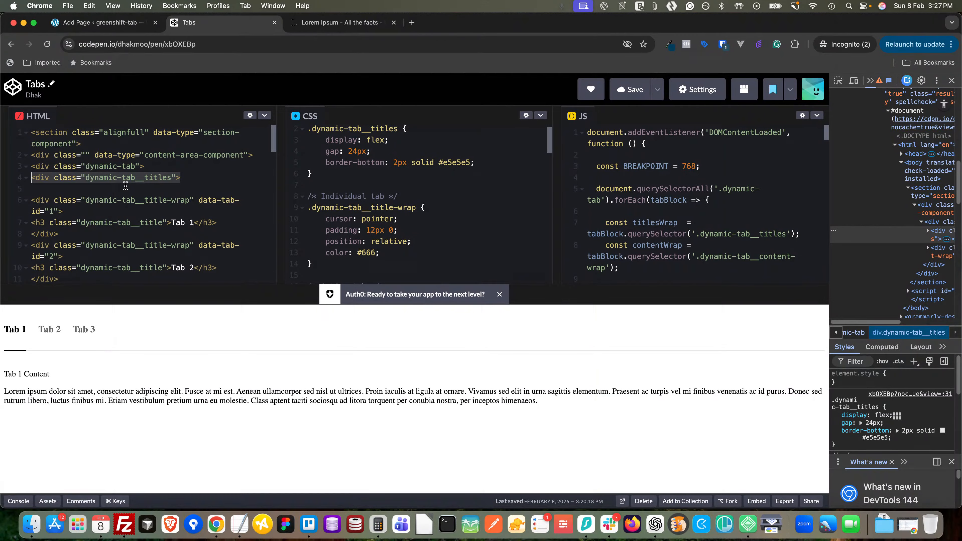
{"action": "left_click", "coordinate": [99, 170]}
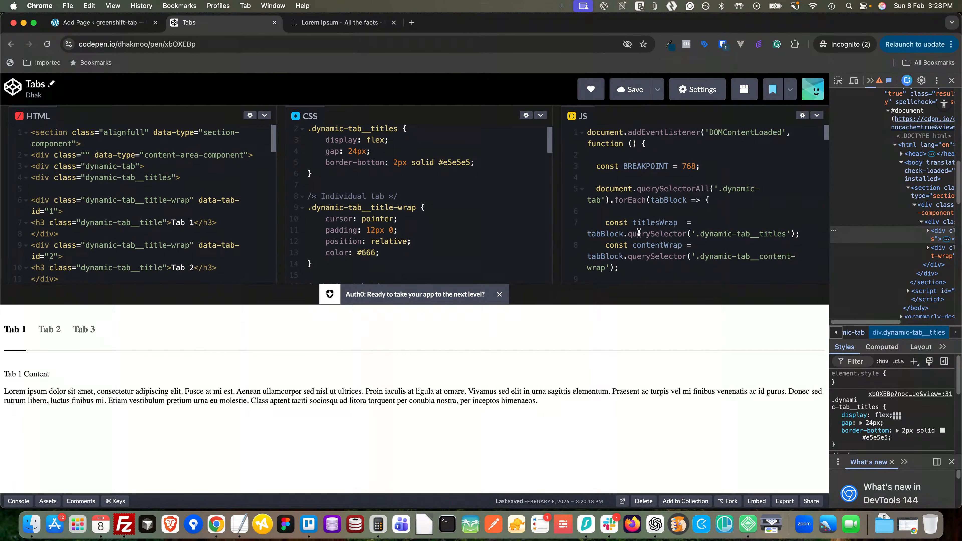
{"action": "scroll", "coordinate": [676, 219], "scroll_direction": "down", "scroll_amount": 4}
{"action": "scroll", "coordinate": [676, 220], "scroll_direction": "up", "scroll_amount": 5}
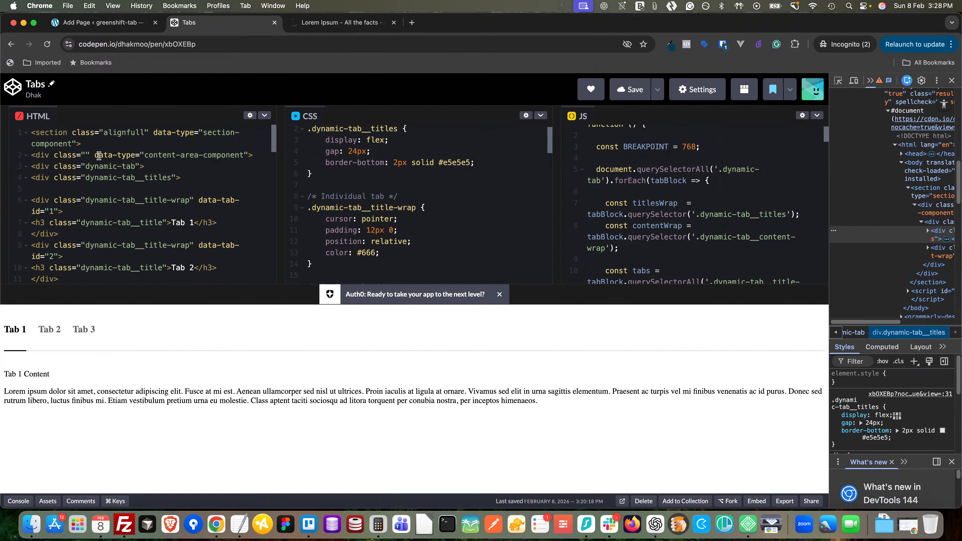
Switch to the WordPress page editor, show the block list view, and insert a Section element with its inner structure expanded
{"action": "left_click", "coordinate": [84, 24]}
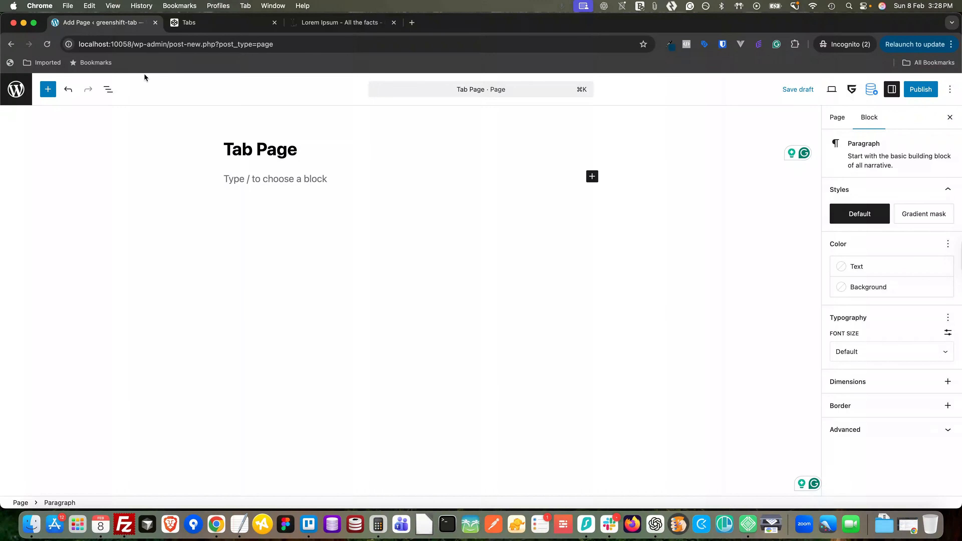
{"action": "left_click", "coordinate": [108, 89]}
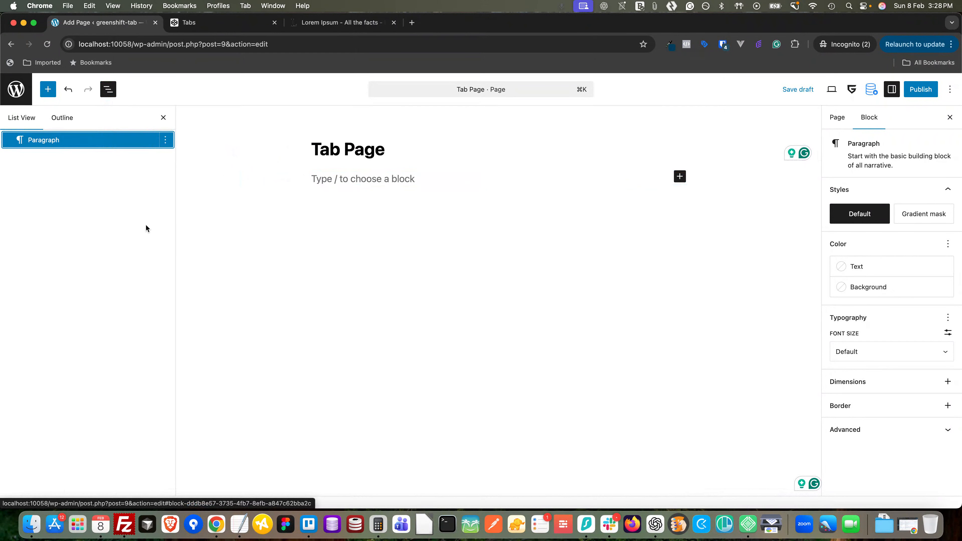
{"action": "left_click", "coordinate": [410, 179]}
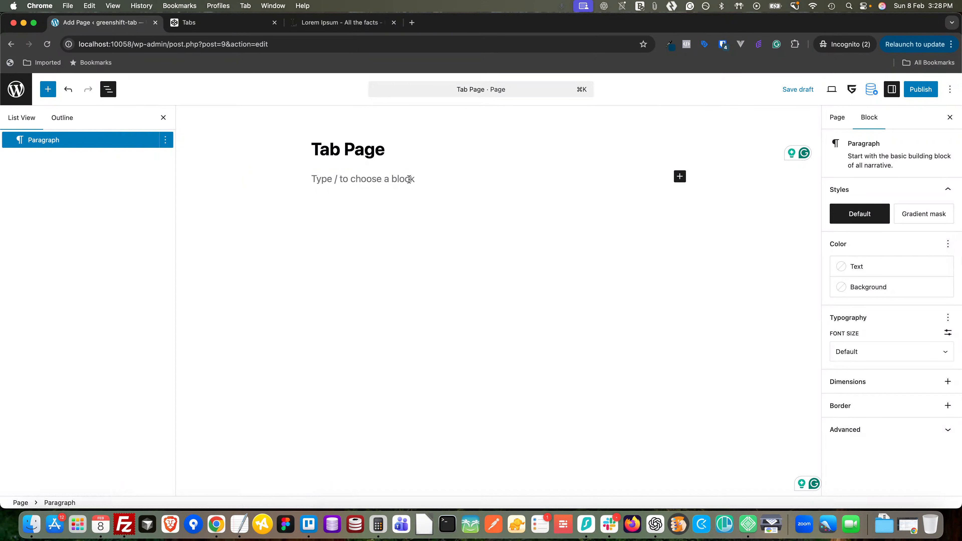
{"action": "type", "text": "/sect"}
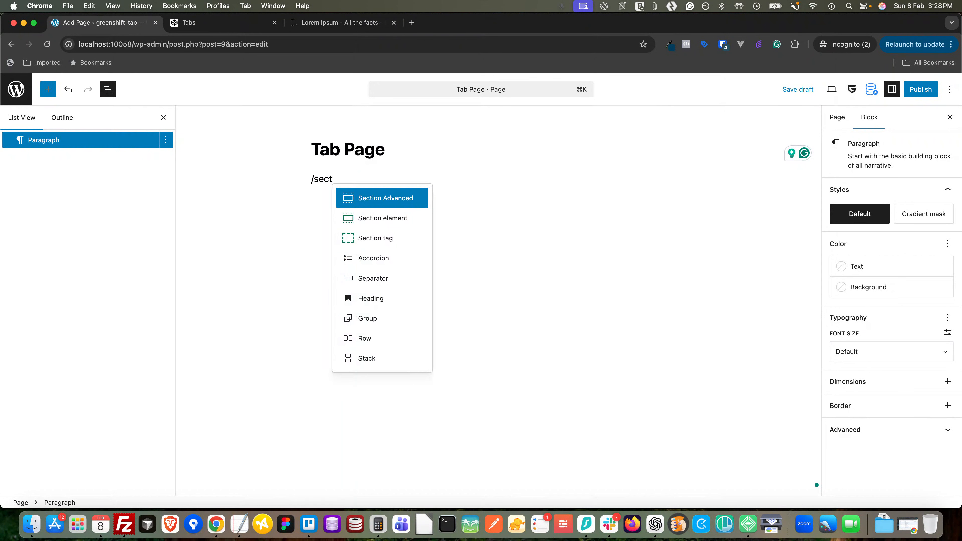
{"action": "left_click", "coordinate": [407, 220]}
{"action": "left_click", "coordinate": [7, 140]}
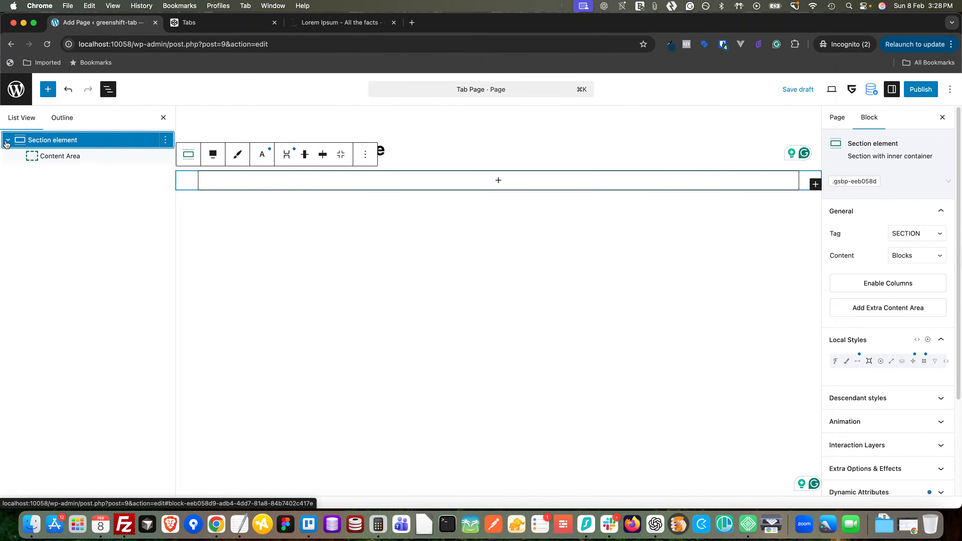
Insert a DIV element inside the section's Content Area
{"action": "left_click", "coordinate": [56, 155]}
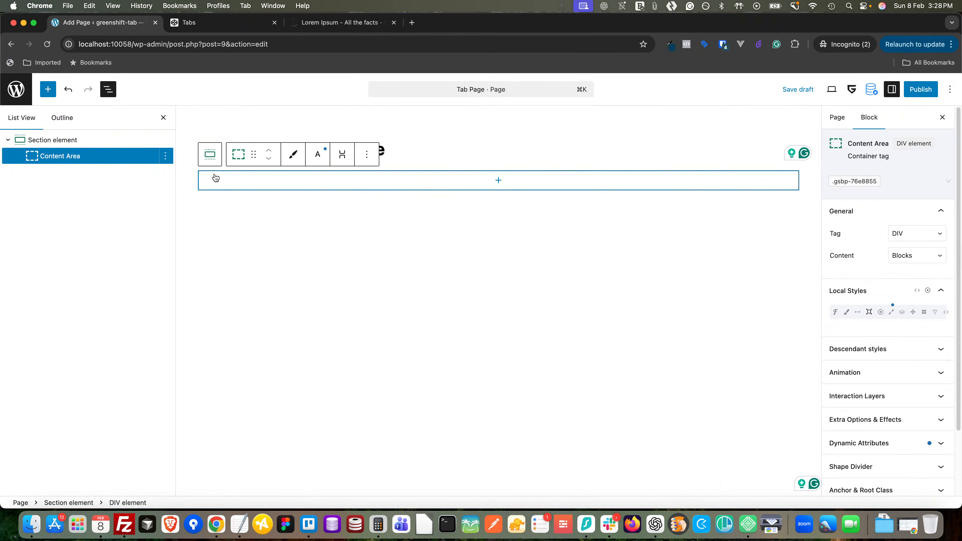
{"action": "left_click", "coordinate": [498, 181]}
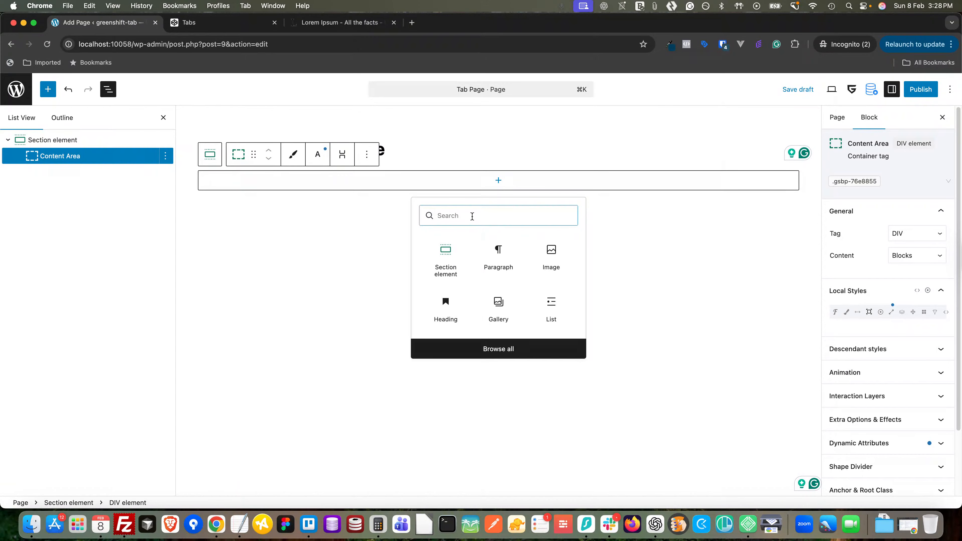
{"action": "type", "text": "div"}
{"action": "left_click", "coordinate": [509, 252]}
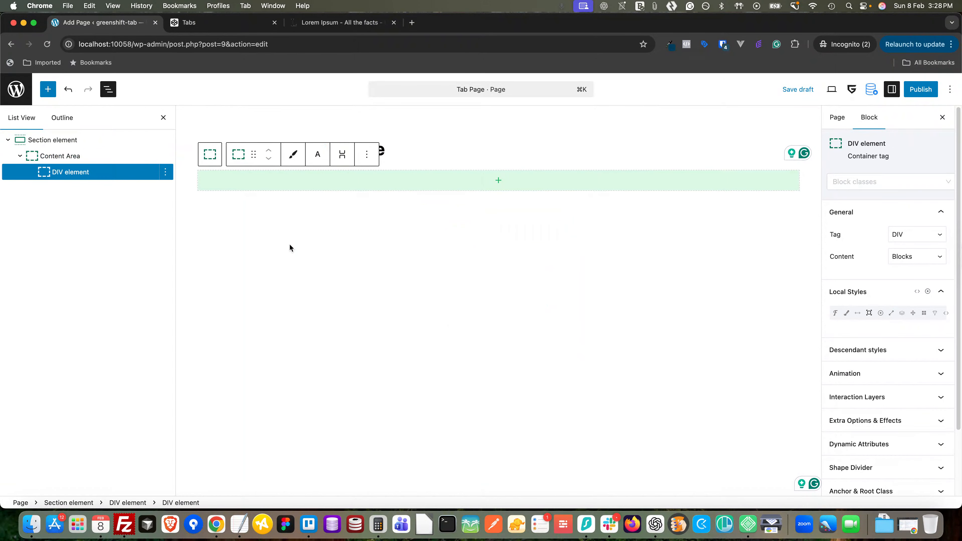
Rename the DIV element inside the Content Area as "Dynamic Tab"
{"action": "right_click", "coordinate": [91, 171]}
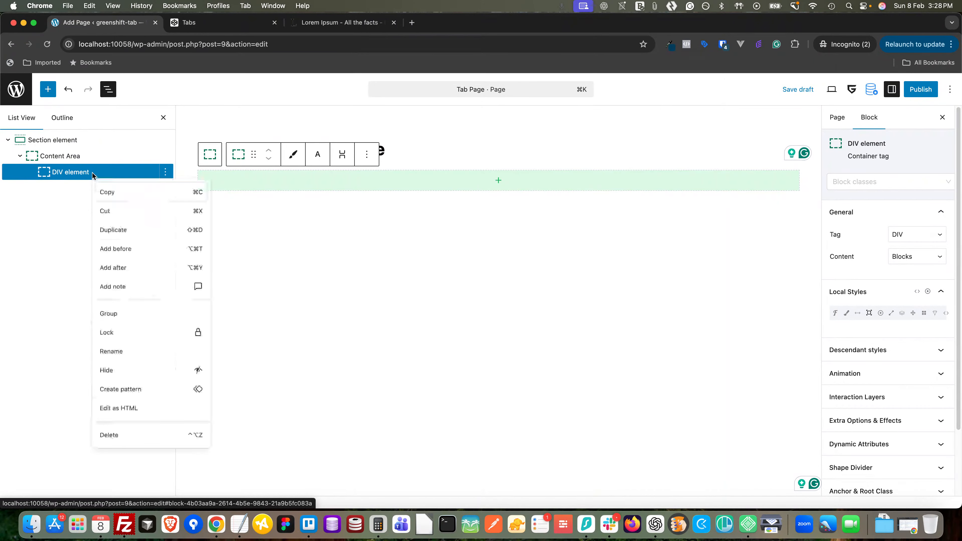
{"action": "left_click", "coordinate": [117, 363]}
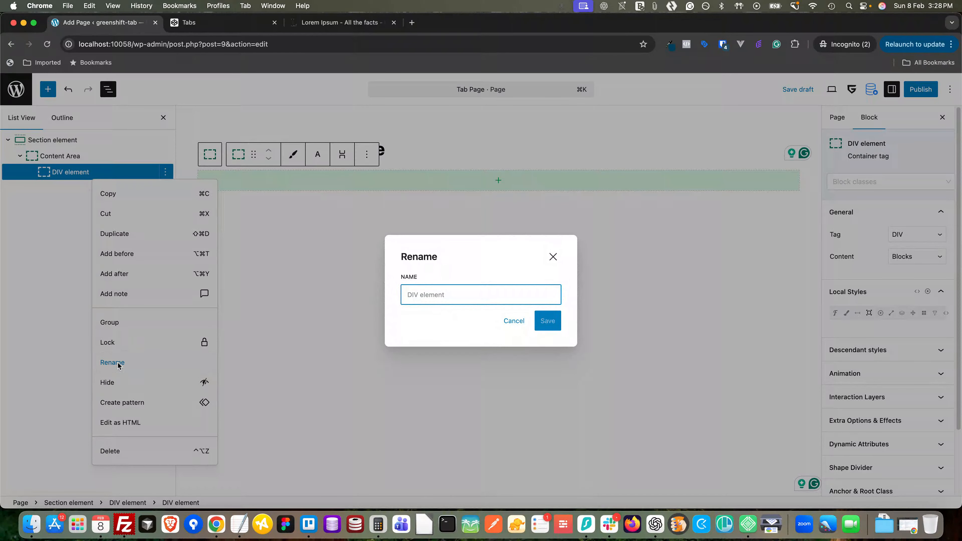
{"action": "type", "text": "Ta"}
{"action": "key", "text": "BackSpace"}
{"action": "key", "text": "BackSpace"}
{"action": "type", "text": "Dynamic"}
{"action": "key", "text": "Return"}
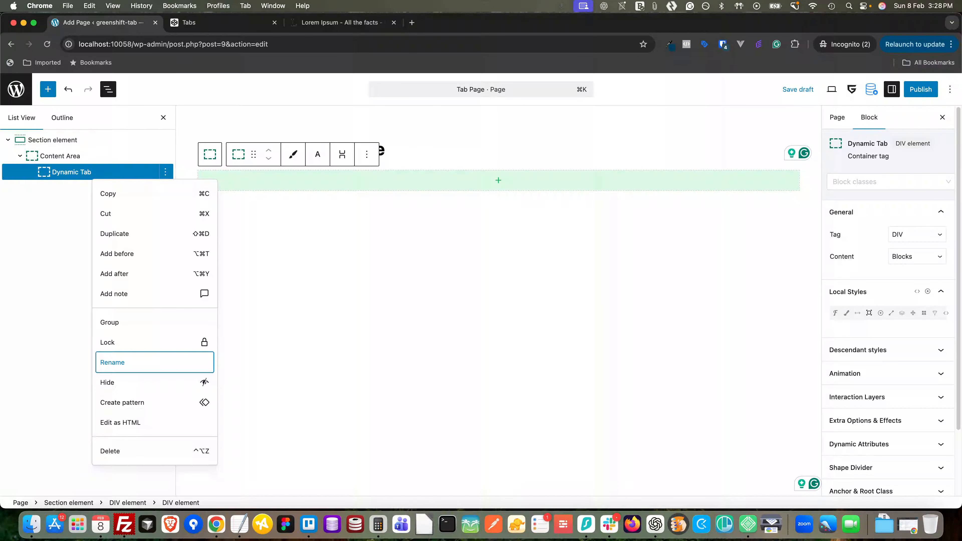
Add a new block class "dynamic-tab" of type Local Class to the Dynamic Tab container
{"action": "left_click", "coordinate": [70, 172]}
{"action": "left_click", "coordinate": [840, 182]}
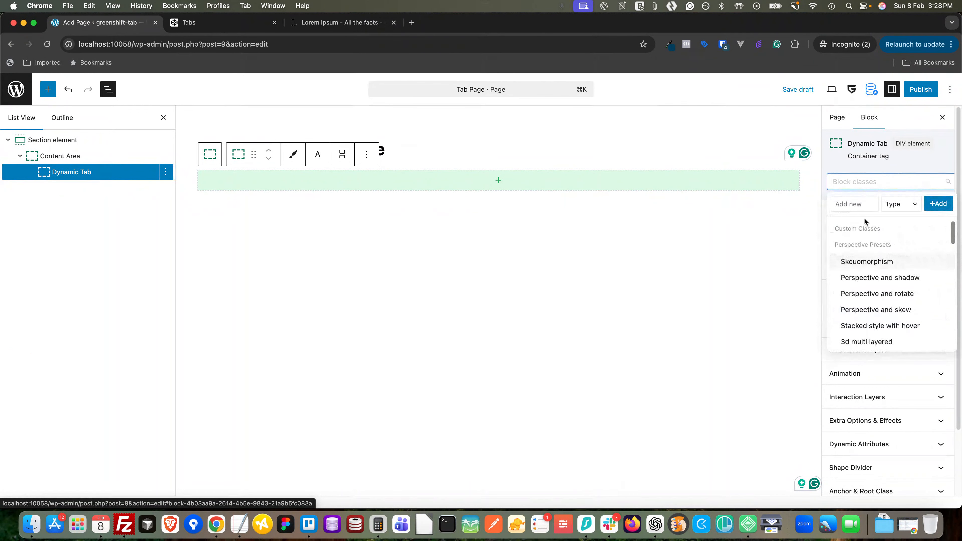
{"action": "left_click", "coordinate": [855, 205]}
{"action": "type", "text": "d"}
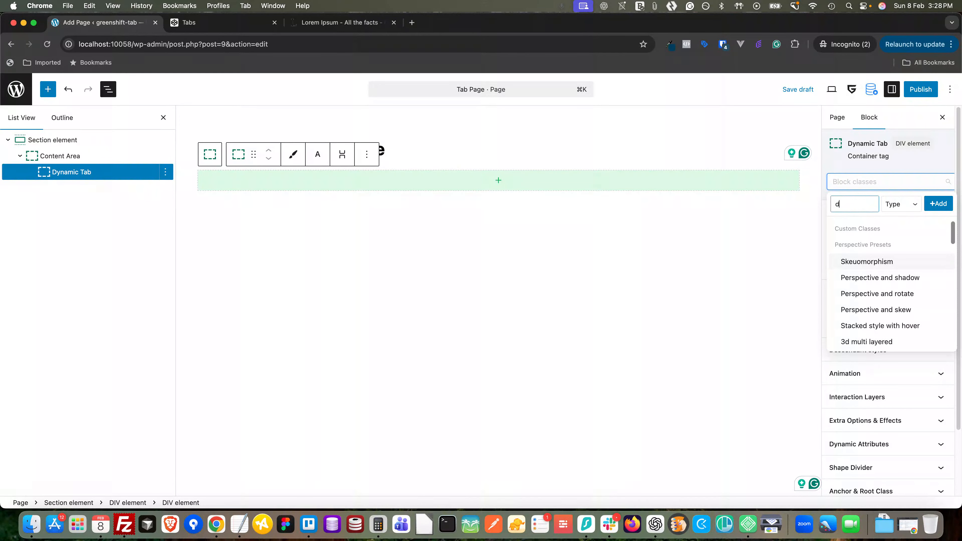
{"action": "type", "text": "ynamic-tab"}
{"action": "left_click", "coordinate": [886, 205]}
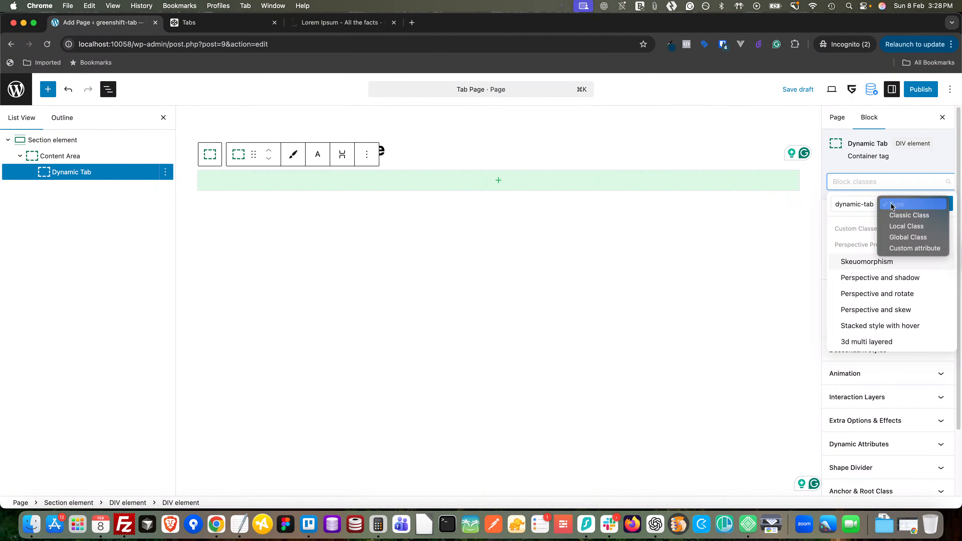
{"action": "left_click", "coordinate": [901, 226]}
{"action": "left_click", "coordinate": [937, 203]}
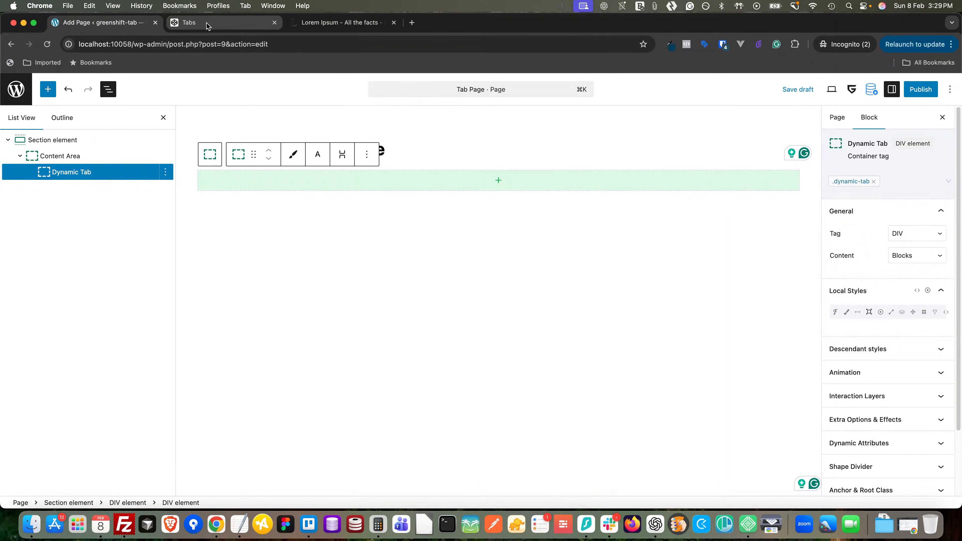
Check the HTML nesting in the CodePen pen, insert a DIV element inside Dynamic Tab in WordPress, and rename it "Tab Titles"
{"action": "left_click", "coordinate": [194, 22]}
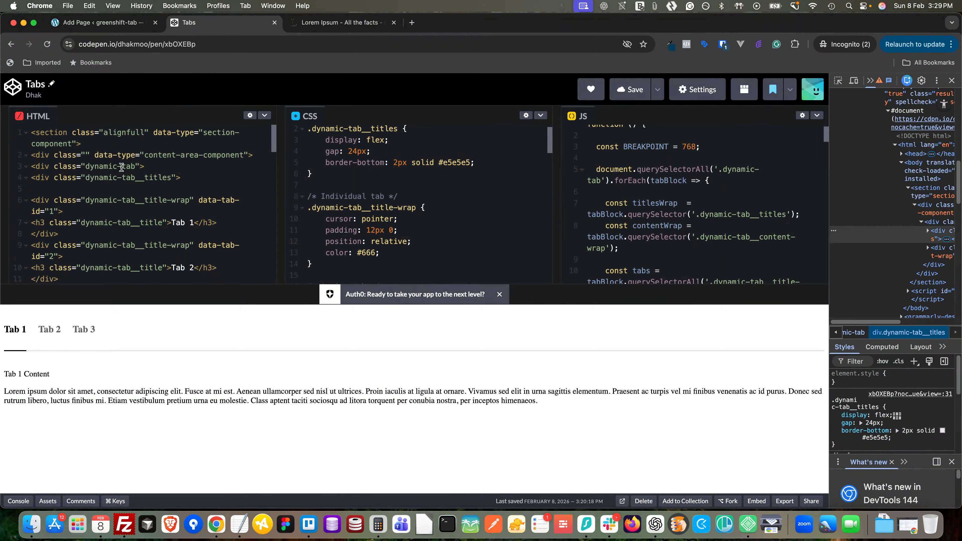
{"action": "left_click", "coordinate": [109, 22]}
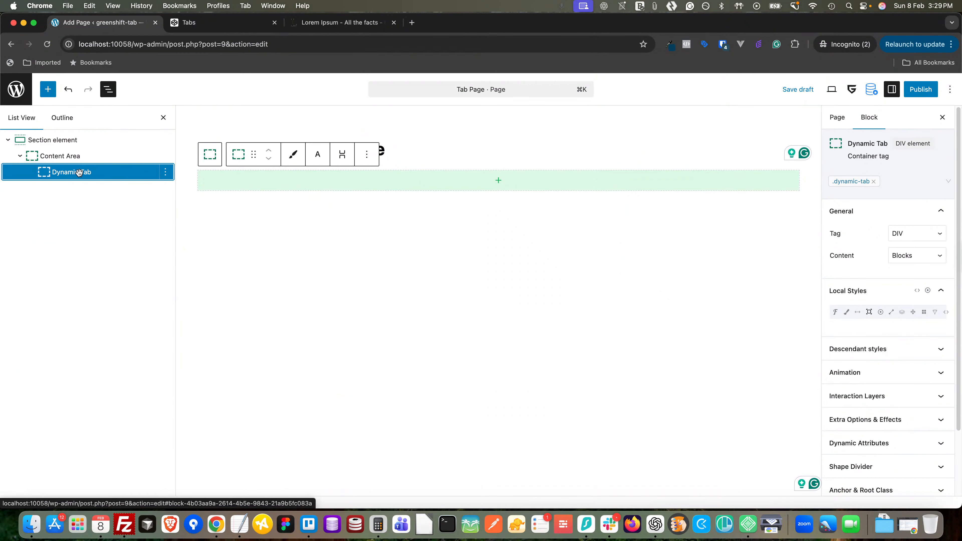
{"action": "left_click", "coordinate": [483, 186]}
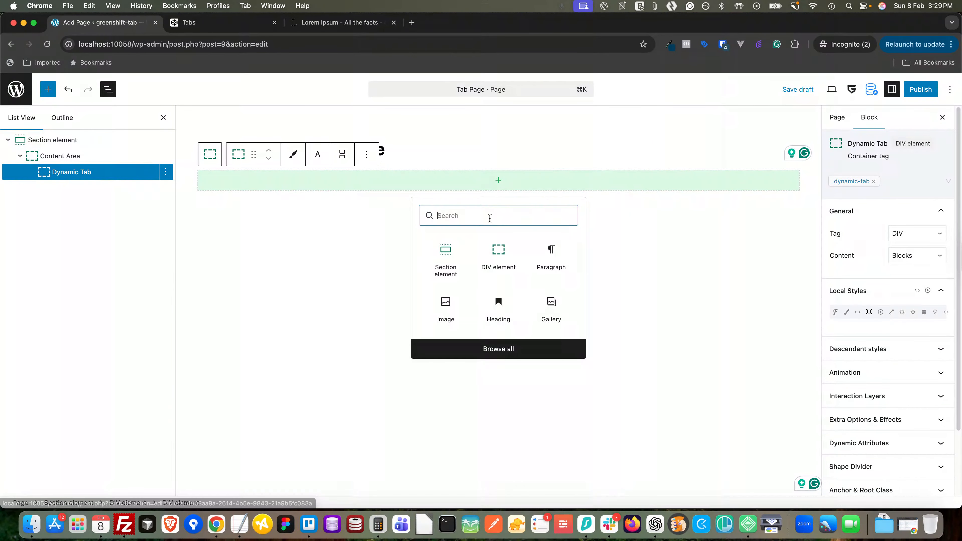
{"action": "left_click", "coordinate": [498, 256]}
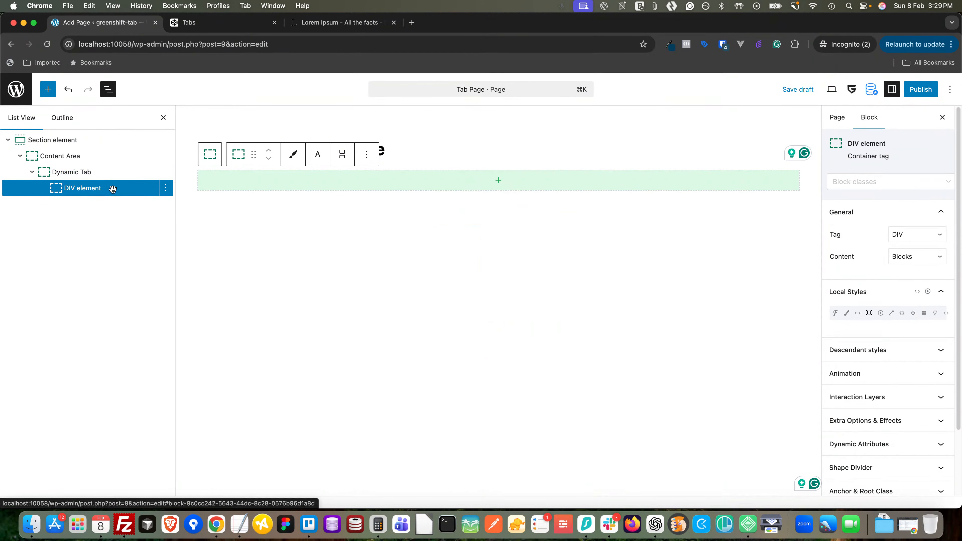
{"action": "right_click", "coordinate": [95, 189]}
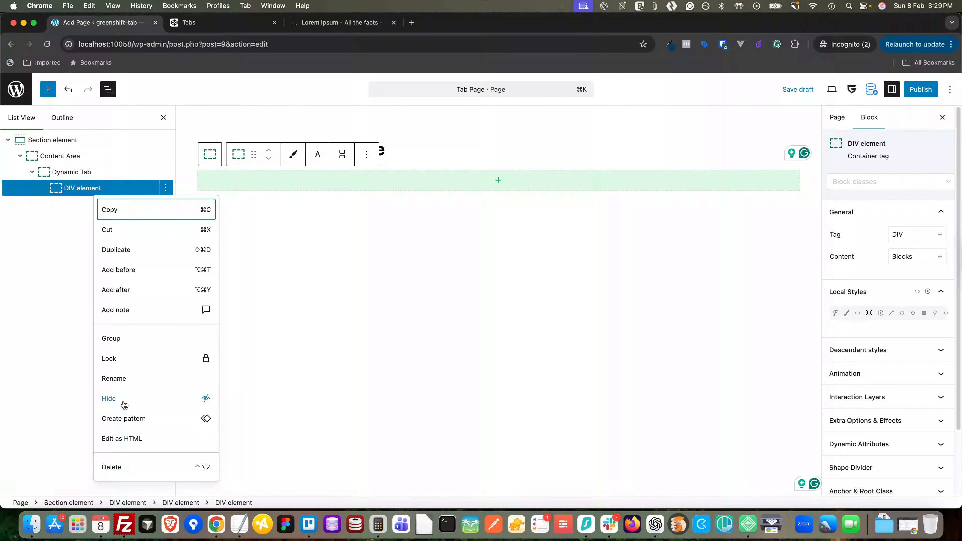
{"action": "left_click", "coordinate": [120, 379]}
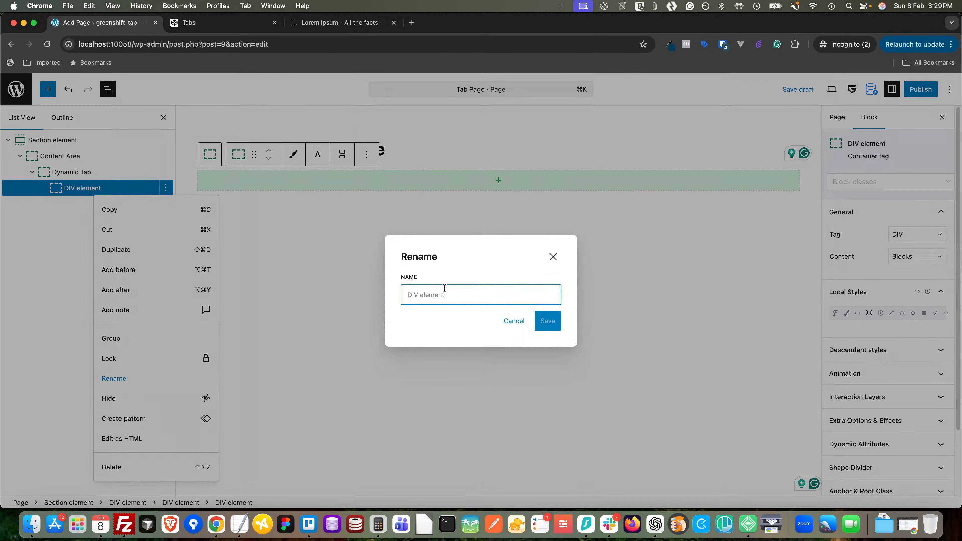
{"action": "type", "text": "Tab Titles"}
{"action": "key", "text": "Return"}
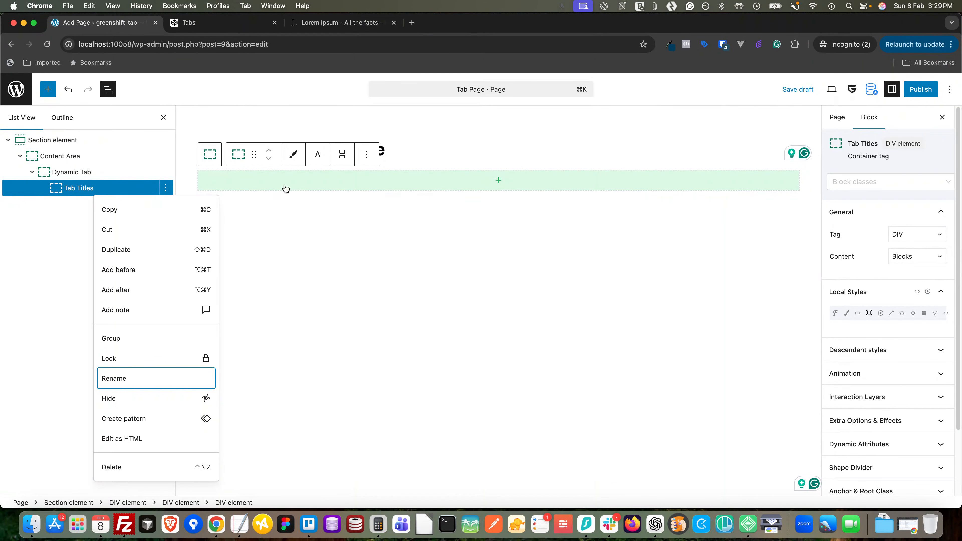
Insert a DIV element inside Tab Titles and rename it "Tab Title Wrap"
{"action": "left_click", "coordinate": [74, 188]}
{"action": "left_click", "coordinate": [496, 184]}
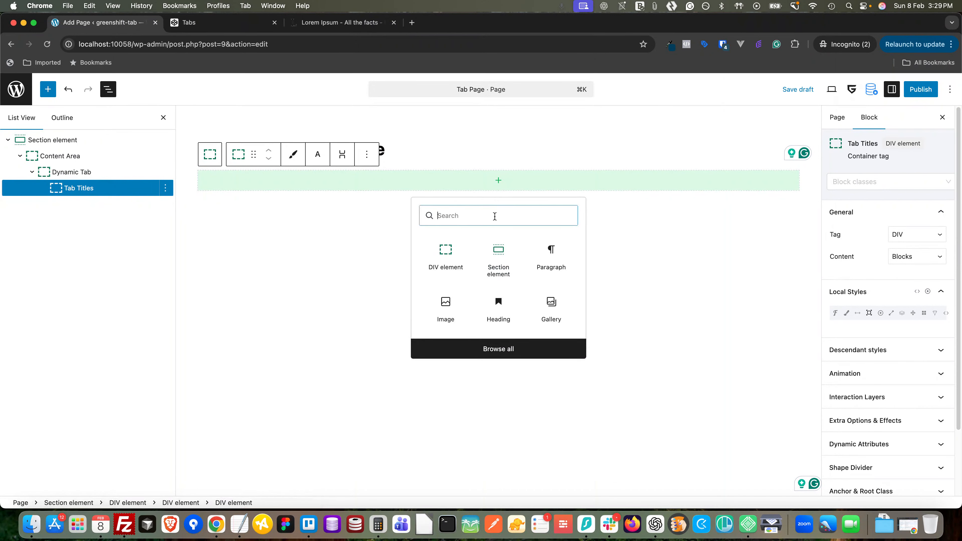
{"action": "left_click", "coordinate": [449, 256]}
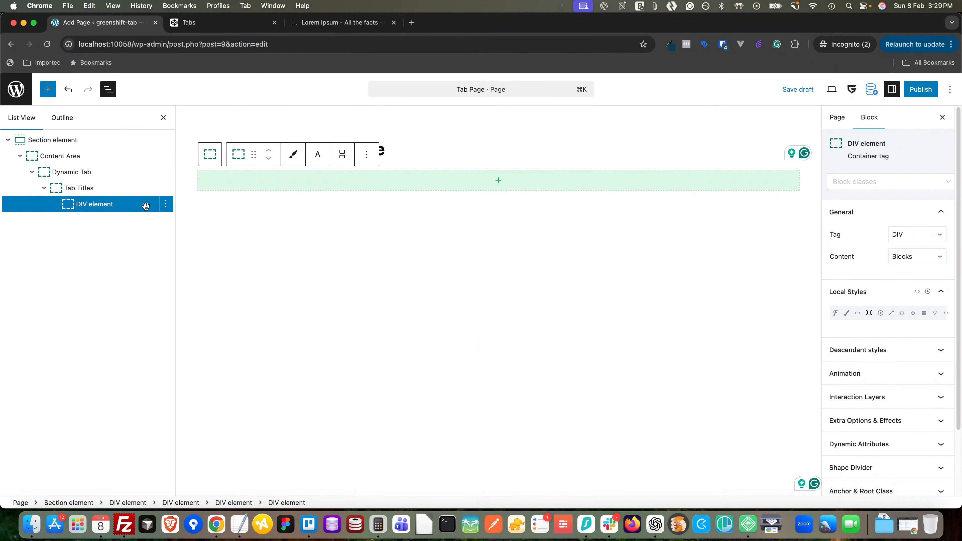
{"action": "right_click", "coordinate": [107, 205]}
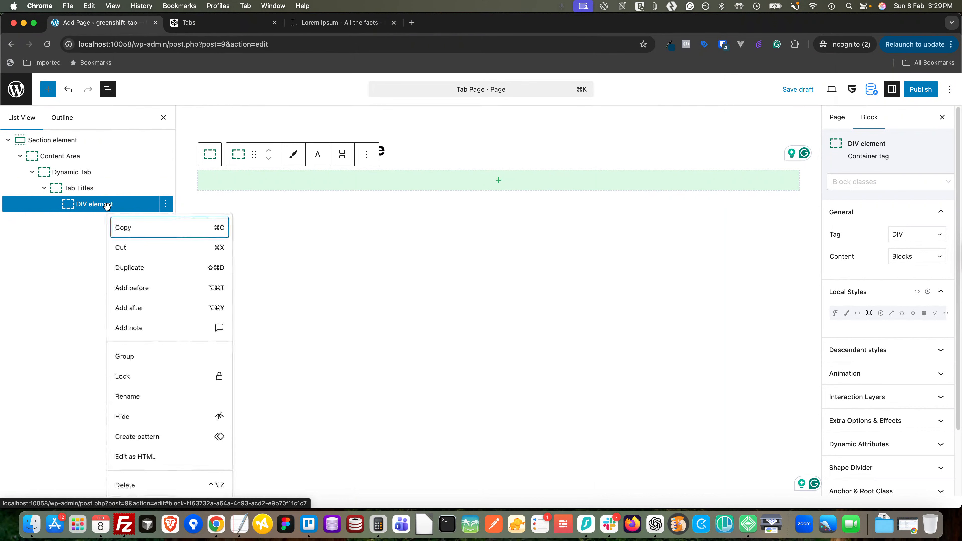
{"action": "left_click", "coordinate": [128, 396]}
{"action": "type", "text": "Tab"}
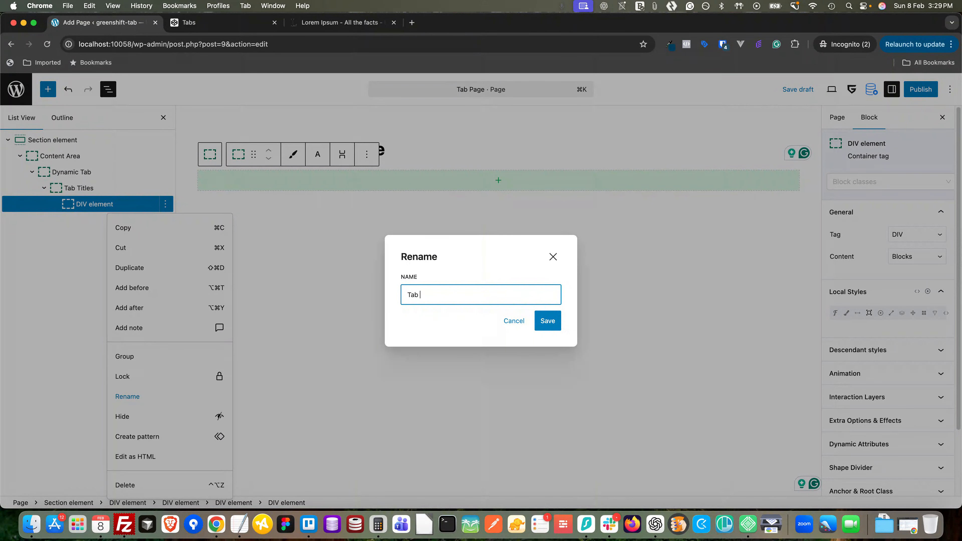
{"action": "type", "text": " Title Wrap"}
{"action": "key", "text": "Return"}
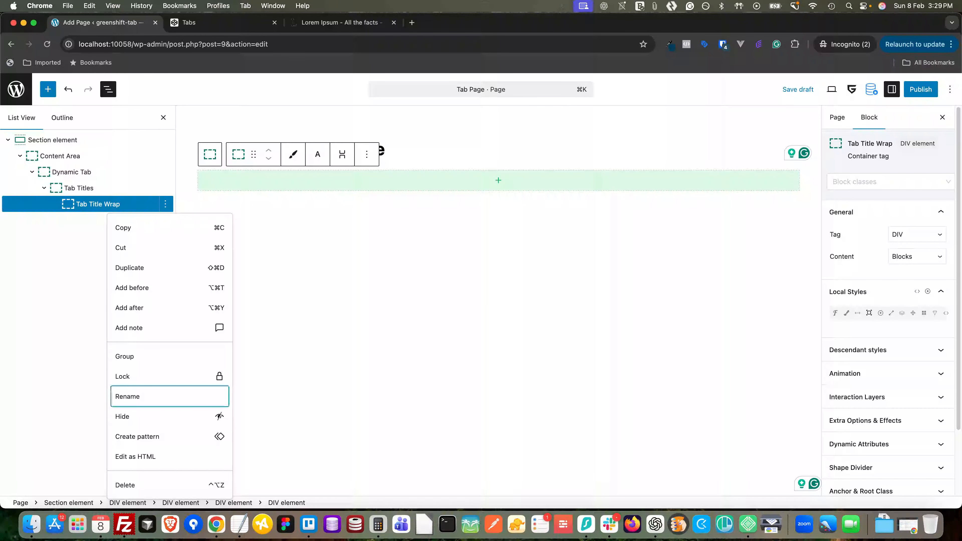
{"action": "left_click", "coordinate": [120, 200]}
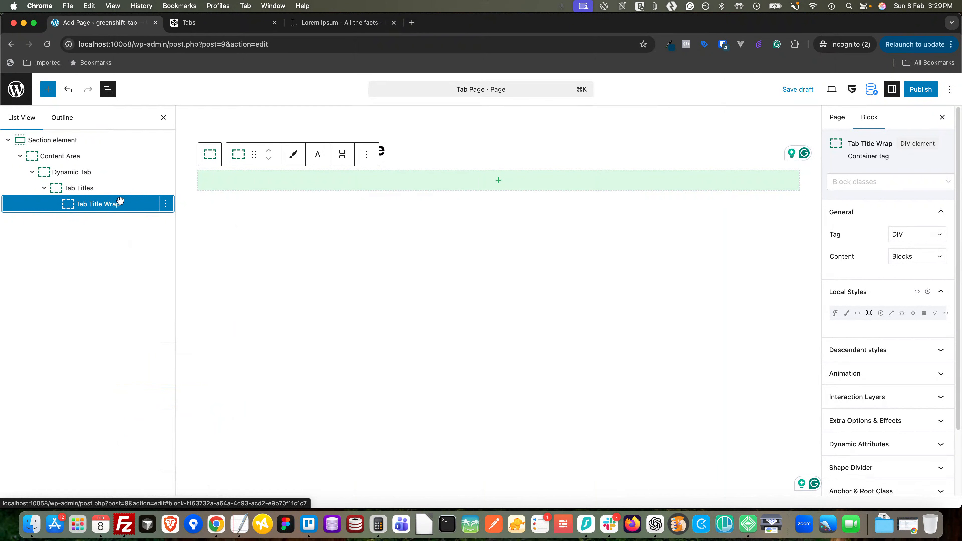
Insert a DIV element inside Tab Title Wrap and change its tag to H3
{"action": "right_click", "coordinate": [119, 200]}
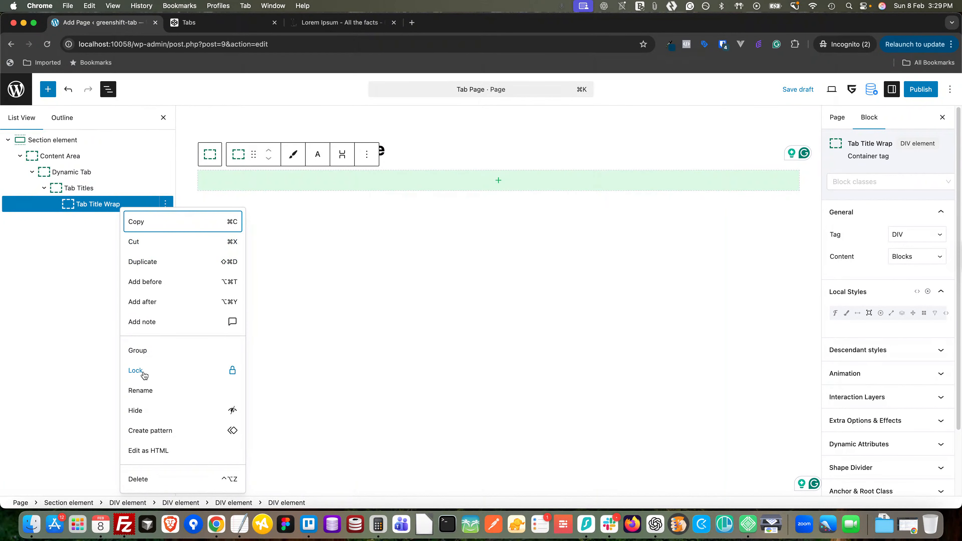
{"action": "left_click", "coordinate": [86, 204]}
{"action": "right_click", "coordinate": [87, 205]}
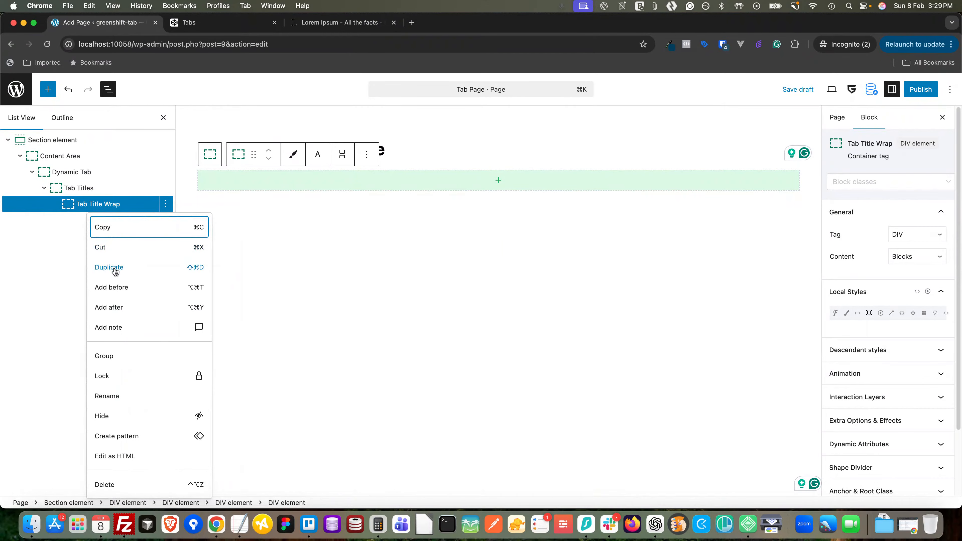
{"action": "left_click", "coordinate": [498, 181]}
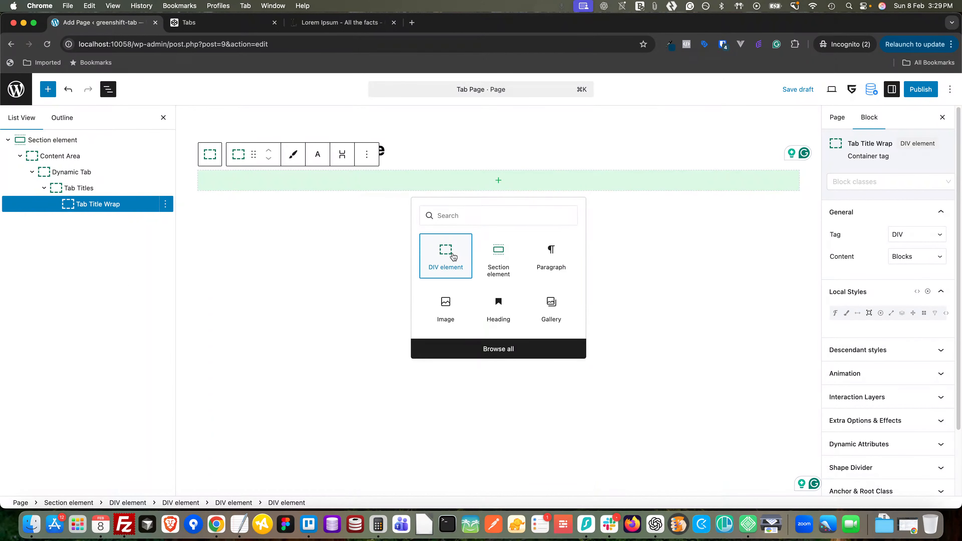
{"action": "left_click", "coordinate": [453, 257]}
{"action": "left_click", "coordinate": [126, 224]}
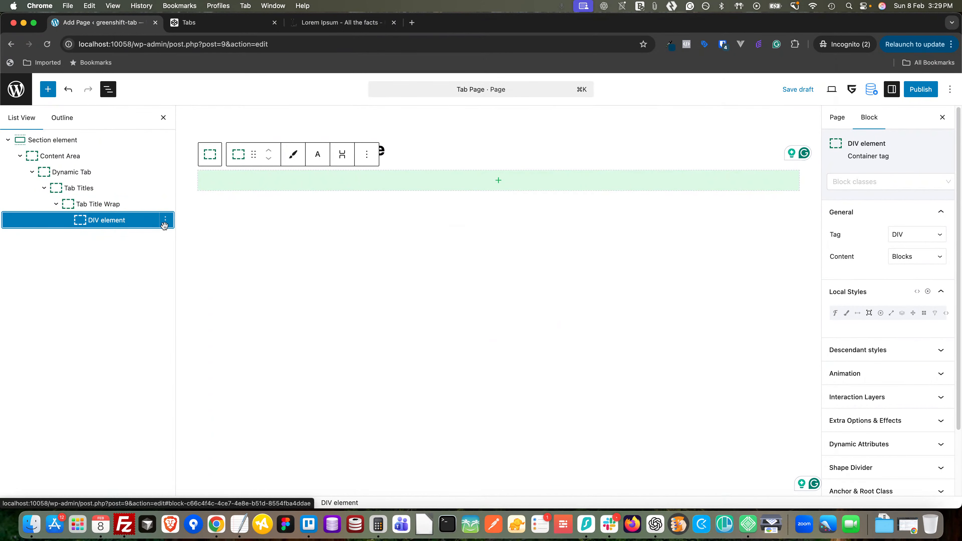
{"action": "left_click", "coordinate": [915, 235]}
{"action": "left_click", "coordinate": [893, 300]}
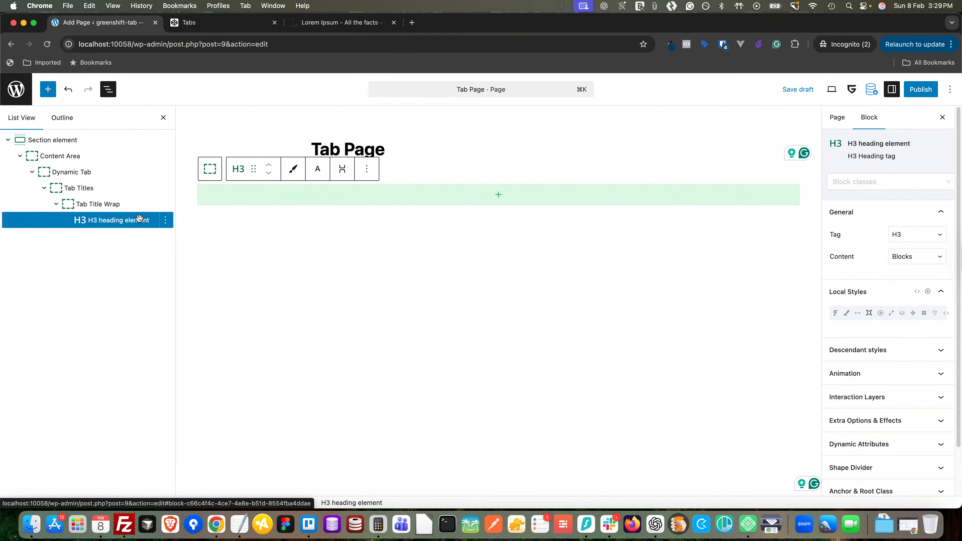
Copy the class name dynamic-tab__title from the CodePen HTML and add it as a new block class to the H3 heading in WordPress
{"action": "left_click", "coordinate": [197, 27]}
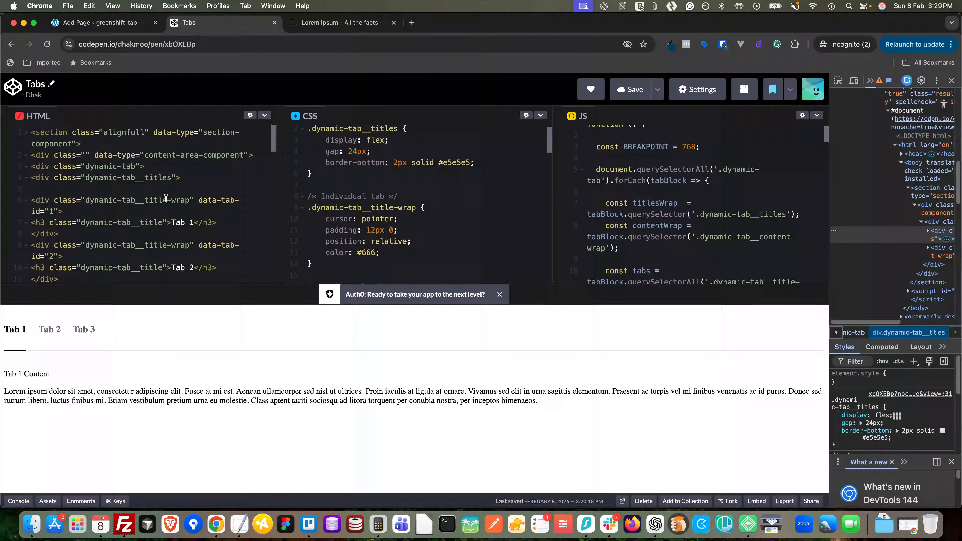
{"action": "left_click_drag", "start_coordinate": [80, 223], "coordinate": [161, 223]}
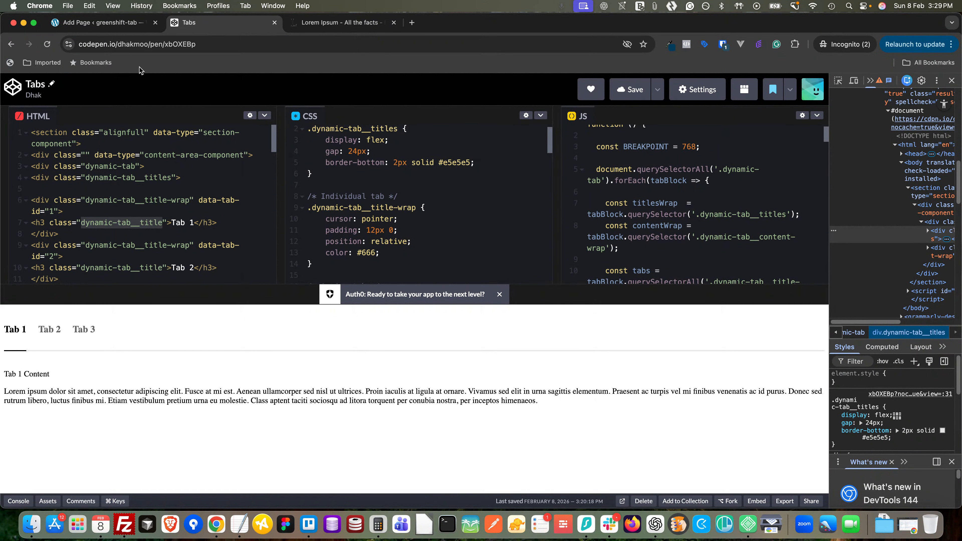
{"action": "left_click", "coordinate": [117, 22]}
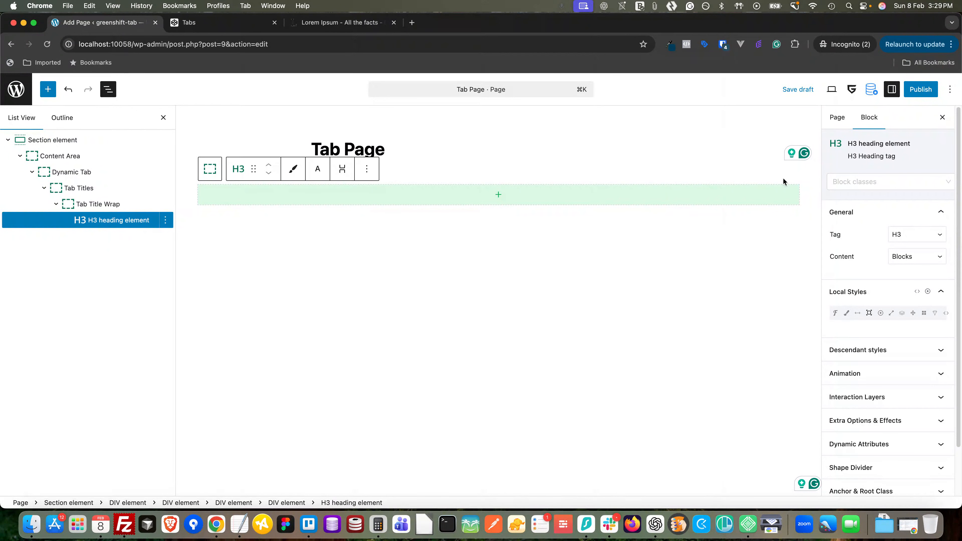
{"action": "left_click", "coordinate": [904, 182]}
{"action": "type", "text": "dynamic-tab_title"}
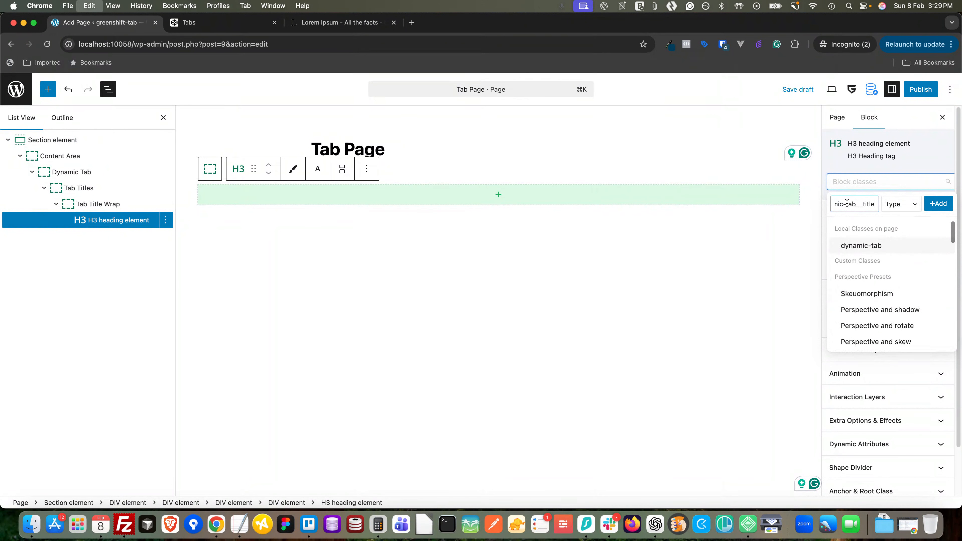
{"action": "left_click", "coordinate": [898, 207]}
{"action": "left_click", "coordinate": [897, 226]}
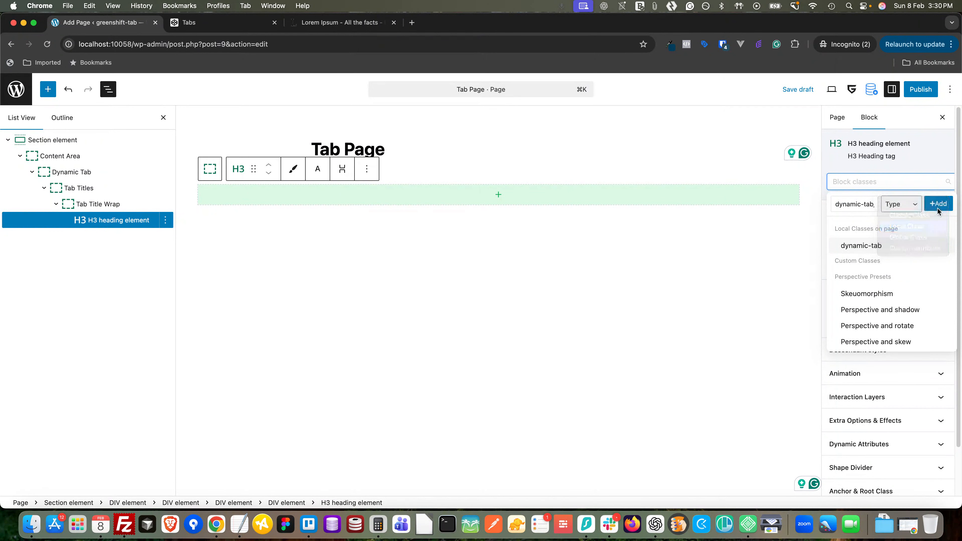
{"action": "left_click", "coordinate": [938, 205]}
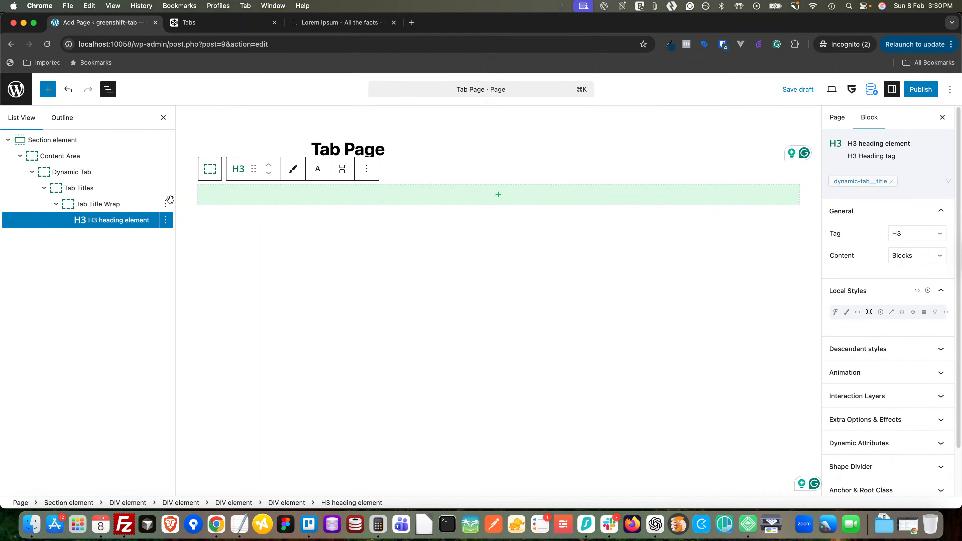
Add a new block class "dynamic-tab__title-wrap" to the Tab Title Wrap container
{"action": "left_click", "coordinate": [114, 204]}
{"action": "left_click", "coordinate": [843, 204]}
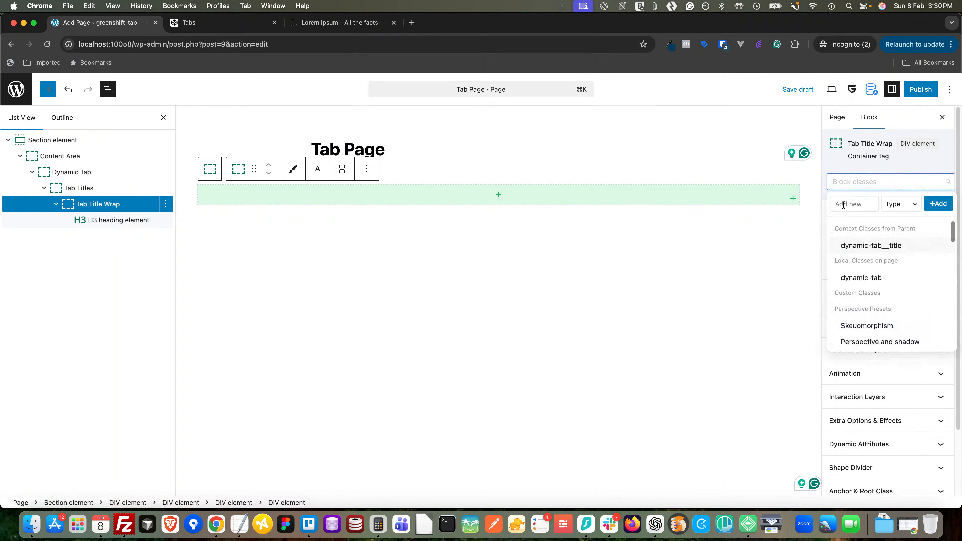
{"action": "left_click", "coordinate": [842, 204]}
{"action": "type", "text": "amic-tab_"}
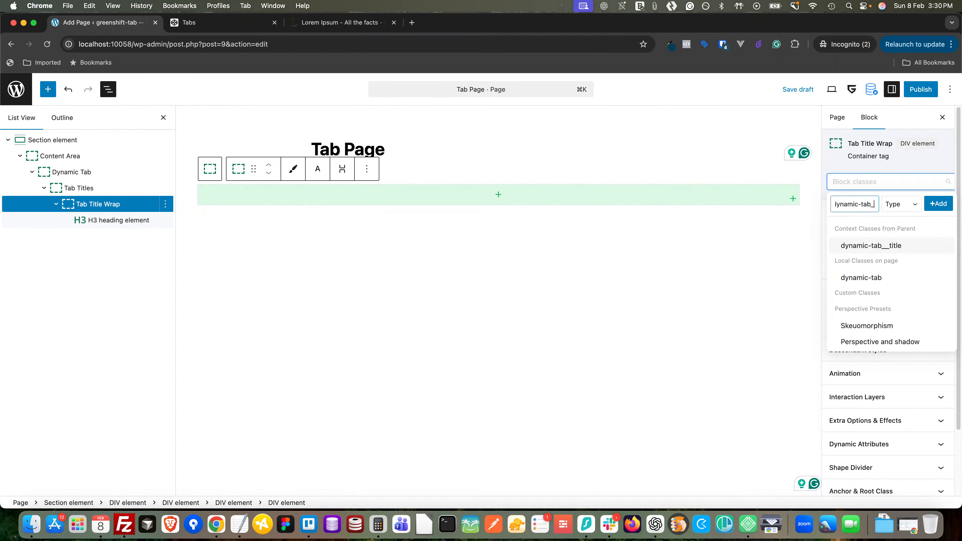
{"action": "type", "text": "_title-wrap"}
{"action": "left_click", "coordinate": [937, 204]}
Select the Tab Titles container, check its class name in the CodePen HTML, and return to the WordPress editor
{"action": "left_click", "coordinate": [79, 188]}
{"action": "left_click", "coordinate": [212, 23]}
{"action": "left_click", "coordinate": [128, 26]}
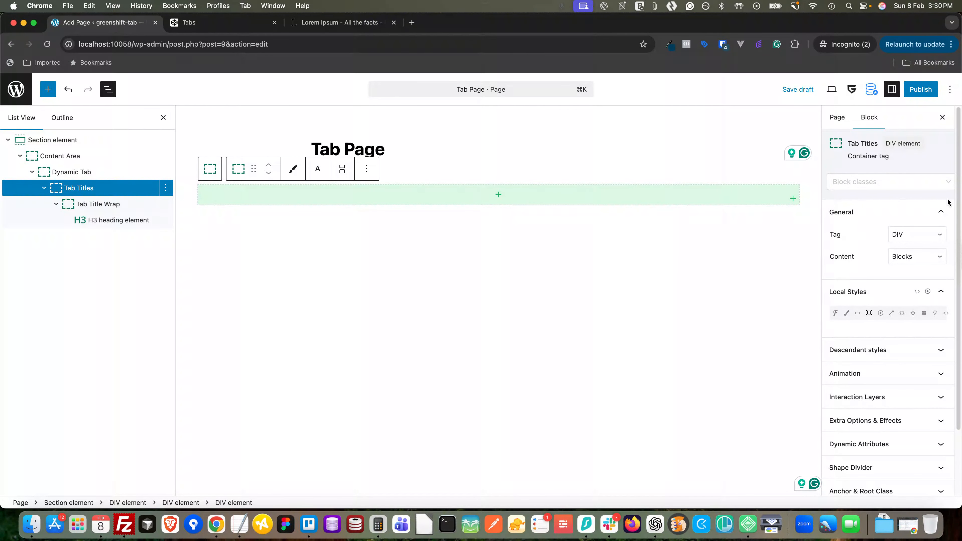
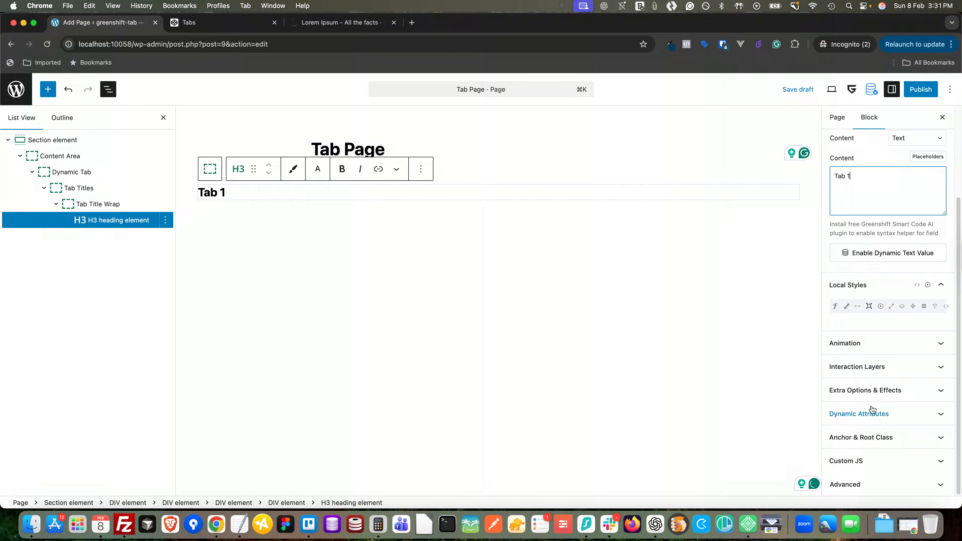
Add a dynamic attribute "data-tab-id" with the value 1 to the Tab 1 heading
{"action": "left_click", "coordinate": [868, 414]}
{"action": "scroll", "coordinate": [868, 414], "scroll_direction": "down", "scroll_amount": 2}
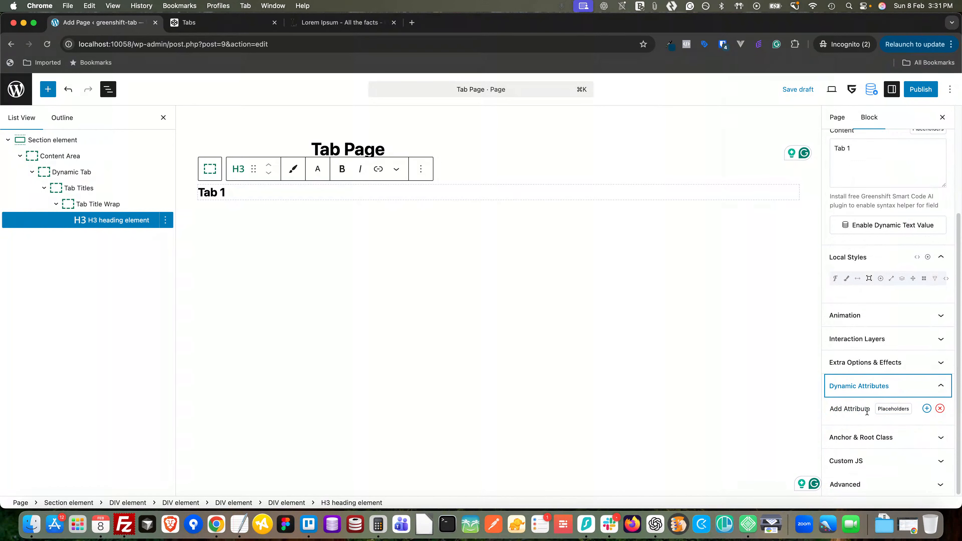
{"action": "left_click", "coordinate": [927, 409]}
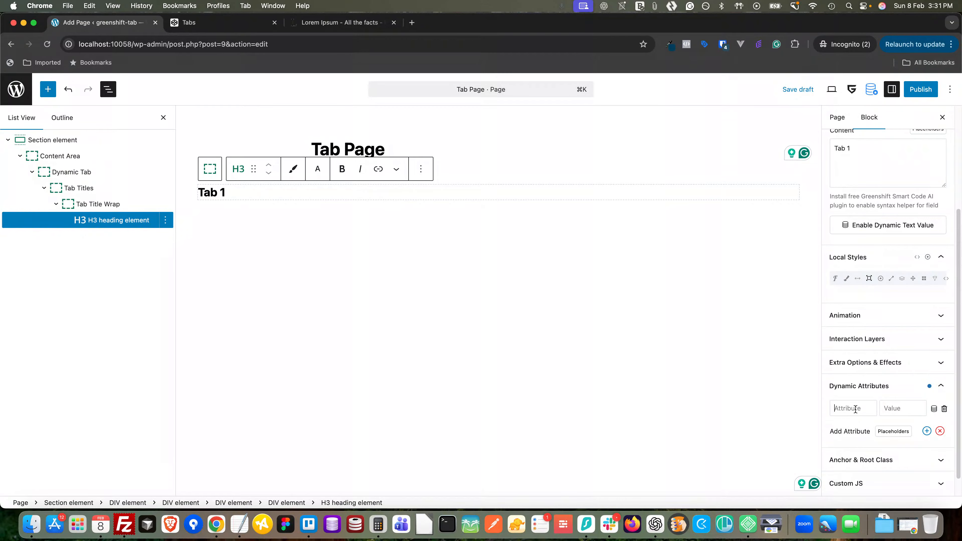
{"action": "type", "text": "tab-id"}
{"action": "left_click", "coordinate": [835, 408]}
{"action": "type", "text": "data-"}
{"action": "left_click", "coordinate": [904, 408]}
{"action": "type", "text": "1"}
Duplicate the Tab Title Wrap container and expand the copy in the block list
{"action": "left_click", "coordinate": [104, 203]}
{"action": "right_click", "coordinate": [104, 202]}
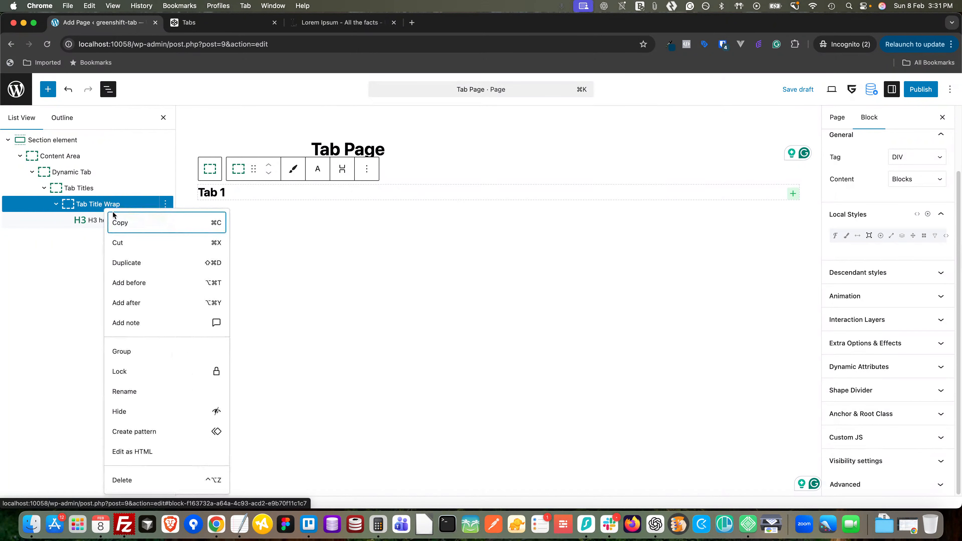
{"action": "left_click", "coordinate": [134, 266]}
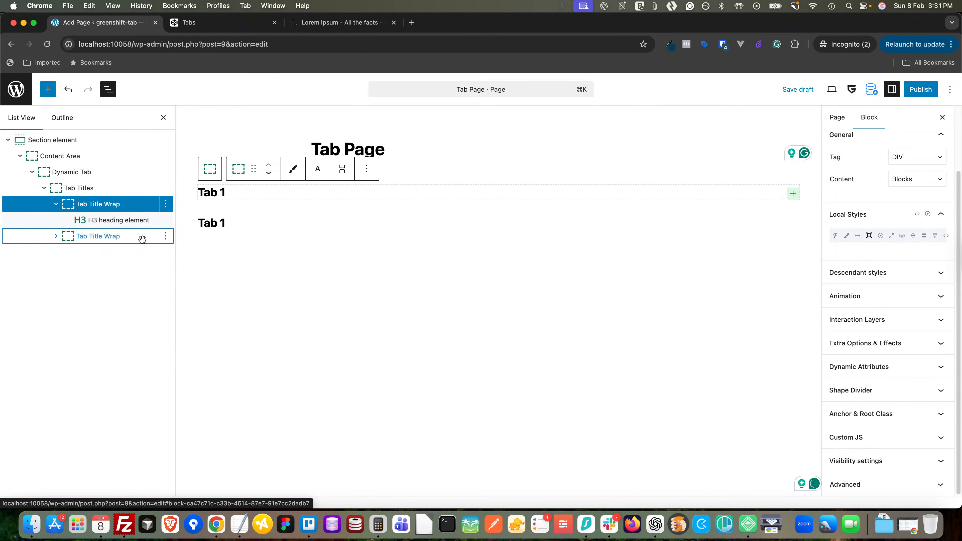
{"action": "left_click", "coordinate": [94, 238]}
{"action": "left_click", "coordinate": [55, 237]}
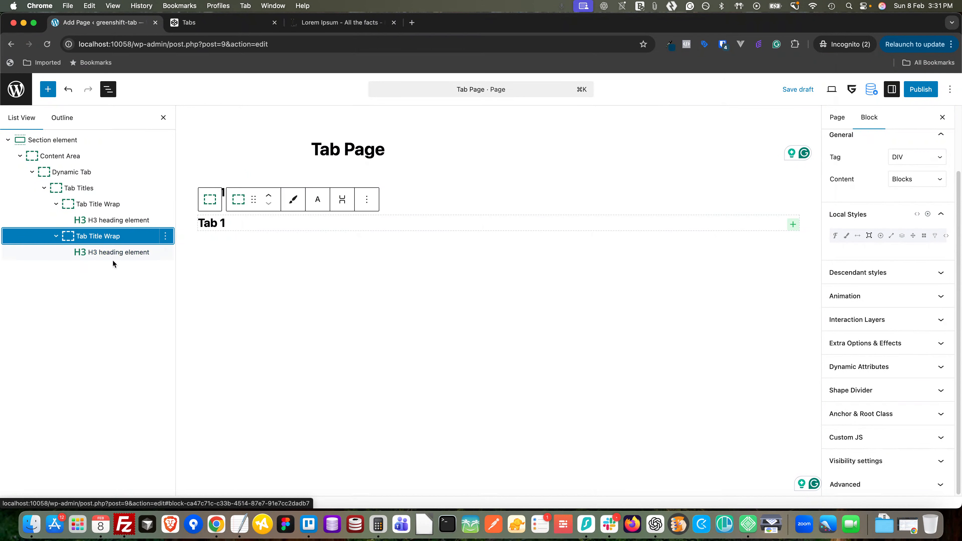
Set the duplicated heading's text to "Tab 2" and its data-tab-id attribute to 2
{"action": "left_click", "coordinate": [111, 253]}
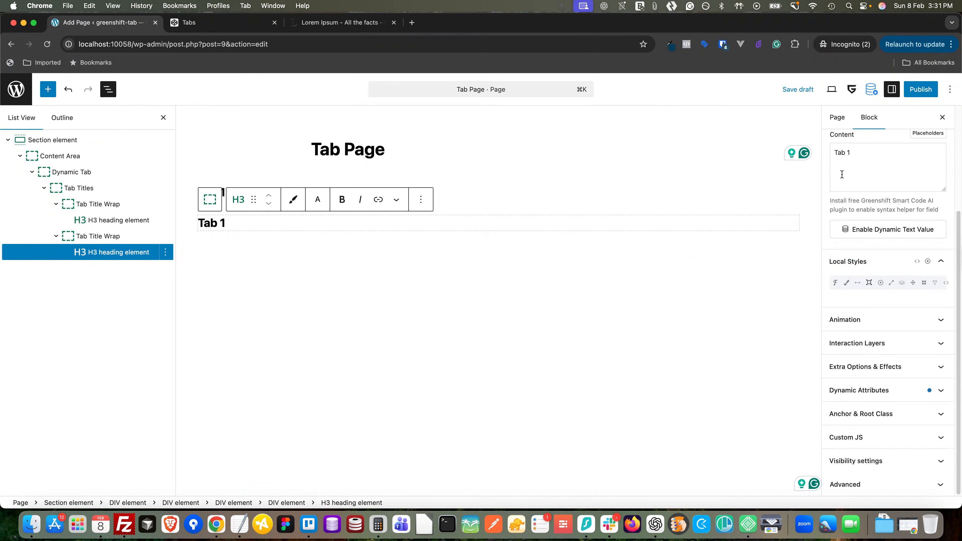
{"action": "left_click", "coordinate": [867, 152]}
{"action": "key", "text": "BackSpace"}
{"action": "type", "text": "2"}
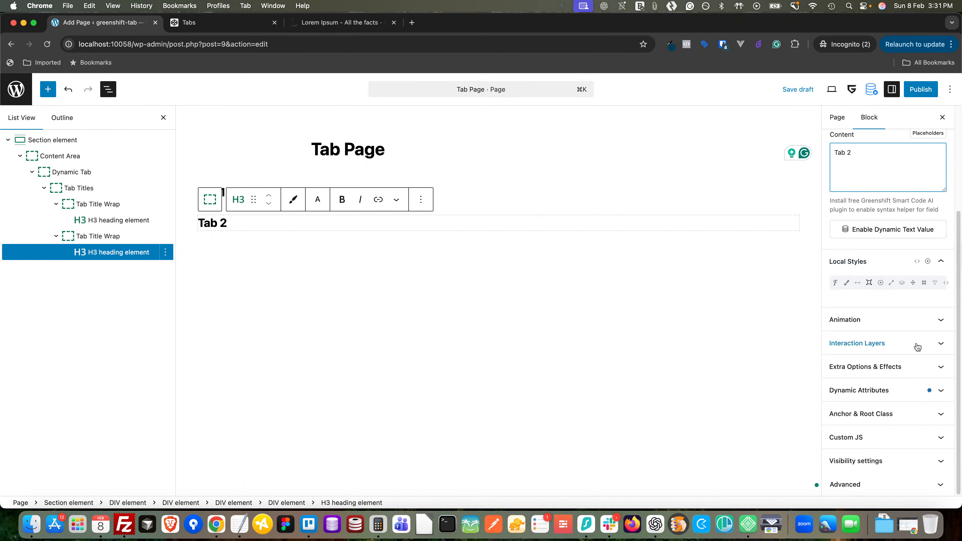
{"action": "left_click", "coordinate": [867, 390]}
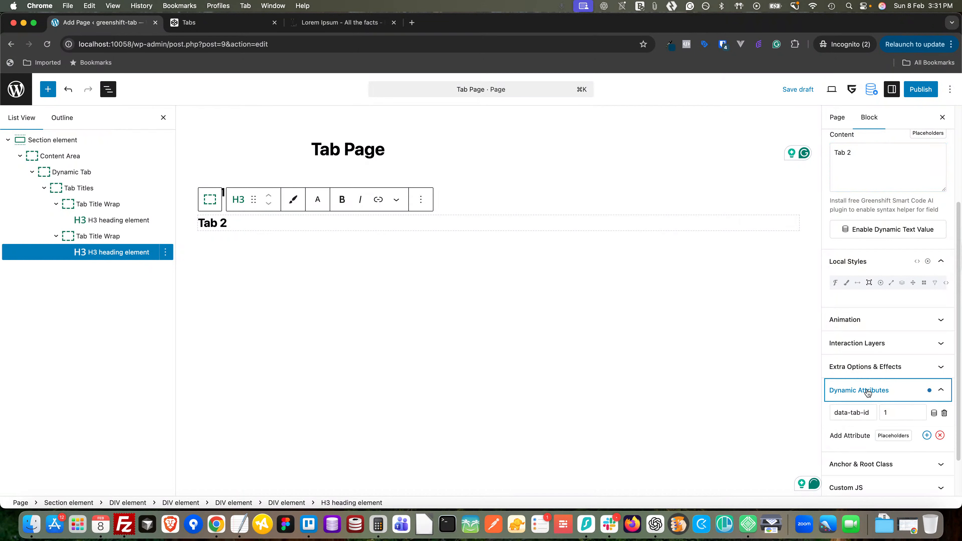
{"action": "left_click", "coordinate": [888, 413]}
{"action": "key", "text": "BackSpace"}
{"action": "type", "text": "2"}
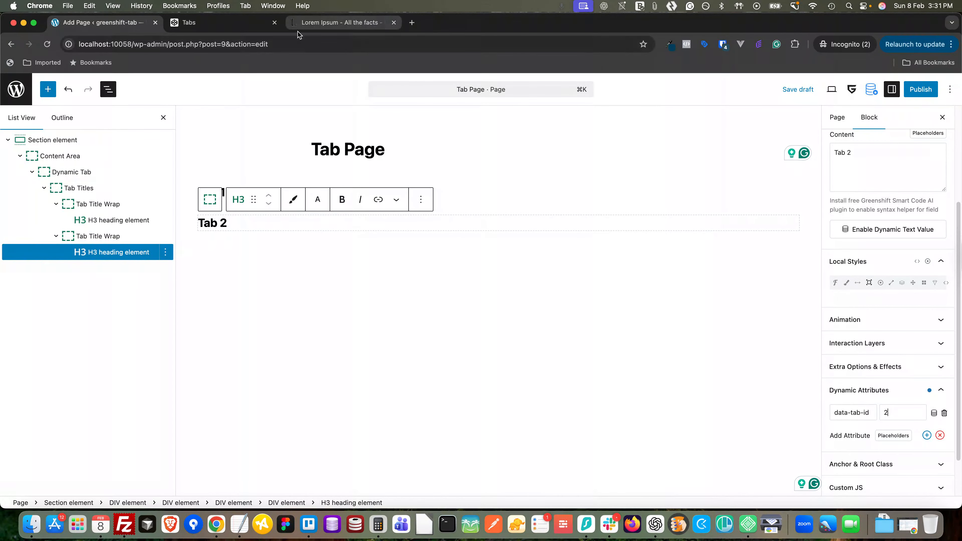
Check the content wrap markup and its data-tab-content attribute in the CodePen HTML, and return to the WordPress editor
{"action": "left_click", "coordinate": [212, 22]}
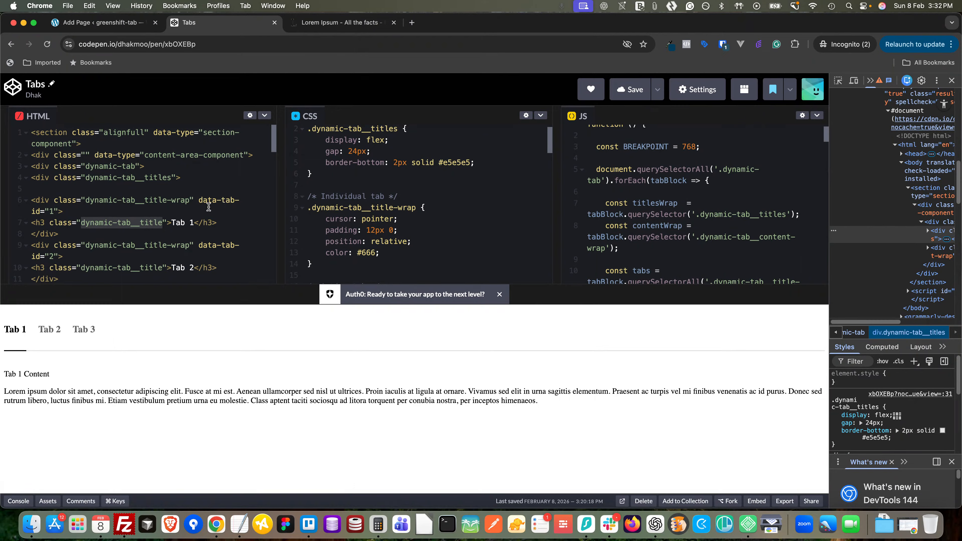
{"action": "scroll", "coordinate": [114, 224], "scroll_direction": "down", "scroll_amount": 10}
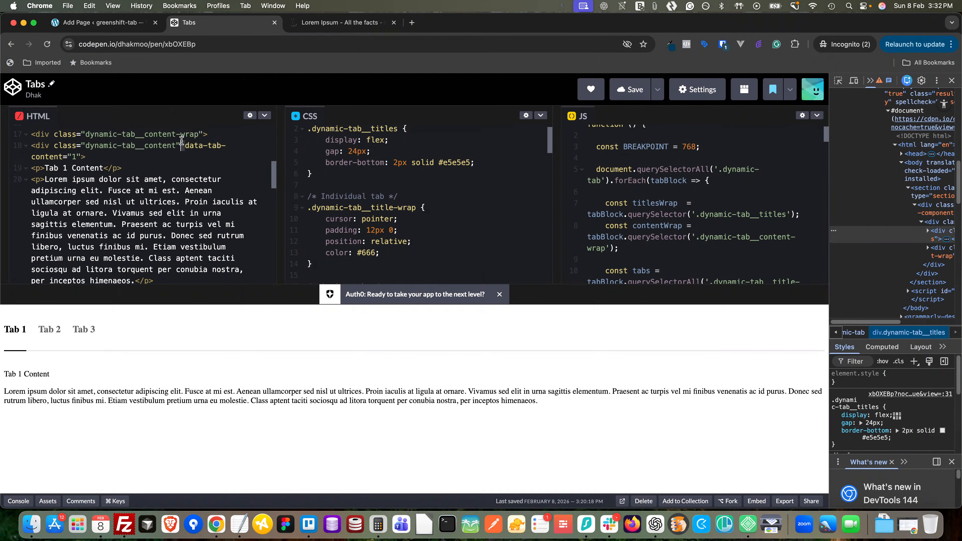
{"action": "double_click", "coordinate": [190, 143]}
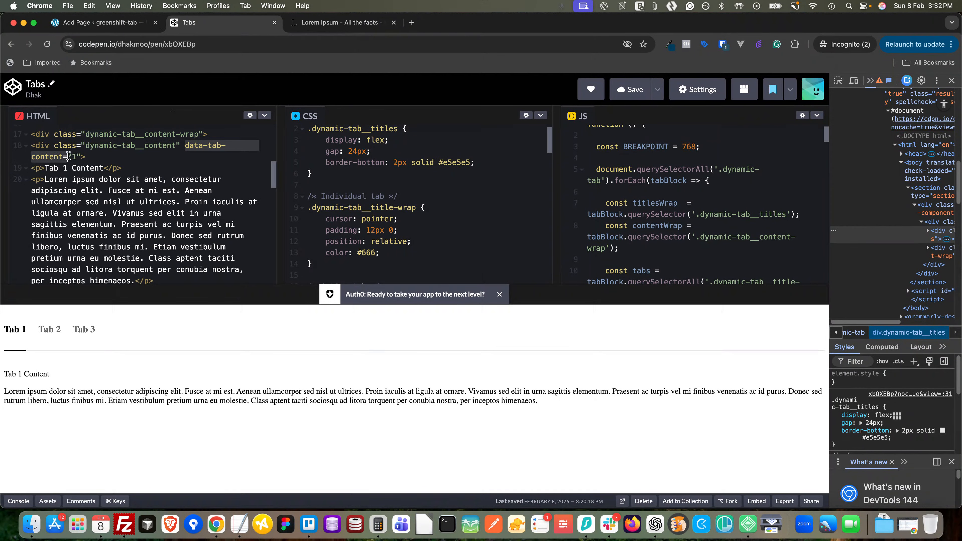
{"action": "left_click", "coordinate": [103, 23]}
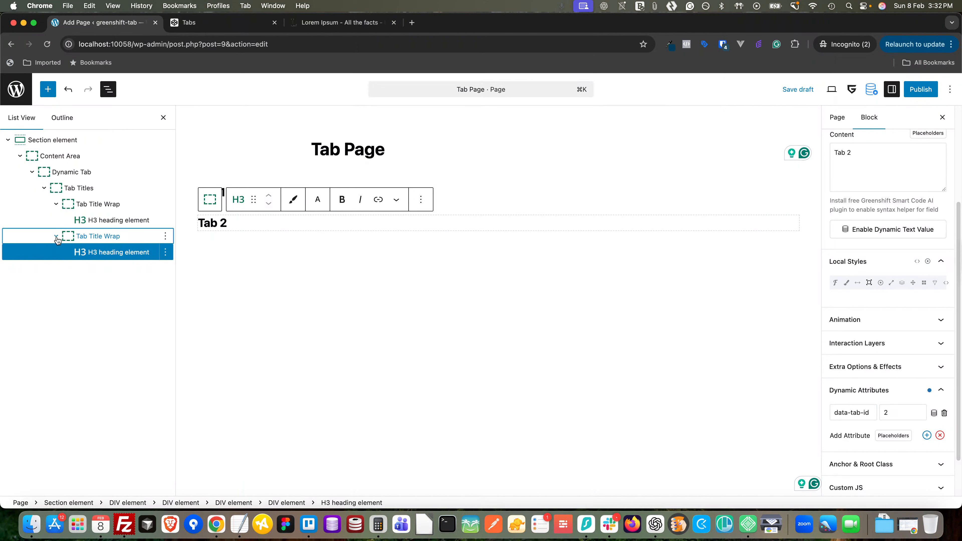
Duplicate the second Tab Title Wrap, which holds the Tab 2 heading, and expand the new copy
{"action": "left_click", "coordinate": [98, 235]}
{"action": "right_click", "coordinate": [107, 241]}
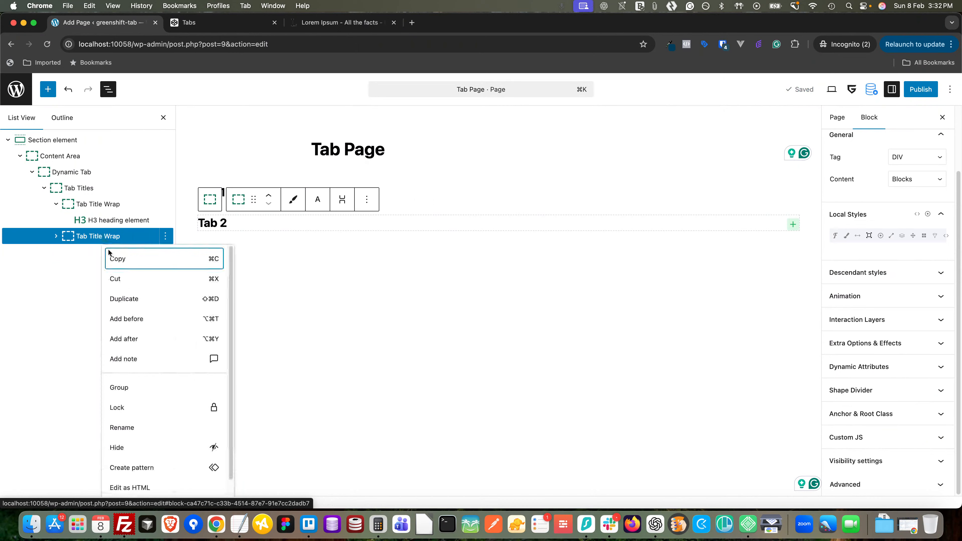
{"action": "left_click", "coordinate": [124, 298]}
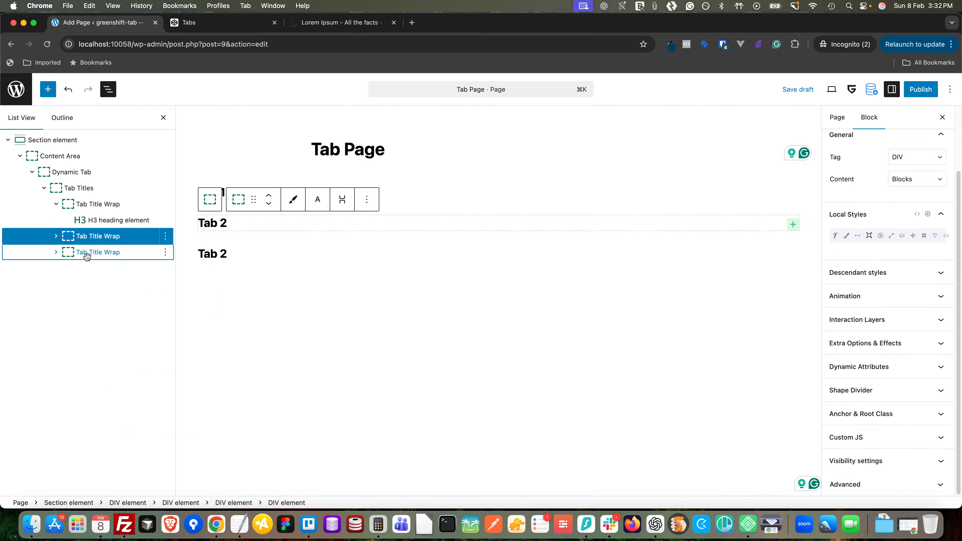
{"action": "left_click", "coordinate": [56, 253]}
{"action": "left_click", "coordinate": [100, 268]}
{"action": "left_click", "coordinate": [102, 253]}
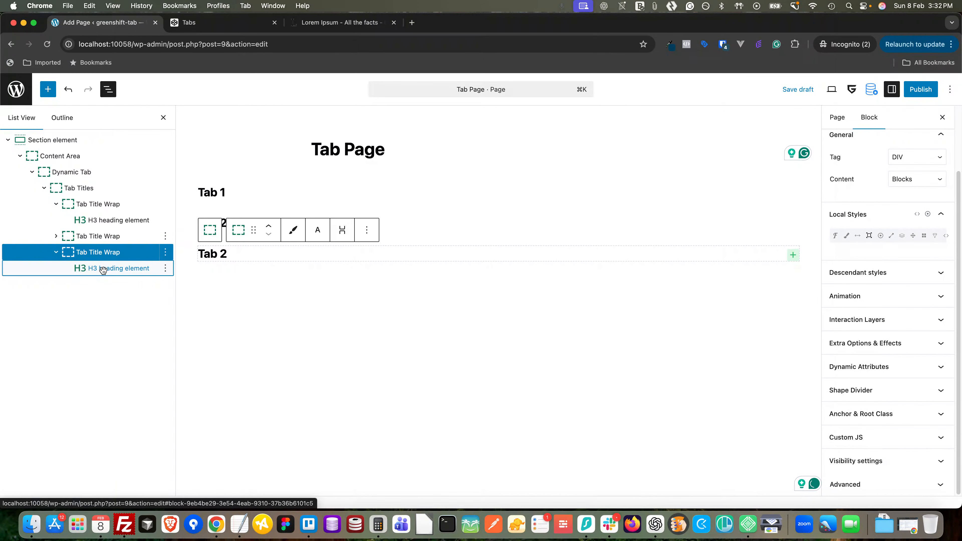
Set the third heading's text to "Tab 3" and its data-tab-id attribute to 3
{"action": "left_click", "coordinate": [101, 269]}
{"action": "left_click", "coordinate": [869, 156]}
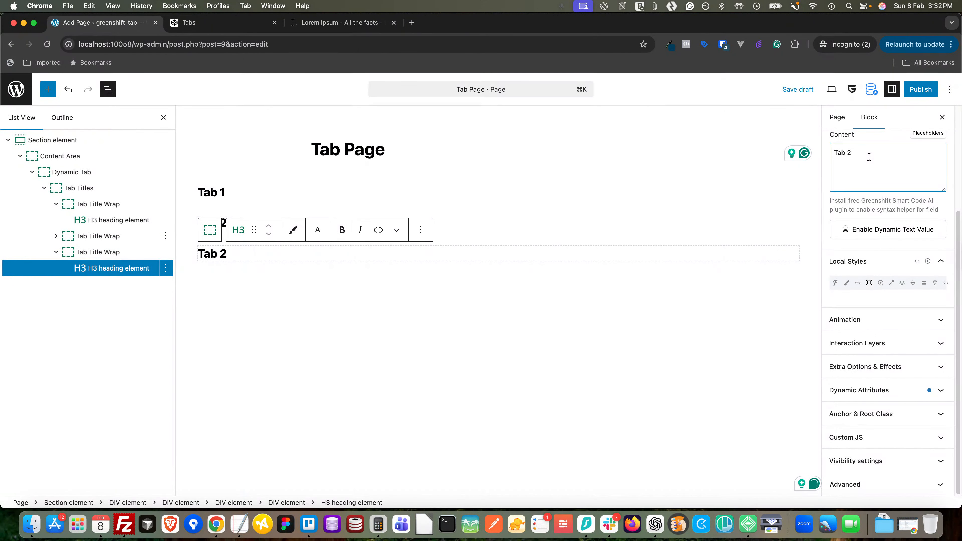
{"action": "key", "text": "BackSpace"}
{"action": "type", "text": "3"}
{"action": "left_click", "coordinate": [869, 390]}
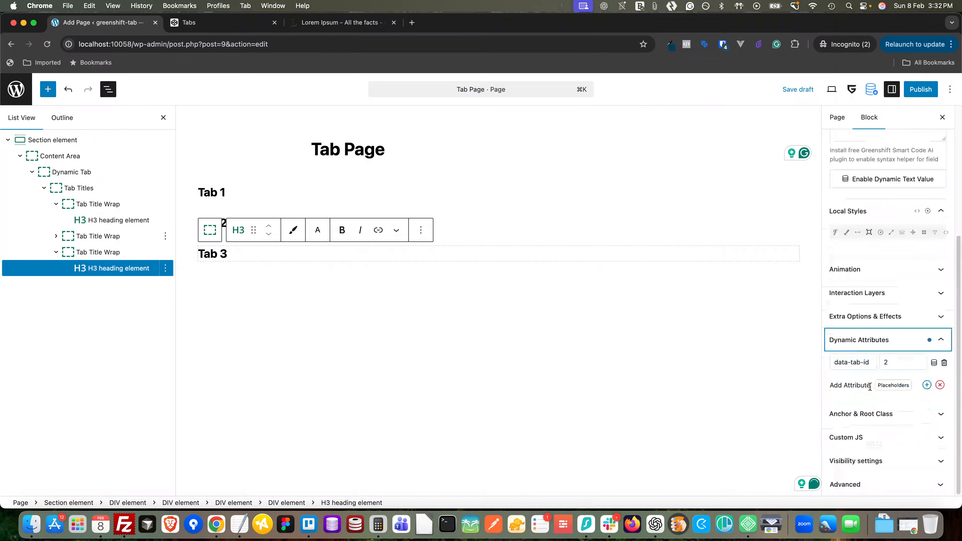
{"action": "left_click", "coordinate": [897, 356]}
{"action": "key", "text": "BackSpace"}
{"action": "type", "text": "3"}
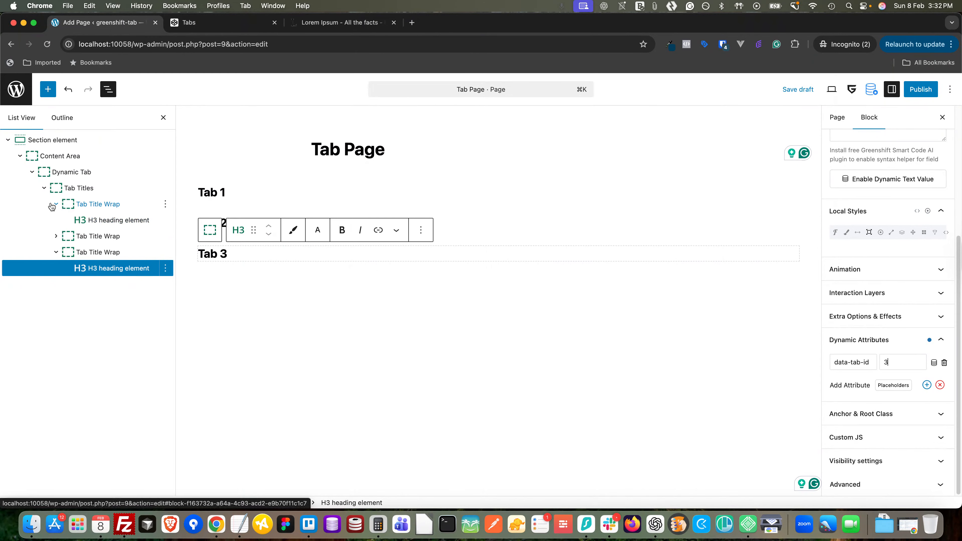
Add a DIV element inside the Dynamic Tab block, after Tab Titles, and rename it "Tab Content Wrap"
{"action": "left_click", "coordinate": [44, 188]}
{"action": "left_click", "coordinate": [84, 172]}
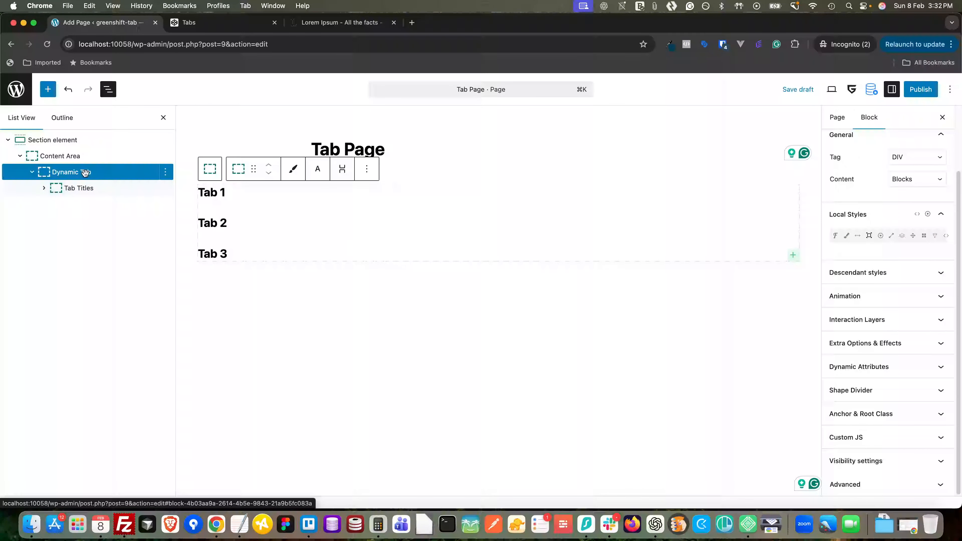
{"action": "left_click", "coordinate": [793, 255]}
{"action": "left_click", "coordinate": [658, 326]}
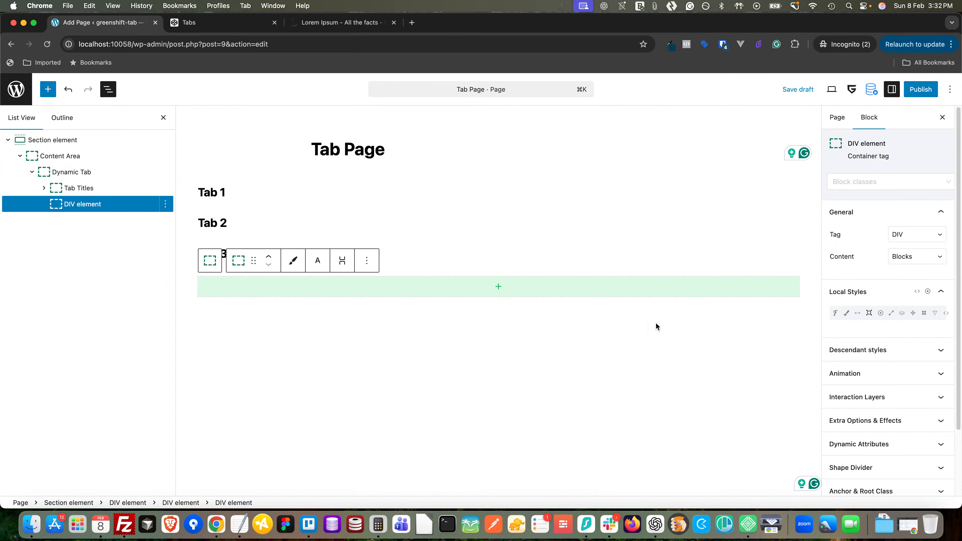
{"action": "right_click", "coordinate": [75, 203]}
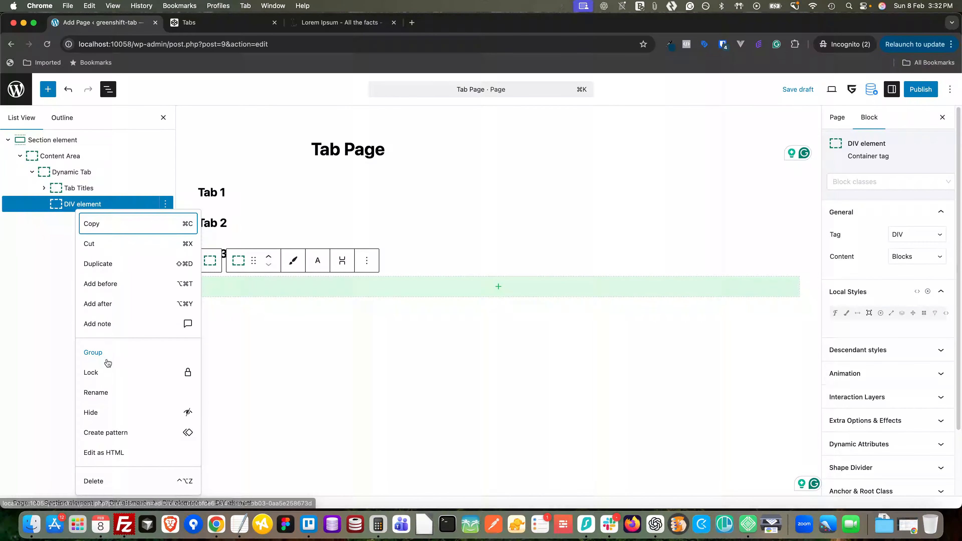
{"action": "left_click", "coordinate": [96, 393]}
{"action": "type", "text": "T"}
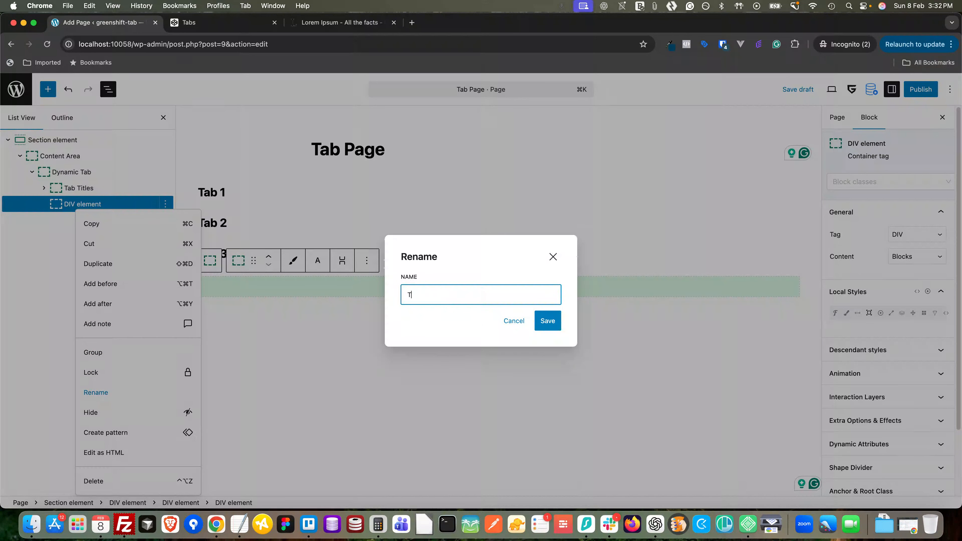
{"action": "type", "text": "ab Content Wrap"}
{"action": "key", "text": "Return"}
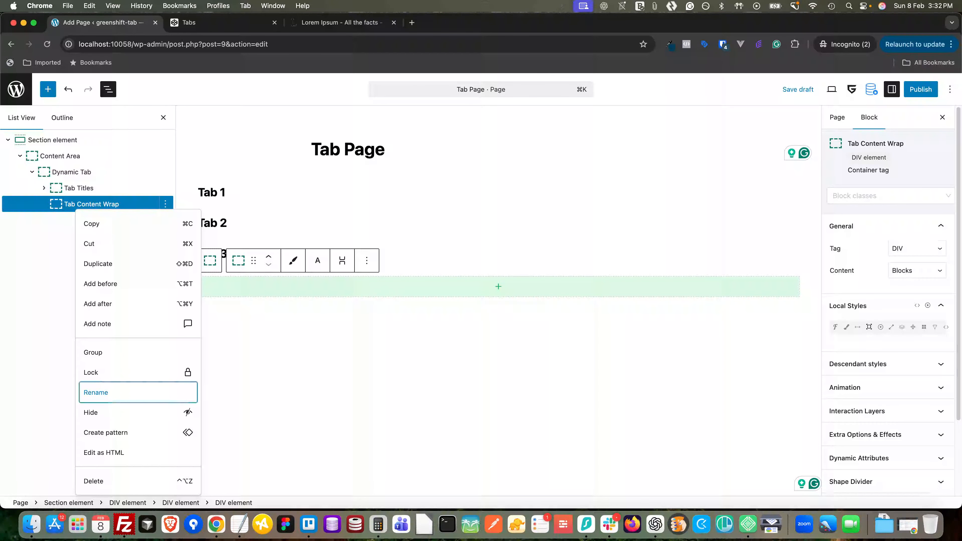
{"action": "key", "text": "Escape"}
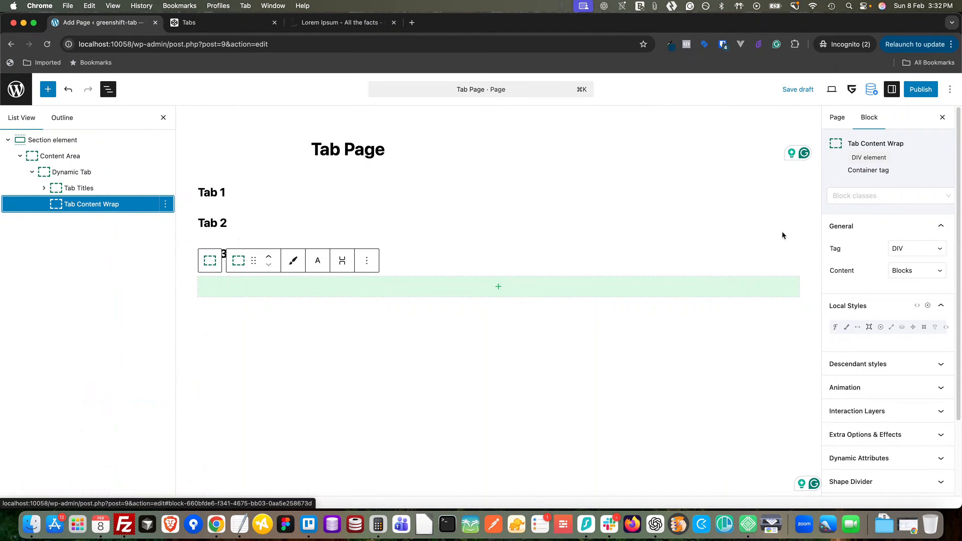
Add the new local class dynamic-tab__content-wrap to the Tab Content Wrap block
{"action": "left_click", "coordinate": [869, 196]}
{"action": "left_click", "coordinate": [852, 220]}
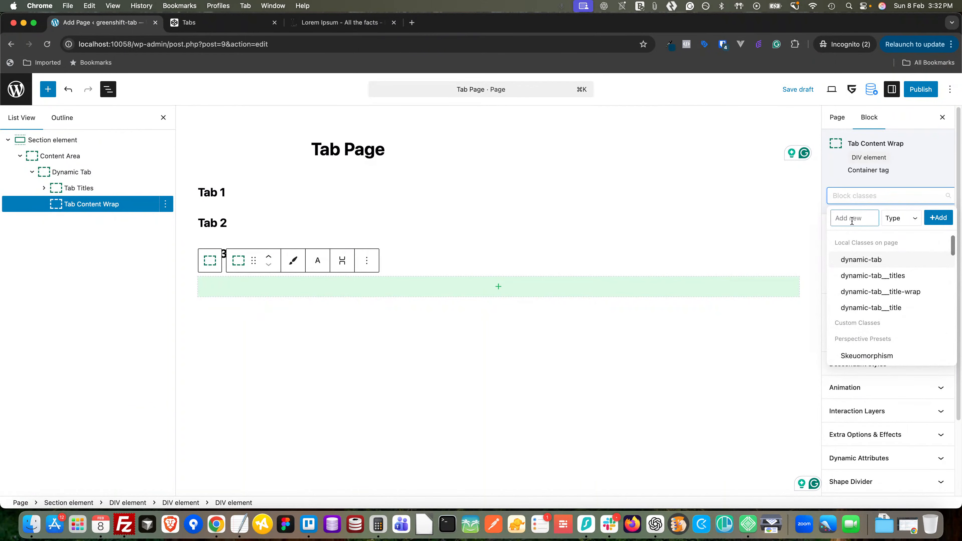
{"action": "type", "text": "dynam"}
{"action": "type", "text": "ic-tab__content"}
{"action": "type", "text": "-wrap"}
{"action": "left_click", "coordinate": [901, 218]}
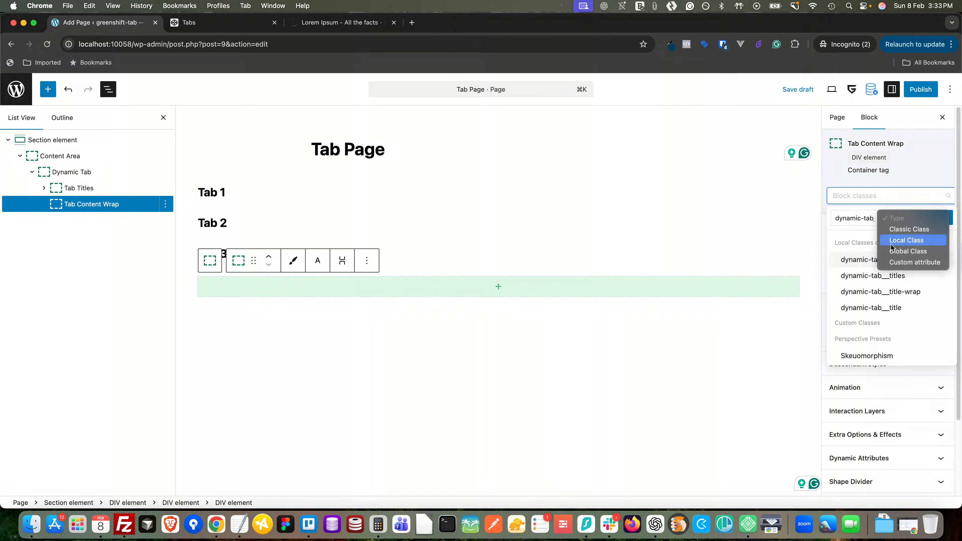
{"action": "left_click", "coordinate": [908, 238]}
{"action": "left_click", "coordinate": [946, 218]}
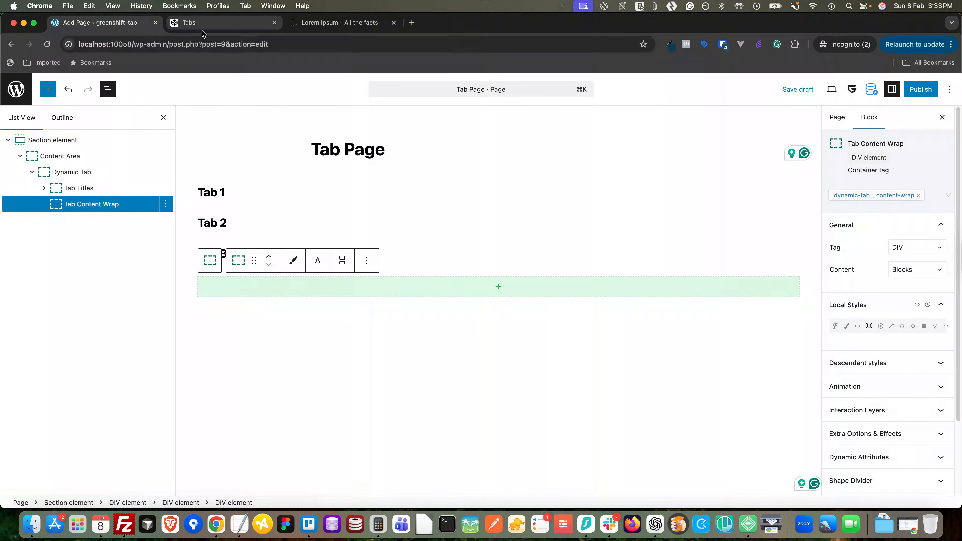
Check the dynamic-tab__content-wrap class and its place in the CodePen HTML, and return to the WordPress editor
{"action": "left_click", "coordinate": [185, 22]}
{"action": "scroll", "coordinate": [117, 201], "scroll_direction": "up", "scroll_amount": 3}
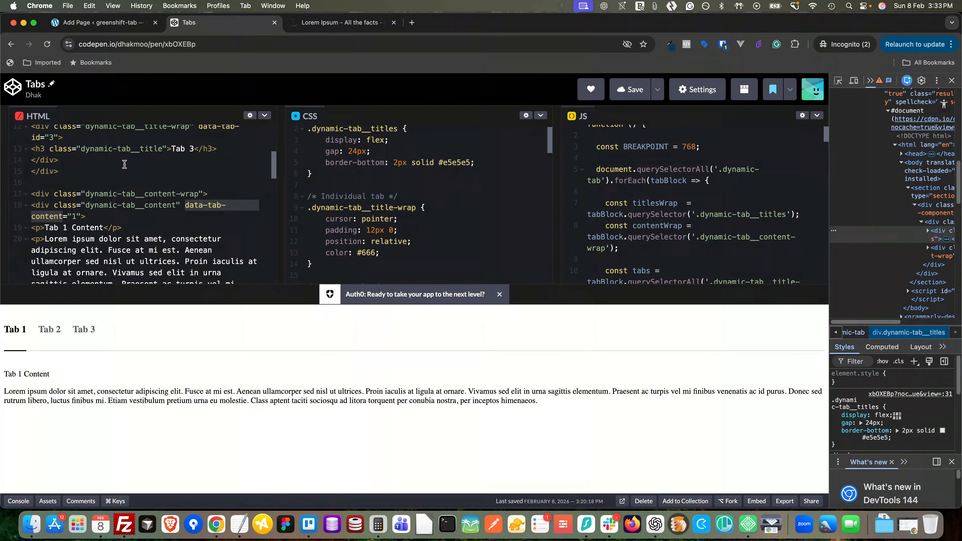
{"action": "scroll", "coordinate": [109, 165], "scroll_direction": "up", "scroll_amount": 5}
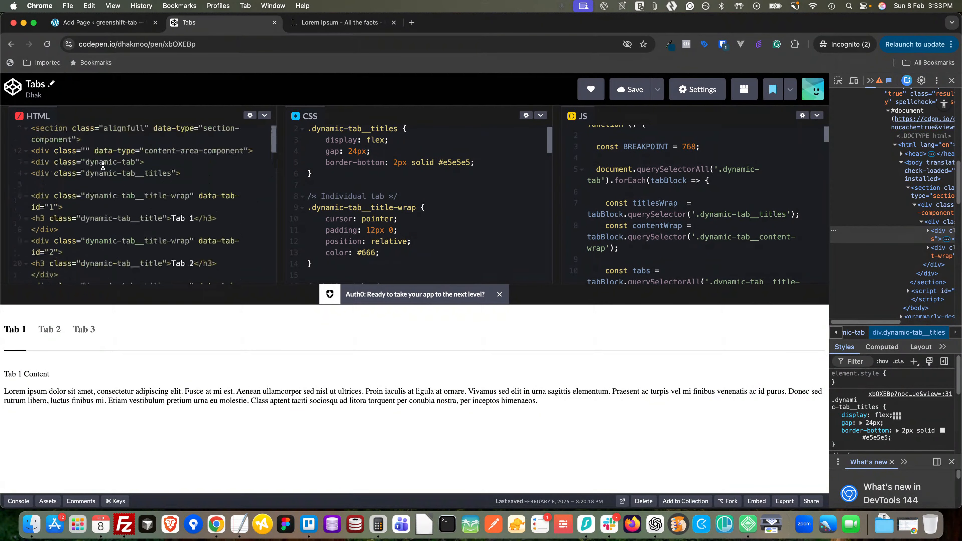
{"action": "scroll", "coordinate": [105, 185], "scroll_direction": "down", "scroll_amount": 6}
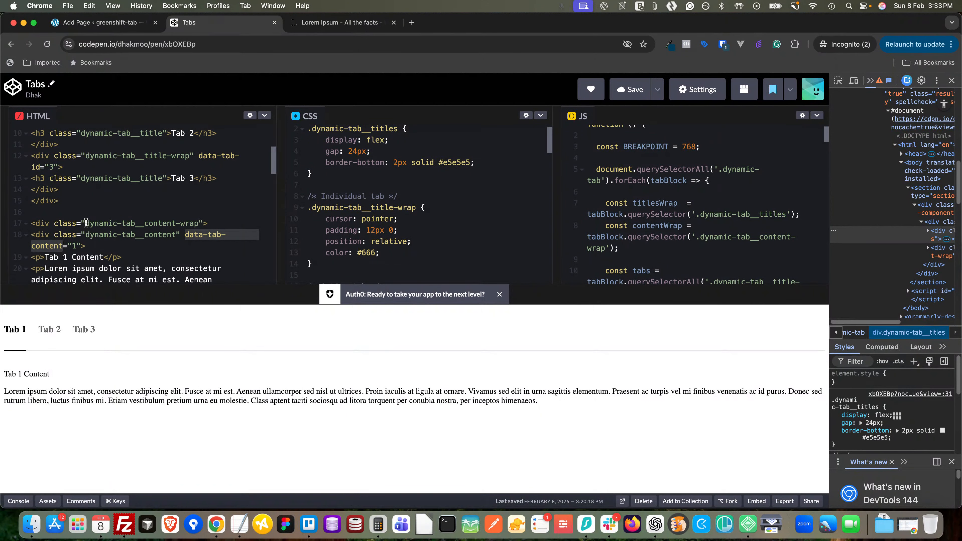
{"action": "left_click_drag", "start_coordinate": [86, 222], "coordinate": [153, 220]}
{"action": "left_click", "coordinate": [198, 217]}
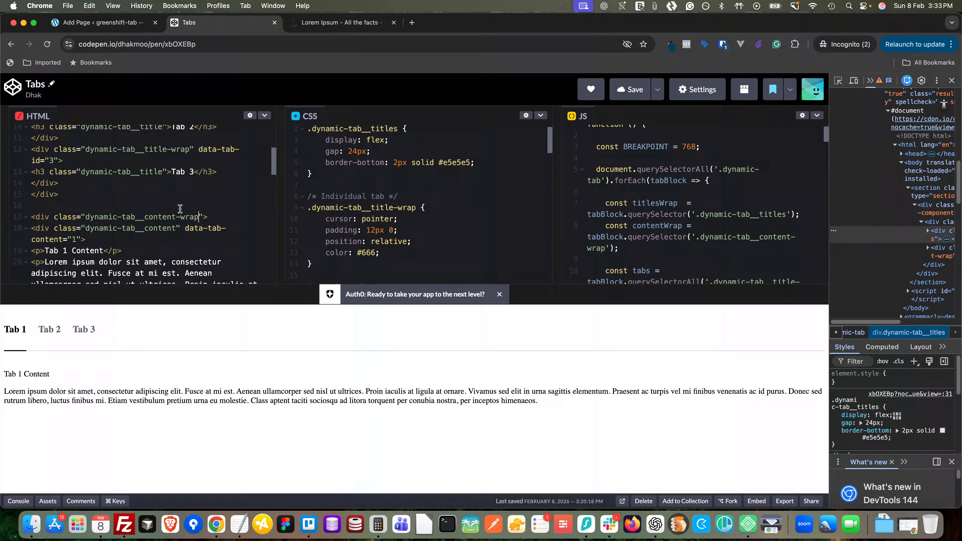
{"action": "left_click", "coordinate": [99, 23]}
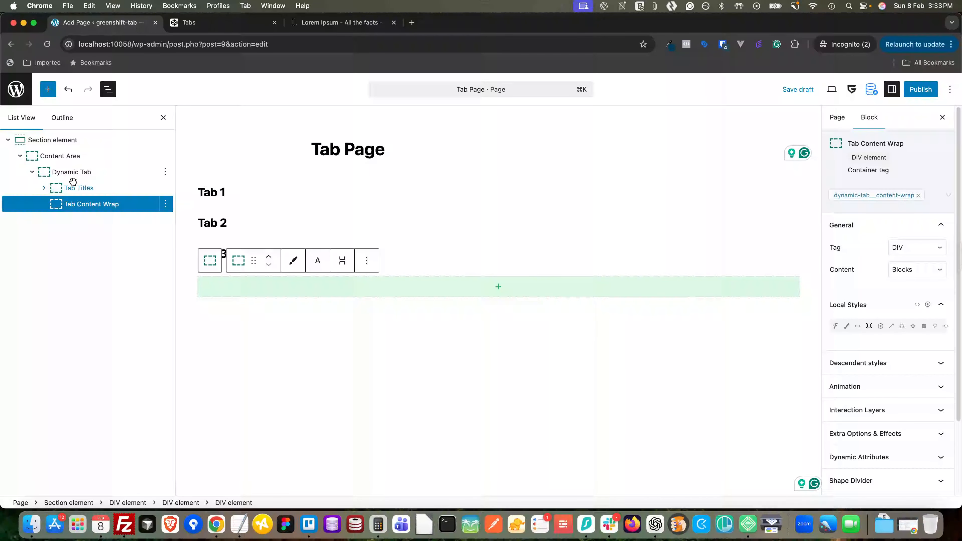
Add a DIV element inside Tab Content Wrap and rename it "Tab 1 content"
{"action": "right_click", "coordinate": [82, 204]}
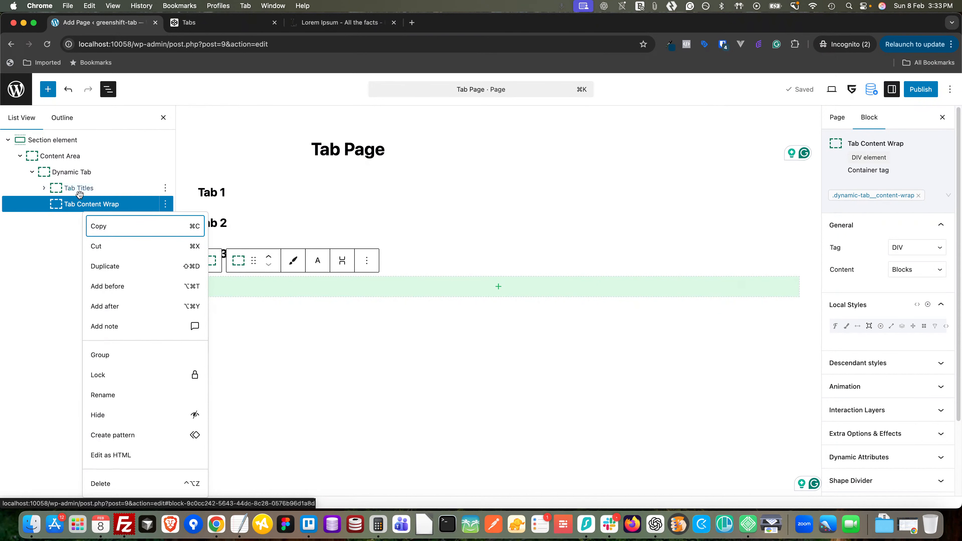
{"action": "left_click", "coordinate": [99, 228]}
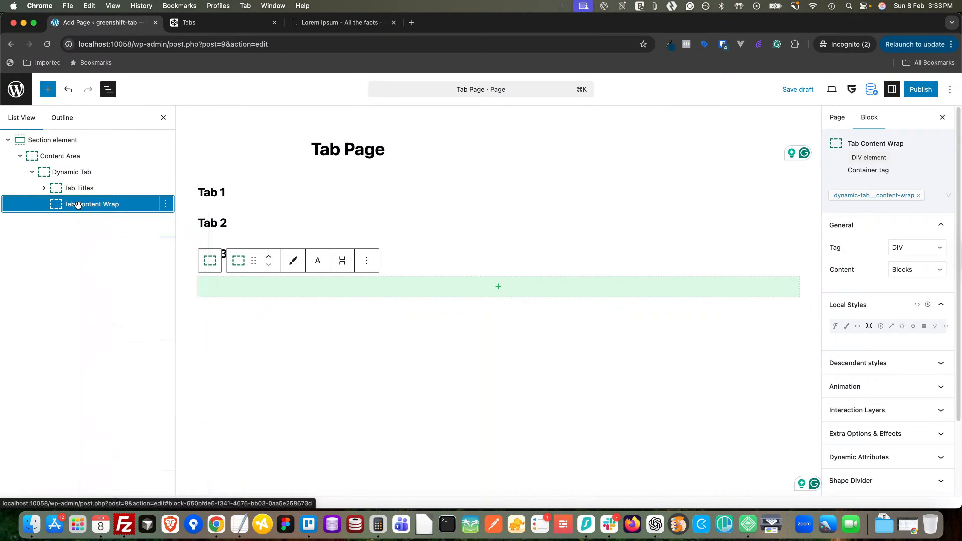
{"action": "left_click", "coordinate": [497, 288]}
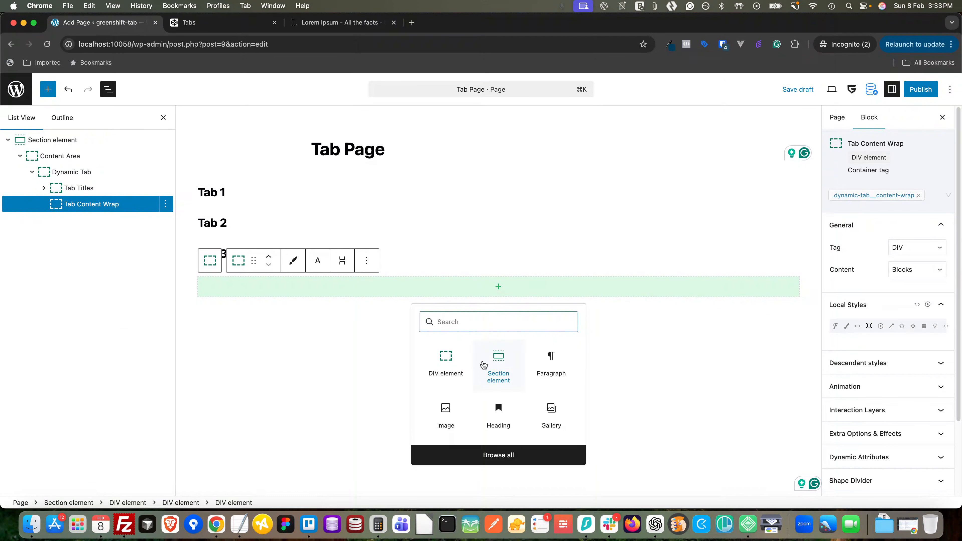
{"action": "left_click", "coordinate": [455, 364]}
{"action": "right_click", "coordinate": [120, 220]}
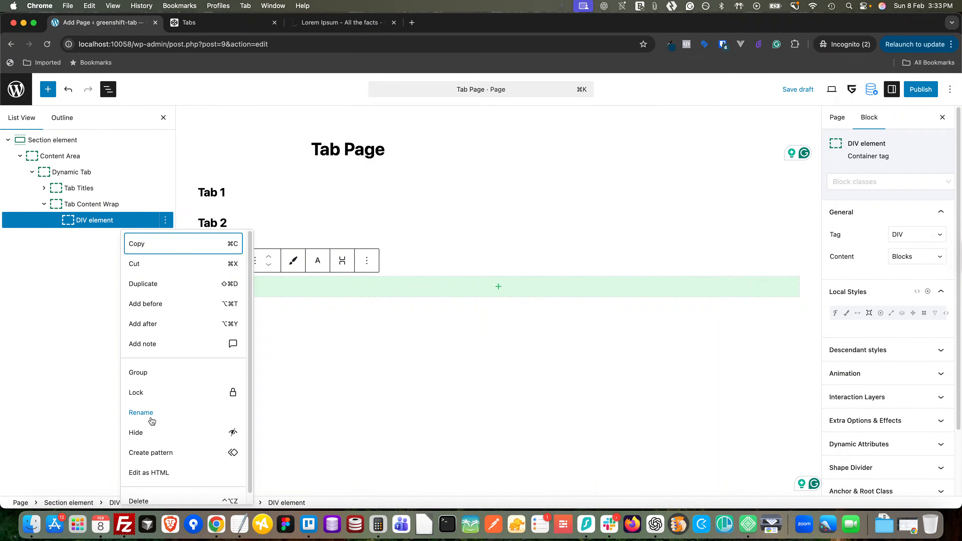
{"action": "left_click", "coordinate": [150, 413]}
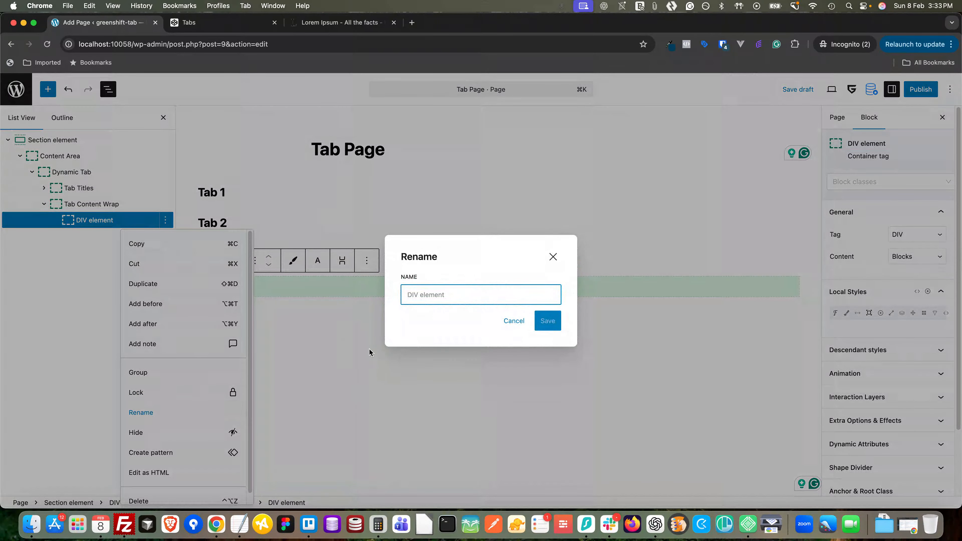
{"action": "type", "text": "Tab 1 content"}
{"action": "key", "text": "Return"}
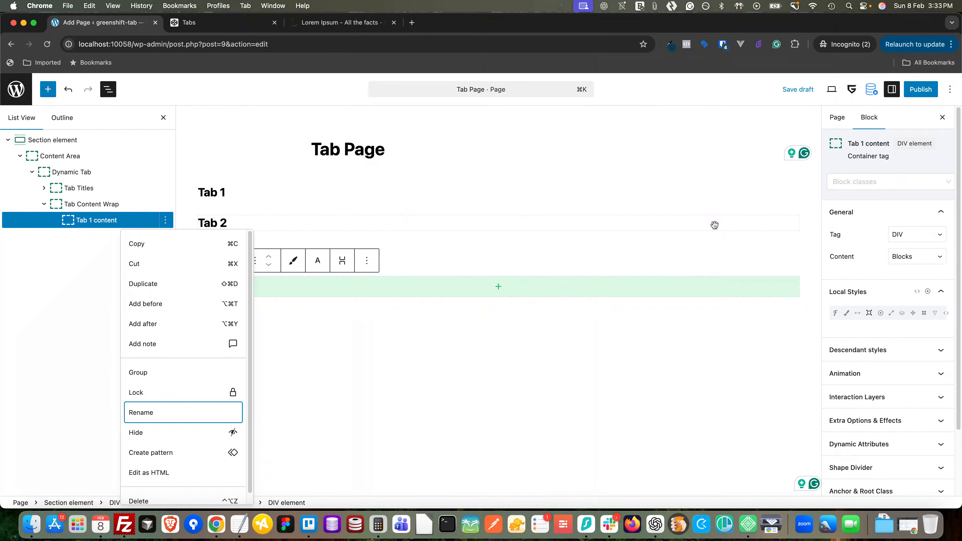
Add the new local class dynamic-tab__content to the Tab 1 content block
{"action": "left_click", "coordinate": [877, 182]}
{"action": "left_click", "coordinate": [856, 205]}
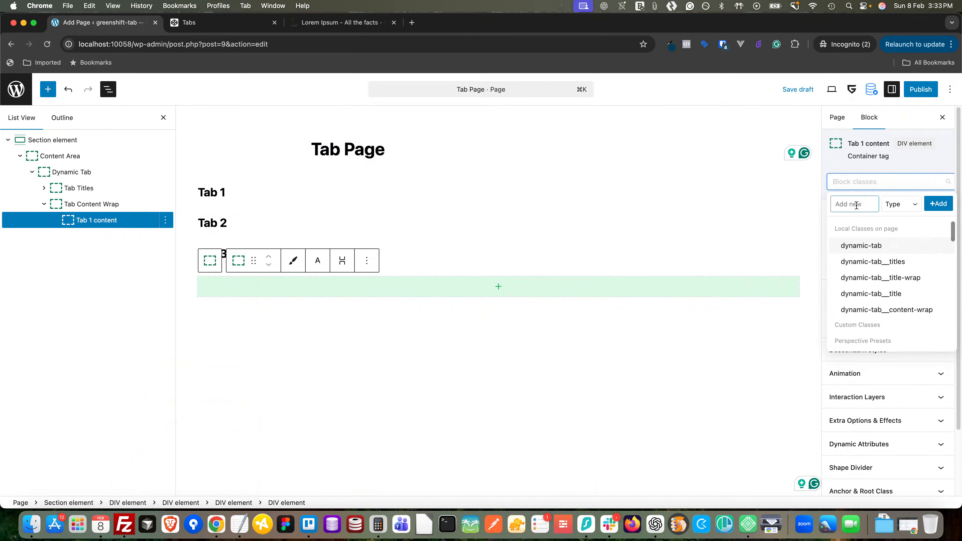
{"action": "type", "text": "d"}
{"action": "type", "text": "ynamic-tab__content"}
{"action": "left_click", "coordinate": [900, 205]}
{"action": "left_click", "coordinate": [911, 225]}
{"action": "left_click", "coordinate": [937, 211]}
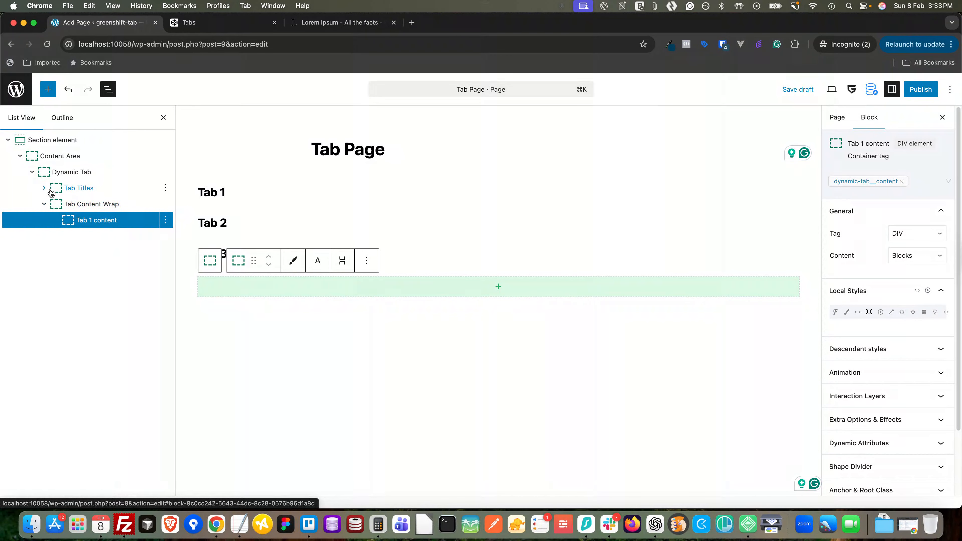
Add an element inside the Tab 1 content block, with its tag set to P and its content type set to Text
{"action": "left_click", "coordinate": [88, 219]}
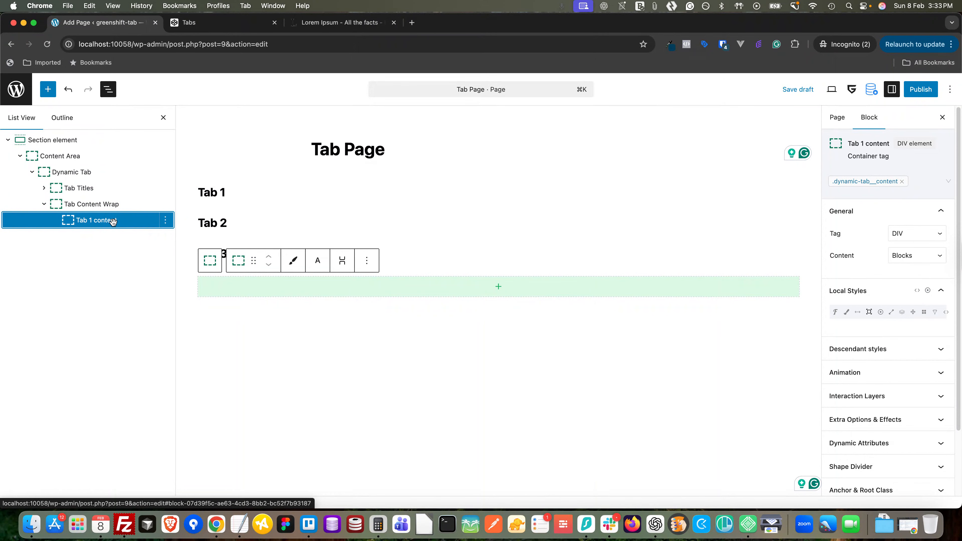
{"action": "left_click", "coordinate": [498, 286]}
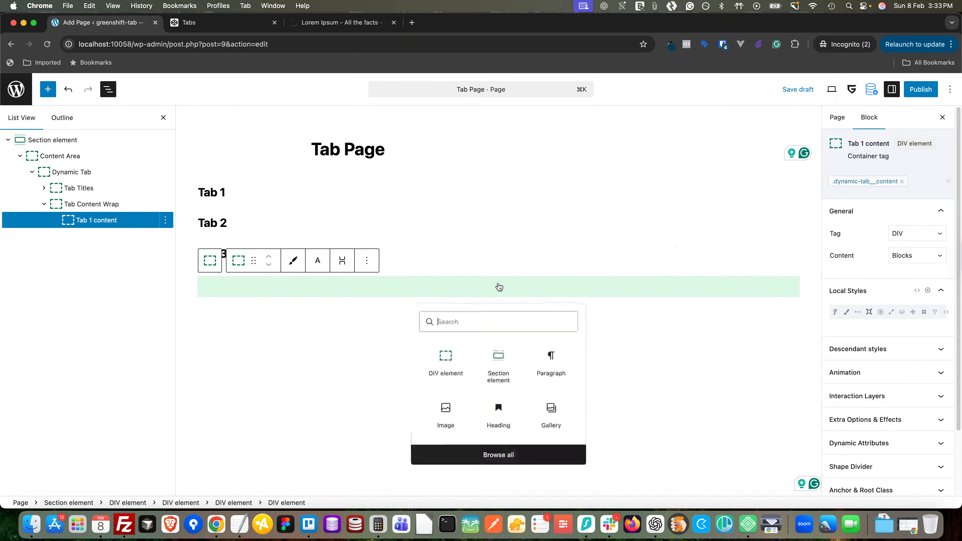
{"action": "left_click", "coordinate": [446, 359]}
{"action": "left_click", "coordinate": [912, 235]}
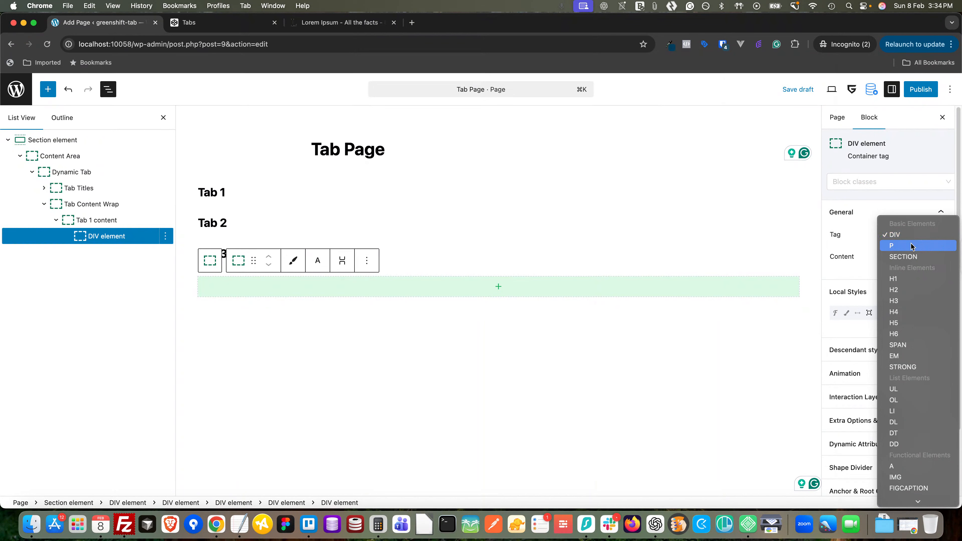
{"action": "left_click", "coordinate": [910, 245]}
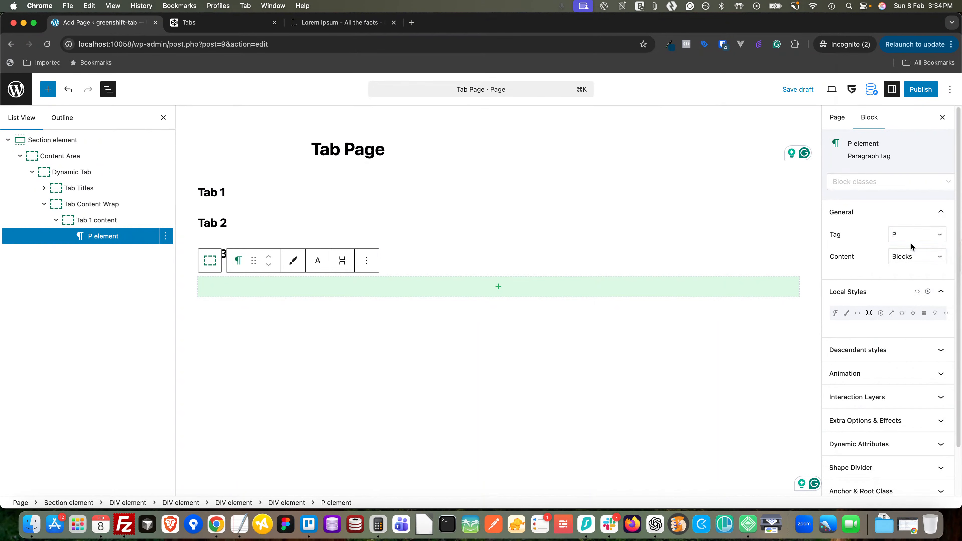
{"action": "left_click", "coordinate": [915, 257]}
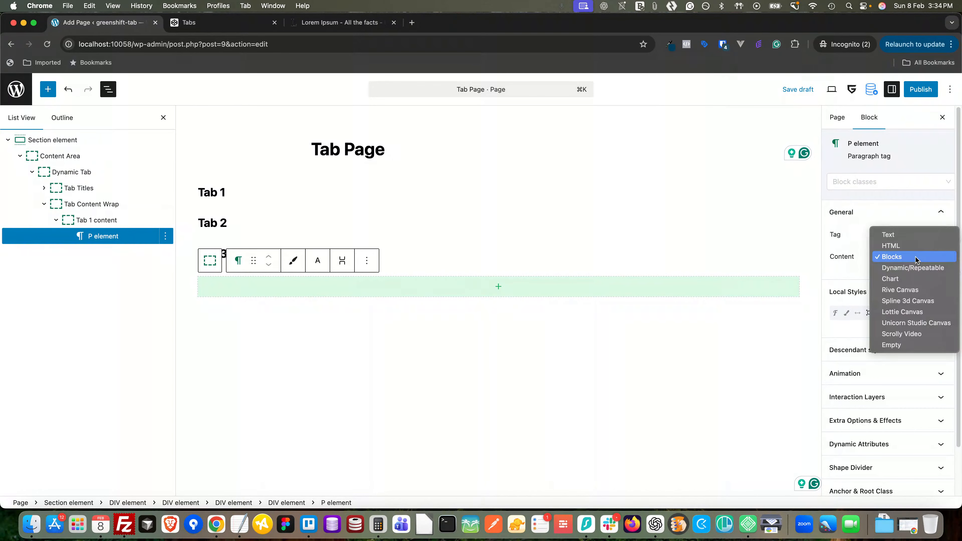
{"action": "left_click", "coordinate": [904, 237]}
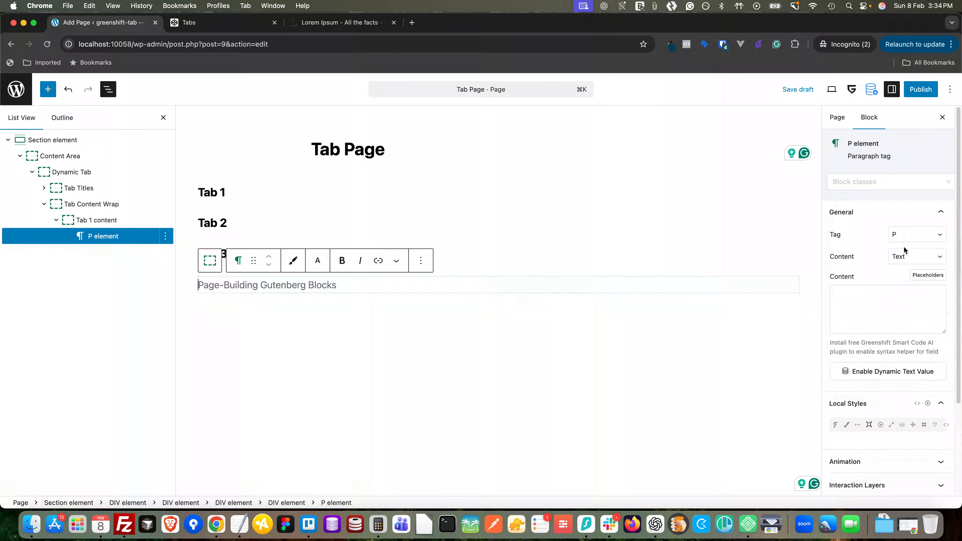
Generate Lorem Ipsum text on lipsum.com, copy its first paragraph, and return to the WordPress editor
{"action": "left_click", "coordinate": [876, 298]}
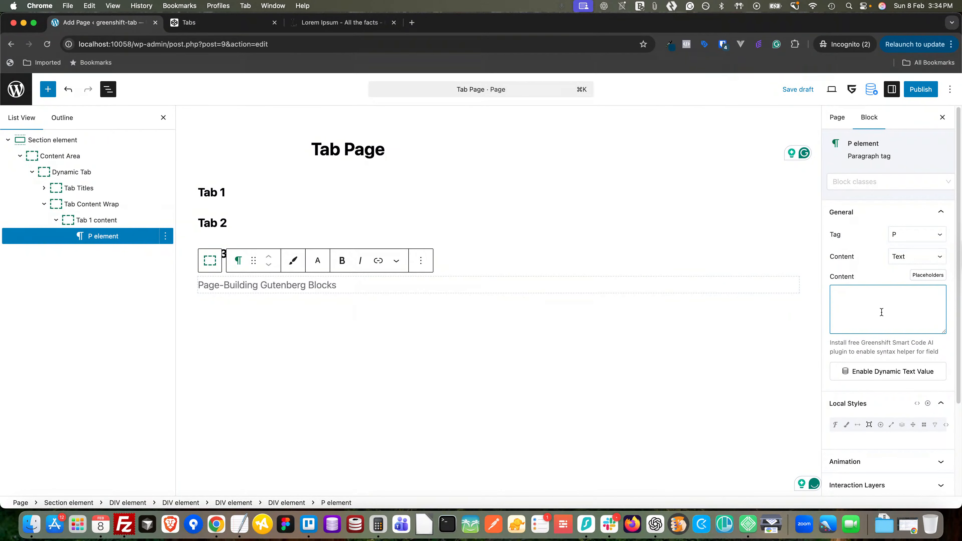
{"action": "left_click", "coordinate": [333, 23]}
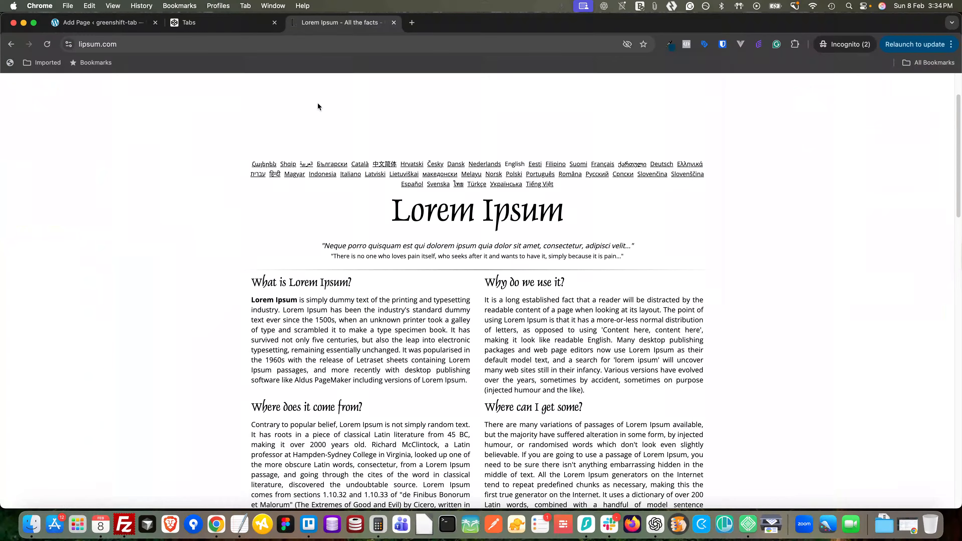
{"action": "scroll", "coordinate": [492, 258], "scroll_direction": "down", "scroll_amount": 10}
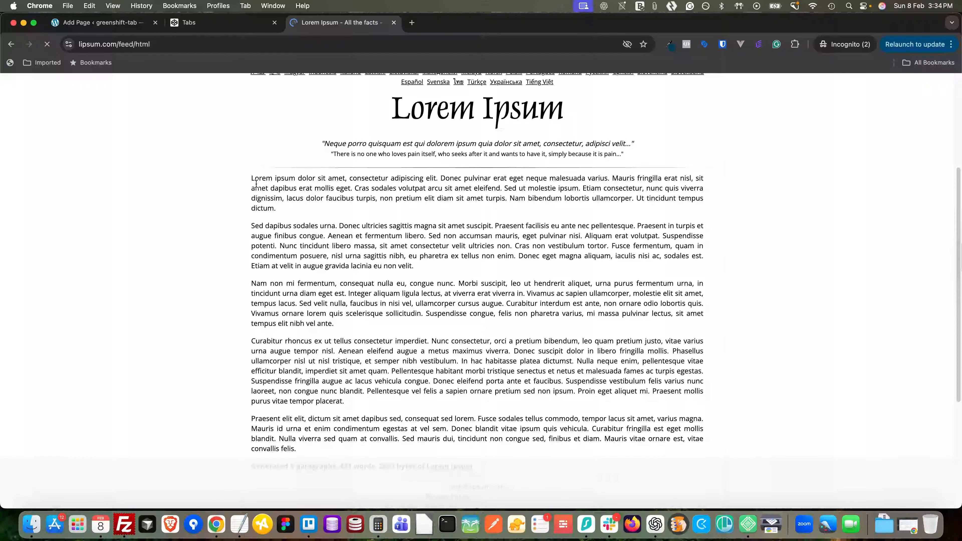
{"action": "left_click_drag", "start_coordinate": [249, 180], "coordinate": [295, 211]}
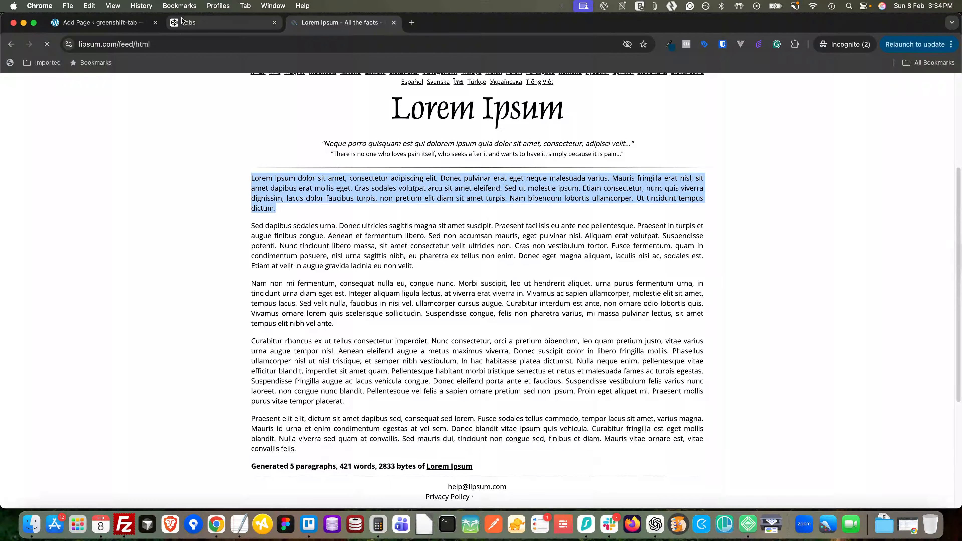
{"action": "left_click", "coordinate": [122, 23]}
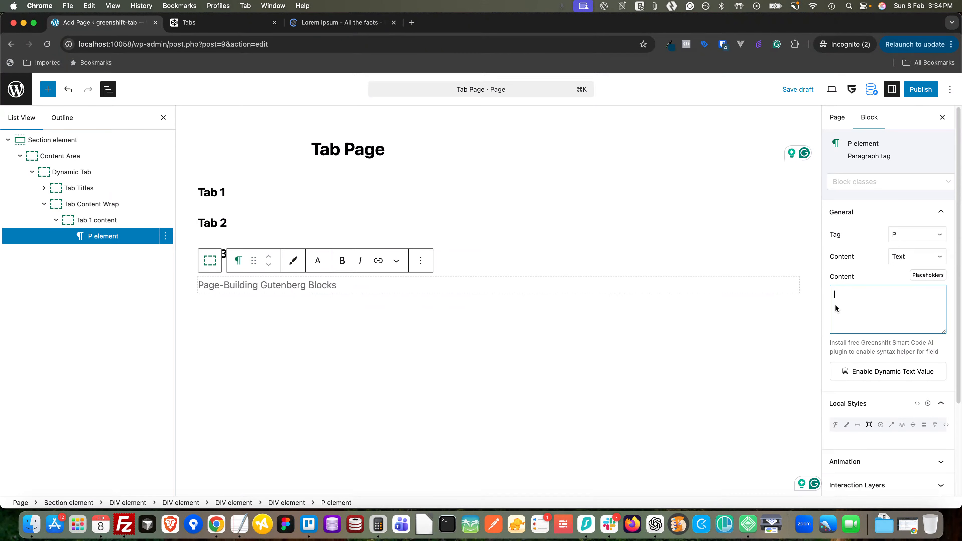
Fill the paragraph element with "Tab 1 content:", a blank line and the copied Lorem Ipsum paragraph
{"action": "left_click", "coordinate": [855, 301]}
{"action": "type", "text": "Tab"}
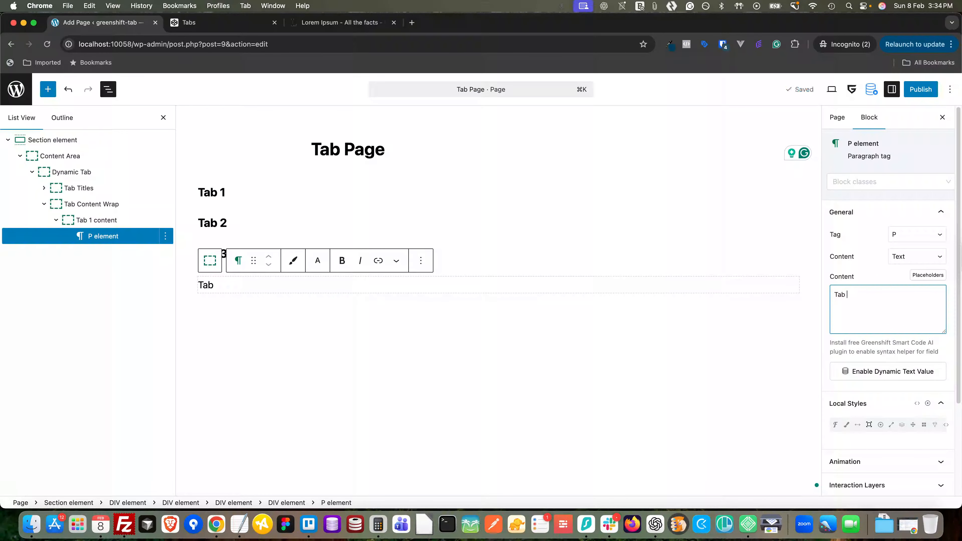
{"action": "type", "text": " 1 content:"}
{"action": "key", "text": "Return"}
{"action": "key", "text": "Return"}
{"action": "key", "text": "super+v"}
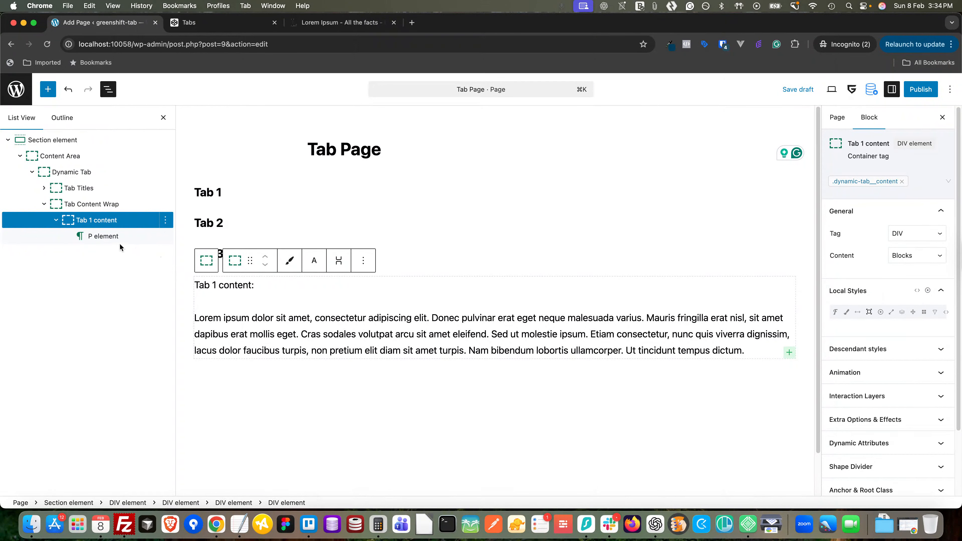
Add a dynamic attribute named data-tab-content to the Tab 1 content block
{"action": "left_click", "coordinate": [110, 220]}
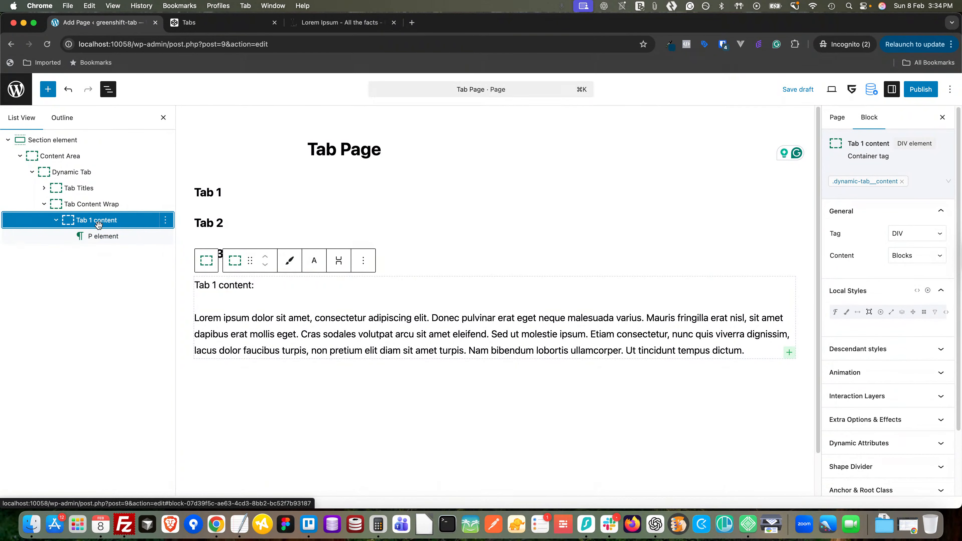
{"action": "scroll", "coordinate": [915, 327], "scroll_direction": "down", "scroll_amount": 3}
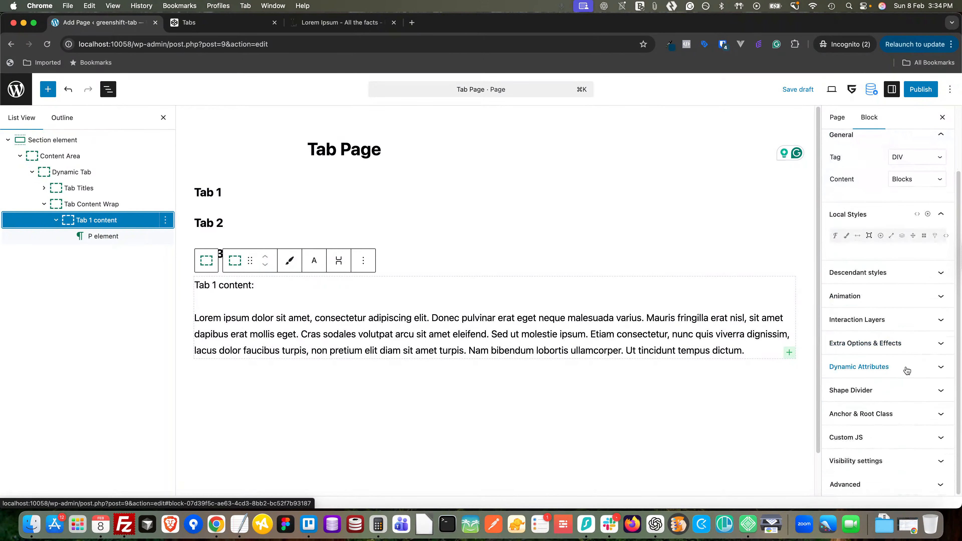
{"action": "left_click", "coordinate": [869, 377]}
{"action": "left_click", "coordinate": [926, 389]}
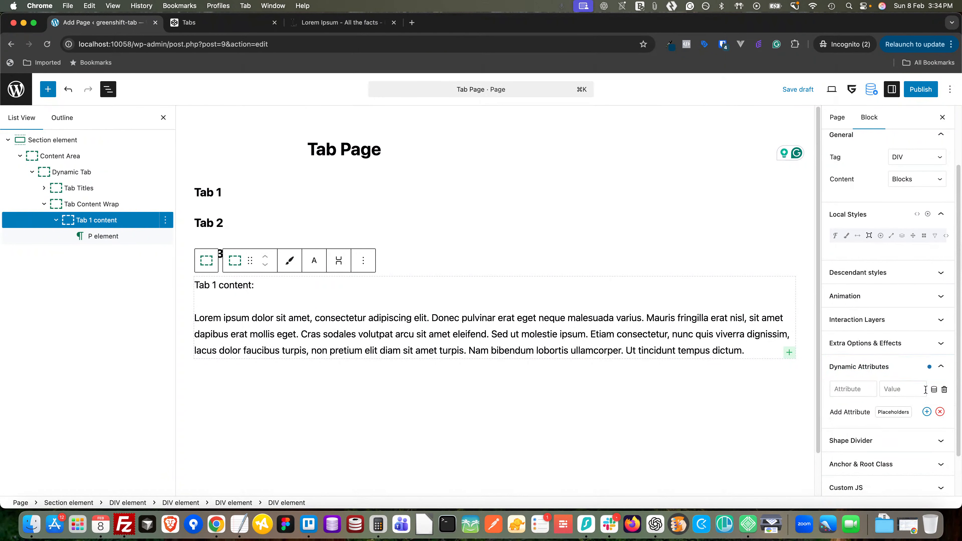
{"action": "type", "text": "data-tab-content"}
{"action": "left_click", "coordinate": [905, 388]}
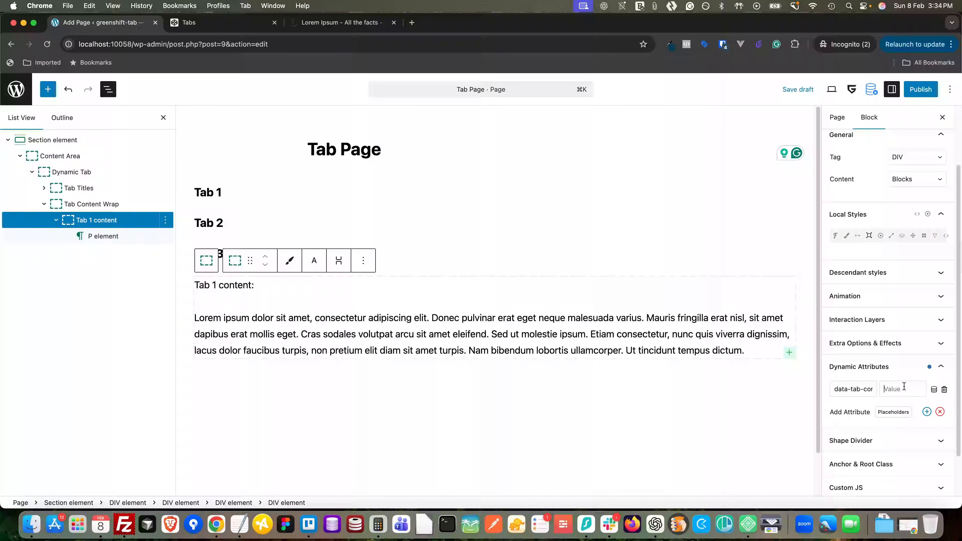
Check the Tab 1 heading's dynamic attribute, and set the Tab 1 content block's data-tab-content value to 1
{"action": "left_click", "coordinate": [43, 187]}
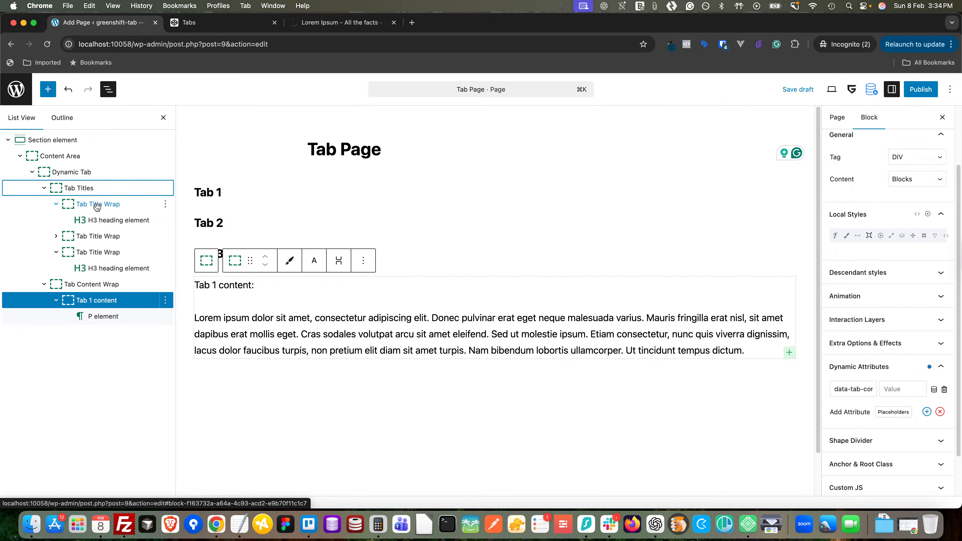
{"action": "left_click", "coordinate": [101, 221]}
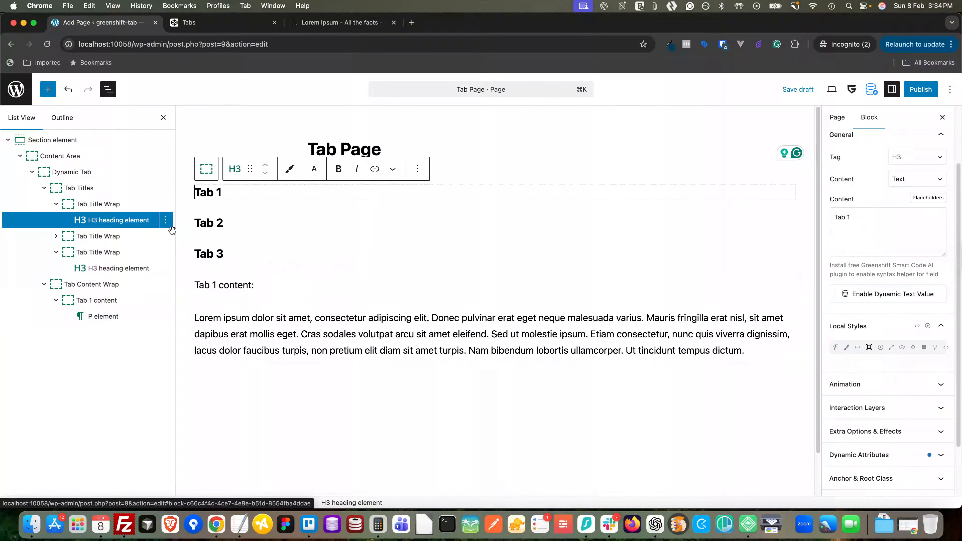
{"action": "left_click", "coordinate": [888, 463]}
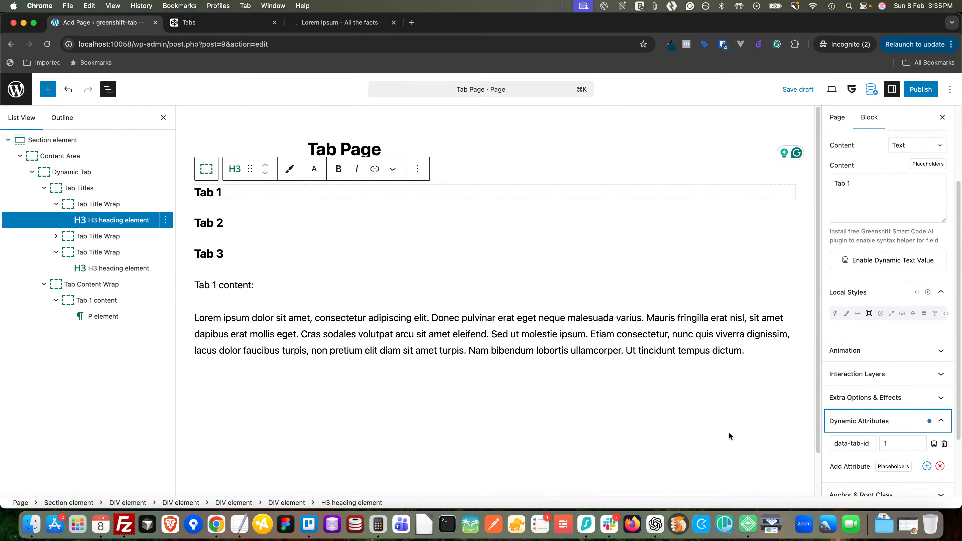
{"action": "left_click", "coordinate": [101, 300]}
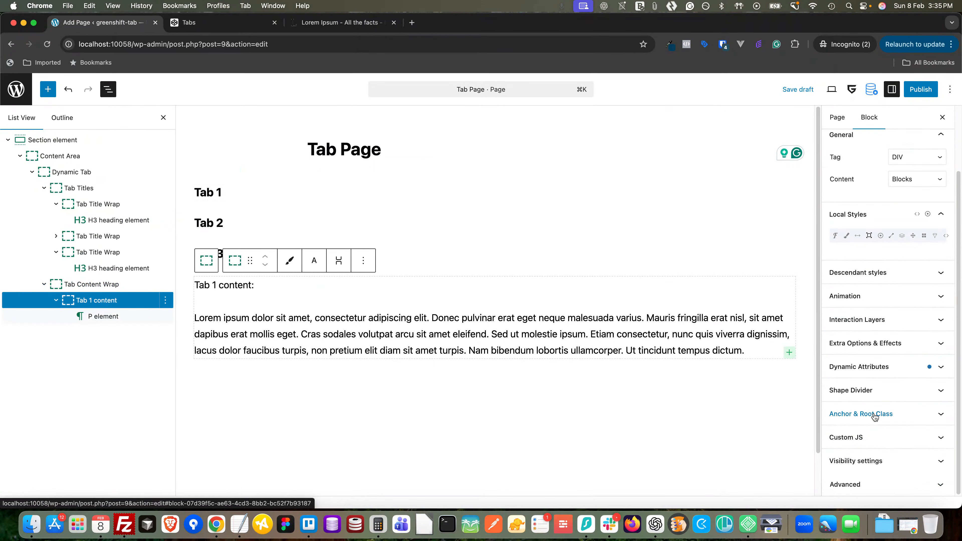
{"action": "left_click", "coordinate": [871, 366]}
{"action": "left_click", "coordinate": [901, 387]}
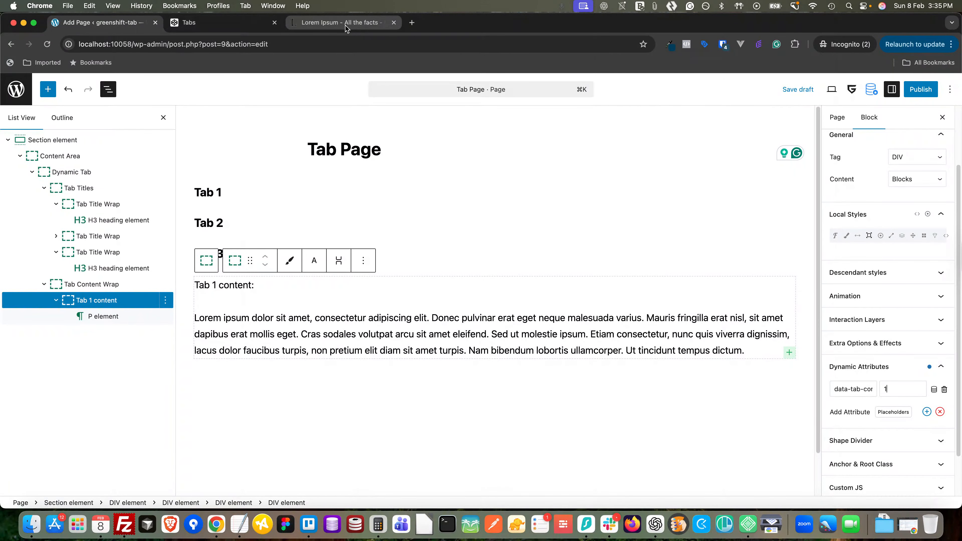
Compare the content block's attribute name with the HTML of the CodePen Tabs example, and return to the WordPress editor
{"action": "left_click", "coordinate": [235, 23]}
{"action": "scroll", "coordinate": [153, 238], "scroll_direction": "down", "scroll_amount": 5}
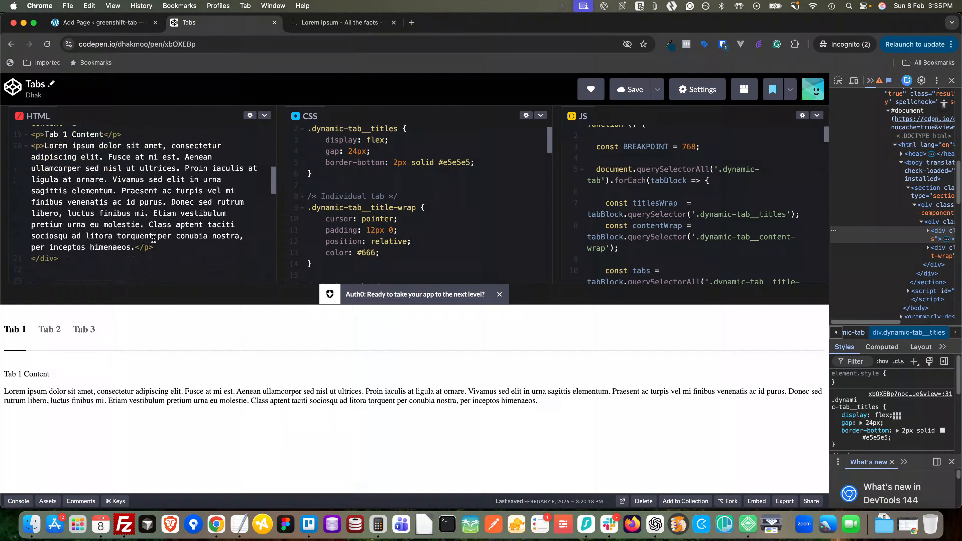
{"action": "scroll", "coordinate": [153, 238], "scroll_direction": "up", "scroll_amount": 3}
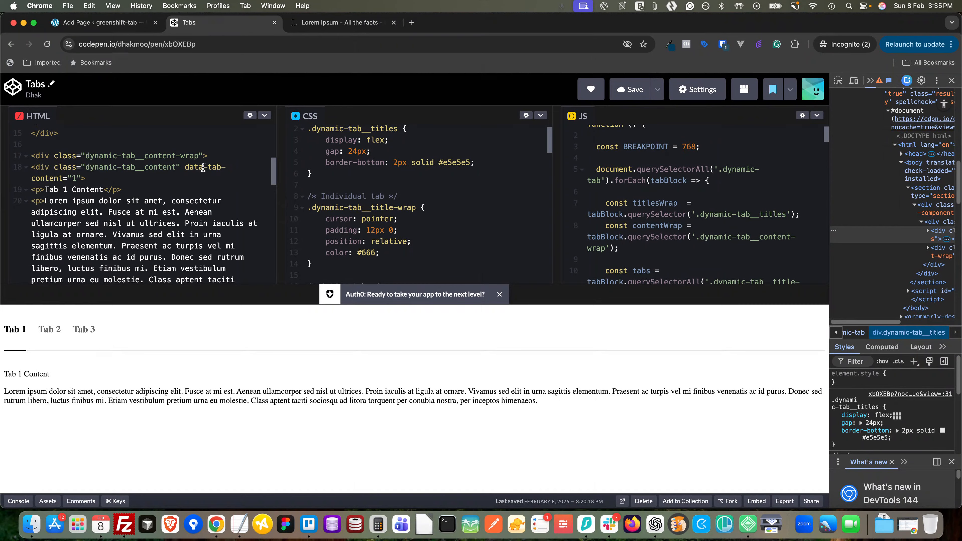
{"action": "left_click", "coordinate": [99, 23]}
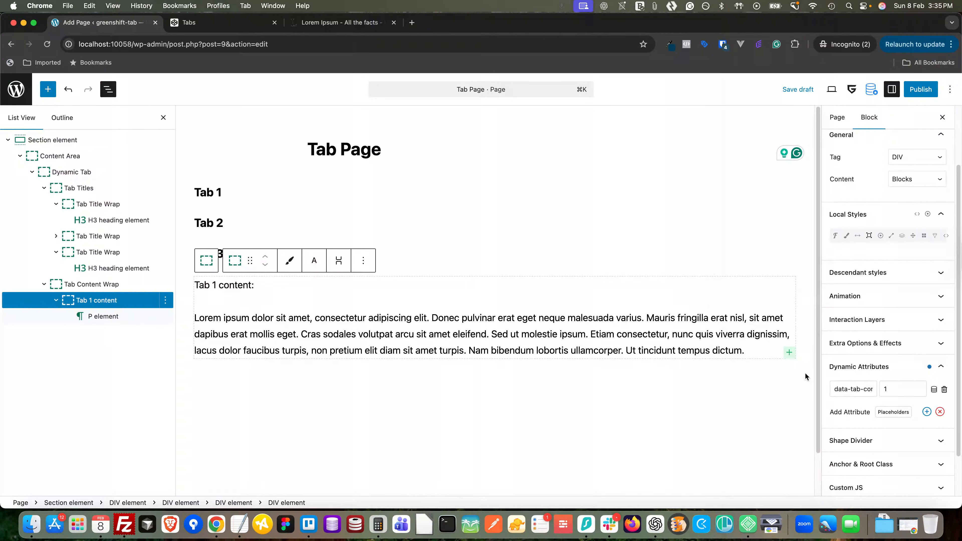
{"action": "left_click_drag", "start_coordinate": [857, 388], "coordinate": [879, 392]}
Duplicate the Tab 1 content block twice inside the Tab Content Wrap
{"action": "left_click", "coordinate": [56, 300]}
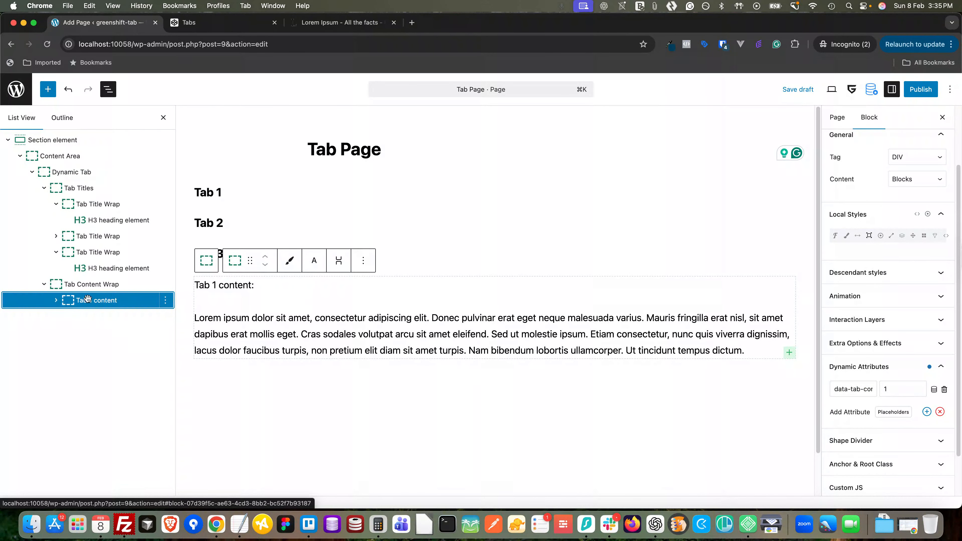
{"action": "right_click", "coordinate": [89, 299]}
{"action": "left_click", "coordinate": [112, 131]}
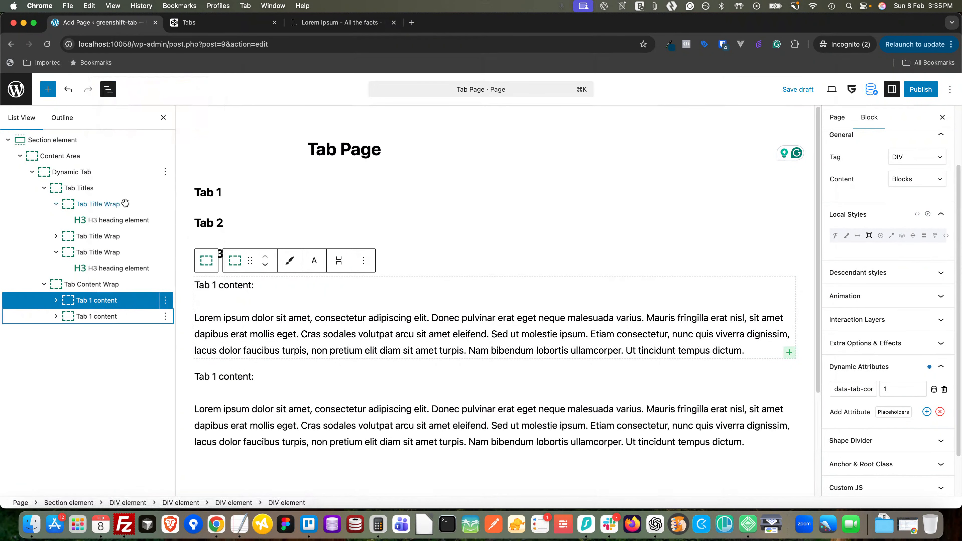
{"action": "right_click", "coordinate": [102, 317]}
{"action": "left_click", "coordinate": [118, 131]}
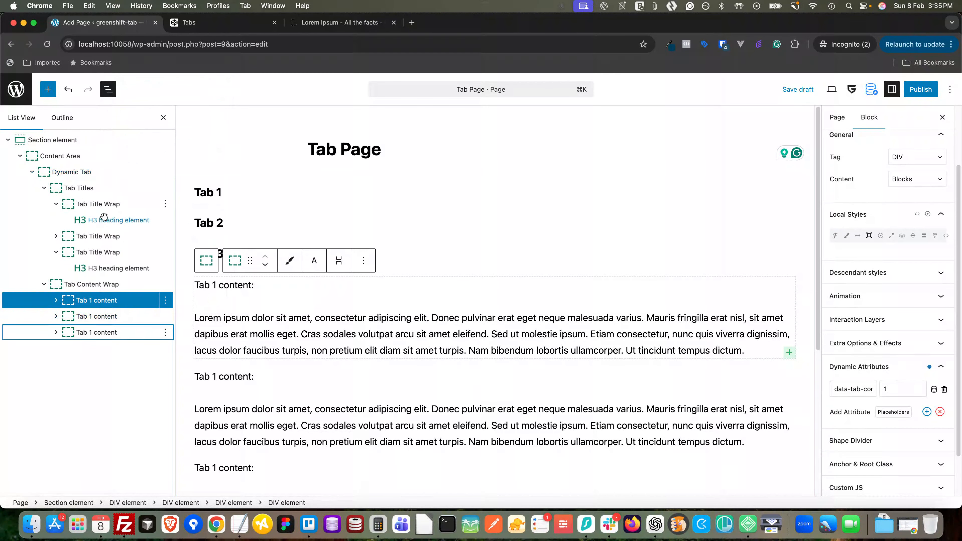
Rename the second content block as "Tab 2 content"
{"action": "left_click", "coordinate": [105, 318]}
{"action": "right_click", "coordinate": [106, 319]}
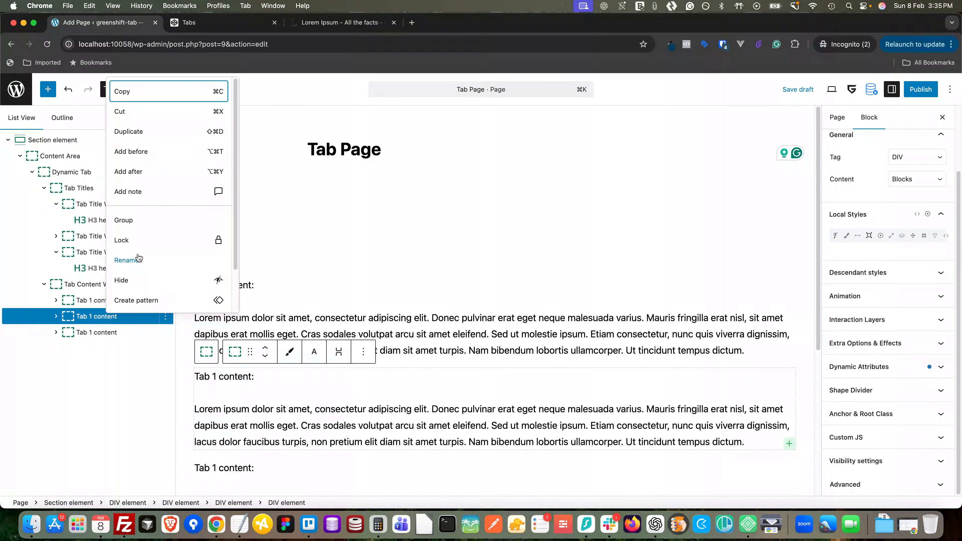
{"action": "left_click", "coordinate": [132, 264]}
{"action": "left_click", "coordinate": [423, 295]}
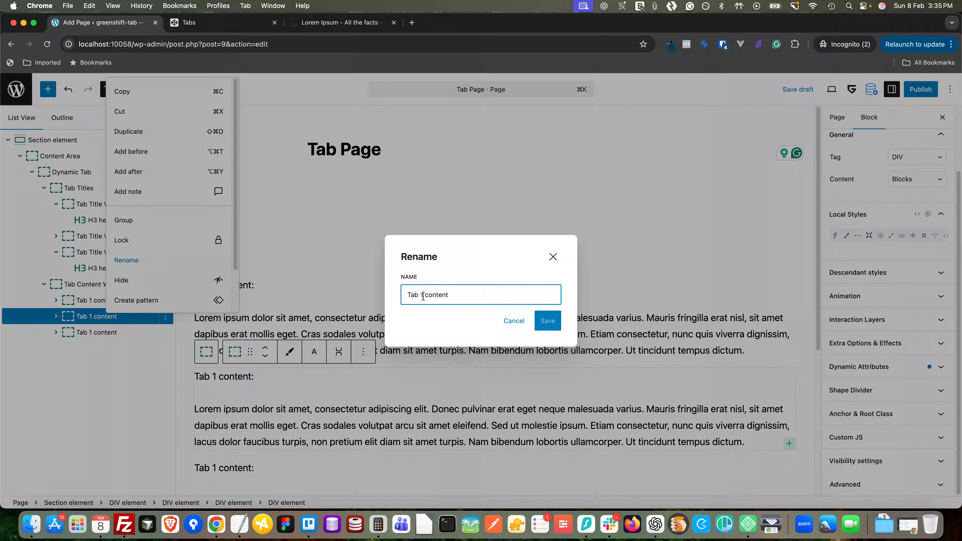
{"action": "key", "text": "BackSpace"}
{"action": "type", "text": "2"}
{"action": "left_click", "coordinate": [548, 321]}
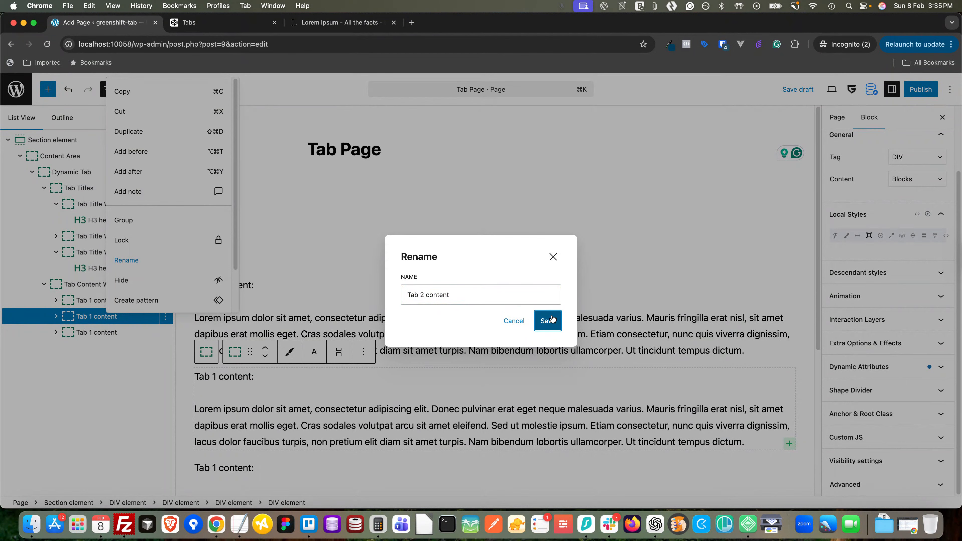
{"action": "key", "text": "Escape"}
Set the Tab 2 content block's data-tab-content value to 2 and its paragraph's first line to "Tab 2 content:"
{"action": "left_click", "coordinate": [866, 367]}
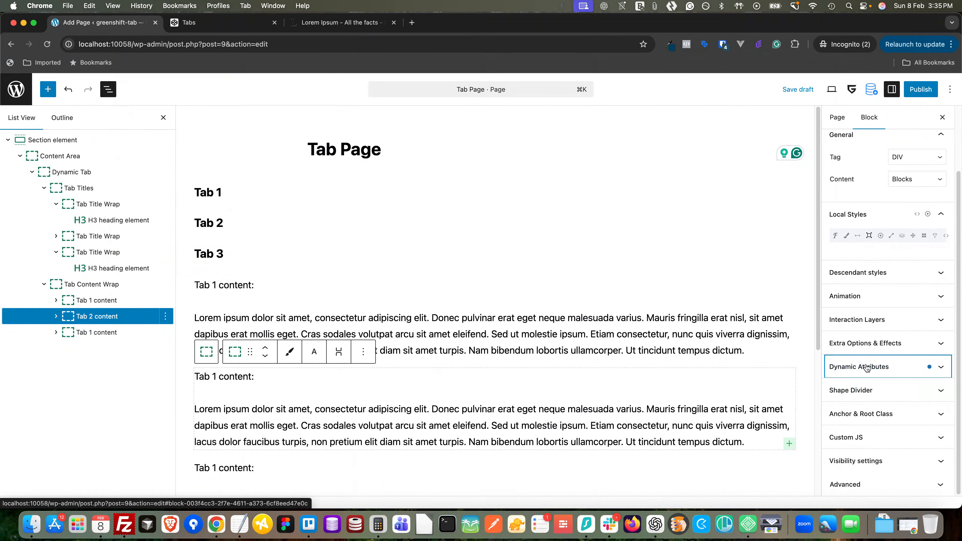
{"action": "left_click", "coordinate": [891, 390]}
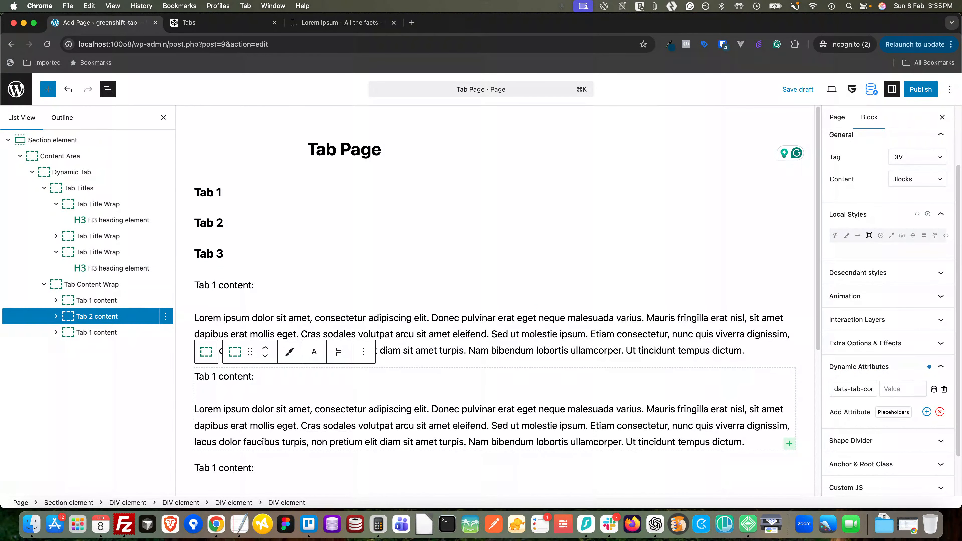
{"action": "left_click", "coordinate": [57, 316]}
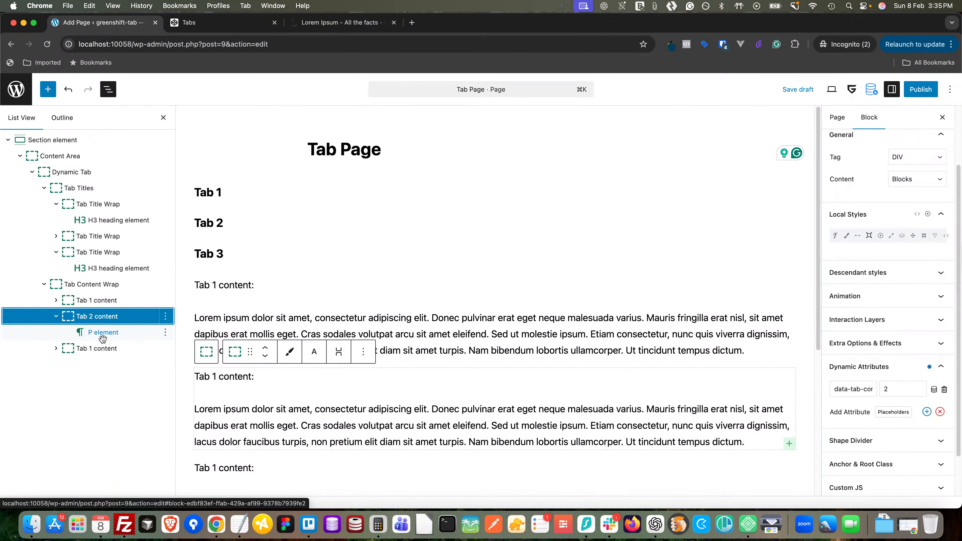
{"action": "left_click", "coordinate": [102, 334]}
{"action": "left_click", "coordinate": [850, 219]}
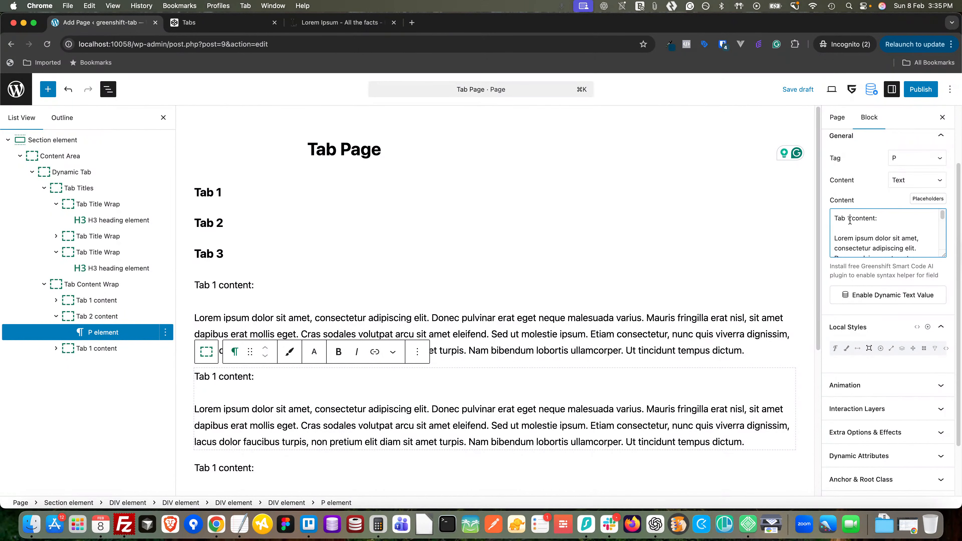
{"action": "key", "text": "BackSpace"}
{"action": "type", "text": "2"}
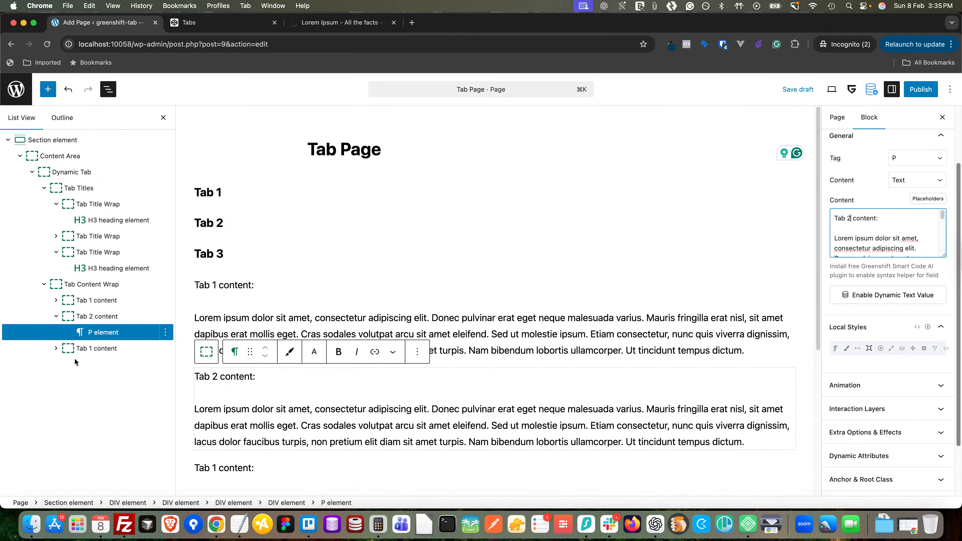
Rename the third content block as "Tab 3 content"
{"action": "left_click", "coordinate": [78, 350]}
{"action": "right_click", "coordinate": [77, 350]}
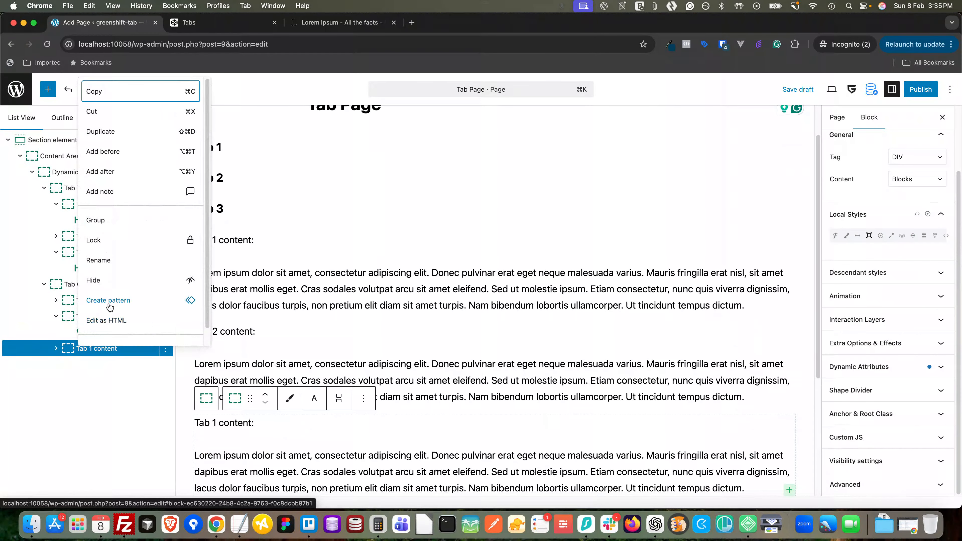
{"action": "left_click", "coordinate": [99, 260]}
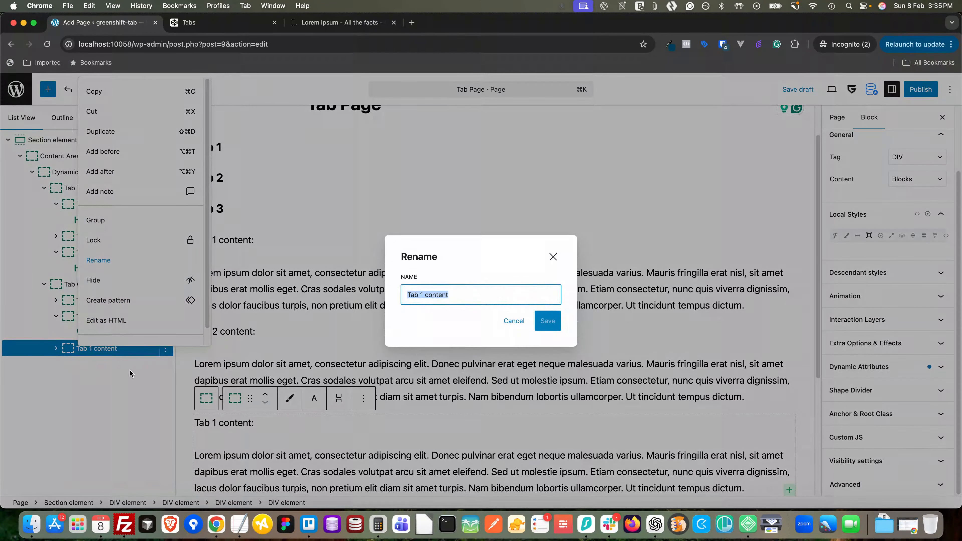
{"action": "left_click", "coordinate": [423, 295]}
{"action": "key", "text": "BackSpace"}
{"action": "type", "text": "2"}
{"action": "left_click", "coordinate": [547, 320]}
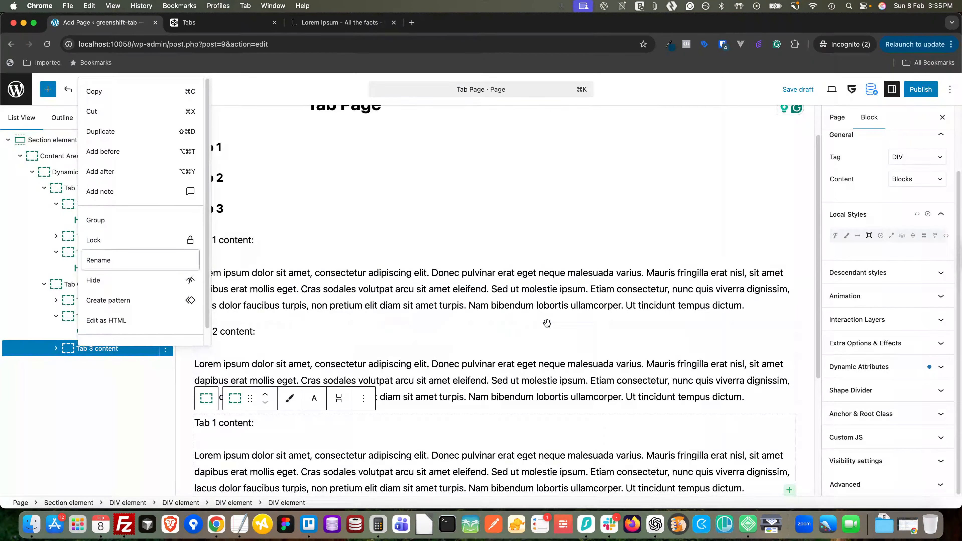
Set the Tab 3 content block's data-tab-content value to 3 and its paragraph's first line to "Tab 3 content:"
{"action": "left_click", "coordinate": [863, 366]}
{"action": "left_click", "coordinate": [896, 391]}
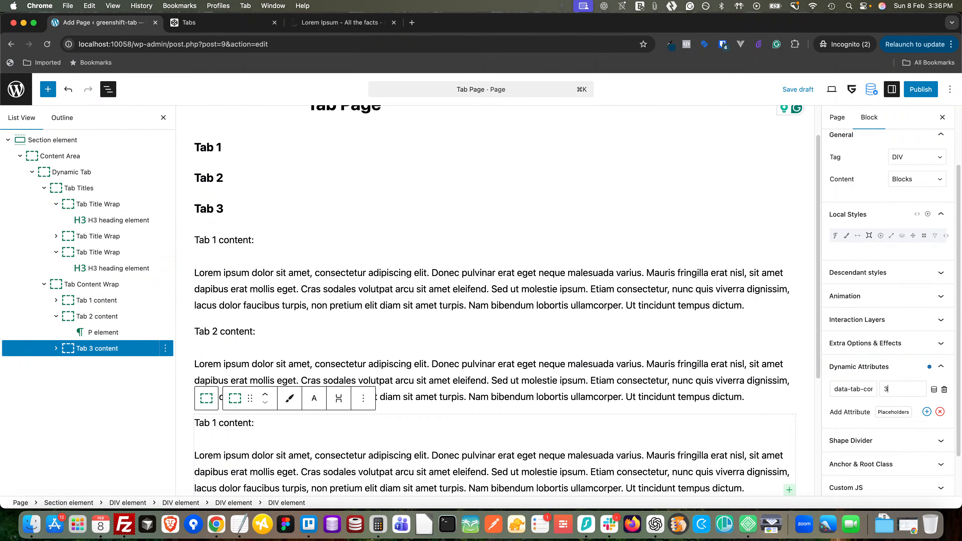
{"action": "left_click", "coordinate": [55, 348]}
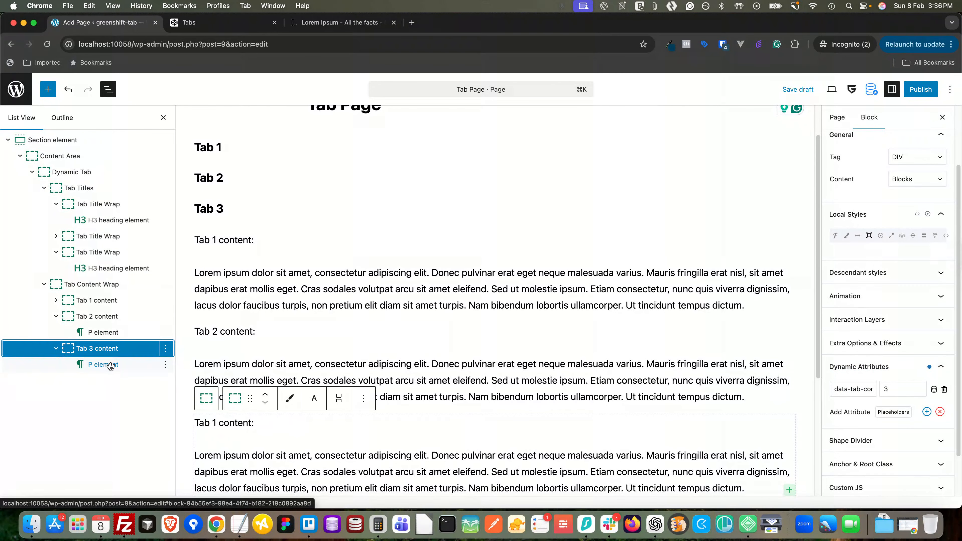
{"action": "left_click", "coordinate": [104, 364]}
{"action": "left_click", "coordinate": [850, 226]}
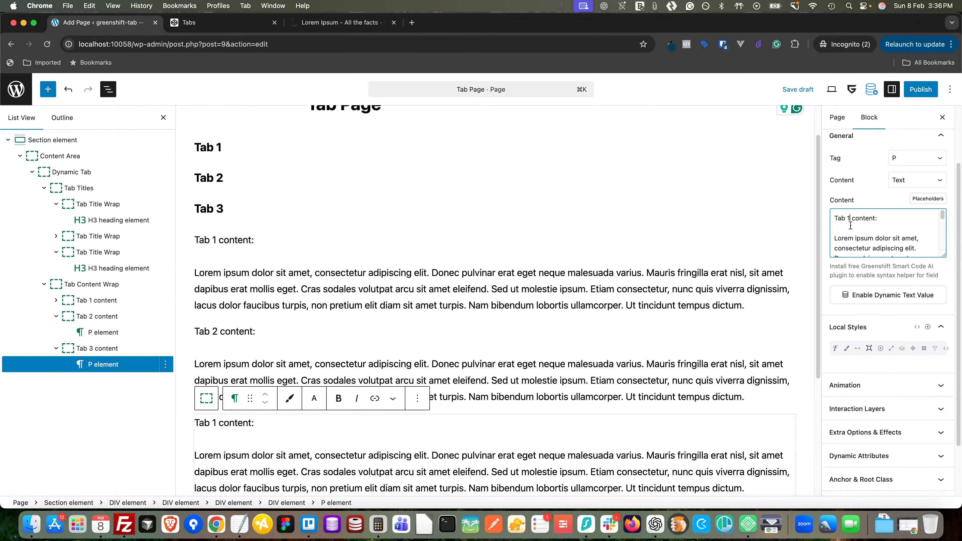
{"action": "key", "text": "BackSpace"}
{"action": "type", "text": "3"}
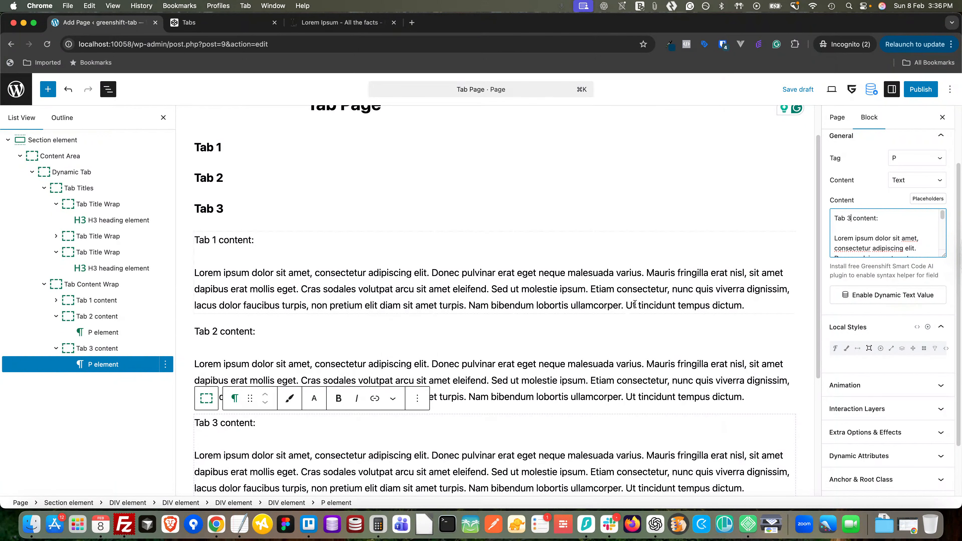
Rename the first Tab Title Wrap block as "Tab 1 - Title Wrap", copying the new name before saving it
{"action": "left_click", "coordinate": [86, 202]}
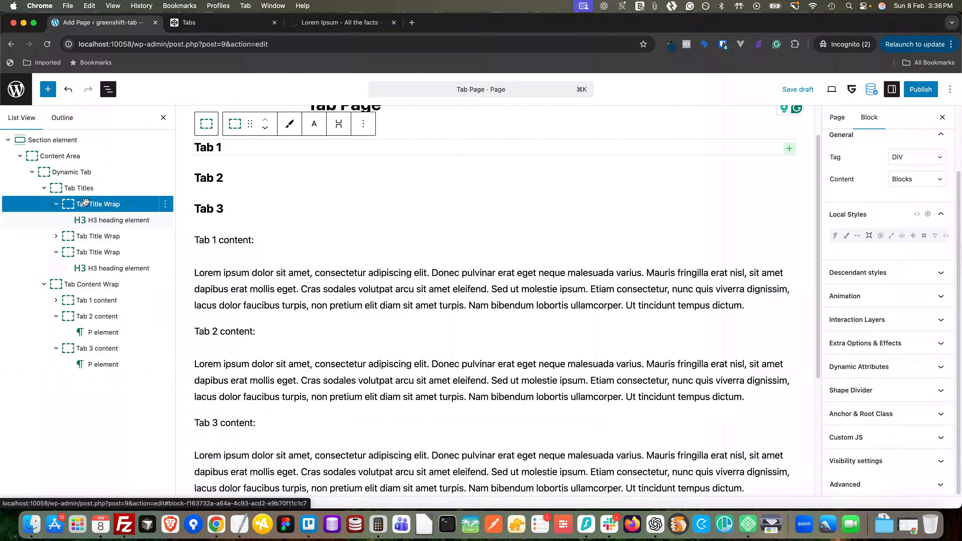
{"action": "right_click", "coordinate": [85, 203]}
{"action": "left_click", "coordinate": [106, 391]}
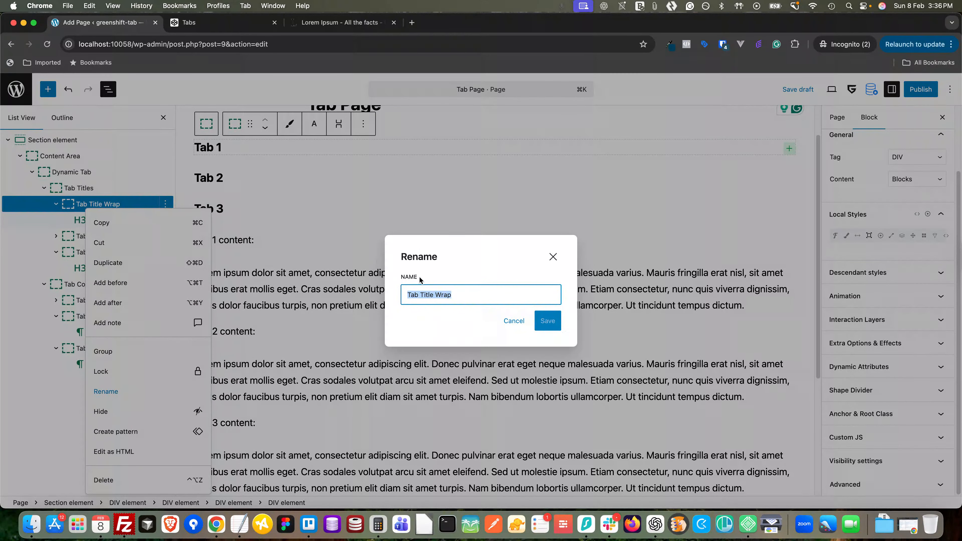
{"action": "left_click", "coordinate": [443, 295]}
{"action": "left_click", "coordinate": [420, 294]}
{"action": "type", "text": "1 -"}
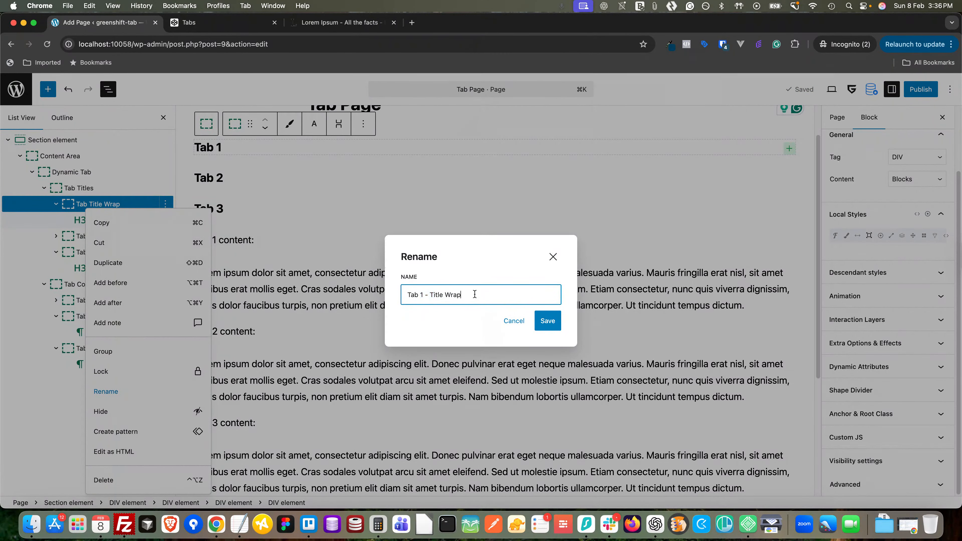
{"action": "left_click_drag", "start_coordinate": [472, 294], "coordinate": [364, 297]}
{"action": "key", "text": "super+c"}
{"action": "left_click", "coordinate": [551, 327]}
Rename the second tab's Tab Title Wrap block as "Tab 2 - Title Wrap", reusing the copied name
{"action": "left_click", "coordinate": [73, 238]}
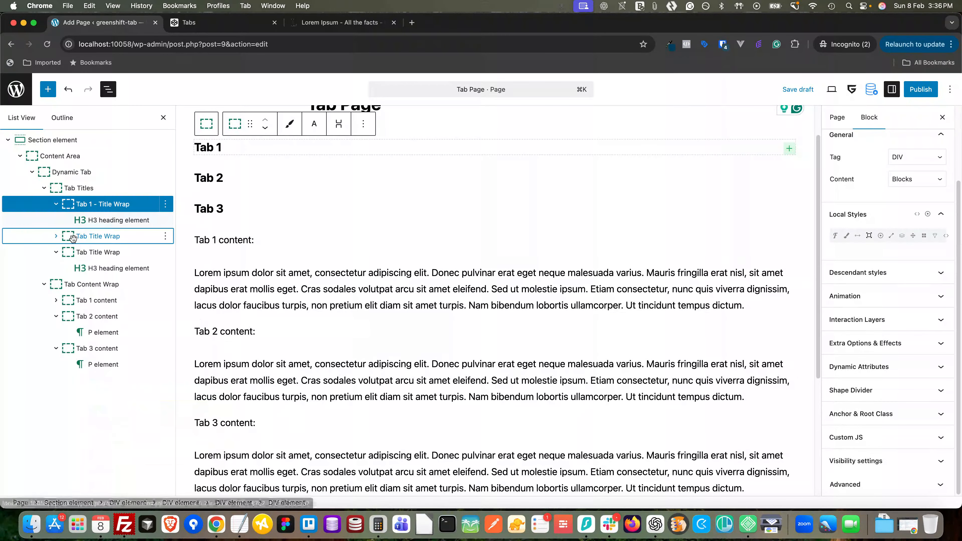
{"action": "right_click", "coordinate": [73, 239]}
{"action": "left_click", "coordinate": [95, 428]}
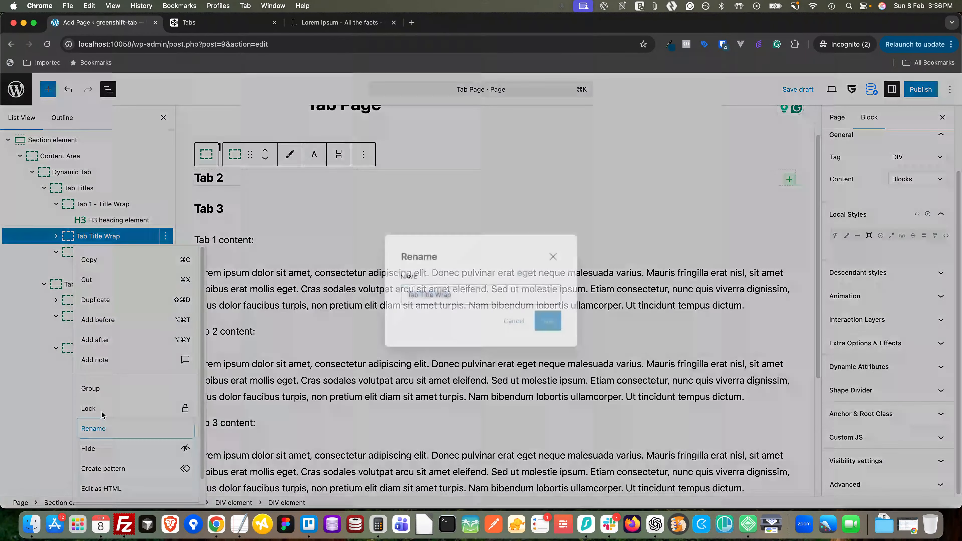
{"action": "key", "text": "super+v"}
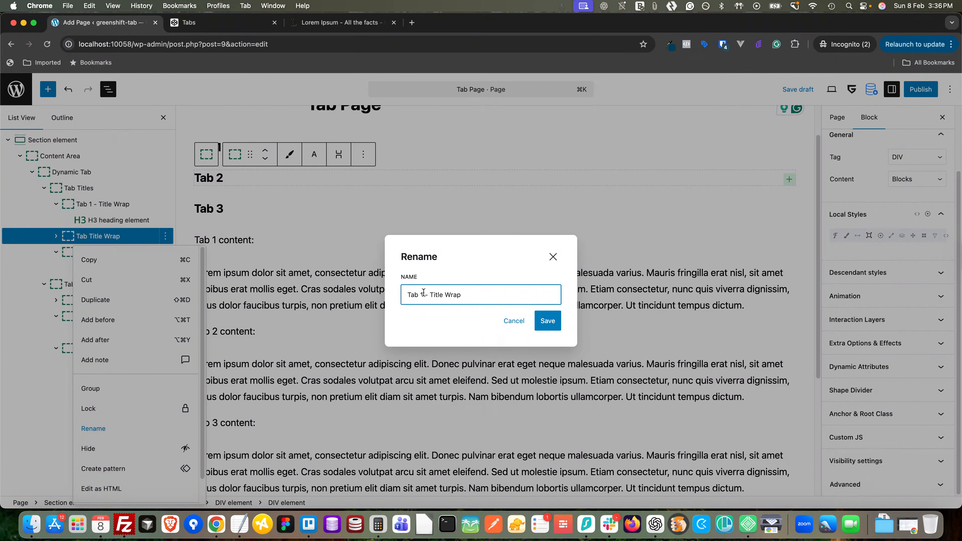
{"action": "key", "text": "BackSpace"}
{"action": "type", "text": "2"}
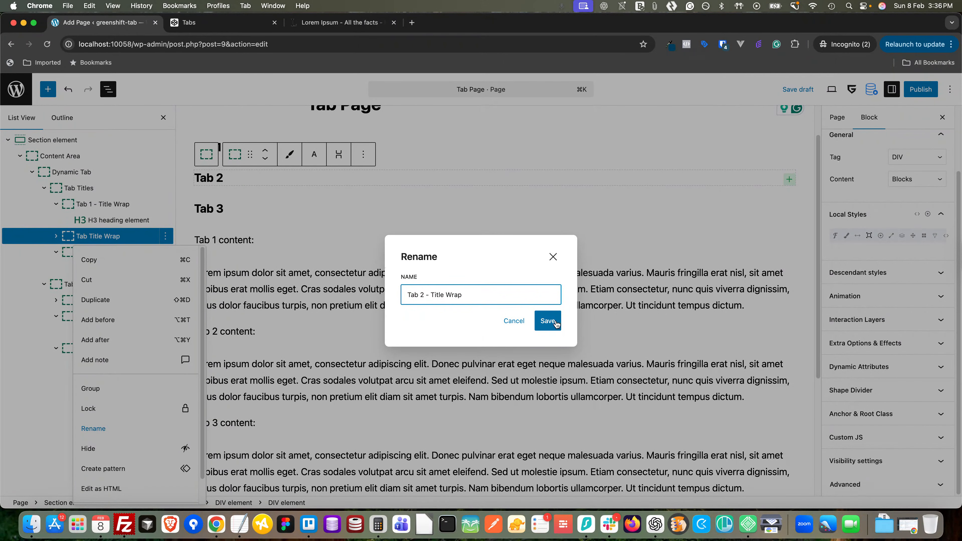
{"action": "left_click", "coordinate": [548, 321]}
Rename the third tab's Tab Title Wrap block as "Tab 3 - Title Wrap", reusing the copied name
{"action": "left_click", "coordinate": [70, 251]}
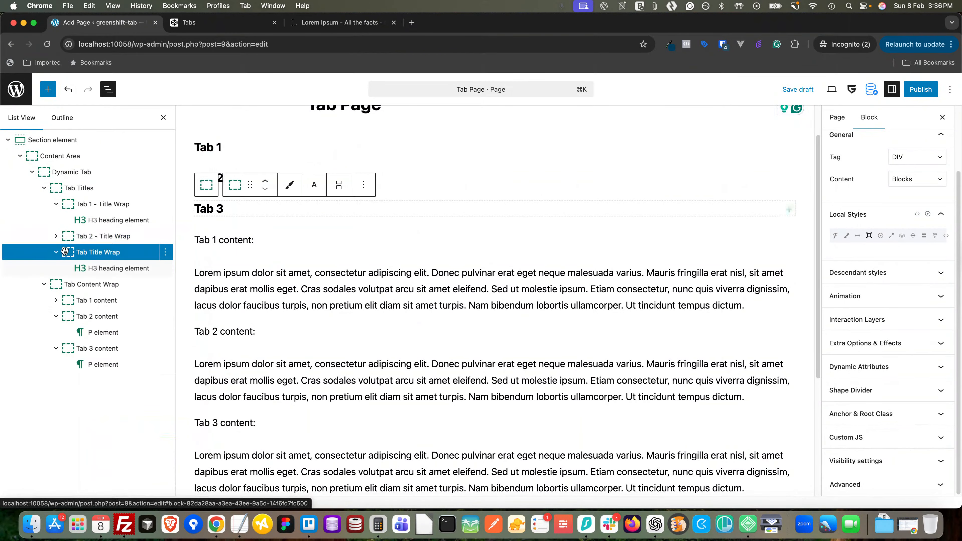
{"action": "right_click", "coordinate": [70, 252]}
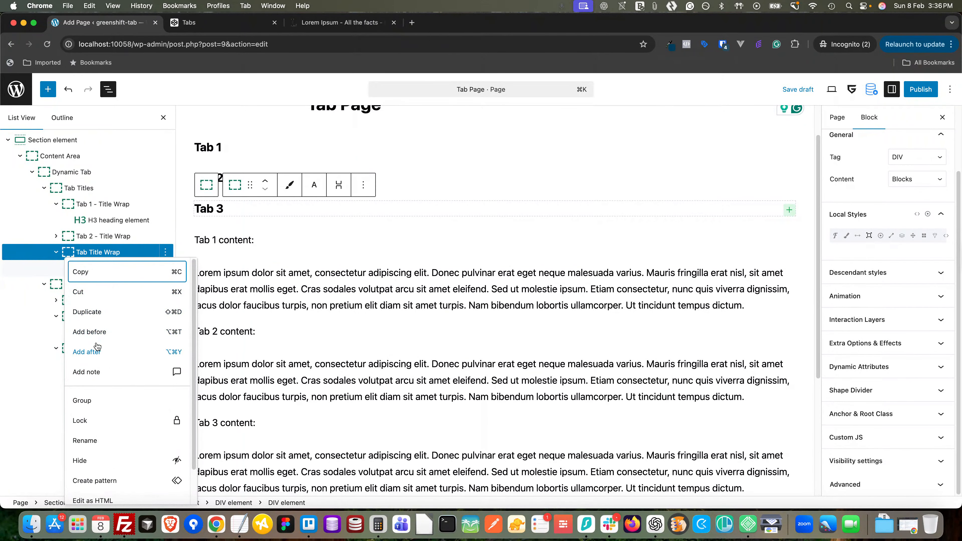
{"action": "left_click", "coordinate": [97, 441]}
{"action": "key", "text": "super+v"}
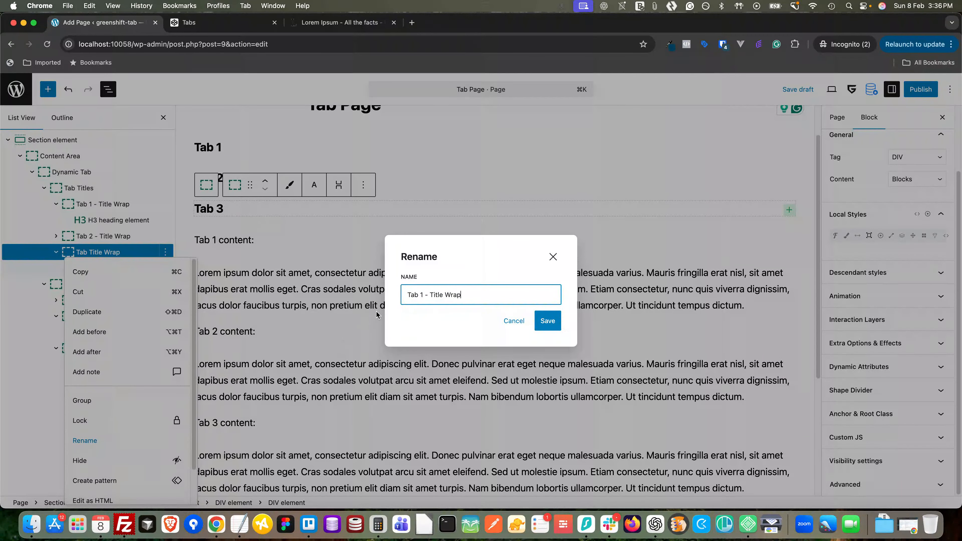
{"action": "left_click", "coordinate": [422, 291]}
{"action": "key", "text": "BackSpace"}
{"action": "type", "text": "3"}
{"action": "key", "text": "Return"}
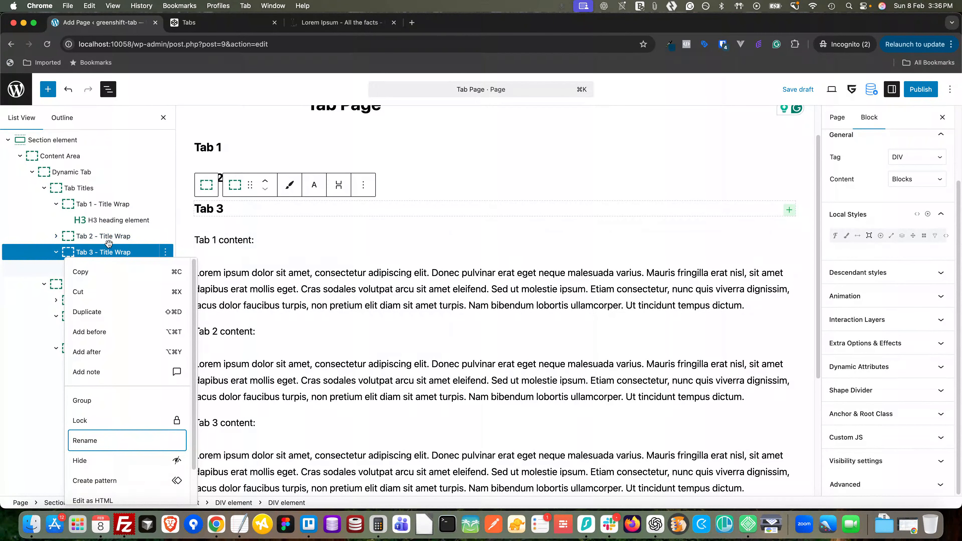
{"action": "key", "text": "Escape"}
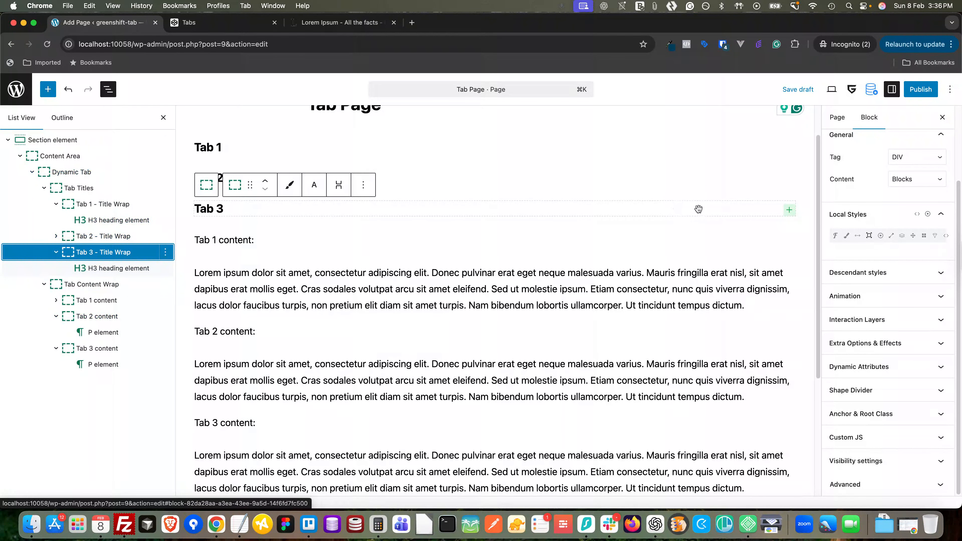
Publish Tab Page and open the live page in a new browser tab
{"action": "left_click", "coordinate": [919, 90]}
{"action": "left_click", "coordinate": [919, 90]}
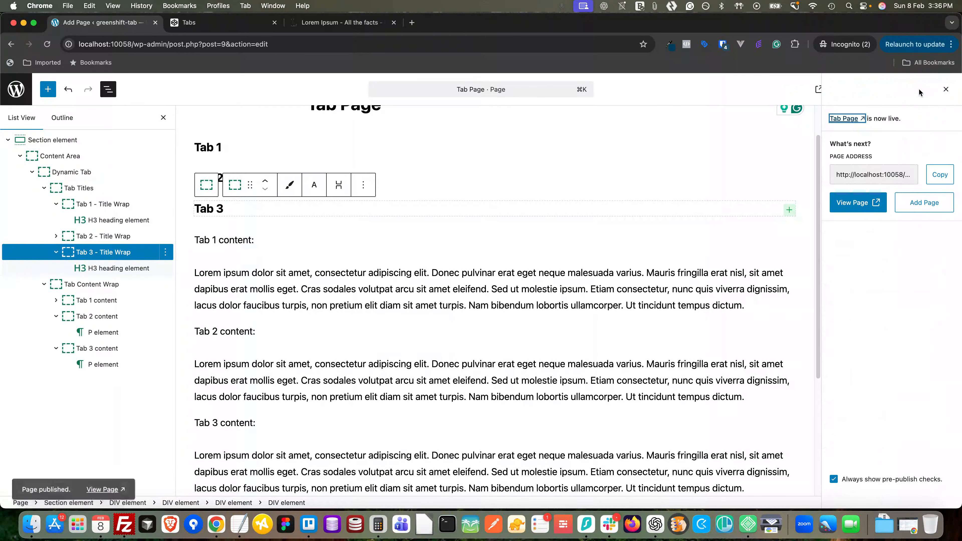
{"action": "right_click", "coordinate": [94, 488]}
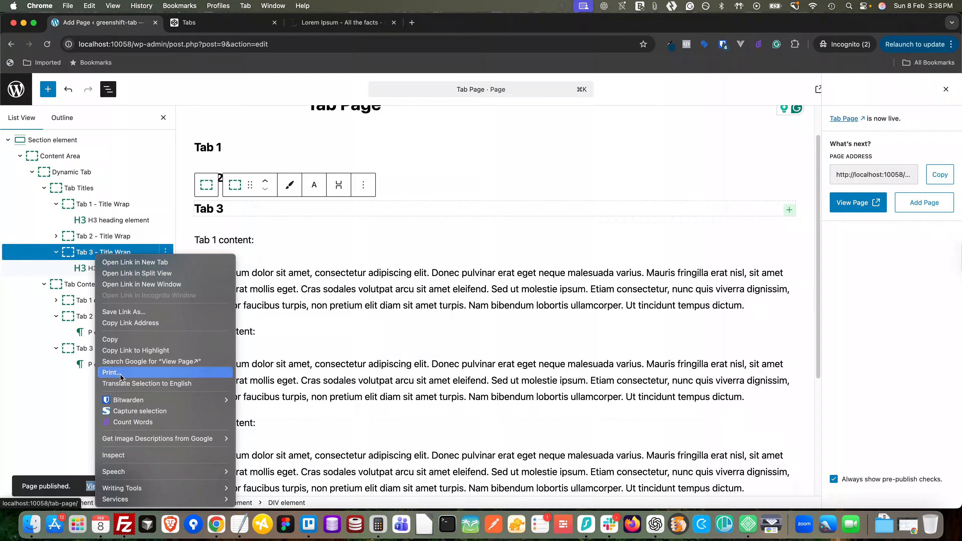
{"action": "left_click", "coordinate": [133, 261]}
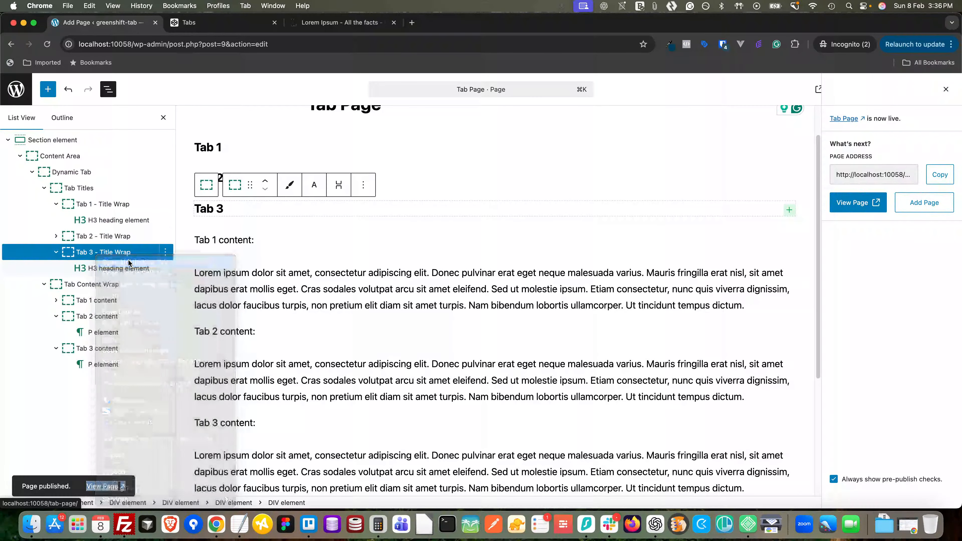
{"action": "left_click", "coordinate": [184, 24]}
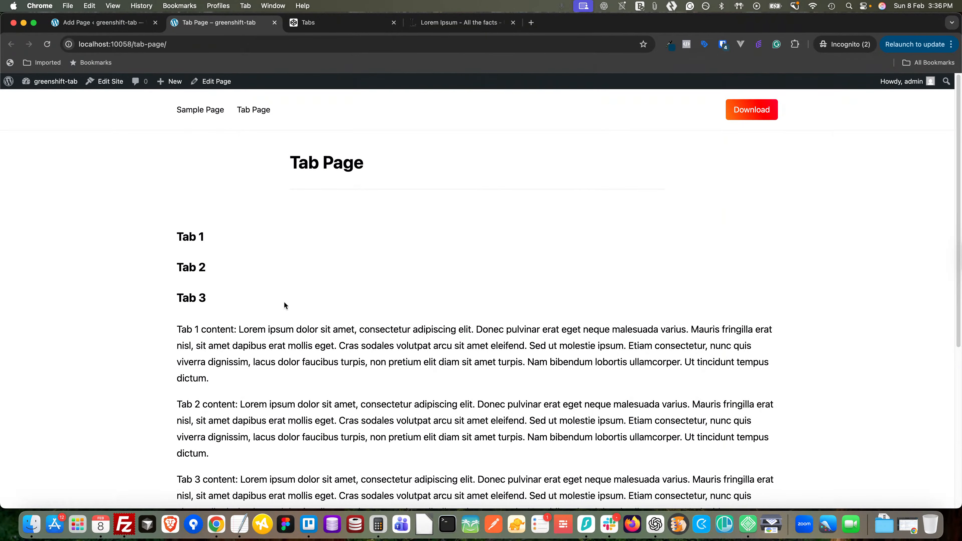
Check the live page against the CodePen Tabs example, and open WPCodeBox 2 from the site's dashboard in the live page's browser tab
{"action": "left_click", "coordinate": [307, 23]}
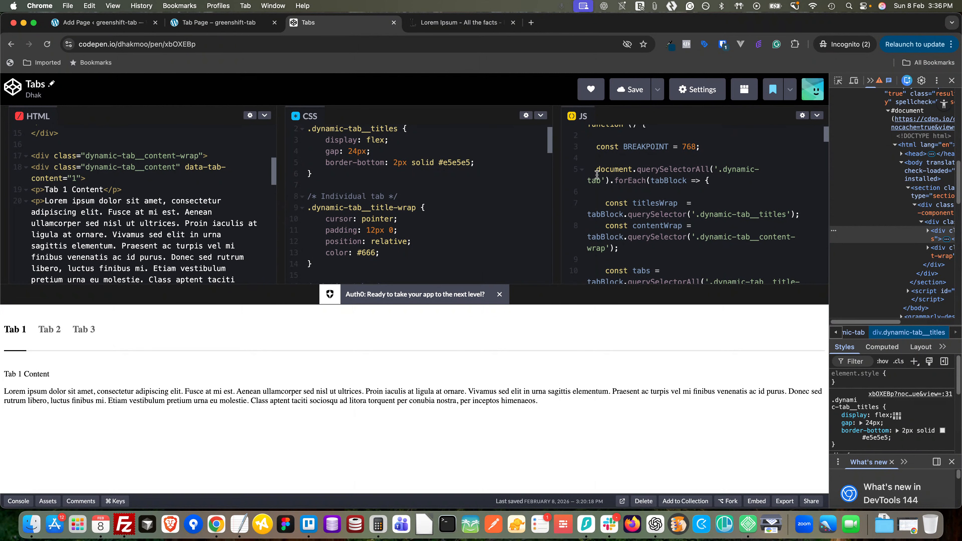
{"action": "left_click", "coordinate": [219, 23]}
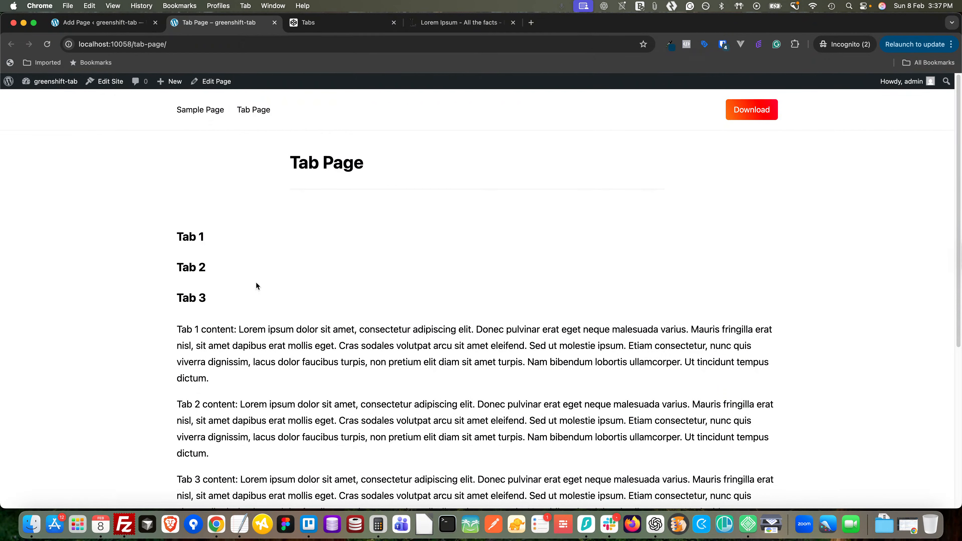
{"action": "left_click", "coordinate": [111, 22]}
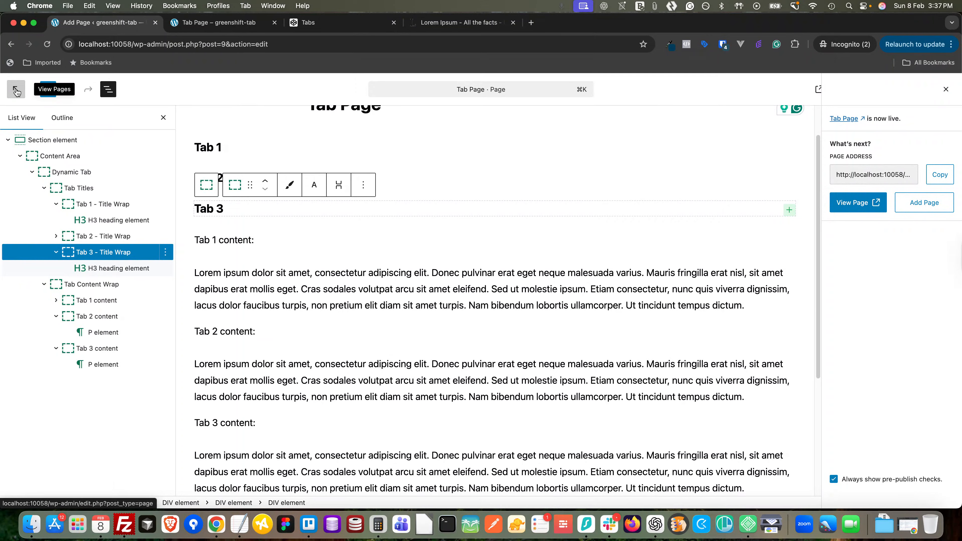
{"action": "key", "text": "ctrl+Tab"}
{"action": "mouse_move", "coordinate": [56, 82]}
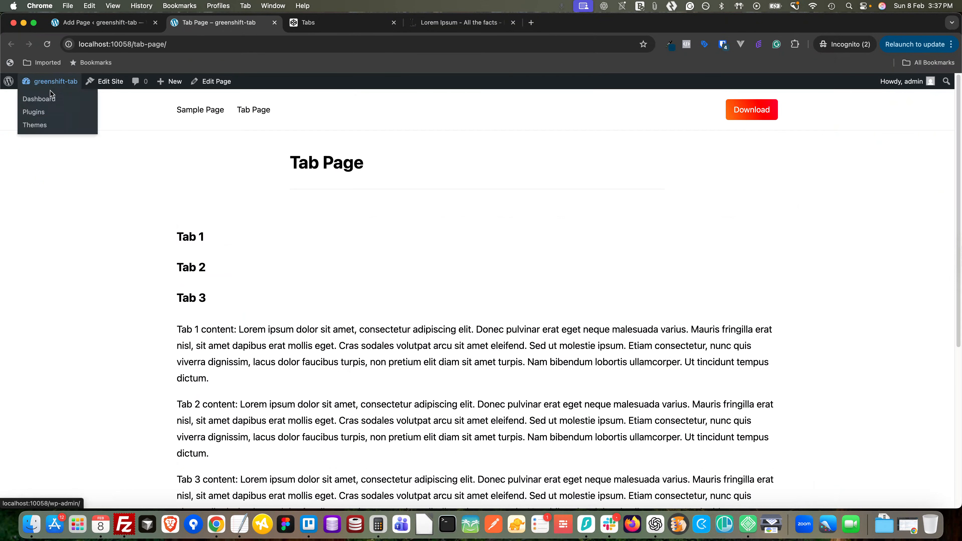
{"action": "left_click", "coordinate": [49, 101]}
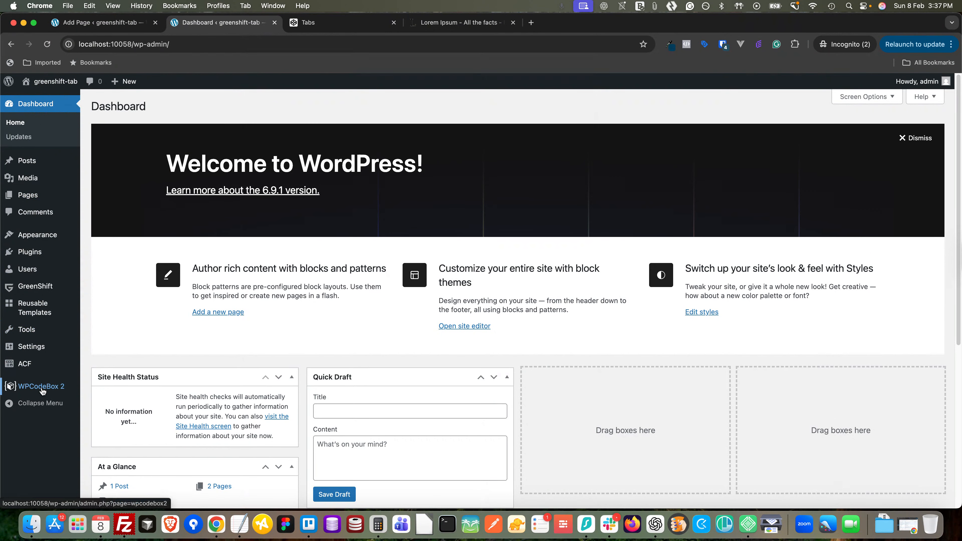
{"action": "left_click", "coordinate": [341, 25]}
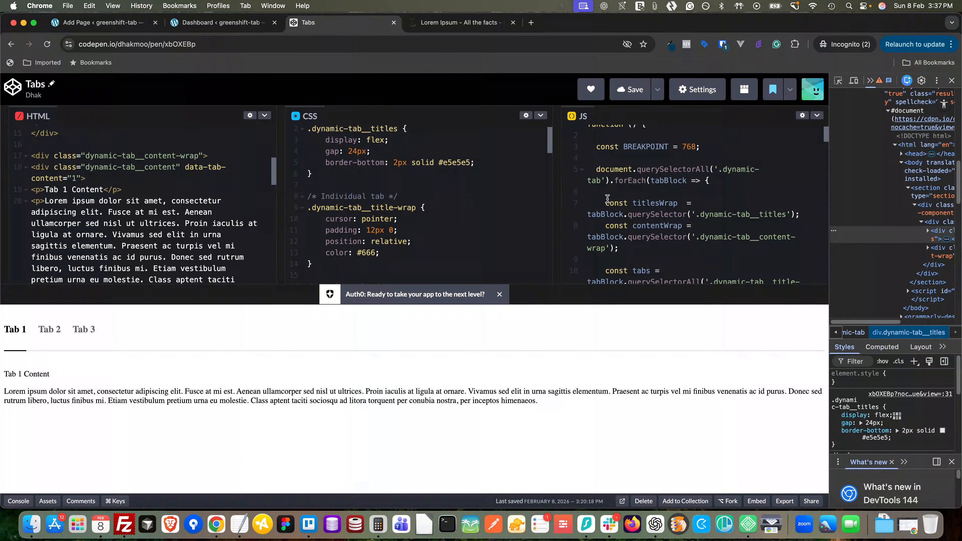
{"action": "left_click", "coordinate": [221, 23]}
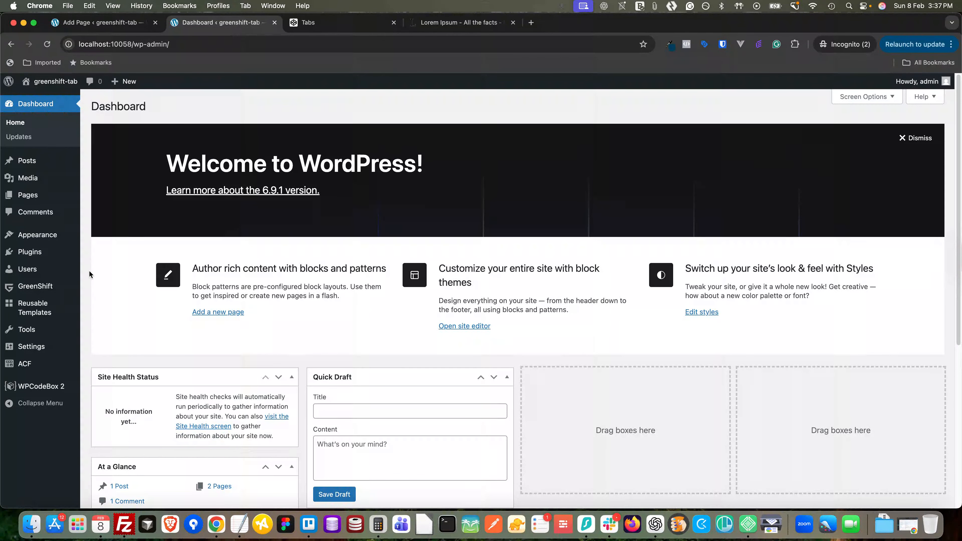
{"action": "left_click", "coordinate": [40, 387]}
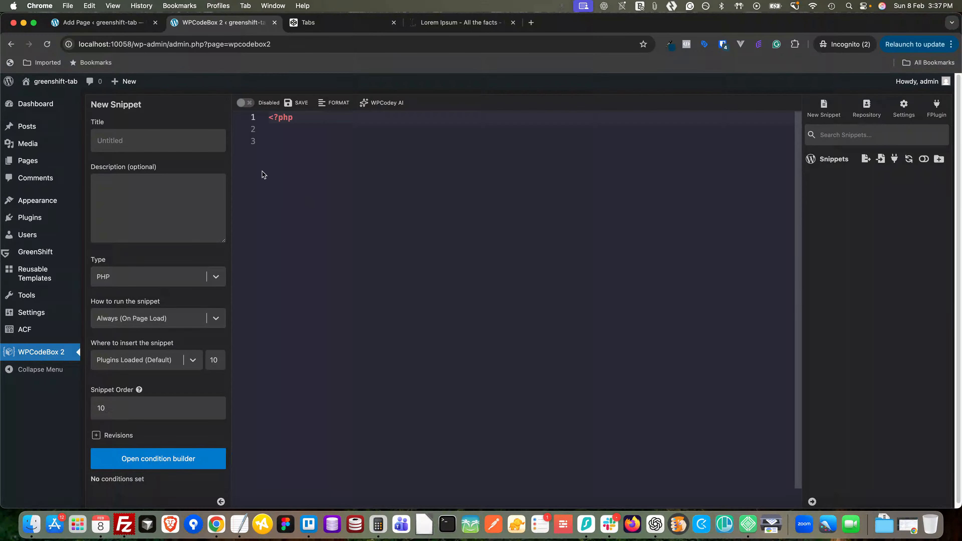
Title the new snippet "Tab CSS" and set its type to CSS
{"action": "left_click", "coordinate": [175, 144]}
{"action": "type", "text": "Tab CSS"}
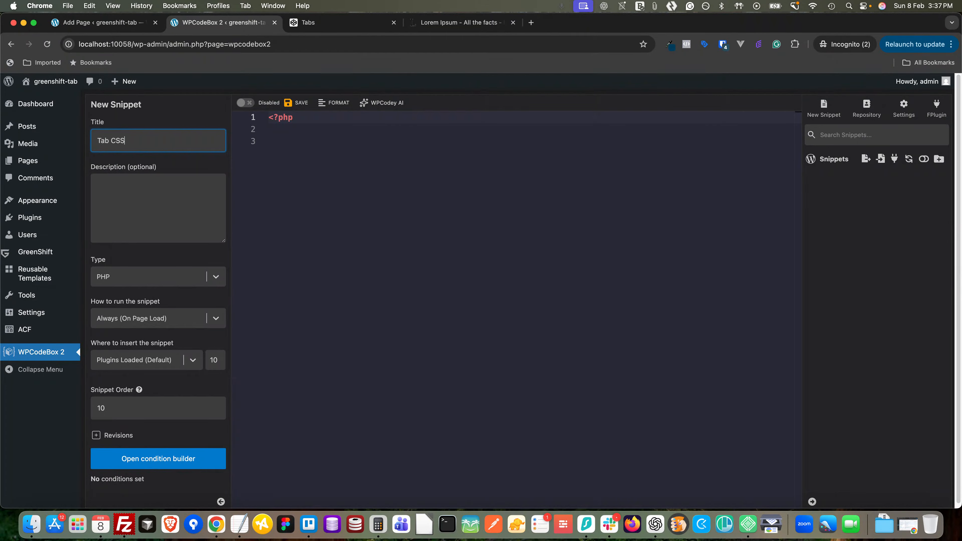
{"action": "left_click", "coordinate": [165, 280]}
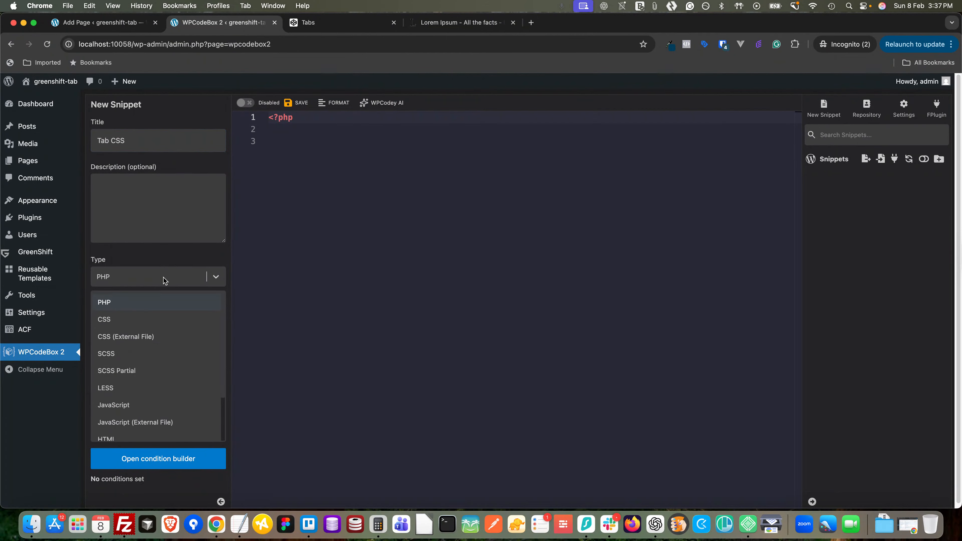
{"action": "left_click", "coordinate": [127, 323]}
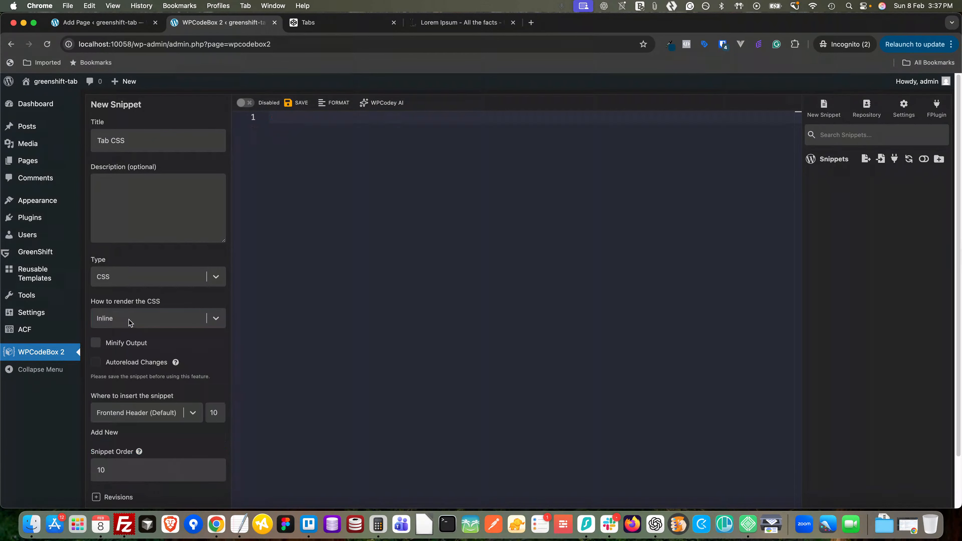
Copy all the CSS code from the CodePen Tabs example into the Tab CSS snippet
{"action": "left_click", "coordinate": [345, 29]}
{"action": "key", "text": "super+a"}
{"action": "key", "text": "super+c"}
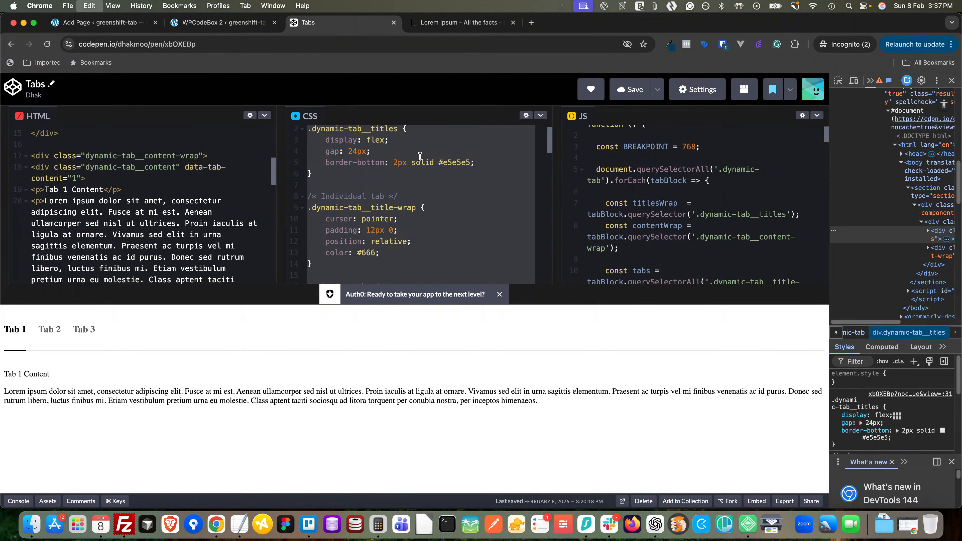
{"action": "left_click", "coordinate": [192, 21]}
{"action": "key", "text": "super+v"}
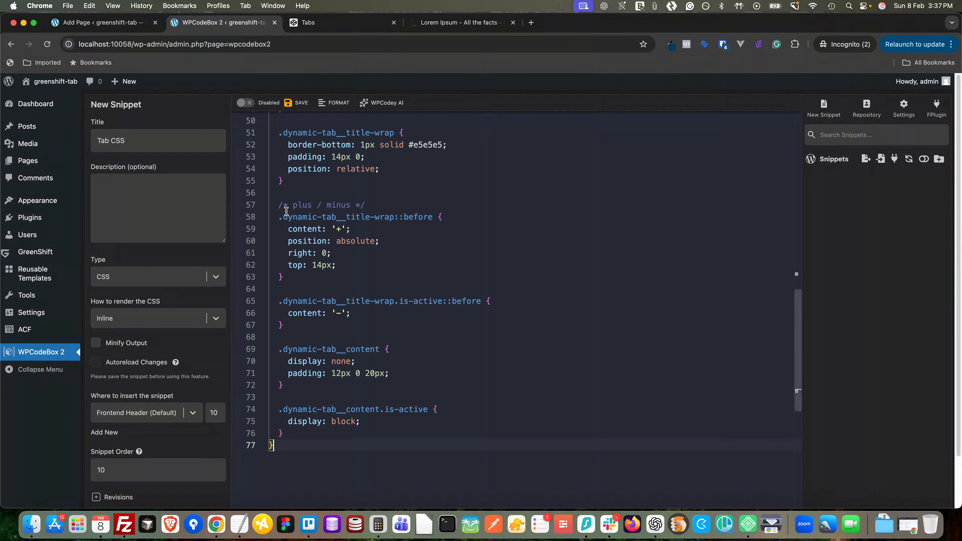
Save the Tab CSS snippet and enable it
{"action": "left_click", "coordinate": [296, 105]}
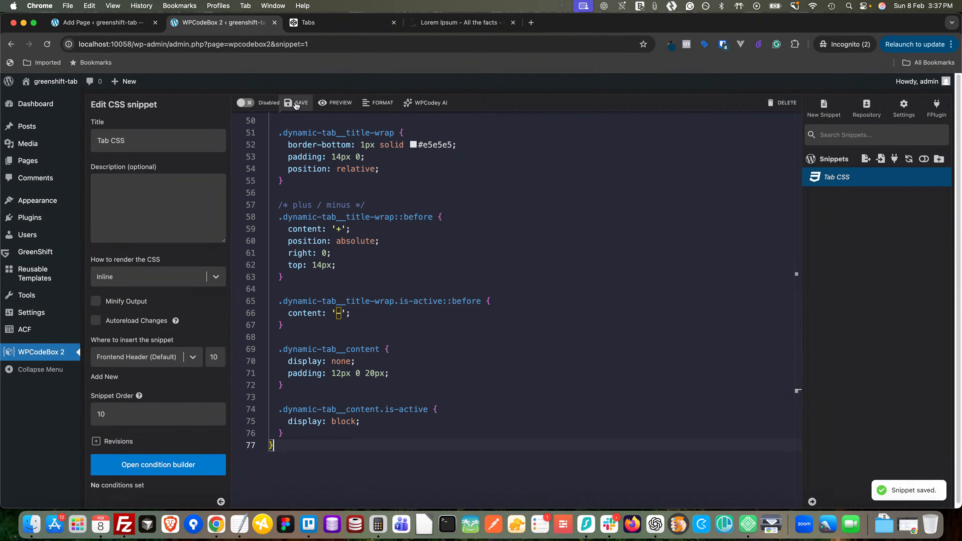
{"action": "scroll", "coordinate": [326, 176], "scroll_direction": "up", "scroll_amount": 4}
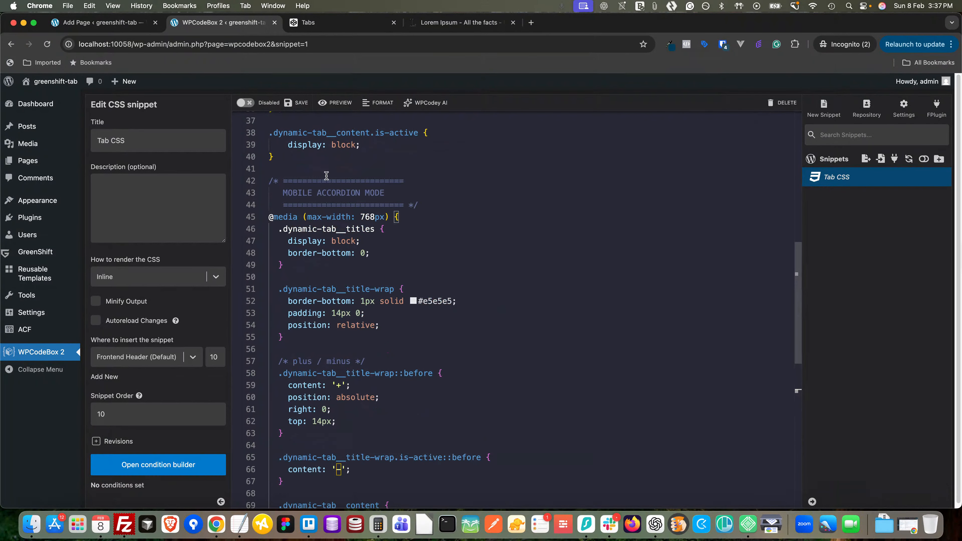
{"action": "left_click", "coordinate": [244, 99]}
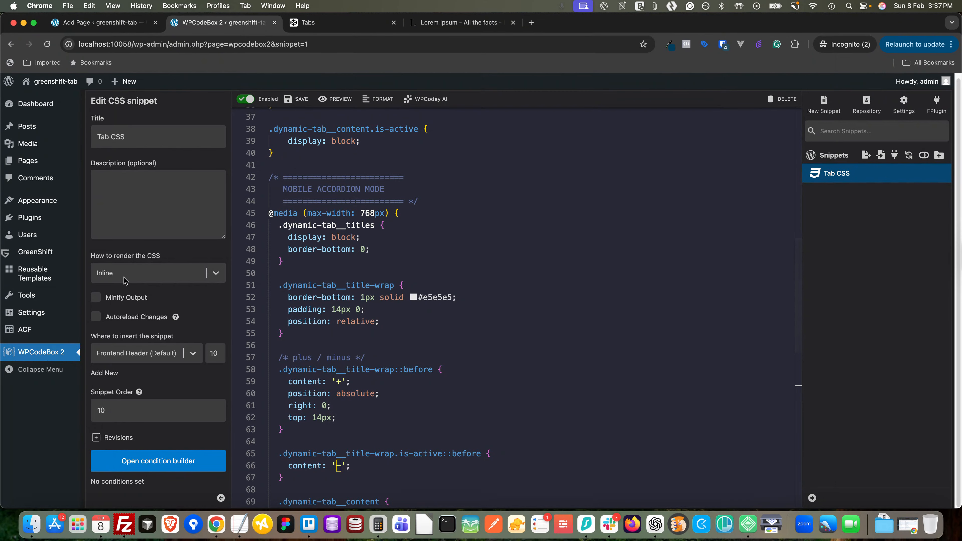
Create a new JavaScript snippet titled "Tab JS", copying all the JS code from the CodePen Tabs example for it
{"action": "left_click", "coordinate": [823, 103]}
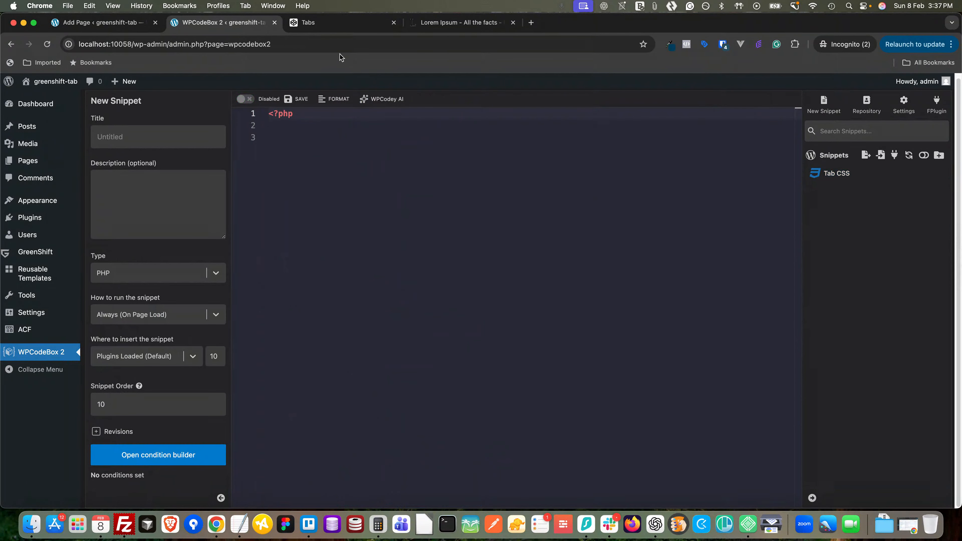
{"action": "left_click", "coordinate": [339, 24]}
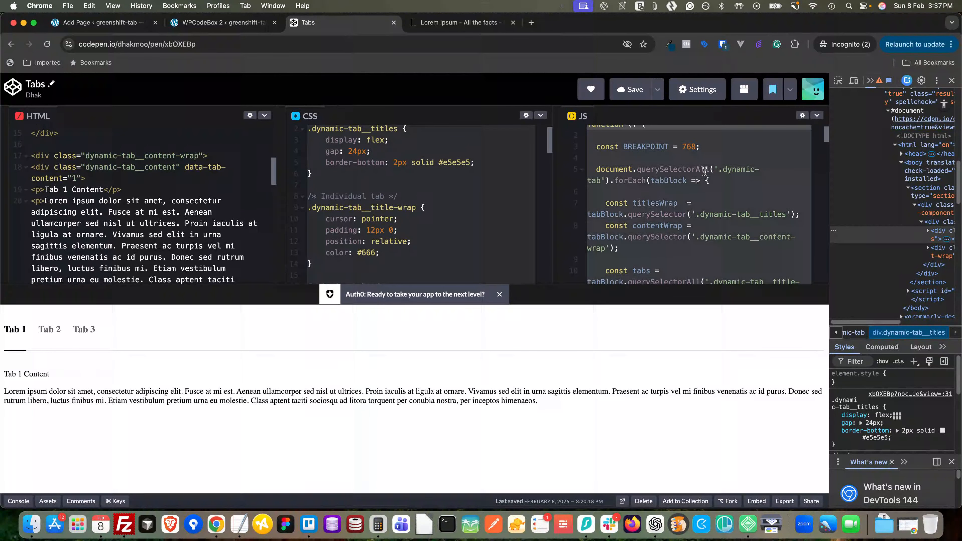
{"action": "left_click", "coordinate": [223, 23]}
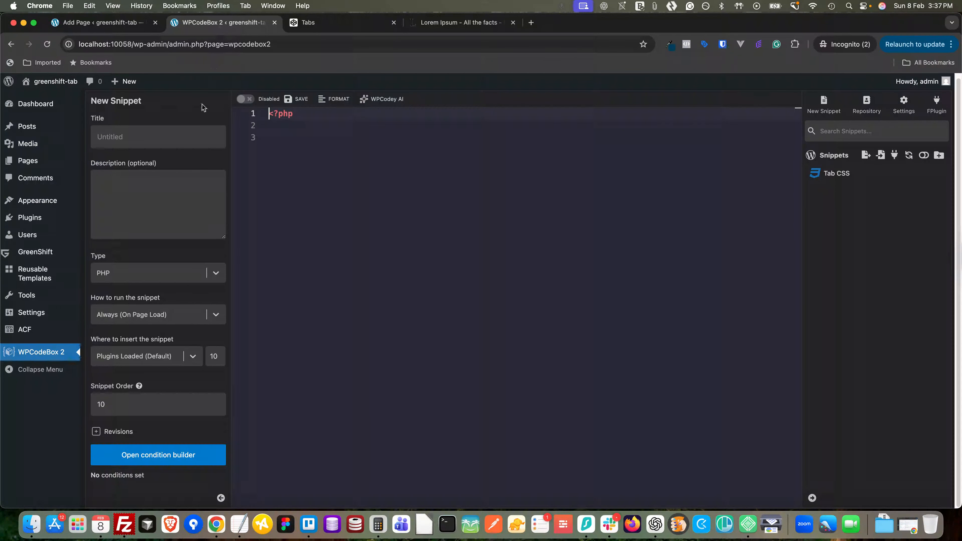
{"action": "left_click", "coordinate": [137, 138]}
{"action": "type", "text": "Tab JS"}
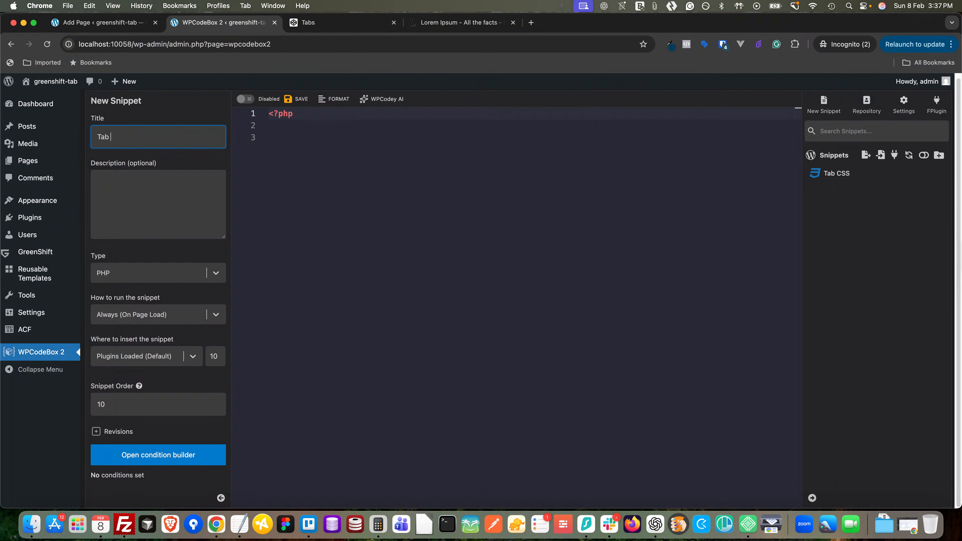
{"action": "left_click", "coordinate": [140, 271]}
{"action": "left_click", "coordinate": [128, 400]}
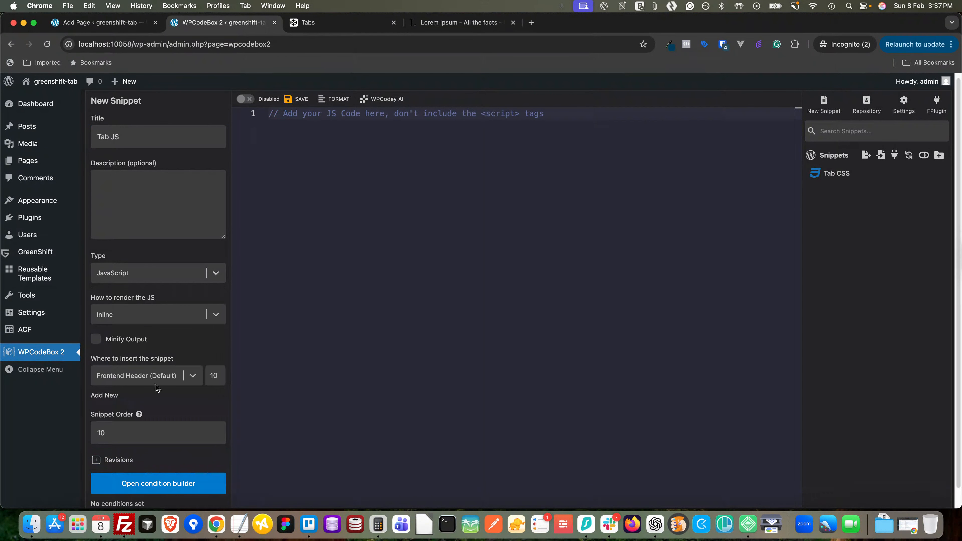
Replace the placeholder in the Tab JS snippet with the copied JS code, then save and enable the snippet
{"action": "left_click", "coordinate": [386, 184]}
{"action": "key", "text": "super+a"}
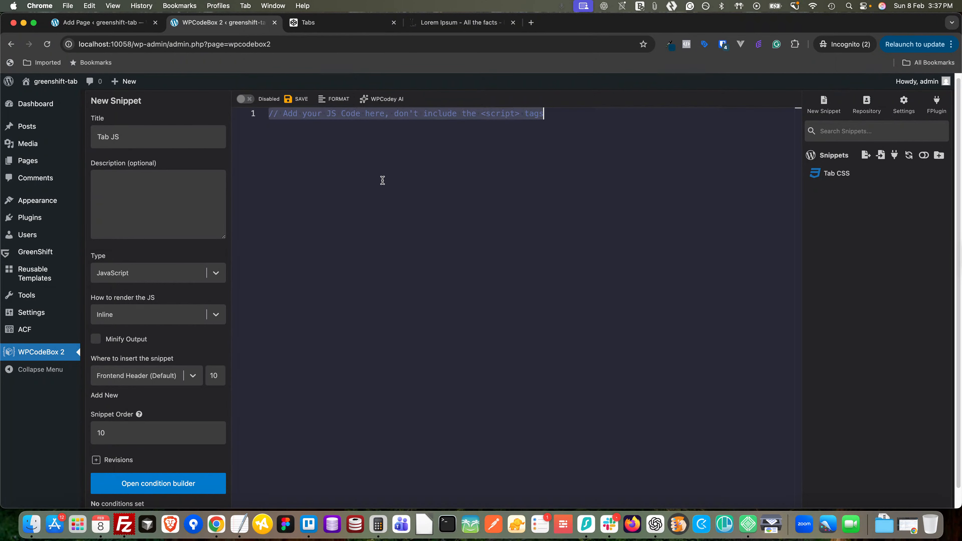
{"action": "key", "text": "super+v"}
{"action": "scroll", "coordinate": [384, 223], "scroll_direction": "up", "scroll_amount": 10}
{"action": "scroll", "coordinate": [385, 223], "scroll_direction": "up", "scroll_amount": 5}
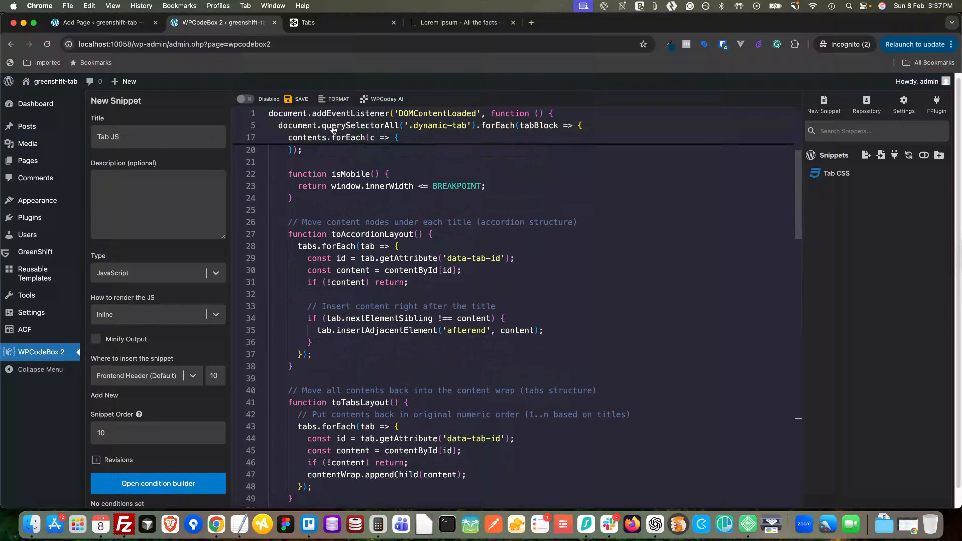
{"action": "left_click", "coordinate": [296, 99]}
{"action": "left_click", "coordinate": [246, 99]}
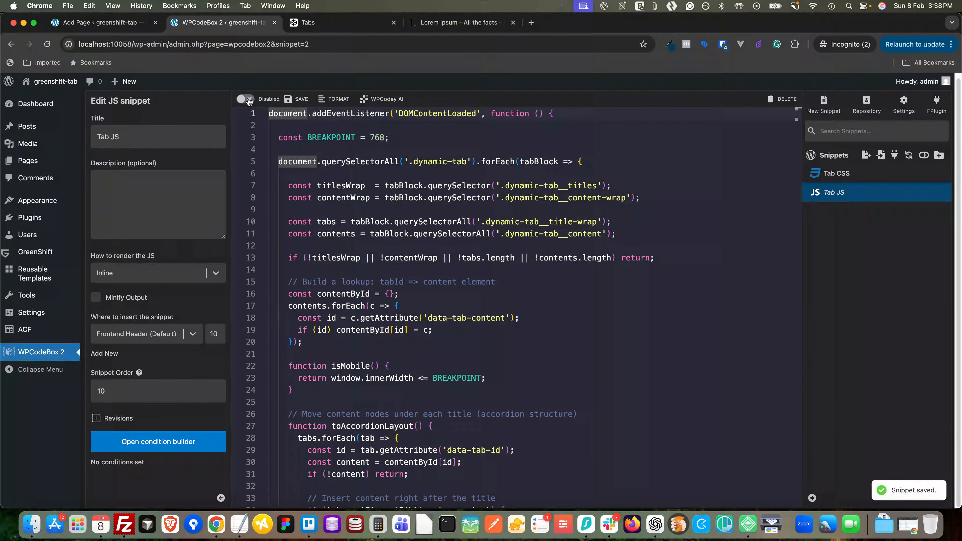
Return to the Tab Page editor and view the published page on the front end
{"action": "left_click", "coordinate": [334, 25]}
{"action": "left_click", "coordinate": [223, 22]}
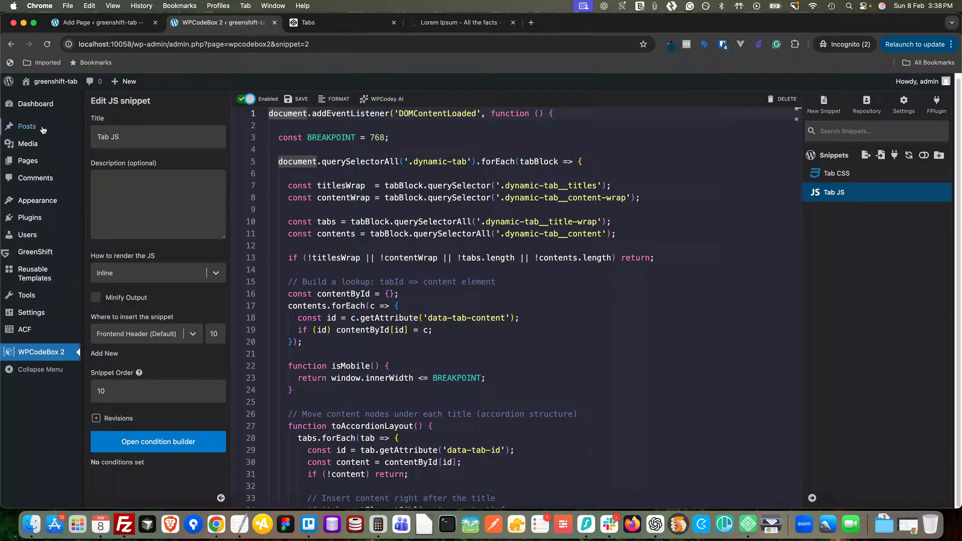
{"action": "left_click", "coordinate": [99, 23]}
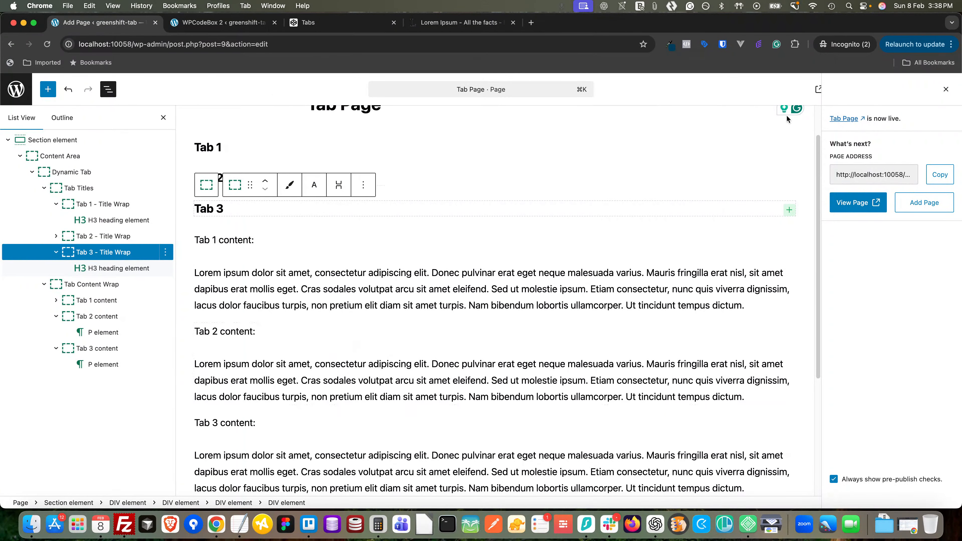
{"action": "left_click", "coordinate": [816, 90]}
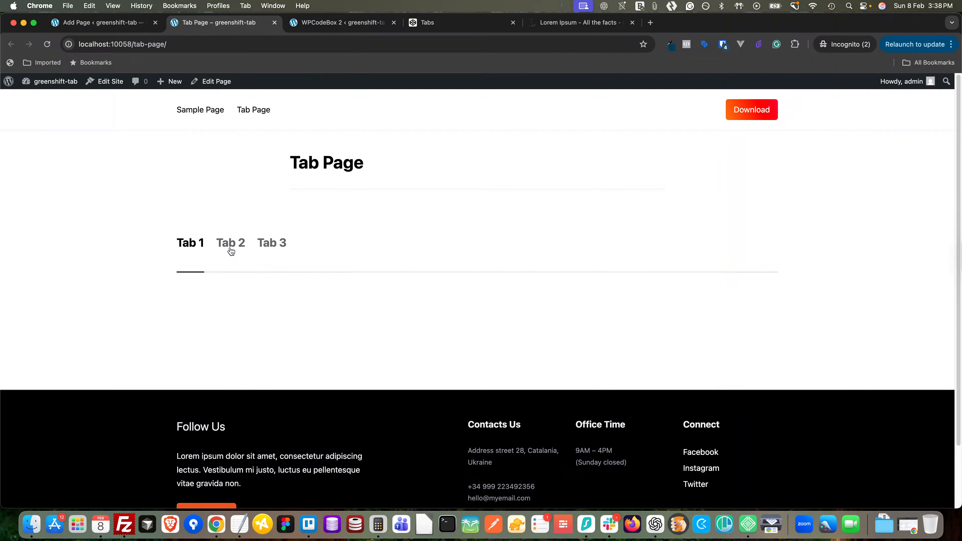
Open the developer tools docked to the bottom, show the console, and test switching to Tab 2 and Tab 3
{"action": "right_click", "coordinate": [173, 339]}
{"action": "left_click", "coordinate": [199, 494]}
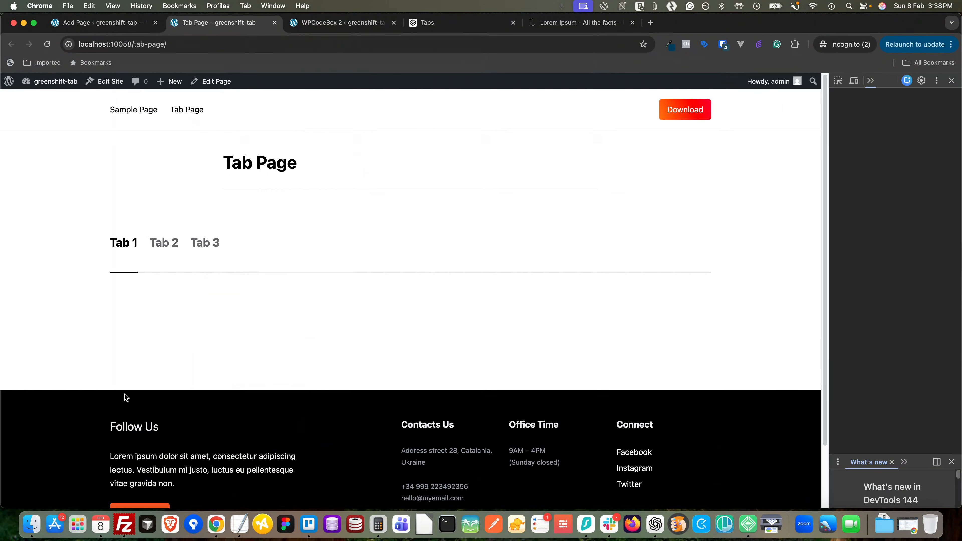
{"action": "left_click", "coordinate": [937, 81]}
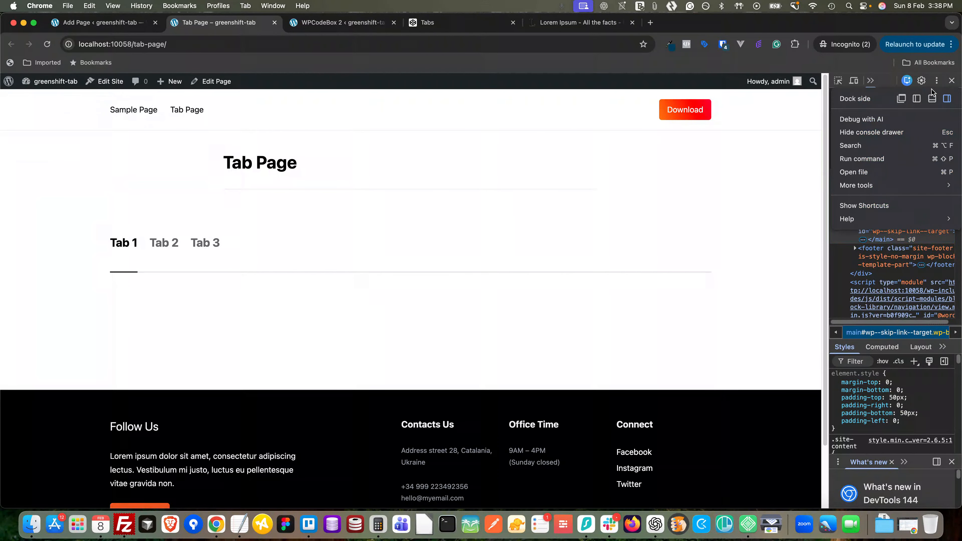
{"action": "left_click", "coordinate": [931, 99]}
{"action": "left_click", "coordinate": [90, 299]}
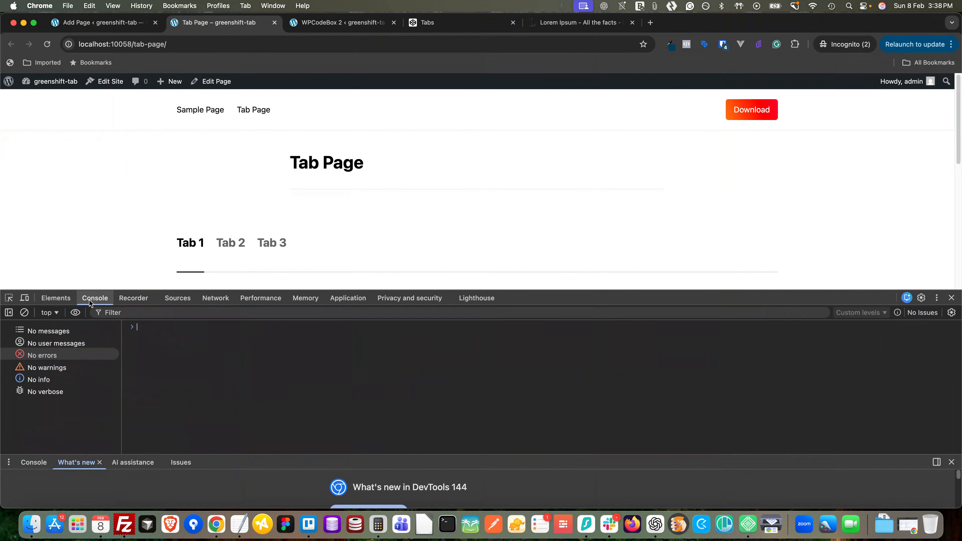
{"action": "double_click", "coordinate": [232, 250]}
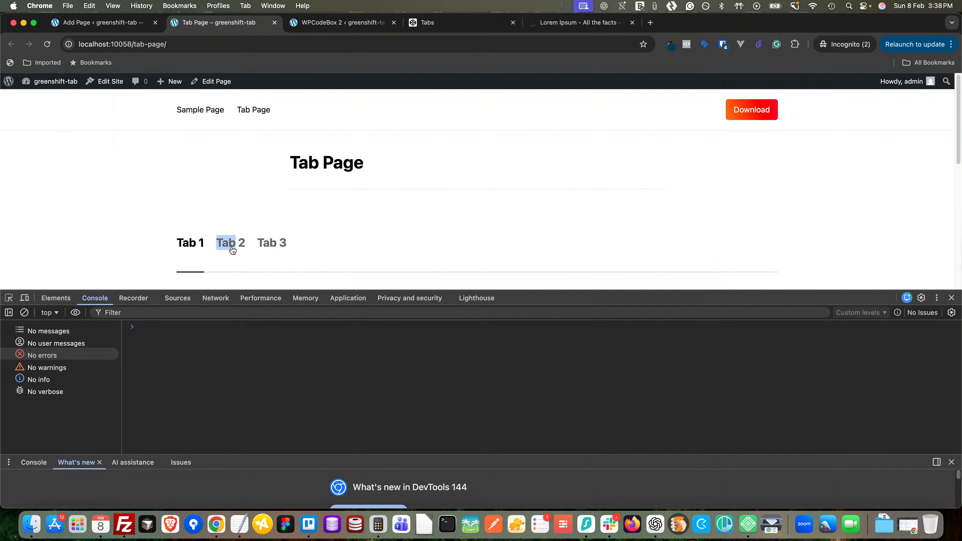
{"action": "left_click", "coordinate": [281, 245]}
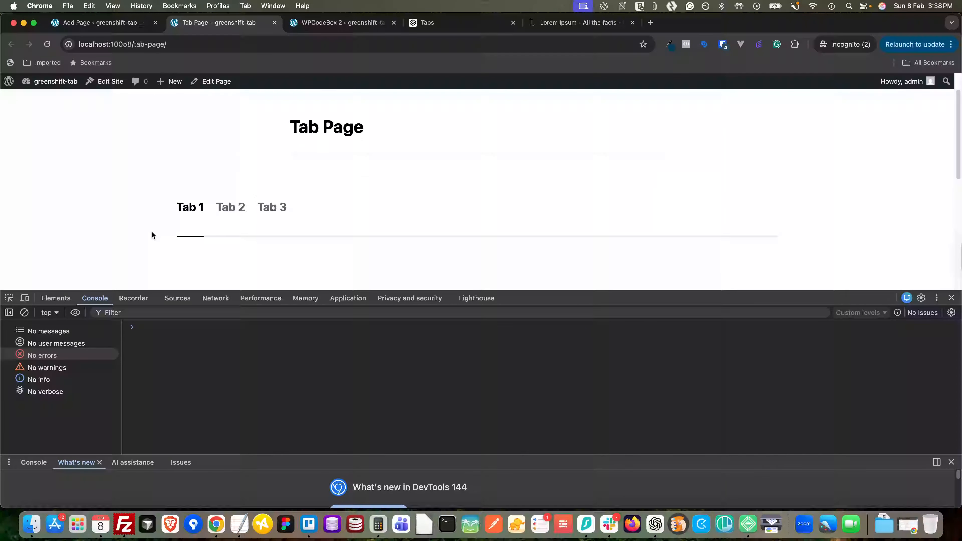
Inspect the Tab 1 title wrap and expand the dynamic-tab__content-wrap element in the page markup
{"action": "scroll", "coordinate": [152, 235], "scroll_direction": "down", "scroll_amount": 1}
{"action": "left_click", "coordinate": [9, 298]}
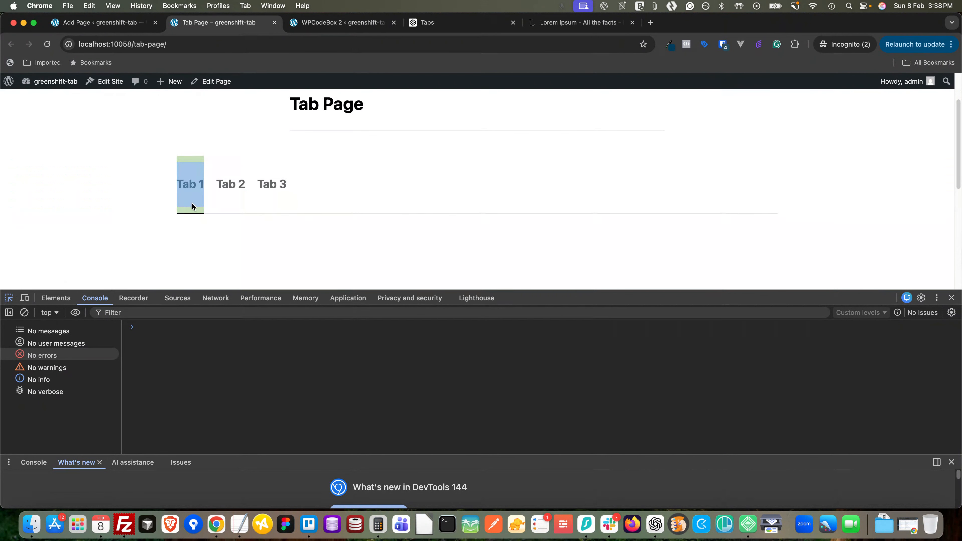
{"action": "left_click", "coordinate": [191, 202]}
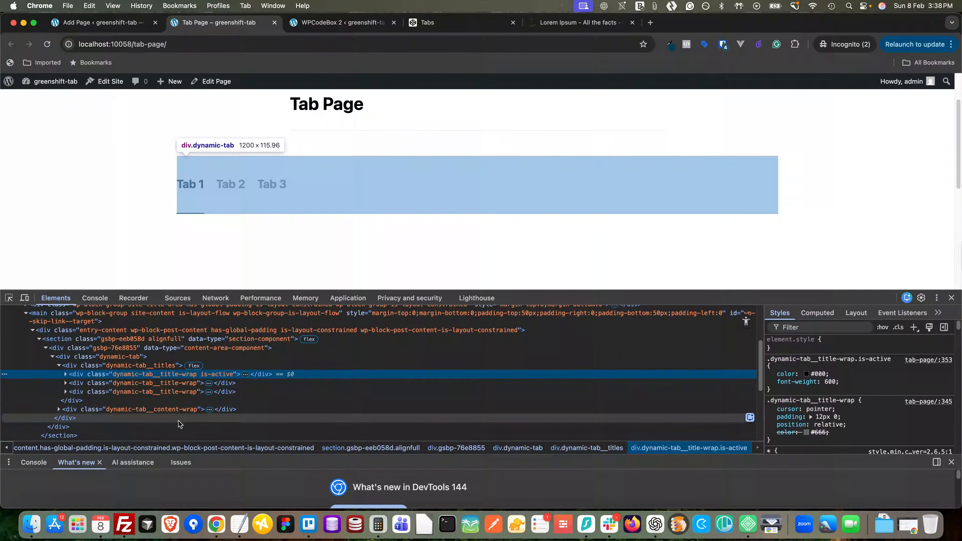
{"action": "left_click", "coordinate": [60, 410]}
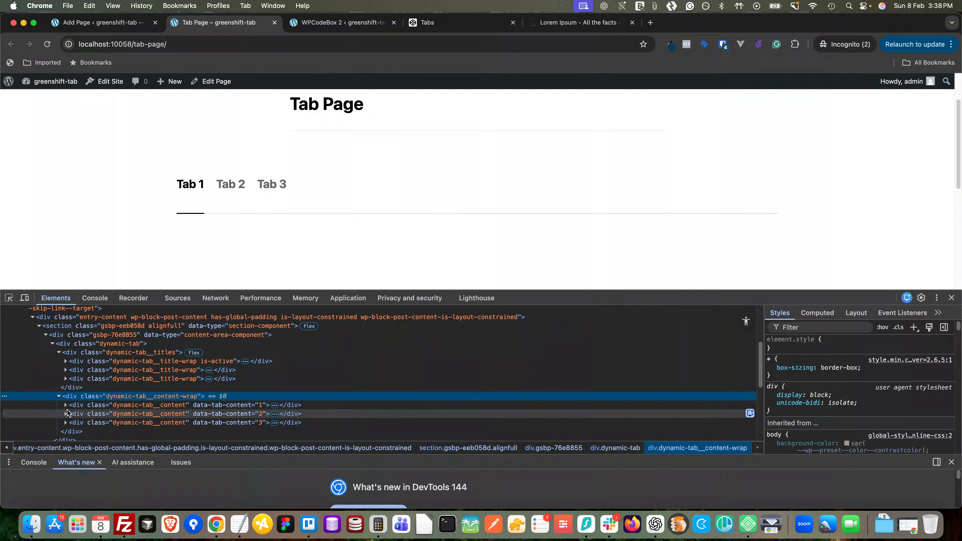
{"action": "scroll", "coordinate": [153, 409], "scroll_direction": "down", "scroll_amount": 1}
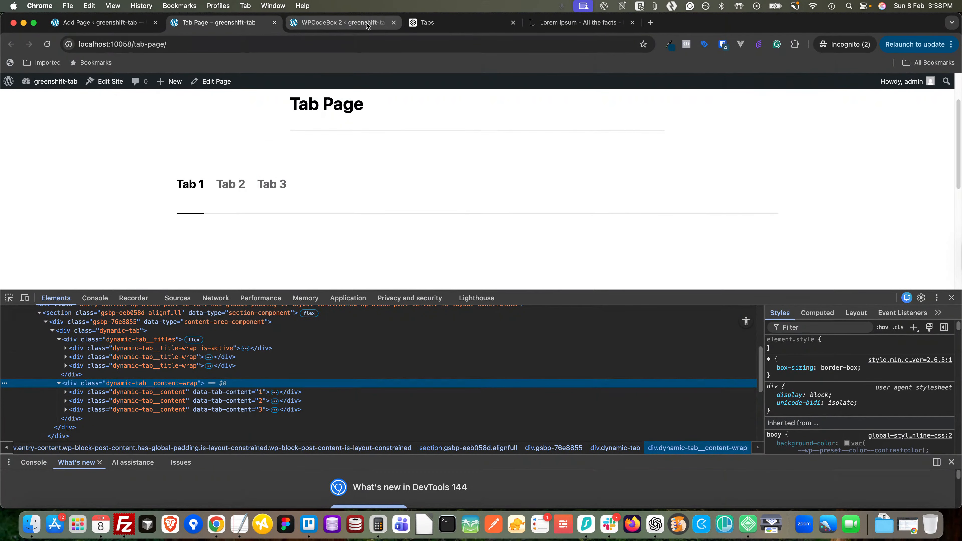
Review the tab title and content HTML in the CodePen Tabs example for comparison
{"action": "left_click", "coordinate": [451, 24]}
{"action": "scroll", "coordinate": [180, 230], "scroll_direction": "up", "scroll_amount": 2}
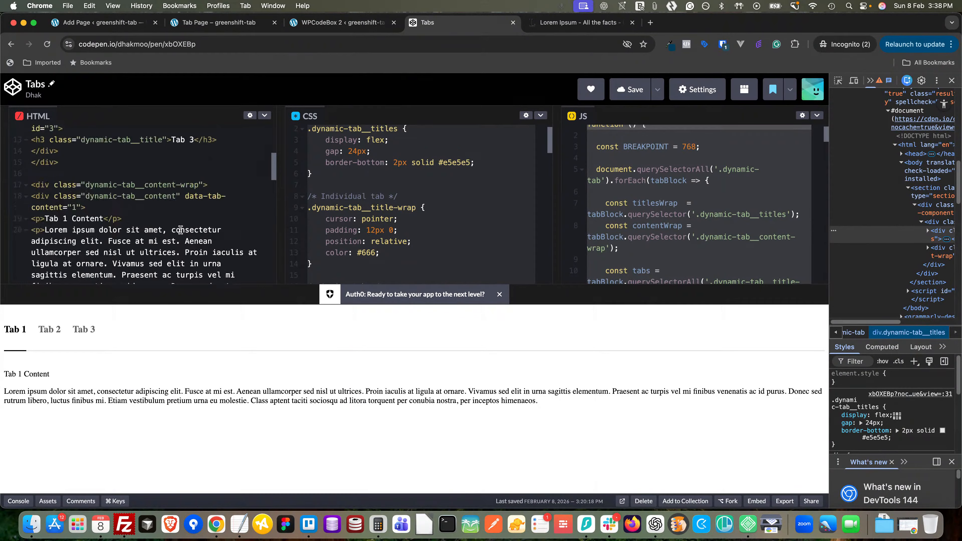
{"action": "scroll", "coordinate": [181, 230], "scroll_direction": "up", "scroll_amount": 8}
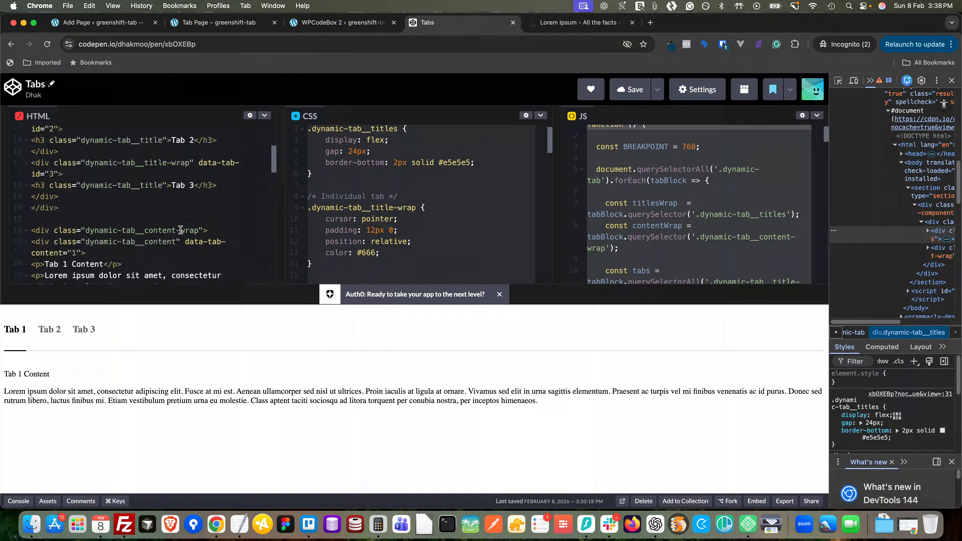
{"action": "scroll", "coordinate": [180, 230], "scroll_direction": "down", "scroll_amount": 10}
Inspect the dynamic-tab__content elements and their wrapper on the live Tab Page, then reload the page
{"action": "left_click", "coordinate": [219, 23]}
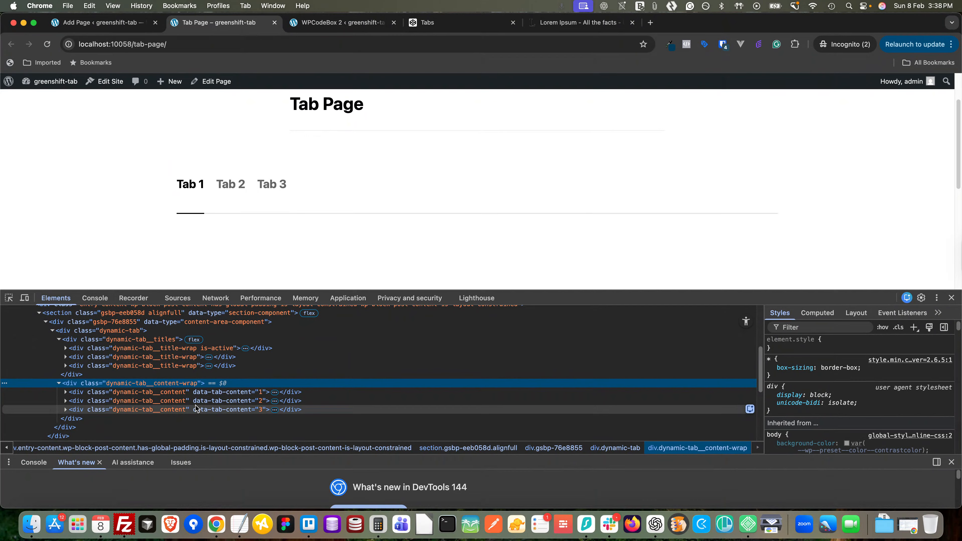
{"action": "left_click", "coordinate": [83, 393]}
{"action": "left_click", "coordinate": [81, 408]}
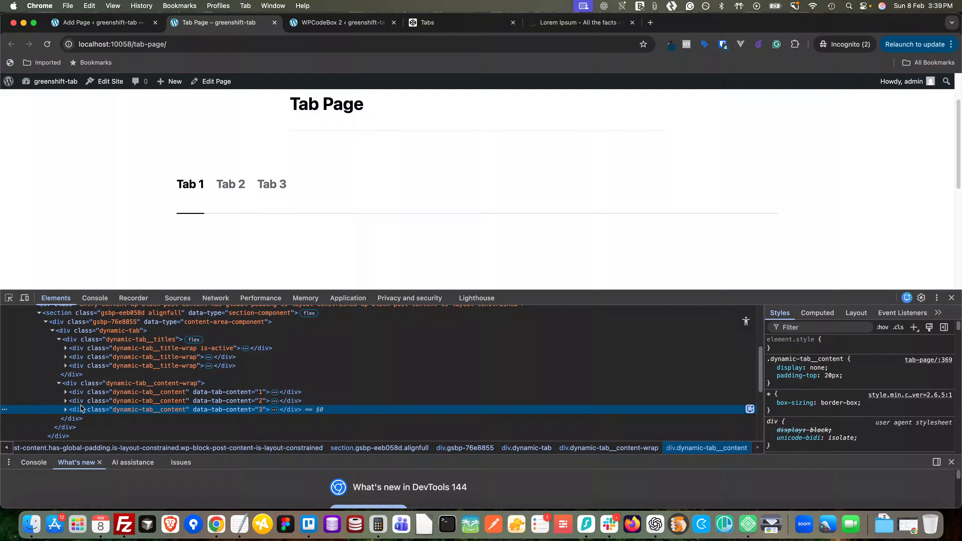
{"action": "left_click", "coordinate": [65, 393]}
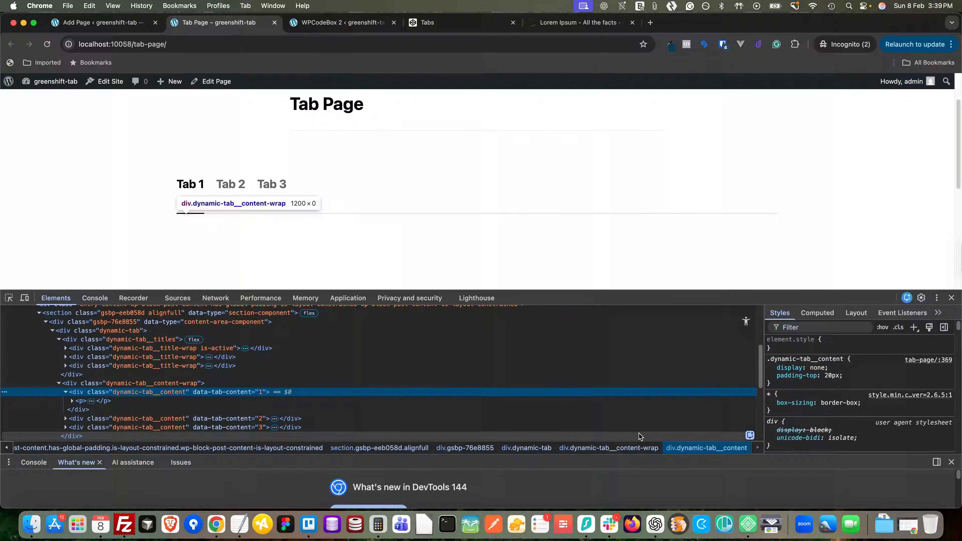
{"action": "key", "text": "Up"}
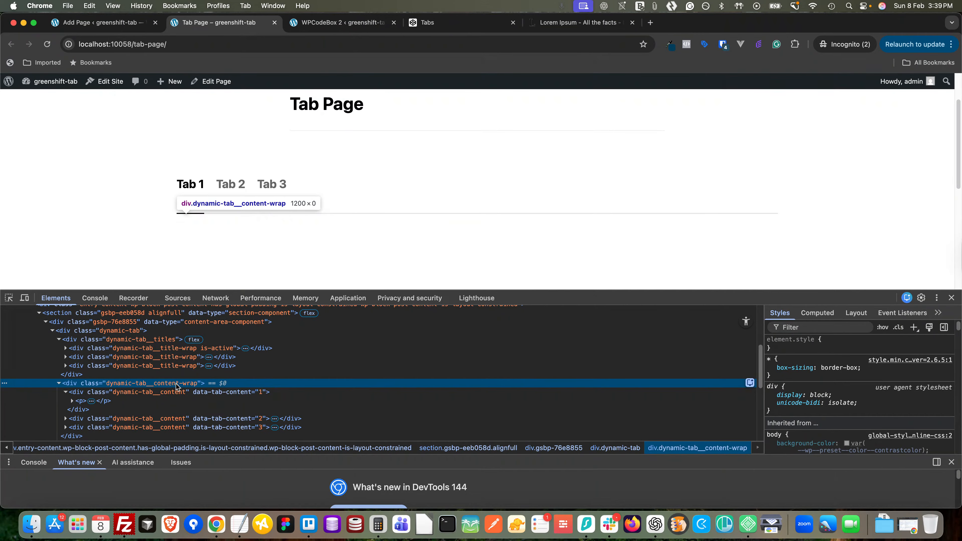
{"action": "left_click", "coordinate": [48, 45]}
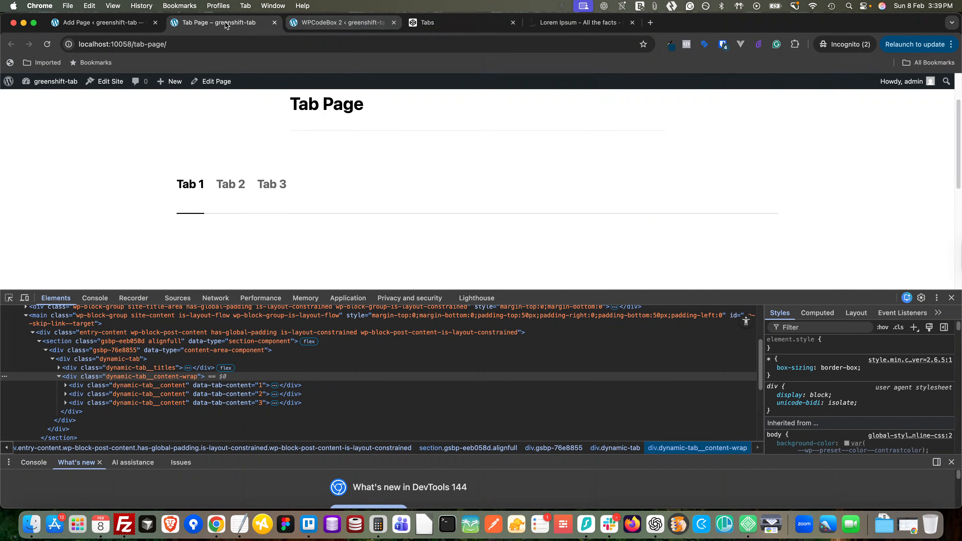
Open the site dashboard in a new browser tab and open the Tab JS snippet in WPCodeBox 2
{"action": "left_click", "coordinate": [121, 24]}
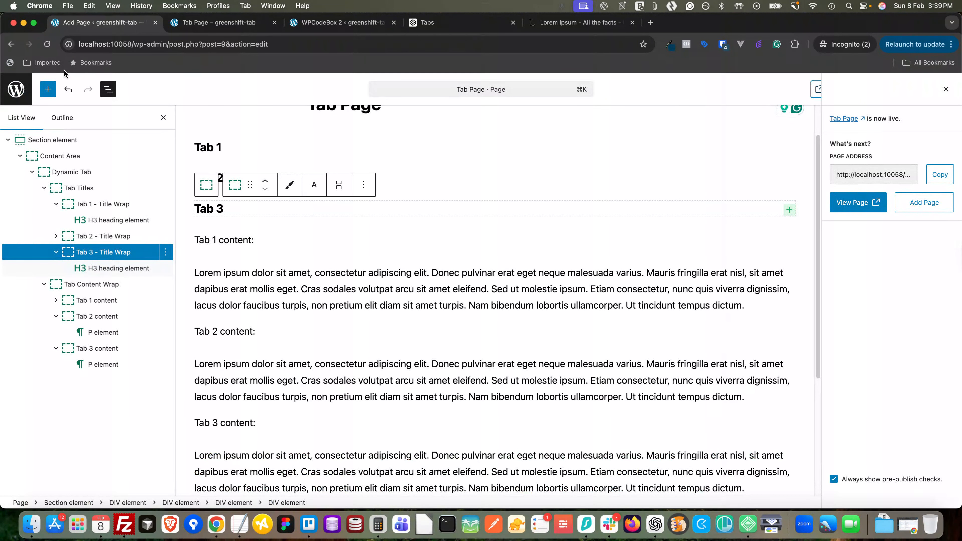
{"action": "left_click", "coordinate": [216, 25]}
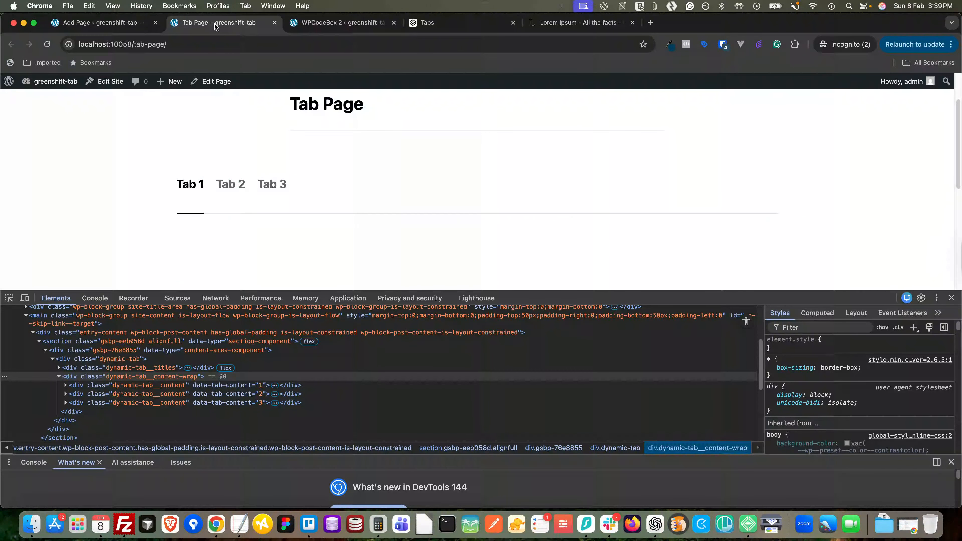
{"action": "mouse_move", "coordinate": [61, 83]}
{"action": "right_click", "coordinate": [60, 101]}
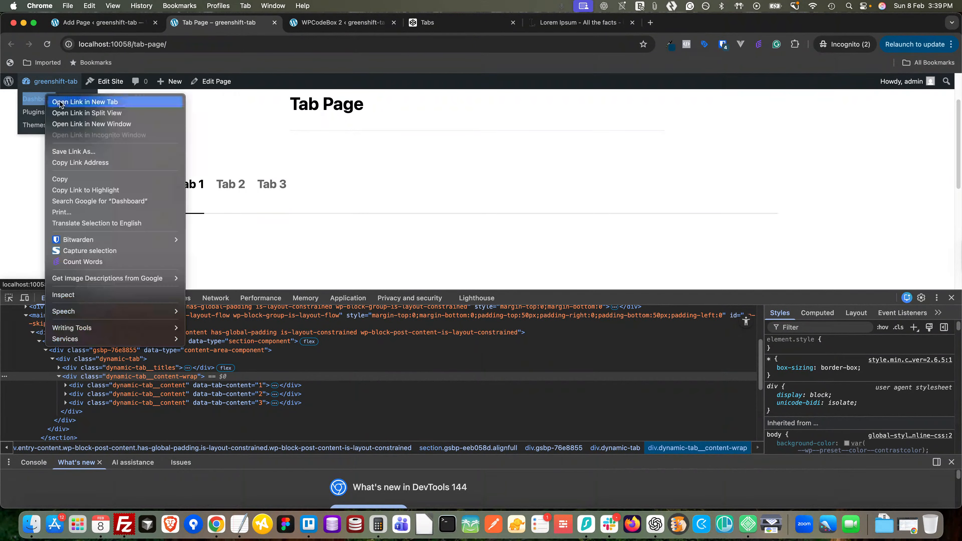
{"action": "left_click", "coordinate": [61, 102]}
{"action": "key", "text": "ctrl+Tab"}
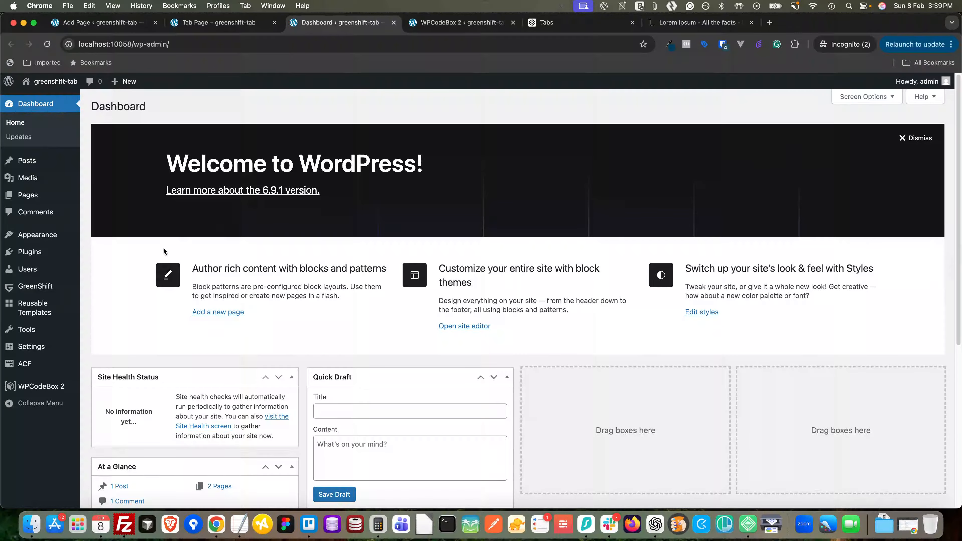
{"action": "left_click", "coordinate": [50, 392]}
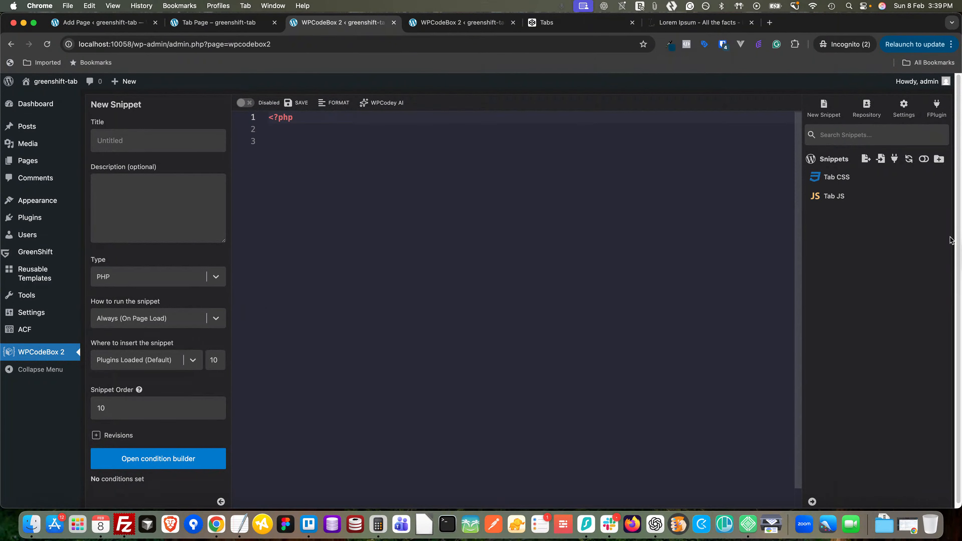
{"action": "left_click", "coordinate": [843, 197]}
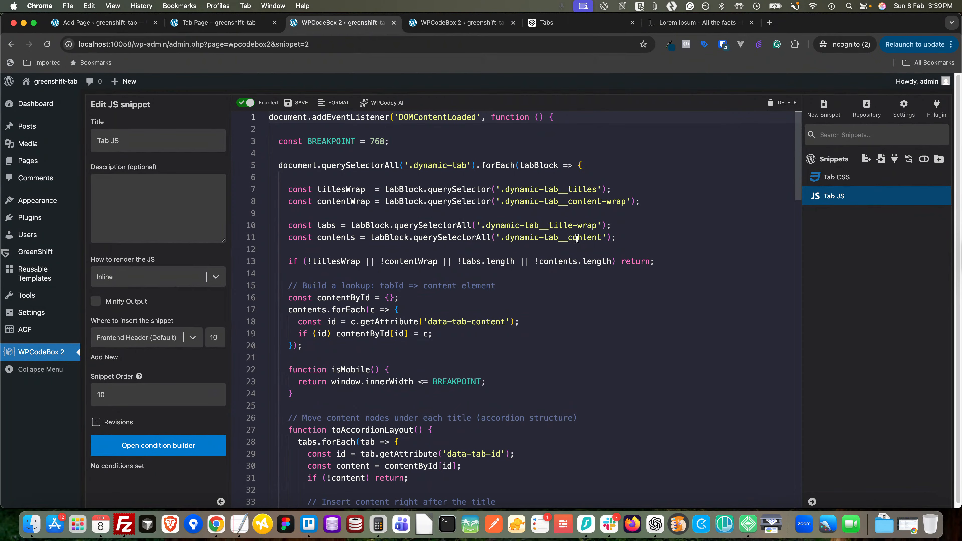
Review the Tab JS code from the selectors and data attributes through the click and resize handling
{"action": "scroll", "coordinate": [585, 239], "scroll_direction": "down", "scroll_amount": 3}
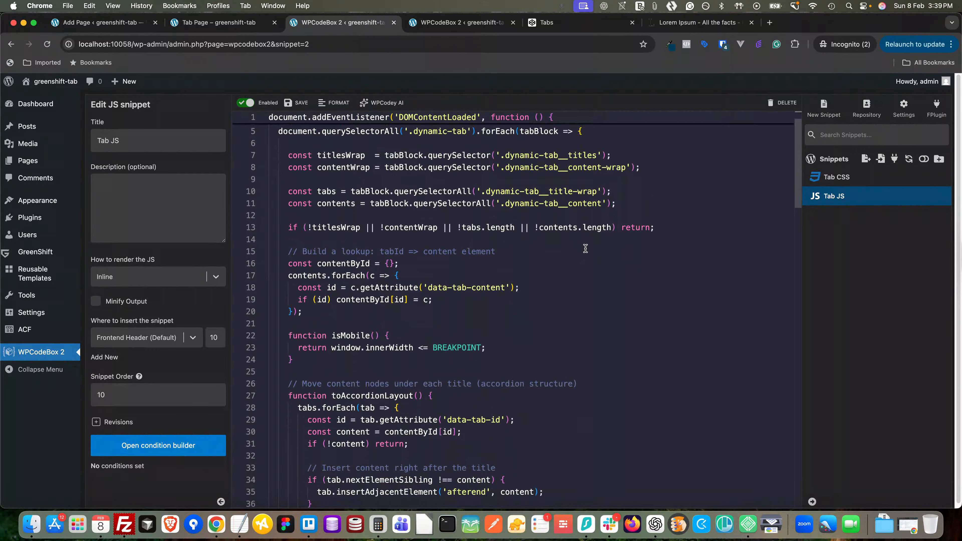
{"action": "scroll", "coordinate": [585, 246], "scroll_direction": "up", "scroll_amount": 1}
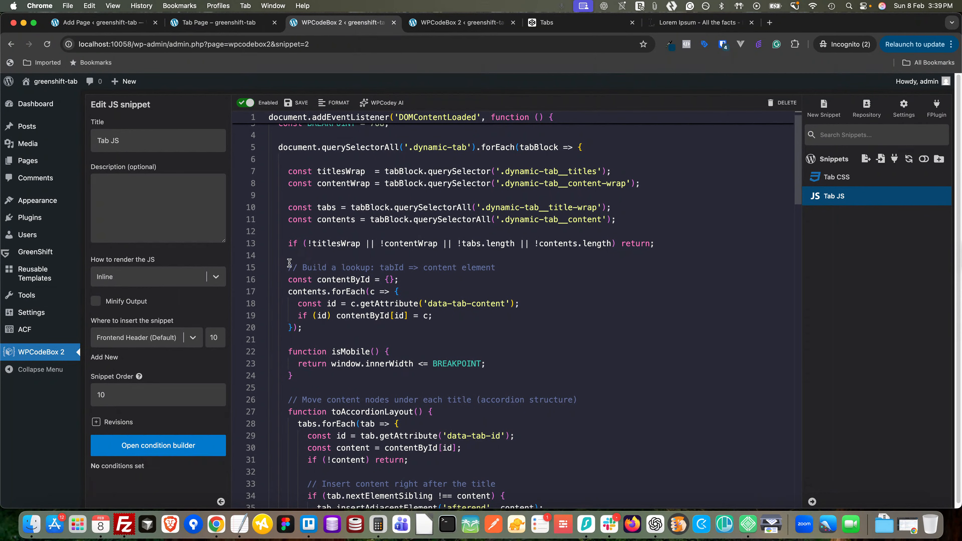
{"action": "scroll", "coordinate": [289, 263], "scroll_direction": "down", "scroll_amount": 3}
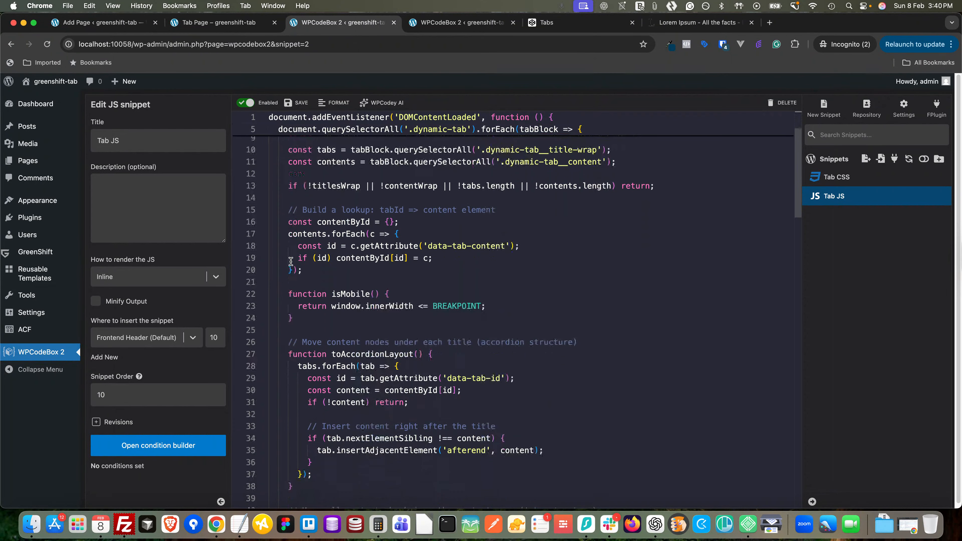
{"action": "scroll", "coordinate": [290, 261], "scroll_direction": "down", "scroll_amount": 8}
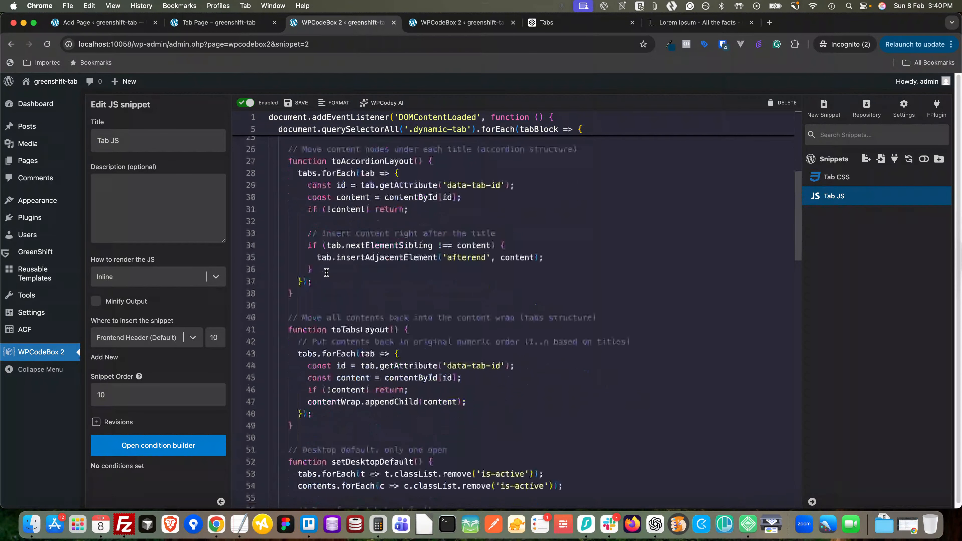
{"action": "scroll", "coordinate": [327, 273], "scroll_direction": "down", "scroll_amount": 10}
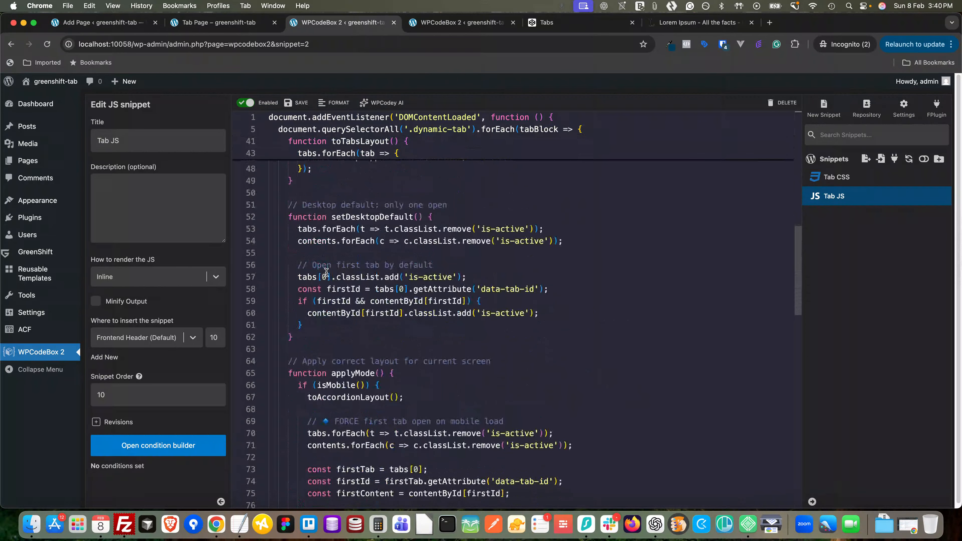
{"action": "scroll", "coordinate": [326, 272], "scroll_direction": "down", "scroll_amount": 10}
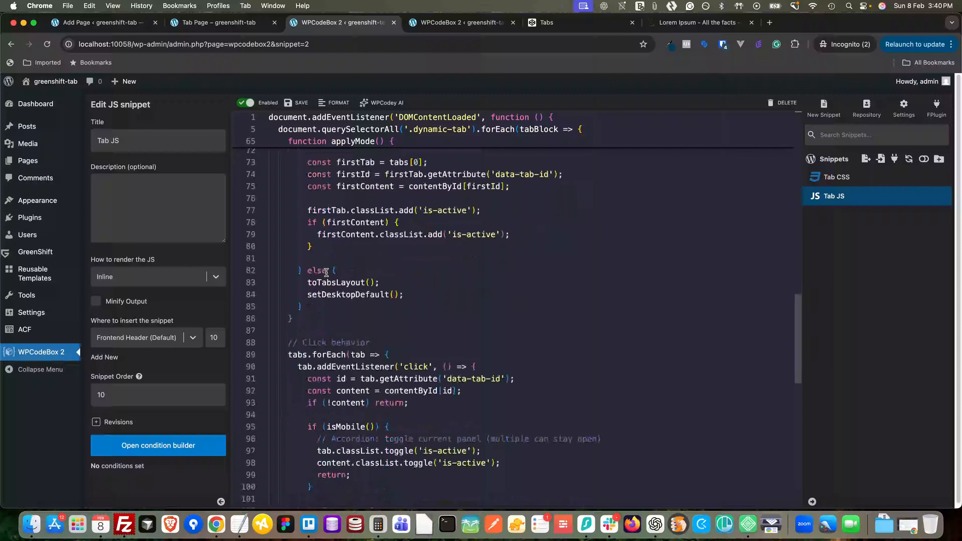
{"action": "scroll", "coordinate": [327, 273], "scroll_direction": "down", "scroll_amount": 10}
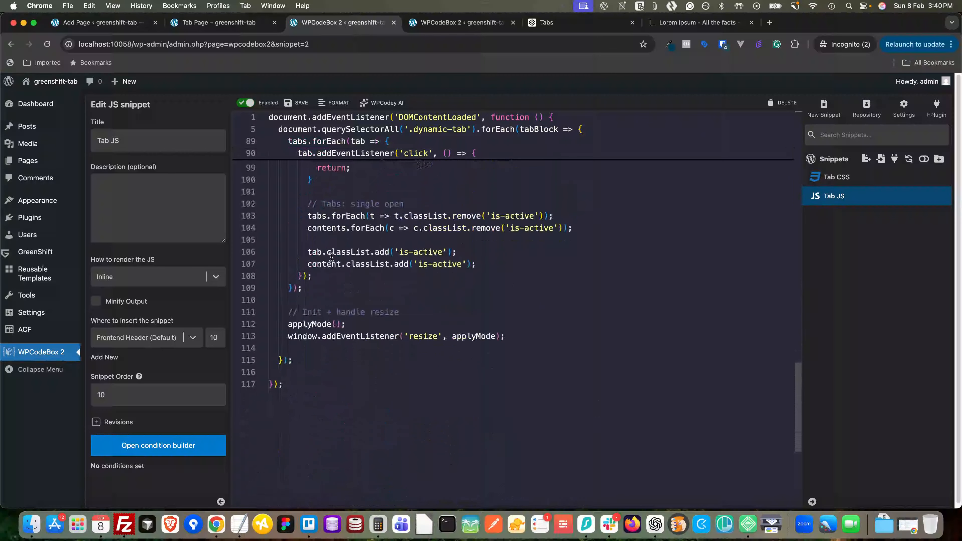
Test switching to Tab 2 and Tab 3 in the CodePen Tabs preview and review its tab title HTML
{"action": "left_click", "coordinate": [460, 23]}
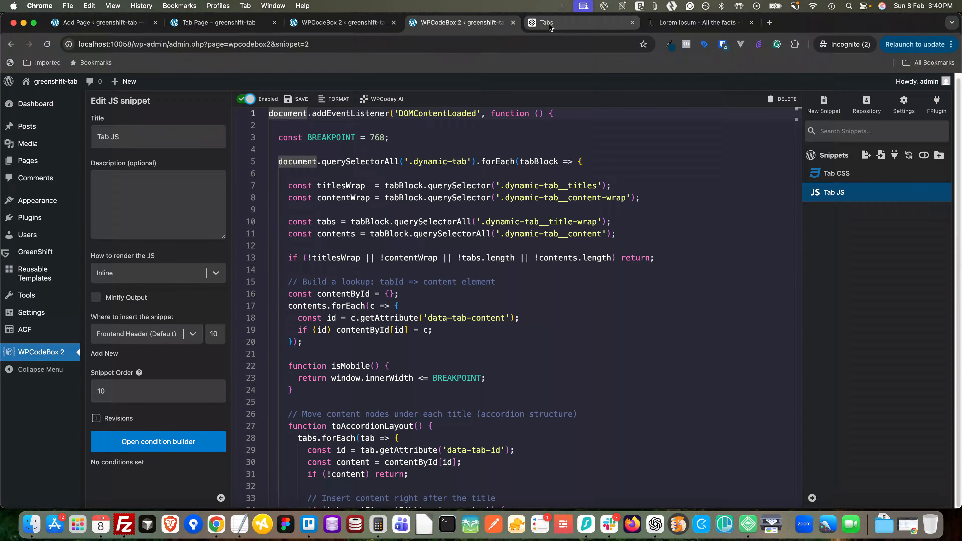
{"action": "left_click", "coordinate": [548, 25]}
{"action": "left_click", "coordinate": [54, 330]}
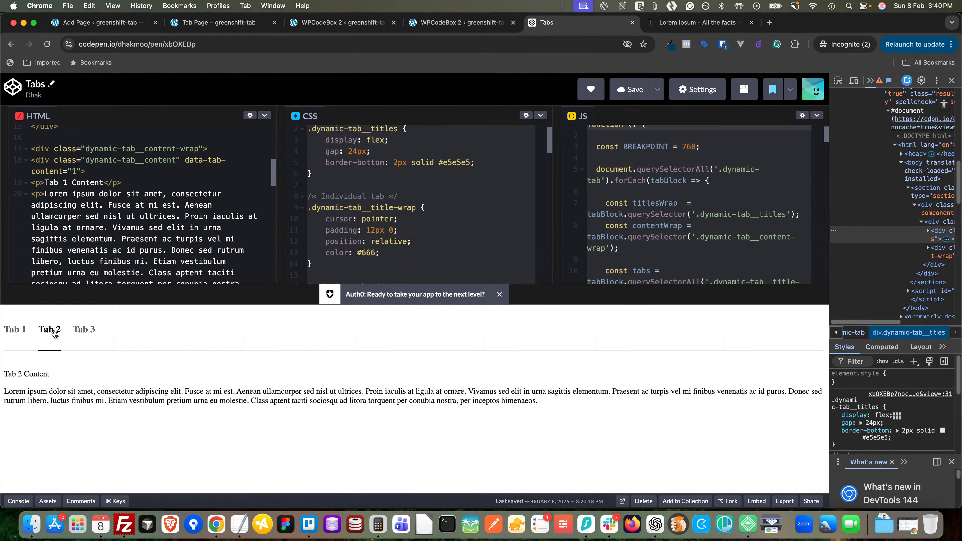
{"action": "left_click", "coordinate": [88, 333]}
{"action": "scroll", "coordinate": [150, 237], "scroll_direction": "up", "scroll_amount": 5}
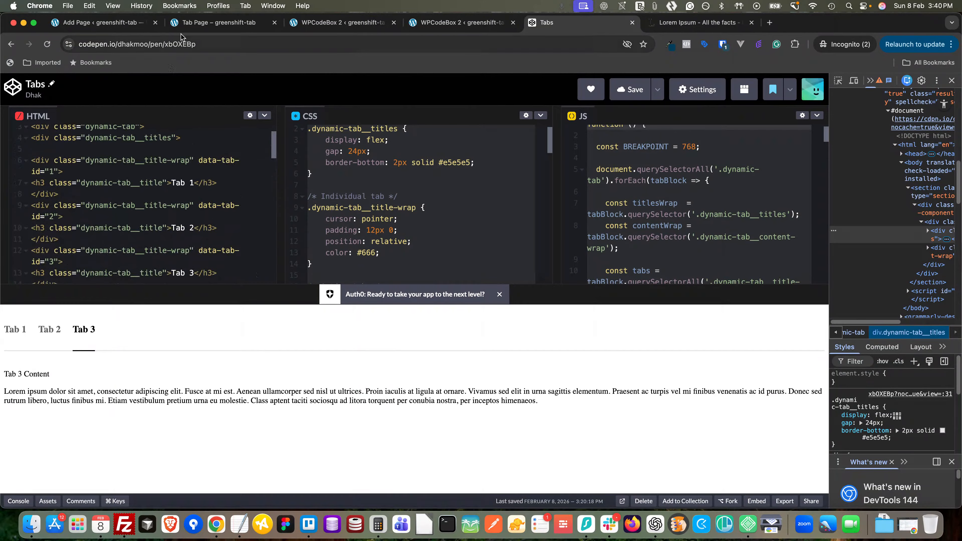
In the Tab Page editor, inspect the dynamic attributes of the Tab 1 title wrap's H3 heading and expand the Tab 2 title wrap
{"action": "left_click", "coordinate": [99, 23]}
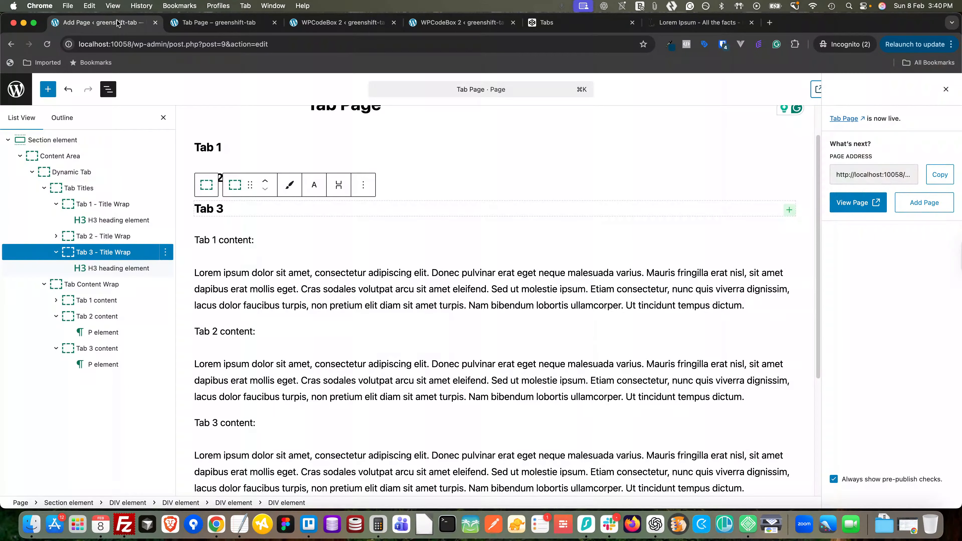
{"action": "left_click", "coordinate": [85, 202]}
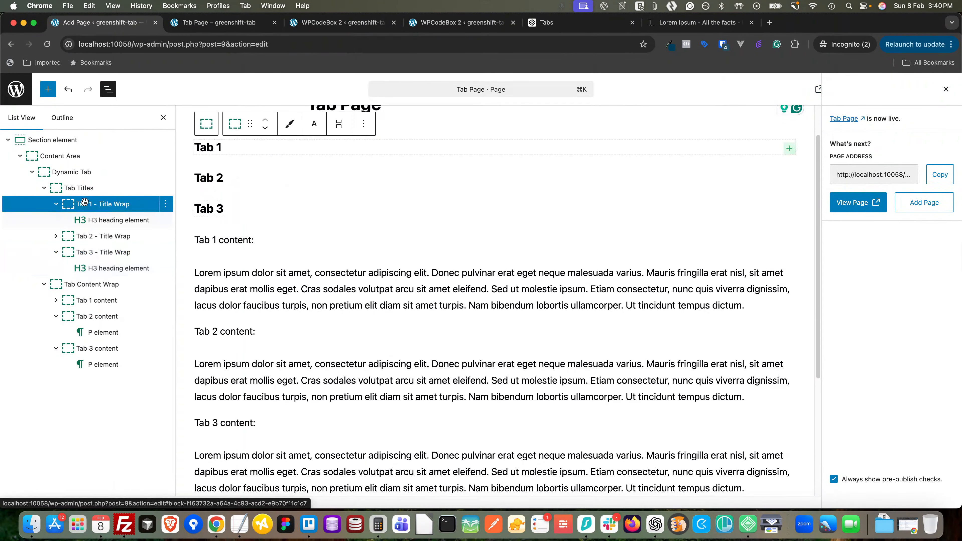
{"action": "left_click", "coordinate": [946, 90]}
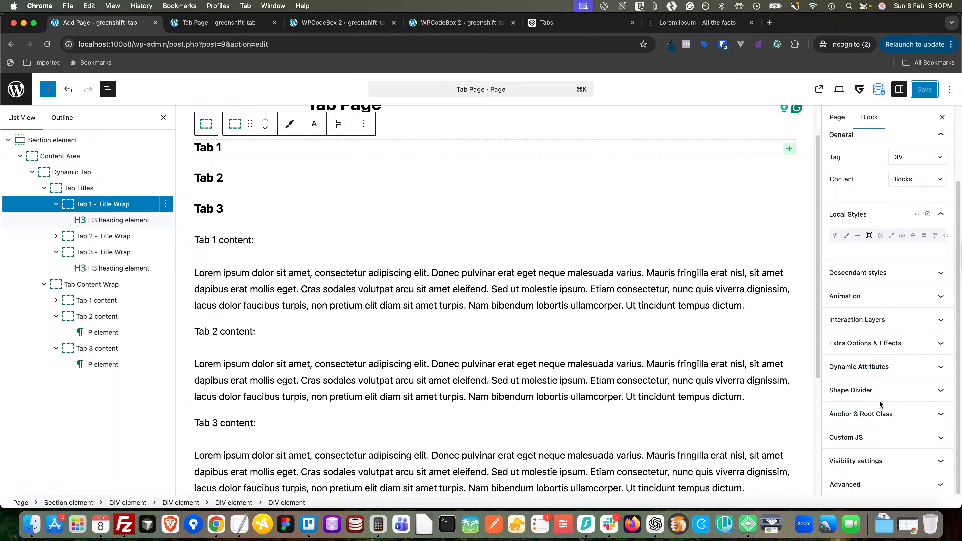
{"action": "left_click", "coordinate": [171, 221]}
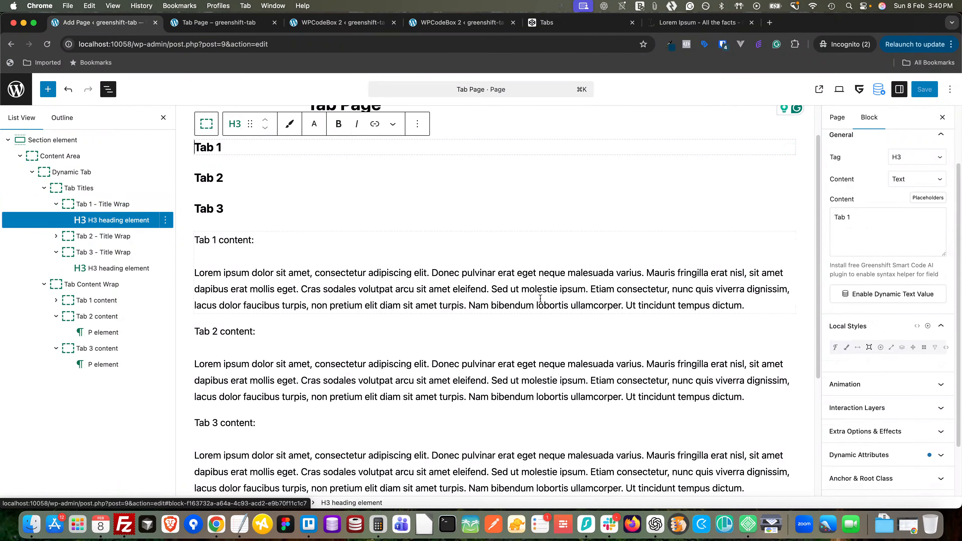
{"action": "left_click", "coordinate": [886, 454]}
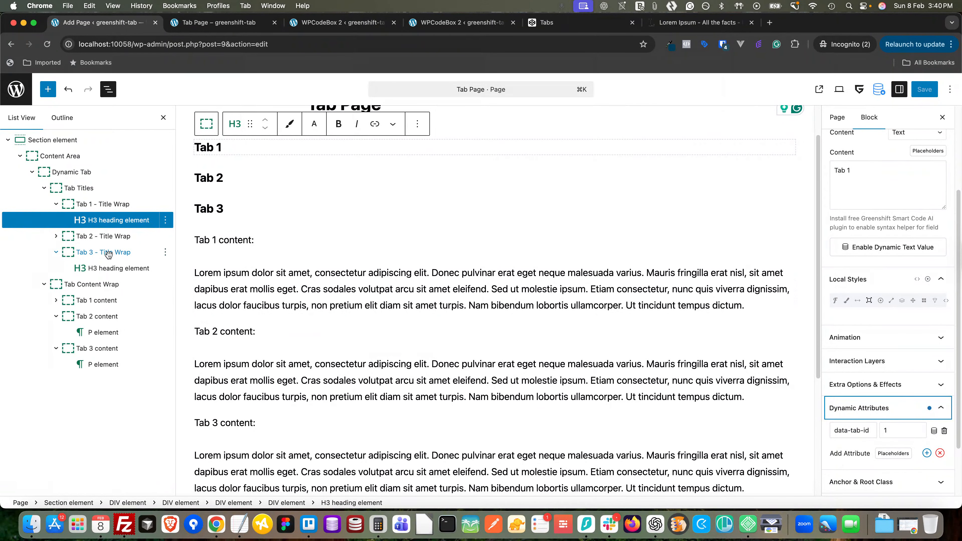
{"action": "left_click", "coordinate": [55, 236]}
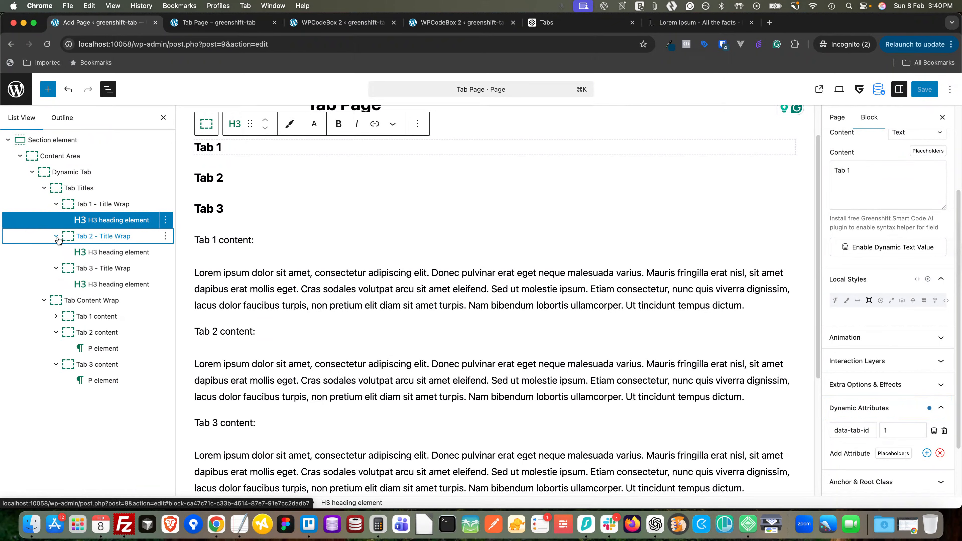
Compare the live Tab Page with the CodePen tab title markup and return to the page editor
{"action": "left_click", "coordinate": [217, 23]}
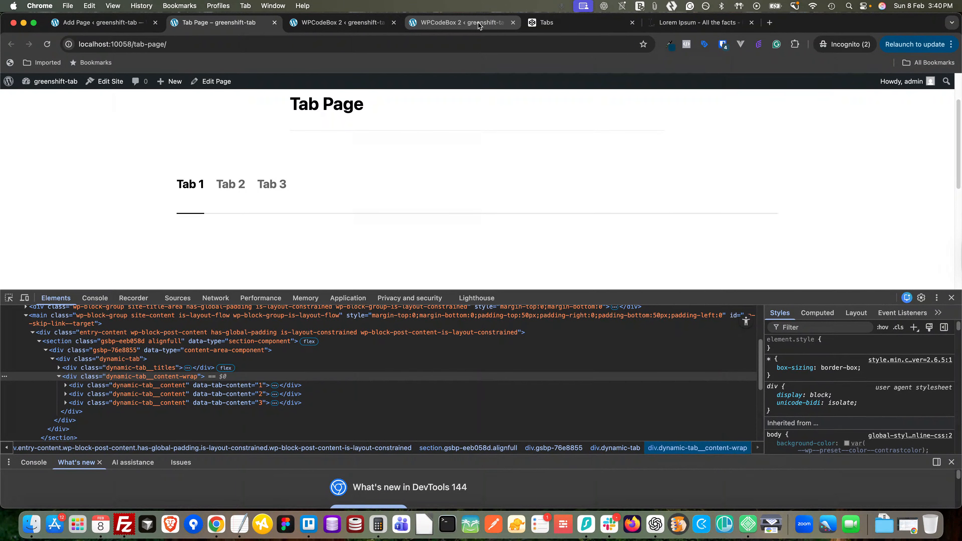
{"action": "left_click", "coordinate": [545, 22]}
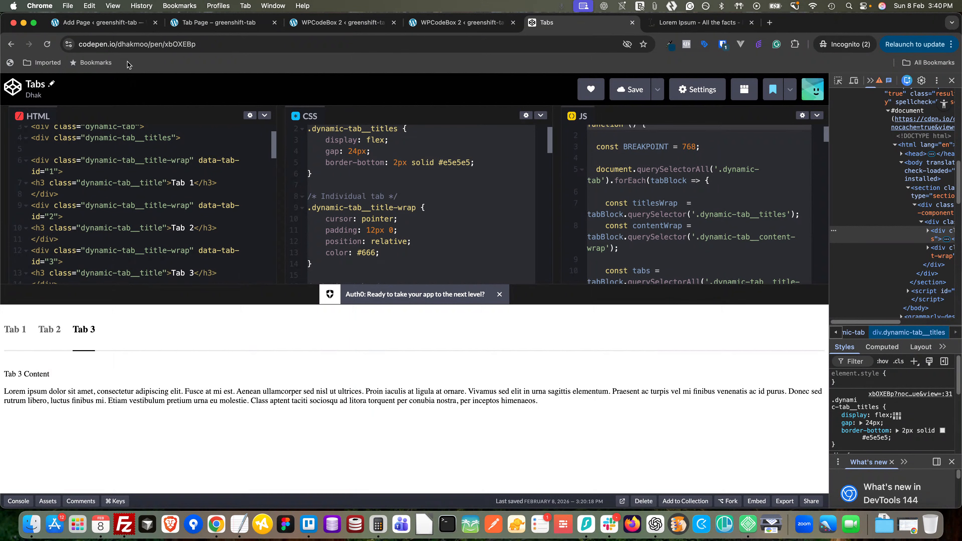
{"action": "left_click", "coordinate": [121, 28]}
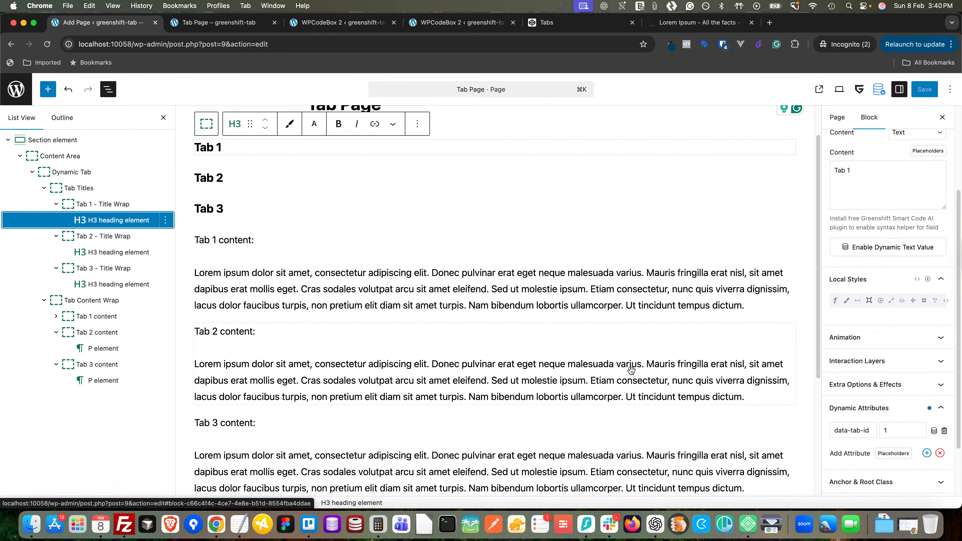
Remove the data-tab-id dynamic attribute from the H3 heading inside Tab 1 - Title Wrap
{"action": "left_click", "coordinate": [98, 204]}
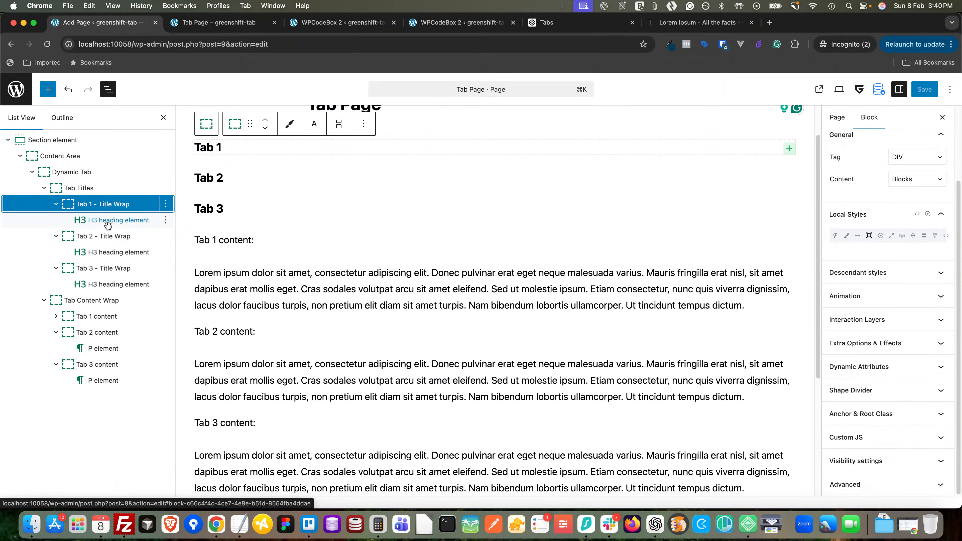
{"action": "left_click", "coordinate": [121, 221]}
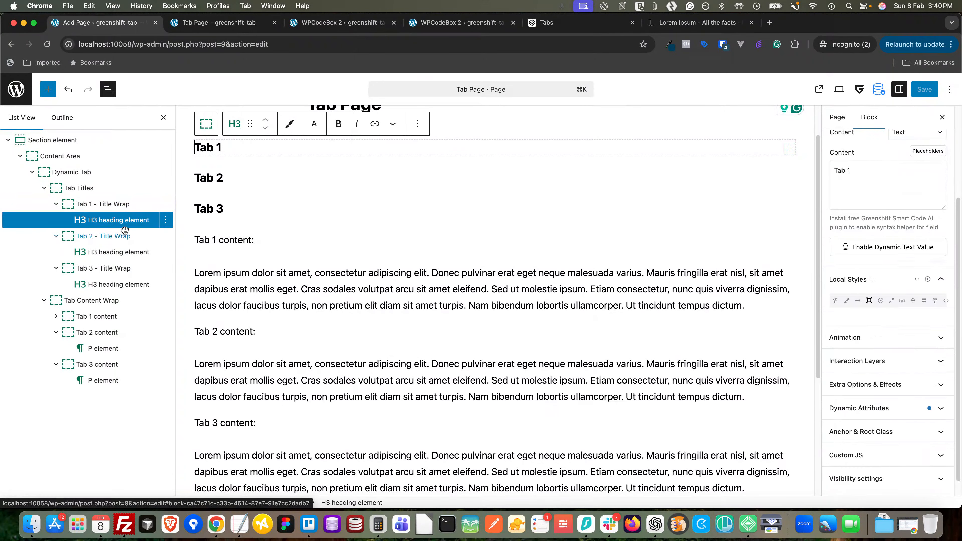
{"action": "left_click", "coordinate": [911, 408]}
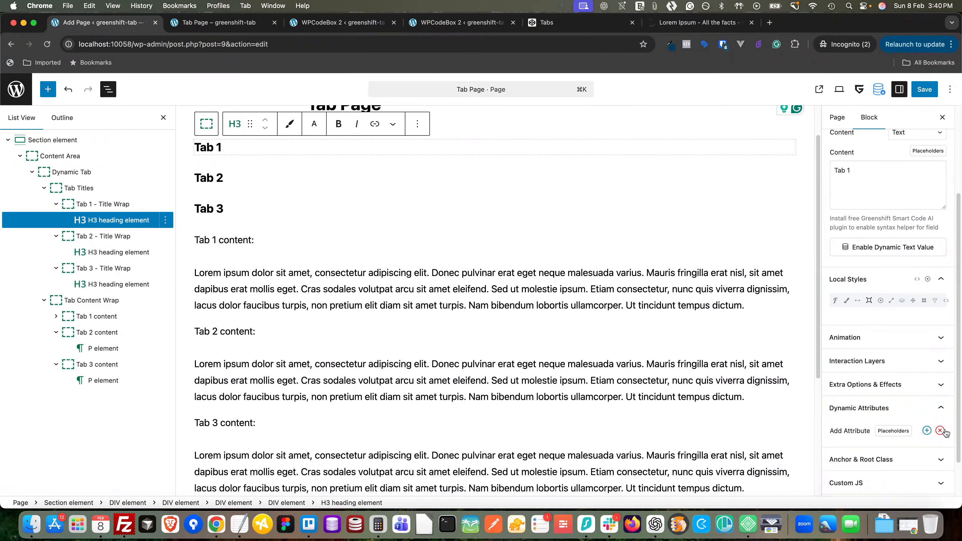
Add the dynamic attribute data-tab-id with value 1 to the Tab 1 - Title Wrap block
{"action": "left_click", "coordinate": [91, 205]}
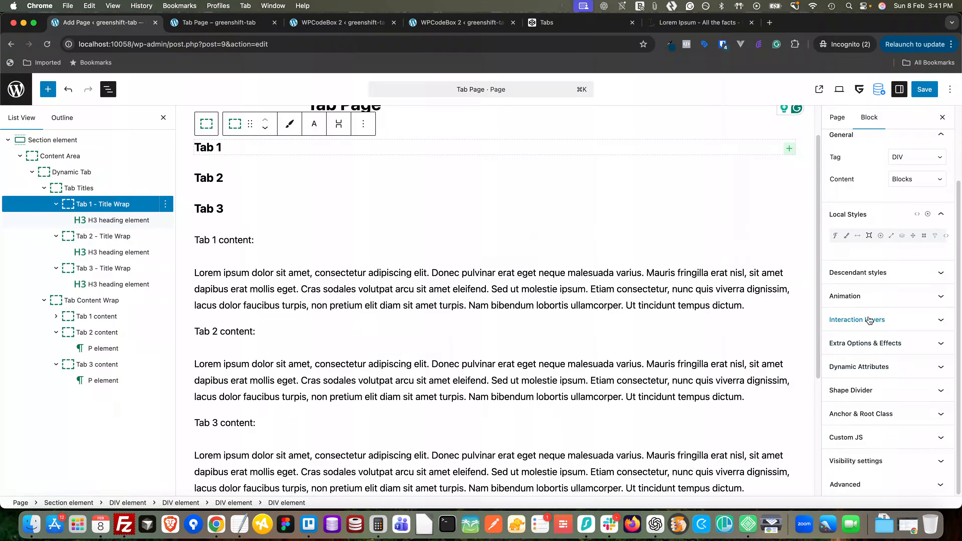
{"action": "left_click", "coordinate": [842, 366]}
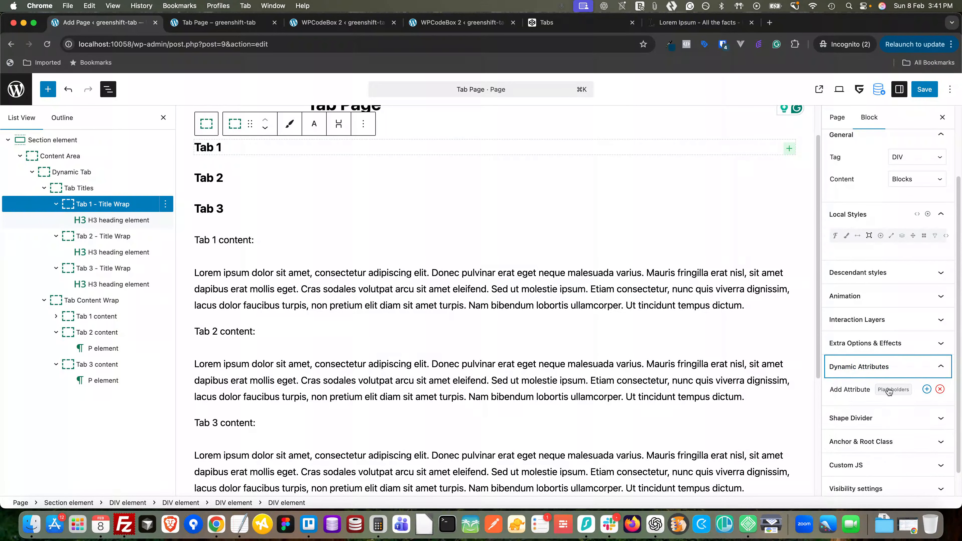
{"action": "left_click", "coordinate": [926, 389]}
{"action": "type", "text": "data-tab-id"}
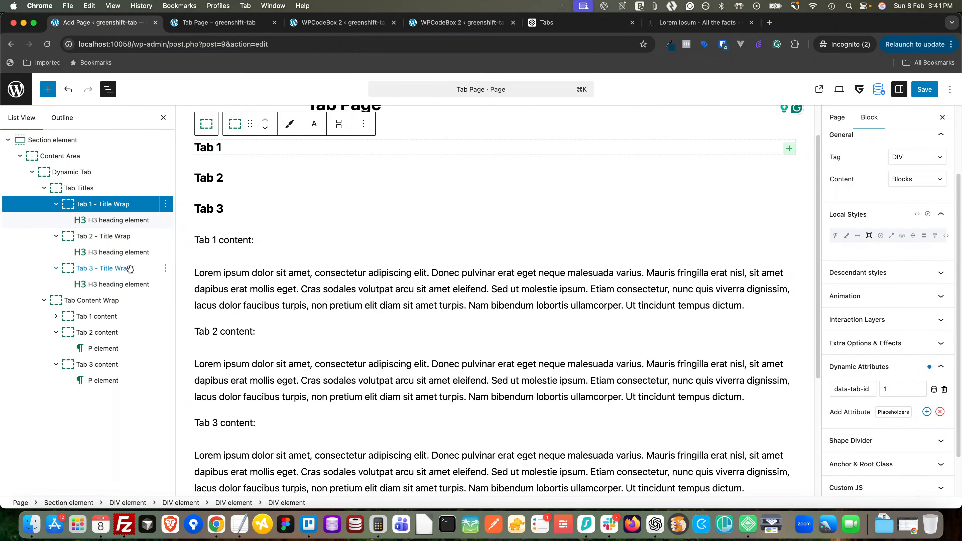
Add the dynamic attribute data-tab-id with value 2 to the Tab 2 - Title Wrap block
{"action": "left_click", "coordinate": [102, 236]}
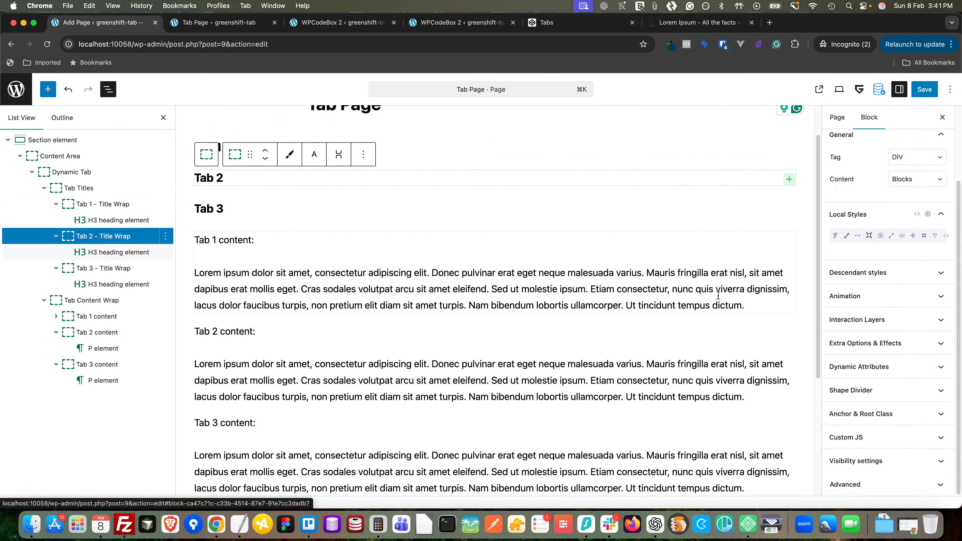
{"action": "left_click", "coordinate": [858, 367]}
{"action": "left_click", "coordinate": [893, 390]}
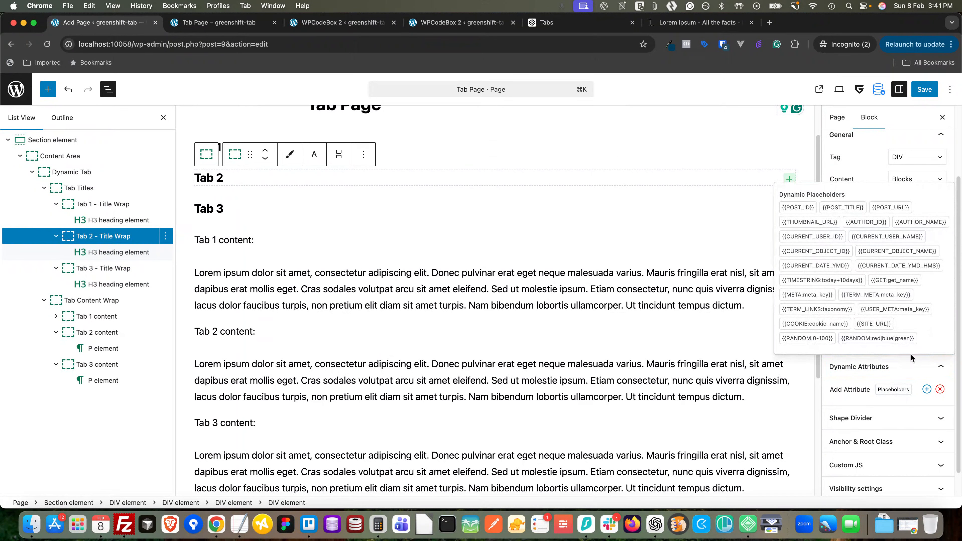
{"action": "left_click", "coordinate": [926, 389]}
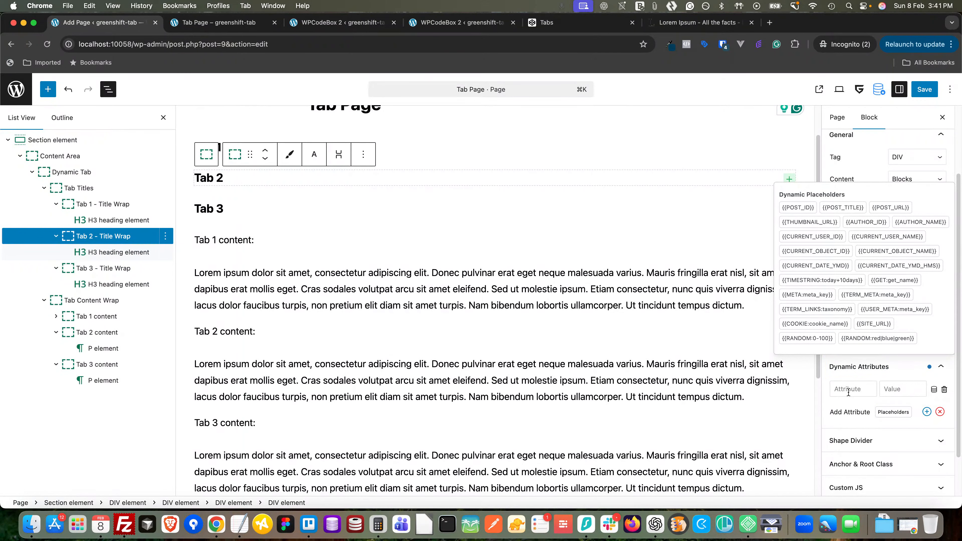
{"action": "type", "text": "data-tab-id"}
{"action": "left_click", "coordinate": [850, 390]}
{"action": "type", "text": "a"}
{"action": "key", "text": "BackSpace"}
{"action": "key", "text": "Tab"}
{"action": "type", "text": "2"}
{"action": "left_click", "coordinate": [909, 367]}
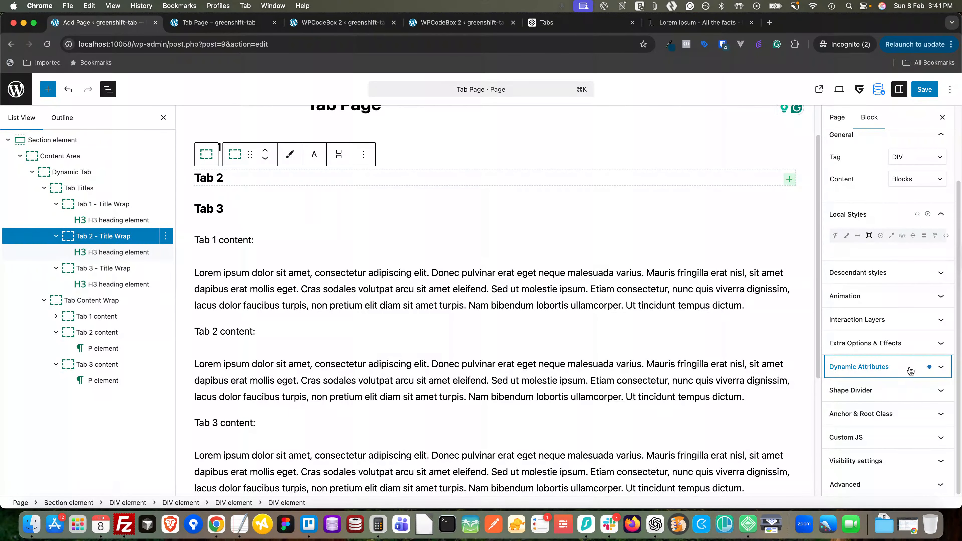
Add the dynamic attribute data-tab-id with value 3 to the Tab 3 - Title Wrap block
{"action": "left_click", "coordinate": [126, 272]}
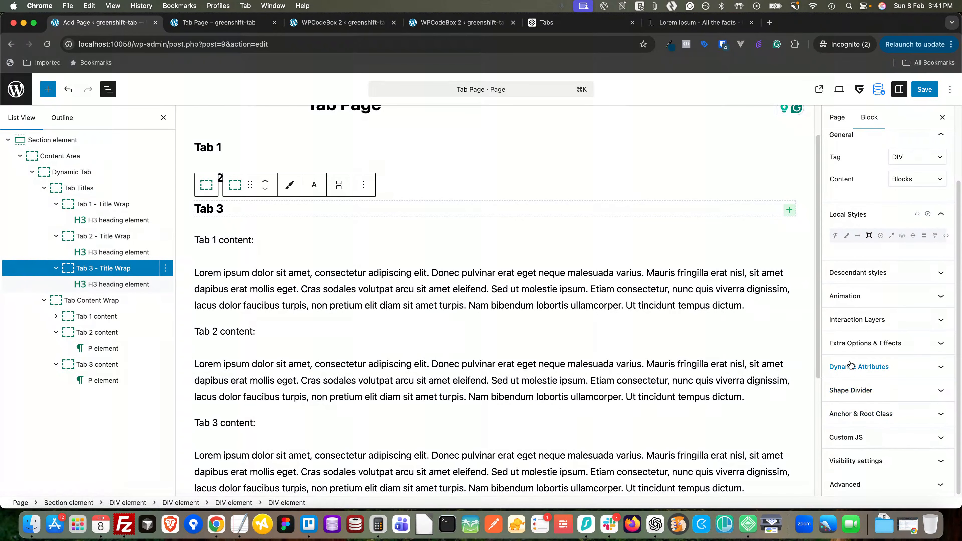
{"action": "left_click", "coordinate": [857, 367]}
{"action": "left_click", "coordinate": [927, 390]}
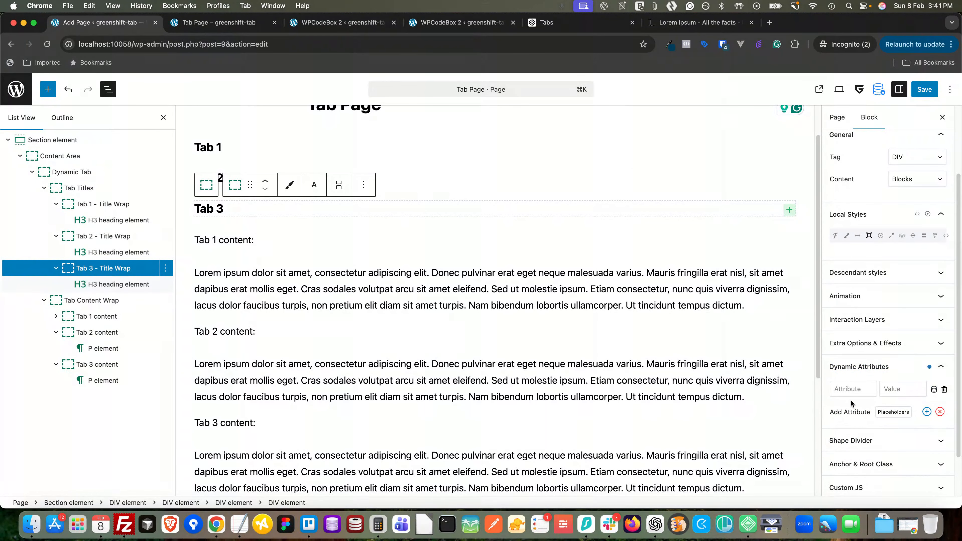
{"action": "left_click", "coordinate": [844, 390]}
{"action": "type", "text": "data-tab-id"}
{"action": "left_click", "coordinate": [901, 391]}
Remove the data-tab-id attribute from the Tab 2 and Tab 3 H3 headings and save the page
{"action": "left_click", "coordinate": [135, 253]}
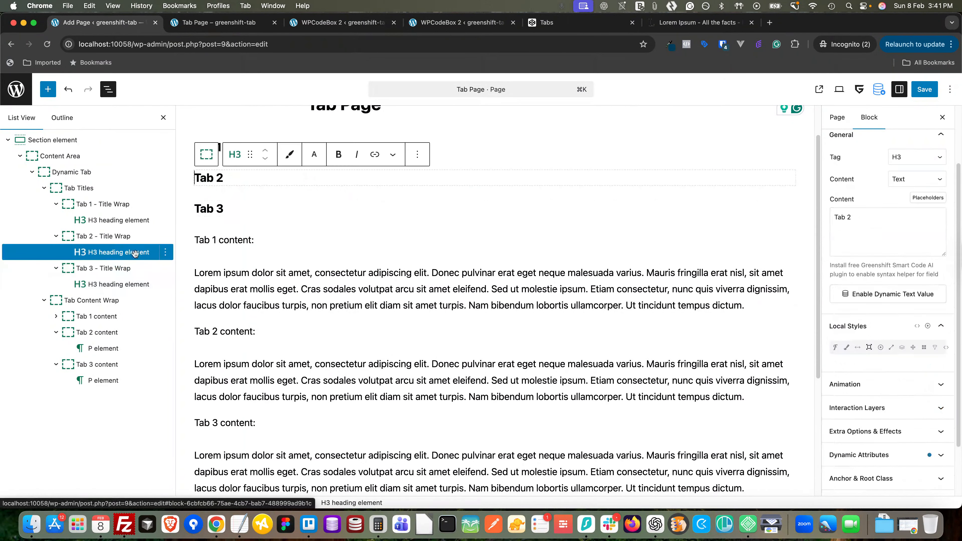
{"action": "left_click", "coordinate": [908, 454]}
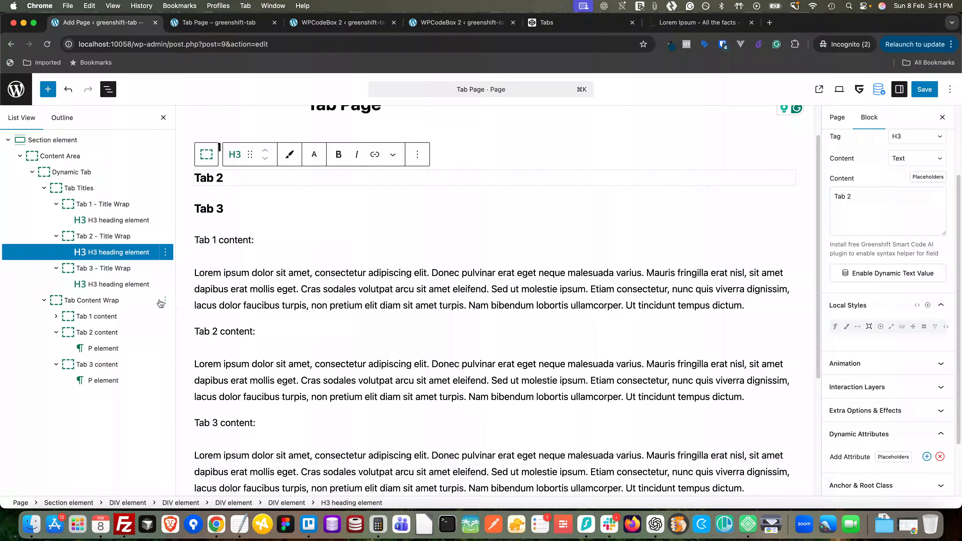
{"action": "left_click", "coordinate": [134, 284]}
{"action": "left_click", "coordinate": [827, 436]}
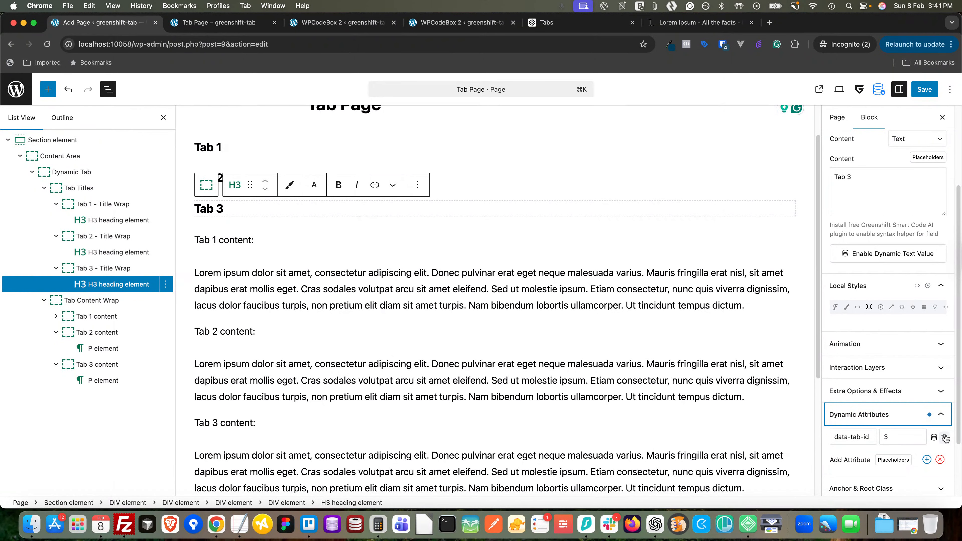
{"action": "left_click", "coordinate": [945, 437]}
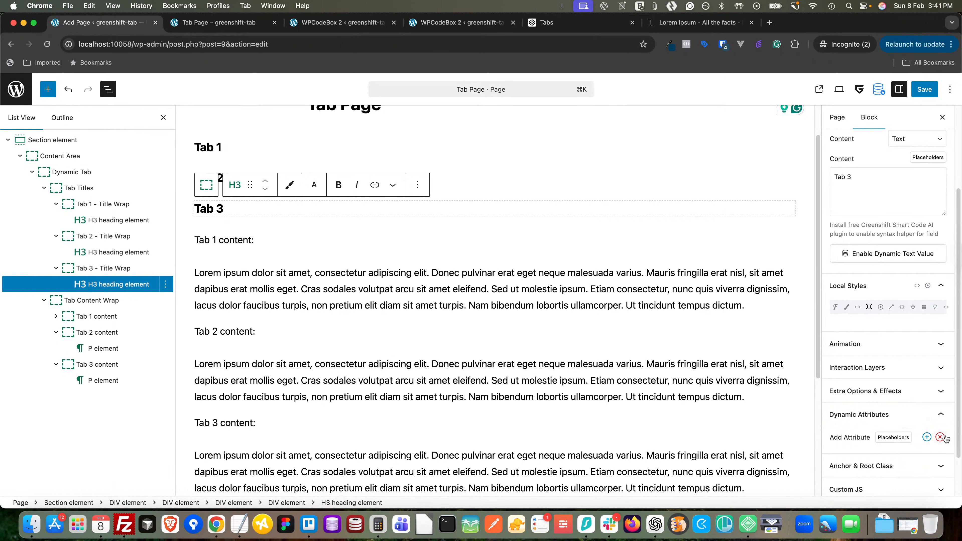
{"action": "left_click", "coordinate": [925, 90]}
Reload the live Tab Page and test switching between Tab 1, Tab 2 and Tab 3
{"action": "left_click", "coordinate": [212, 22]}
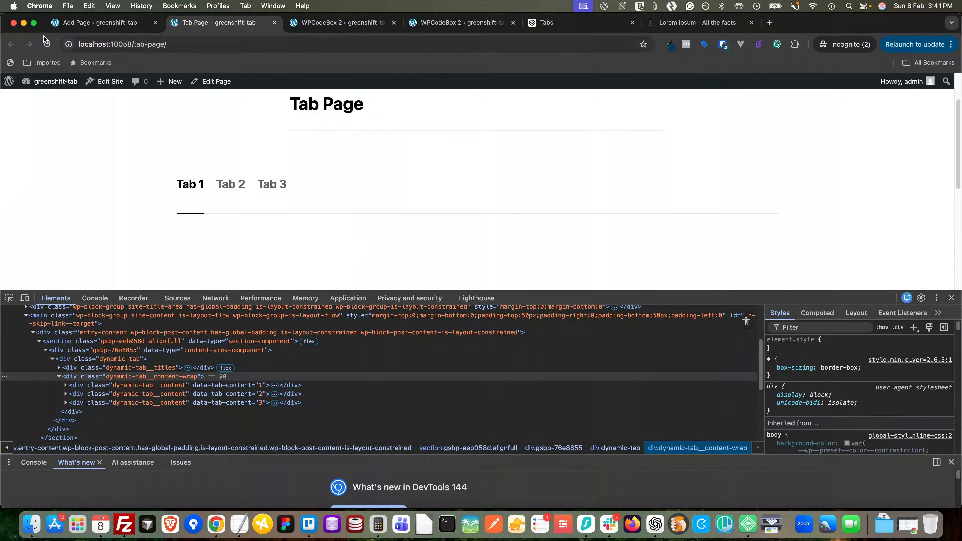
{"action": "left_click", "coordinate": [46, 44]}
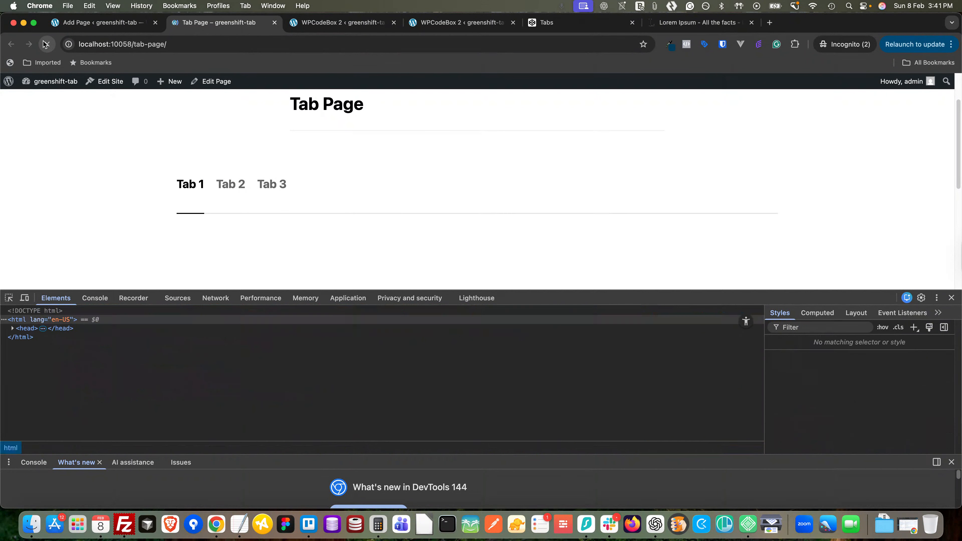
{"action": "scroll", "coordinate": [90, 179], "scroll_direction": "down", "scroll_amount": 4}
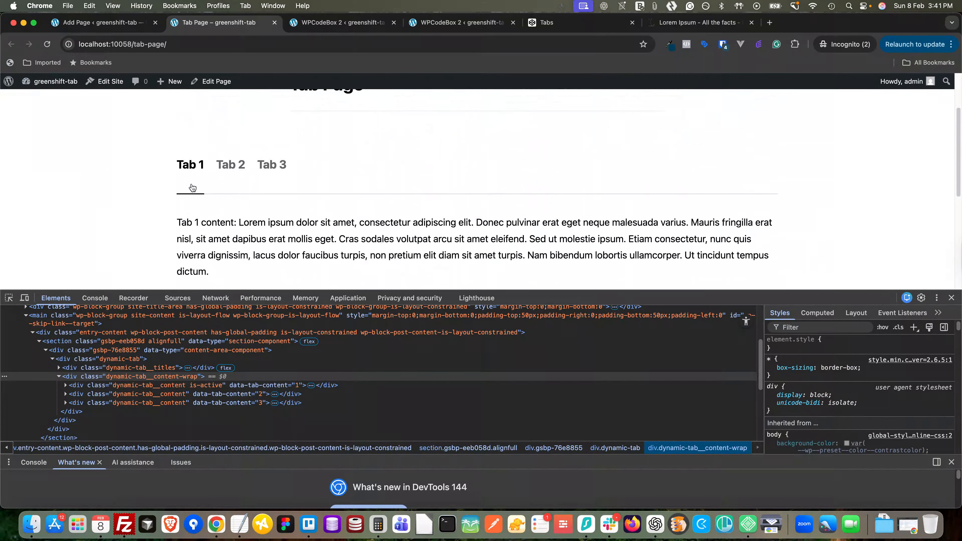
{"action": "left_click", "coordinate": [226, 169]}
{"action": "left_click", "coordinate": [282, 169]}
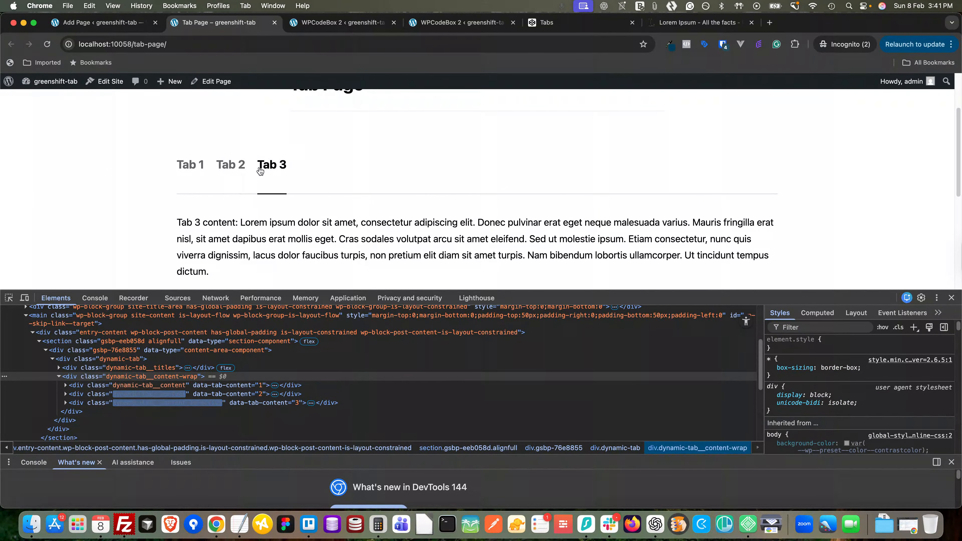
{"action": "left_click", "coordinate": [234, 169]}
{"action": "left_click", "coordinate": [191, 173]}
{"action": "left_click", "coordinate": [234, 169]}
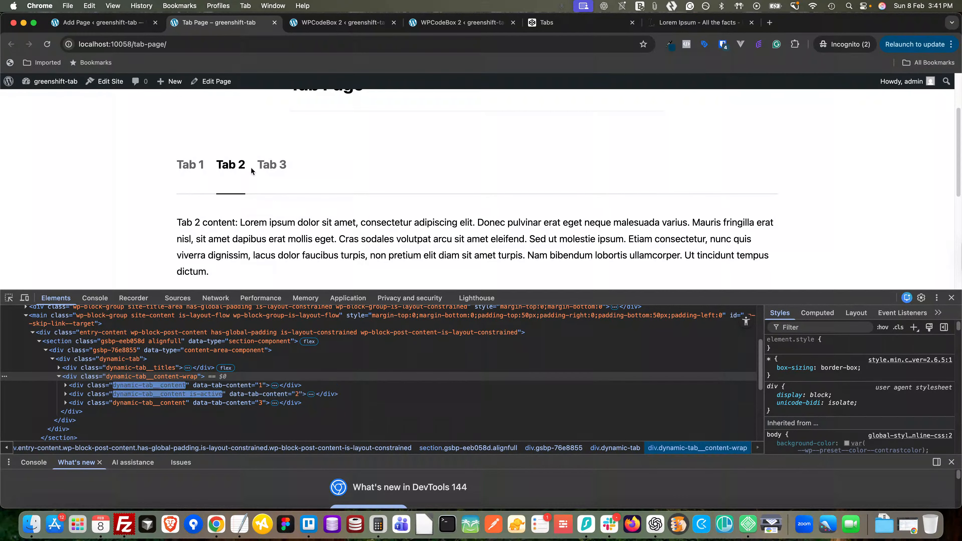
{"action": "left_click", "coordinate": [275, 170]}
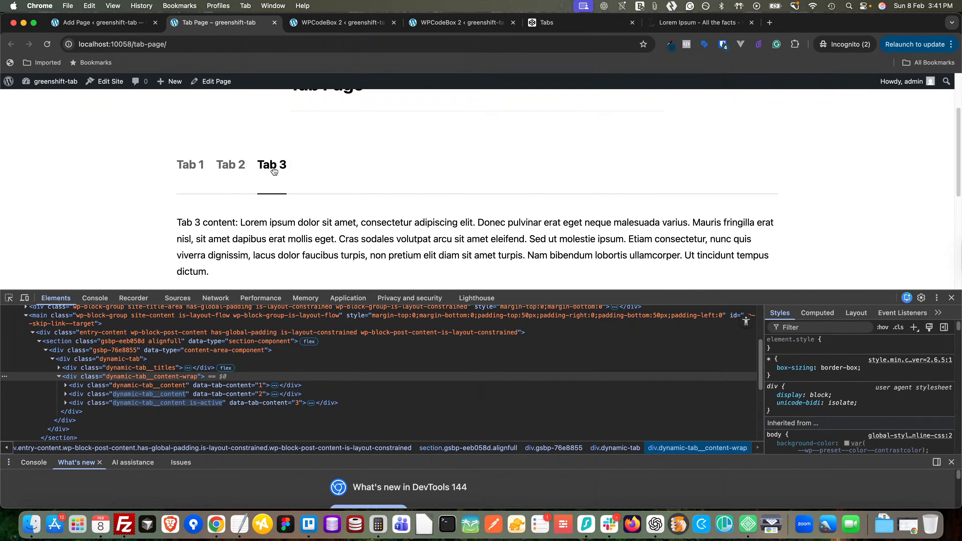
Dock the developer tools beside the page and narrow the viewport to check the mobile accordion layout, then restore the desktop width
{"action": "left_click", "coordinate": [935, 298]}
{"action": "left_click", "coordinate": [942, 316]}
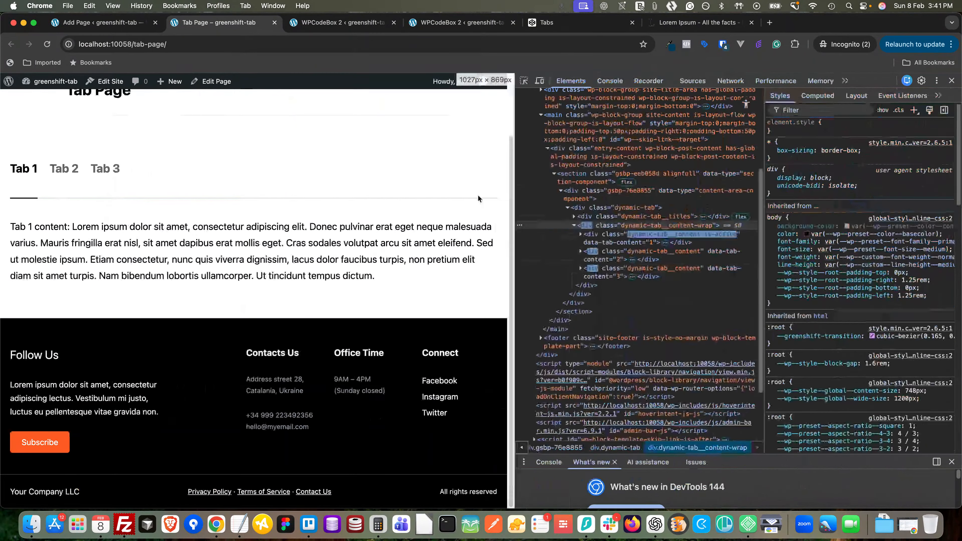
{"action": "left_click_drag", "start_coordinate": [511, 194], "coordinate": [346, 189]}
{"action": "scroll", "coordinate": [268, 366], "scroll_direction": "down", "scroll_amount": 5}
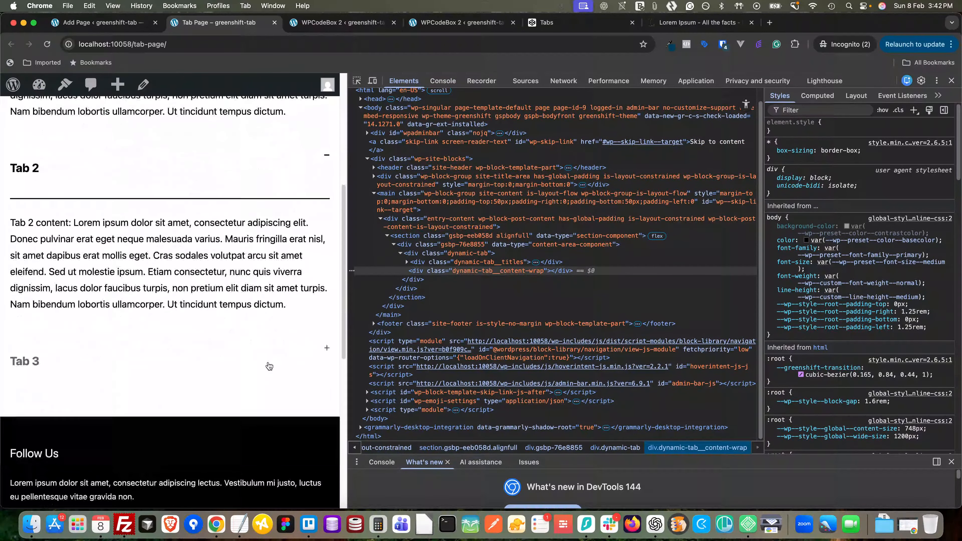
{"action": "scroll", "coordinate": [260, 359], "scroll_direction": "down", "scroll_amount": 3}
{"action": "scroll", "coordinate": [260, 358], "scroll_direction": "up", "scroll_amount": 8}
{"action": "scroll", "coordinate": [260, 359], "scroll_direction": "up", "scroll_amount": 3}
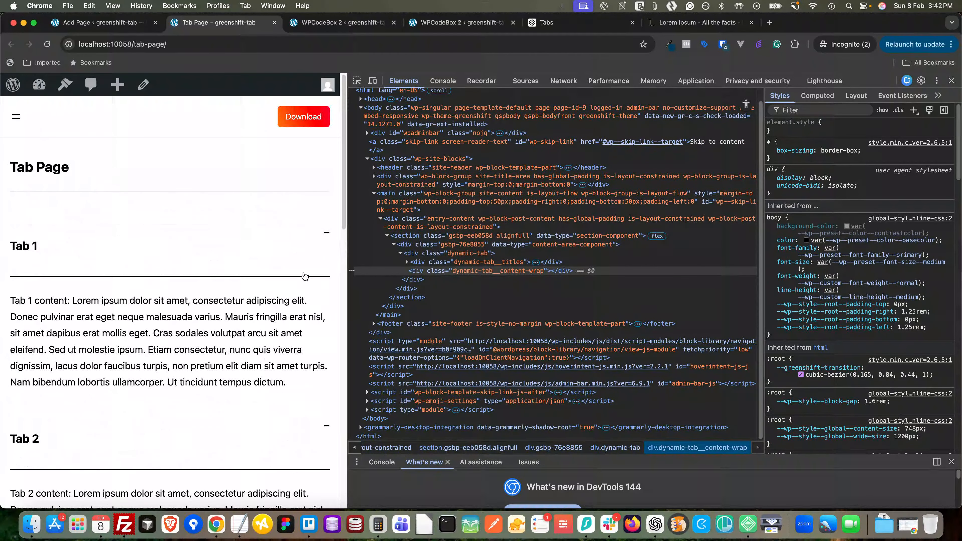
{"action": "left_click_drag", "start_coordinate": [349, 238], "coordinate": [740, 228]}
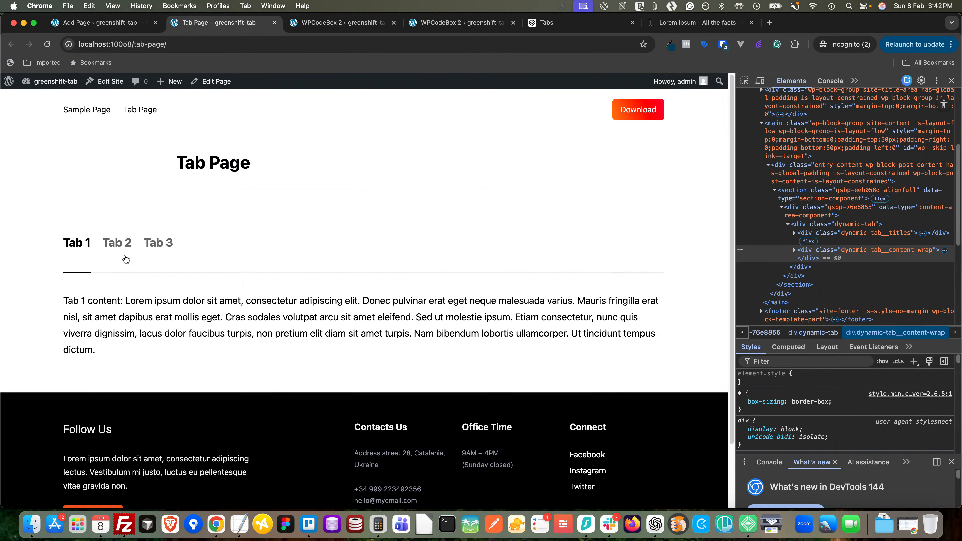
Open the ACF post types page in a new browser tab and start adding a post type
{"action": "left_click", "coordinate": [103, 23]}
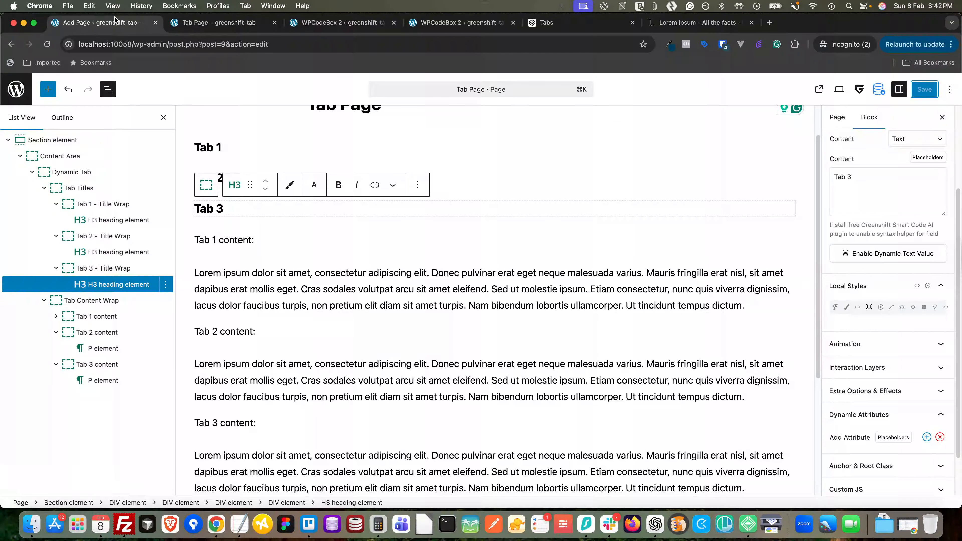
{"action": "left_click", "coordinate": [232, 24]}
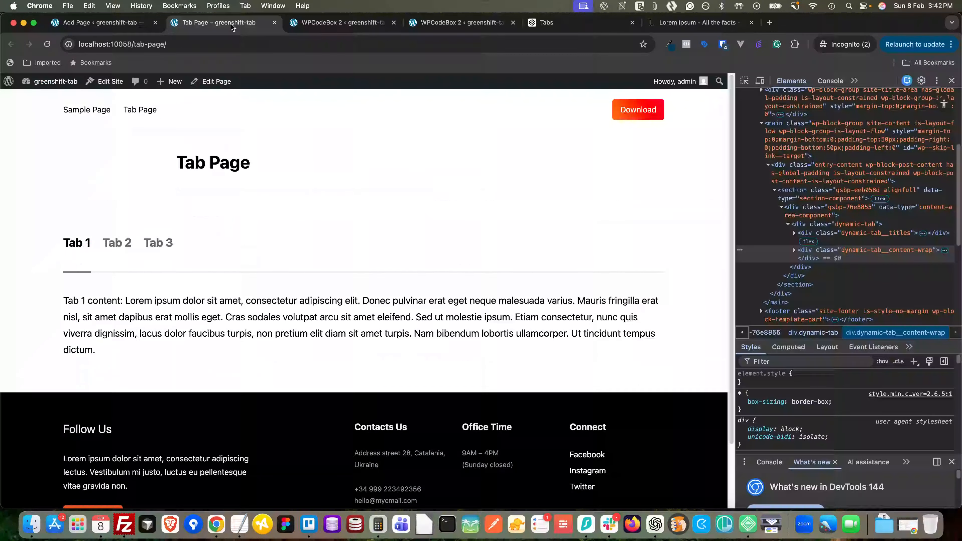
{"action": "left_click", "coordinate": [318, 22]}
{"action": "mouse_move", "coordinate": [81, 331]}
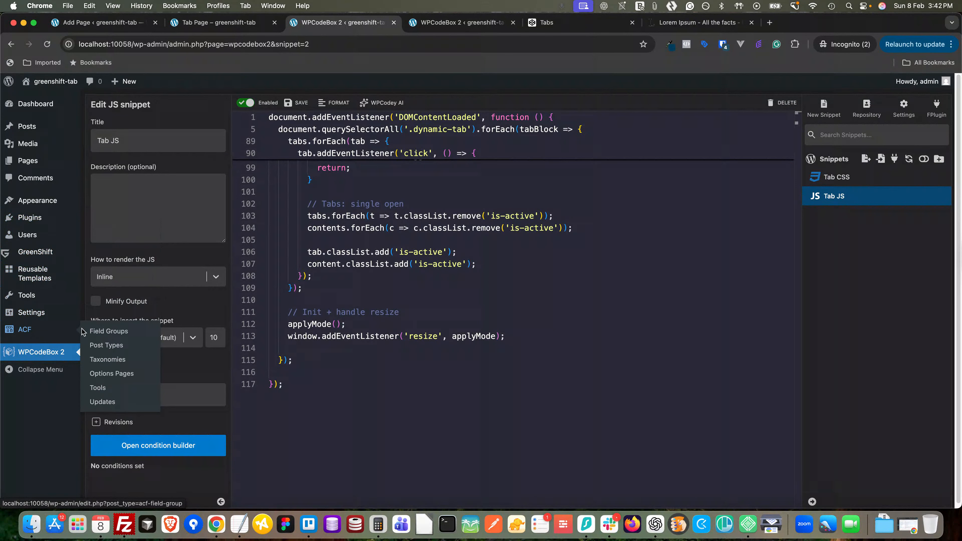
{"action": "right_click", "coordinate": [124, 345]}
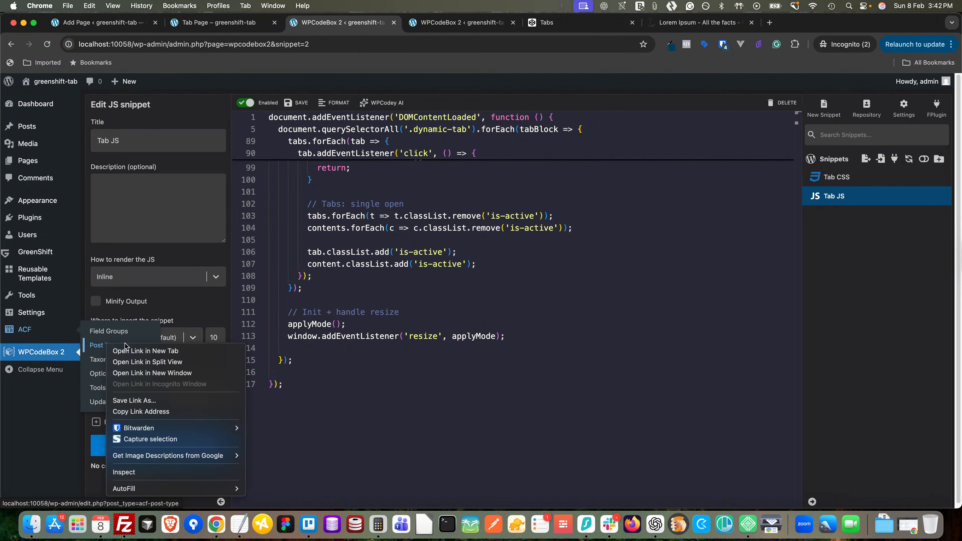
{"action": "left_click", "coordinate": [133, 352]}
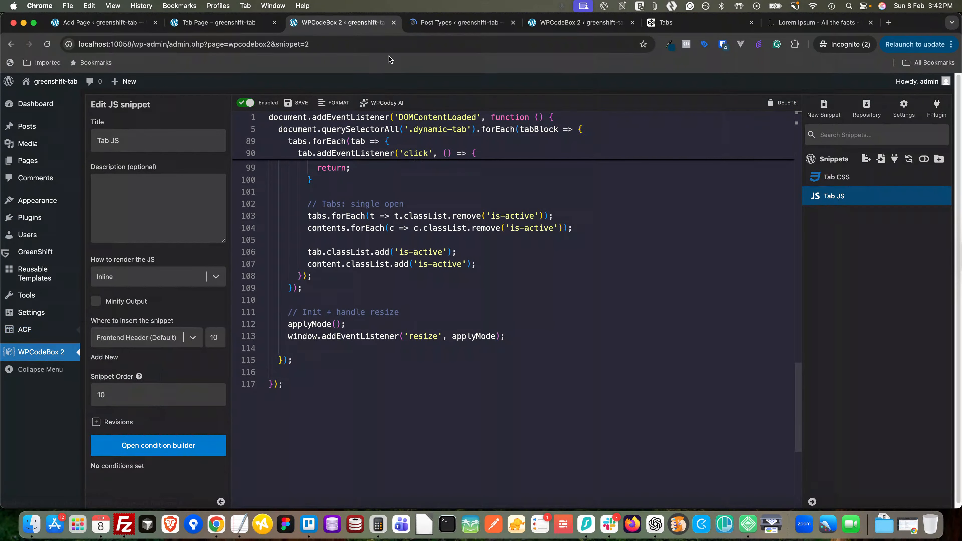
{"action": "left_click", "coordinate": [421, 23]}
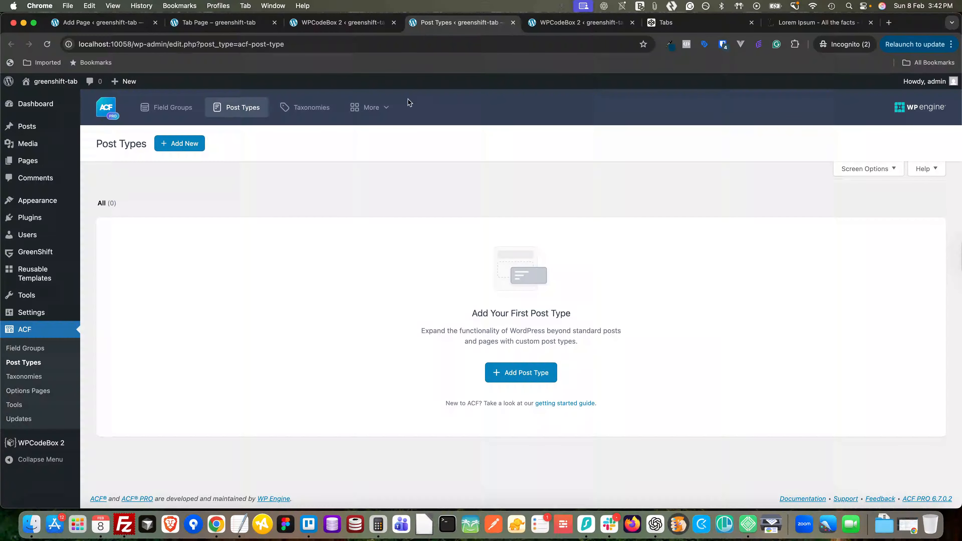
{"action": "left_click", "coordinate": [516, 372]}
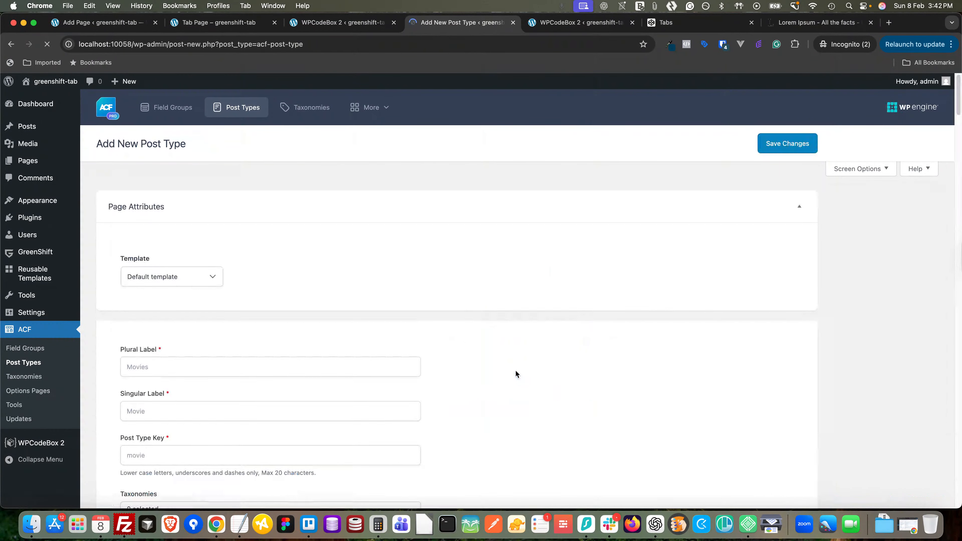
Set the post type's plural label to Services, singular label to Service and key to services, and save it
{"action": "left_click", "coordinate": [217, 367]}
{"action": "type", "text": "Servie"}
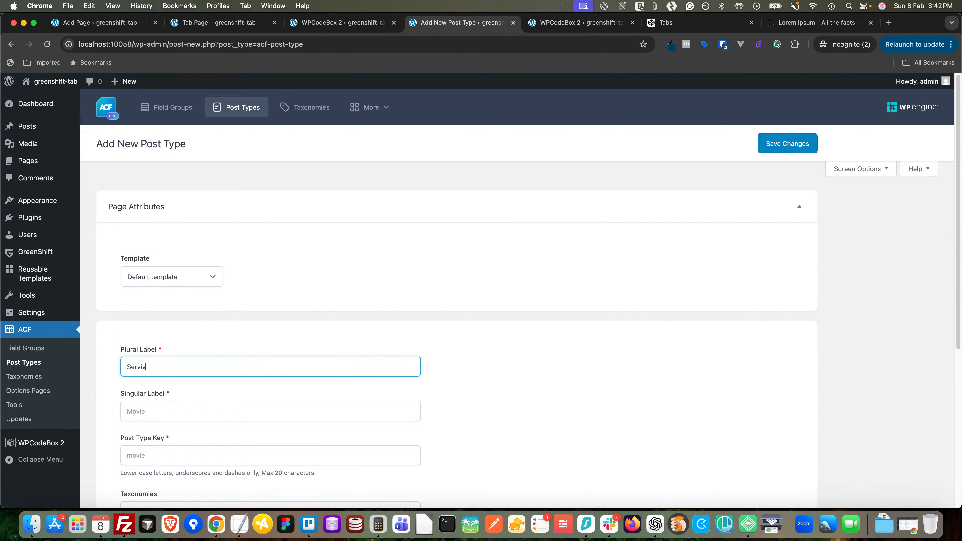
{"action": "scroll", "coordinate": [191, 382], "scroll_direction": "down", "scroll_amount": 1}
{"action": "left_click", "coordinate": [189, 386]}
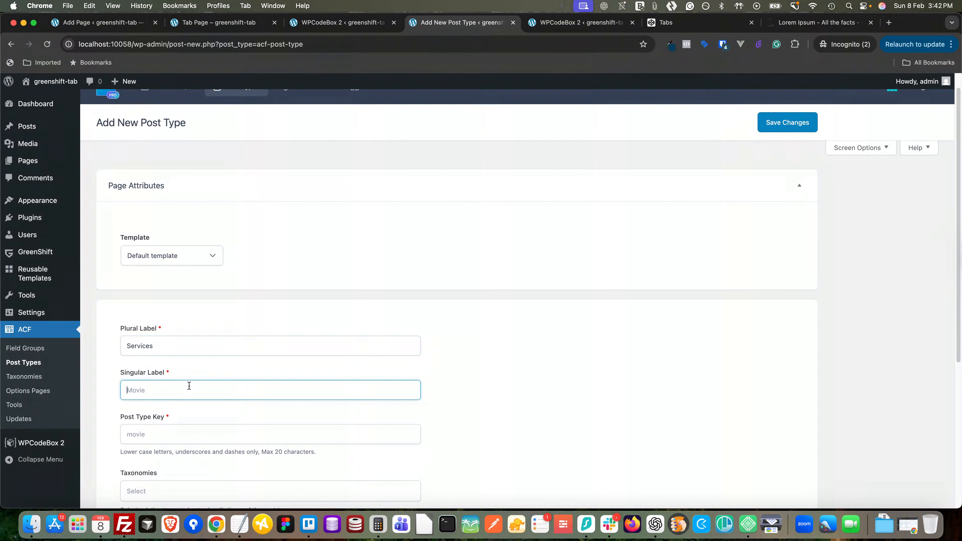
{"action": "type", "text": "Service"}
{"action": "left_click", "coordinate": [177, 429]}
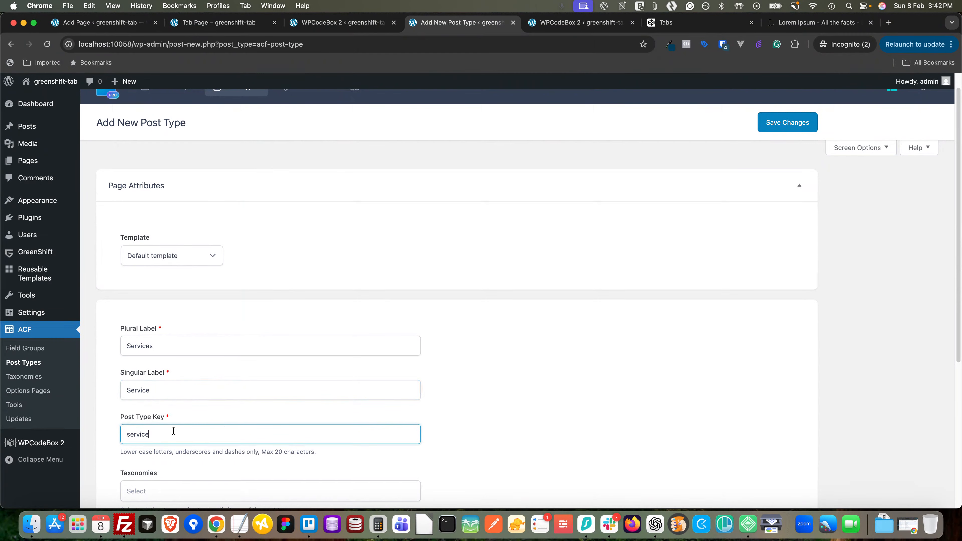
{"action": "scroll", "coordinate": [447, 428], "scroll_direction": "down", "scroll_amount": 3}
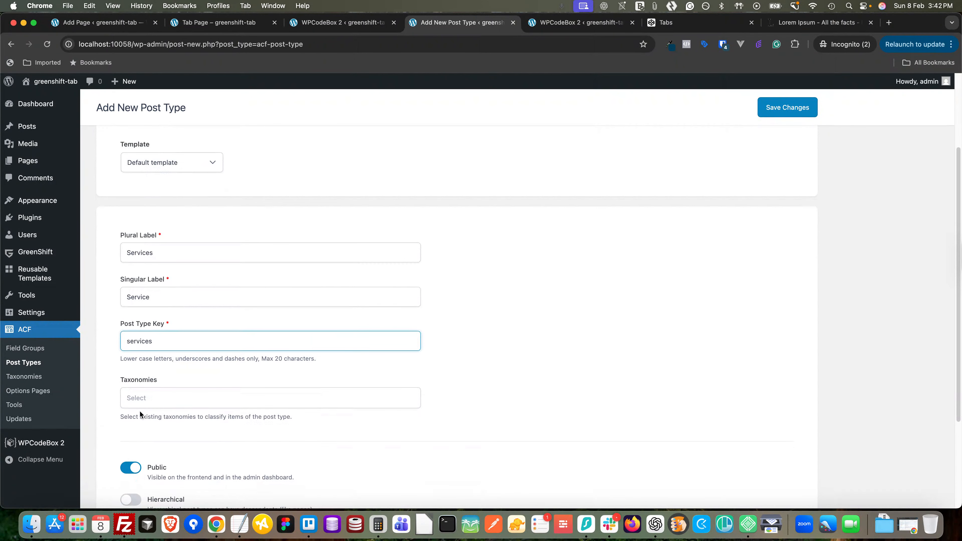
{"action": "scroll", "coordinate": [139, 410], "scroll_direction": "down", "scroll_amount": 4}
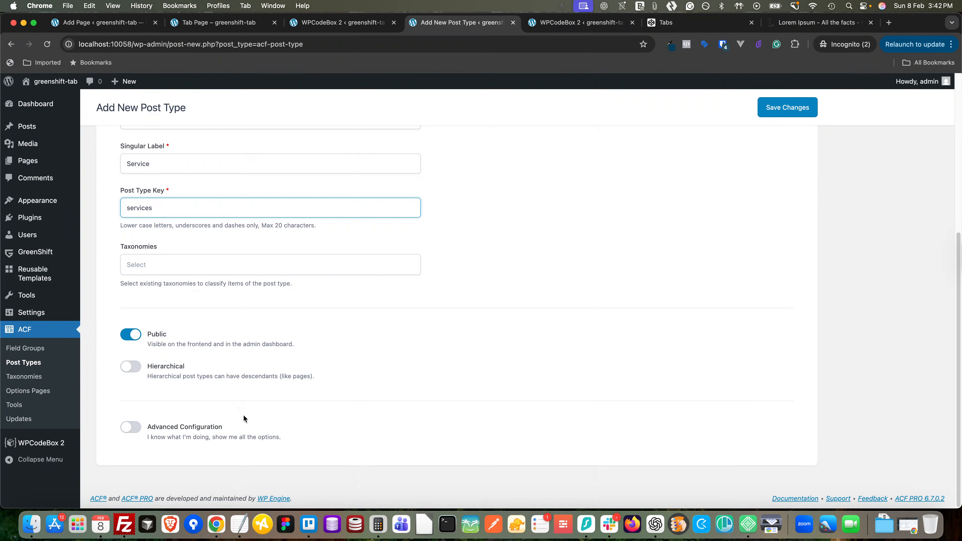
{"action": "scroll", "coordinate": [205, 370], "scroll_direction": "up", "scroll_amount": 1}
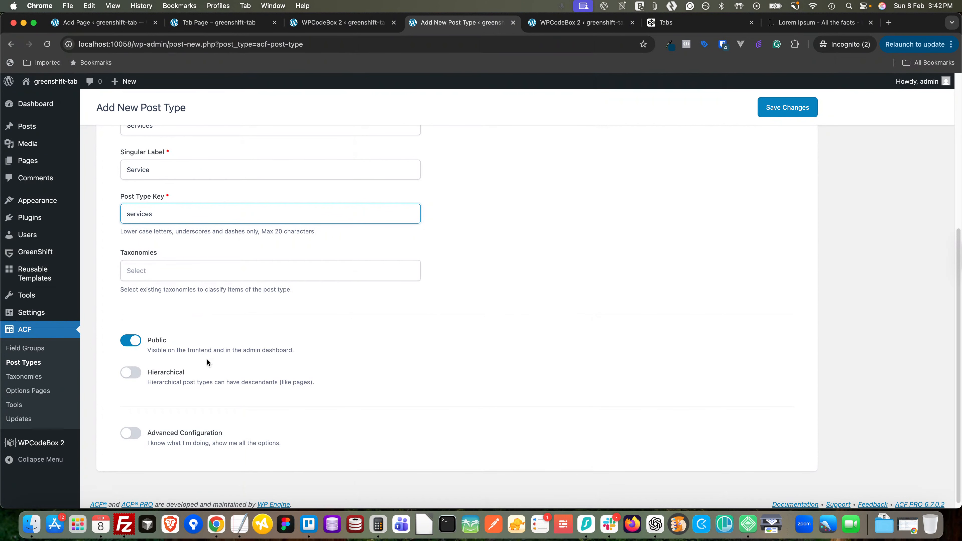
{"action": "scroll", "coordinate": [207, 361], "scroll_direction": "up", "scroll_amount": 3}
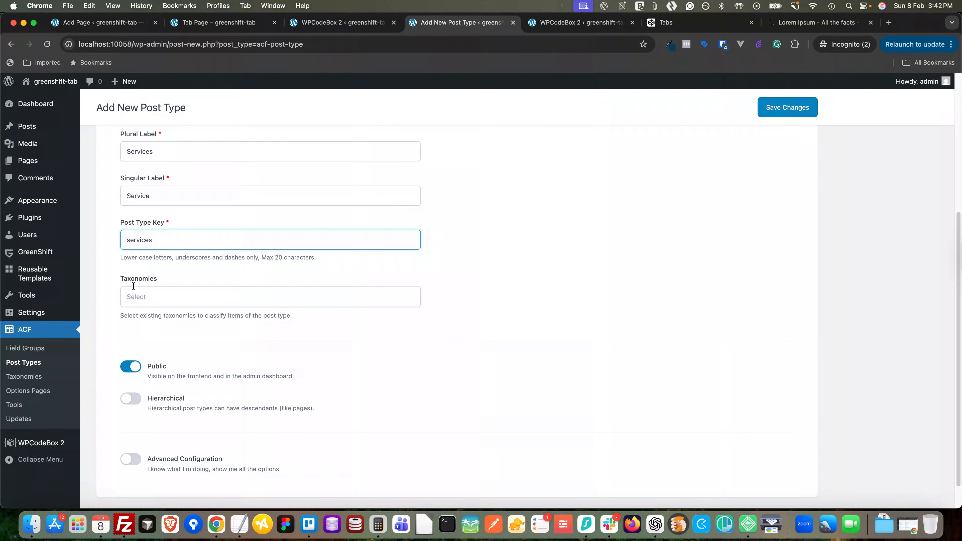
{"action": "left_click", "coordinate": [784, 107]}
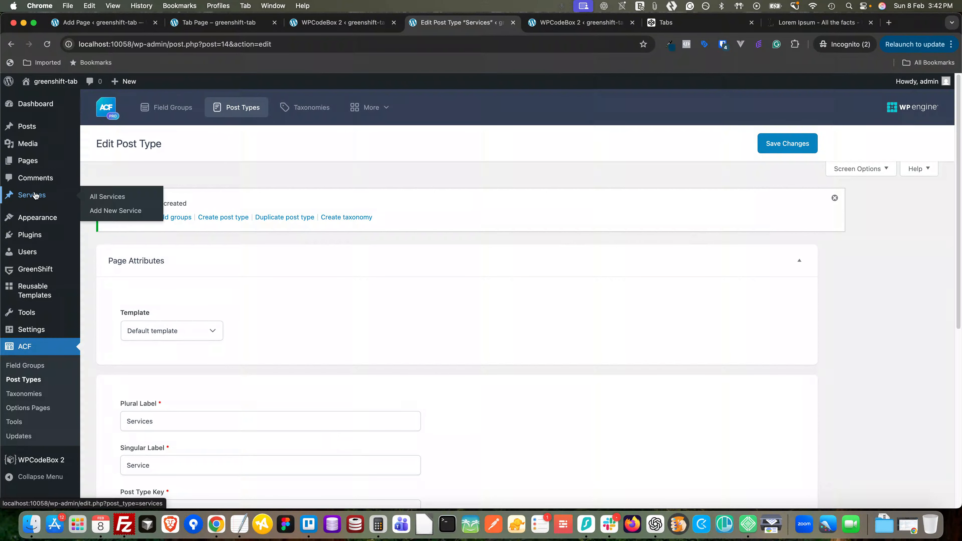
Add a new service post titled Automotive
{"action": "left_click", "coordinate": [34, 195]}
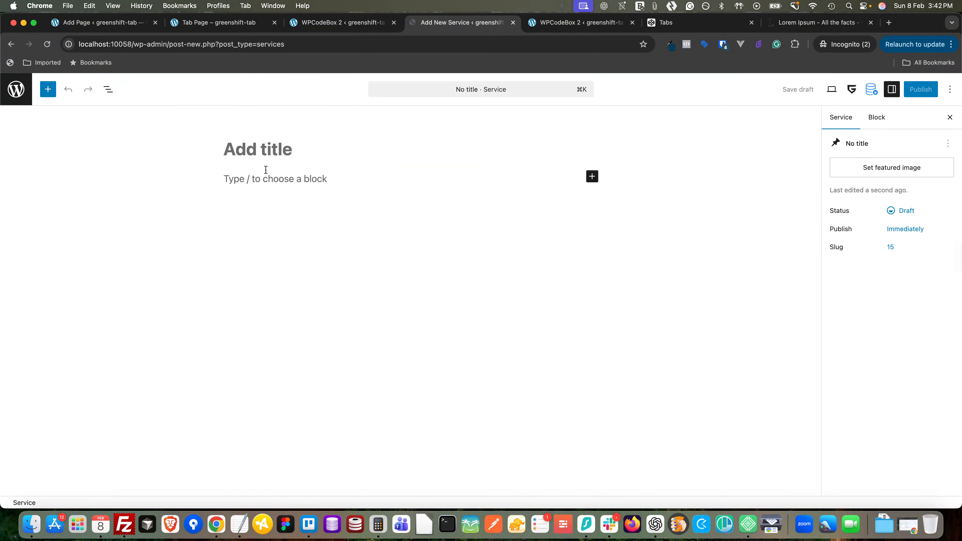
{"action": "type", "text": "Autom"}
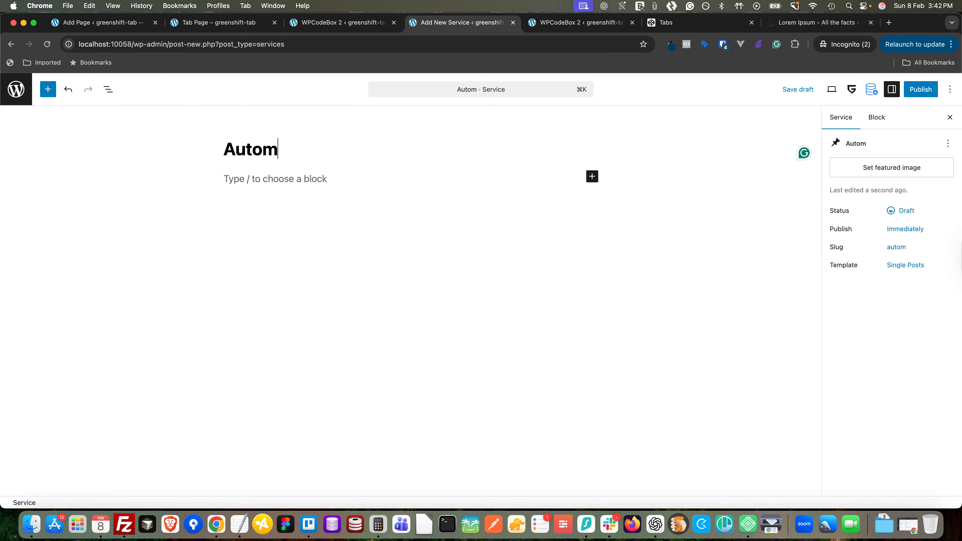
{"action": "type", "text": "ot"}
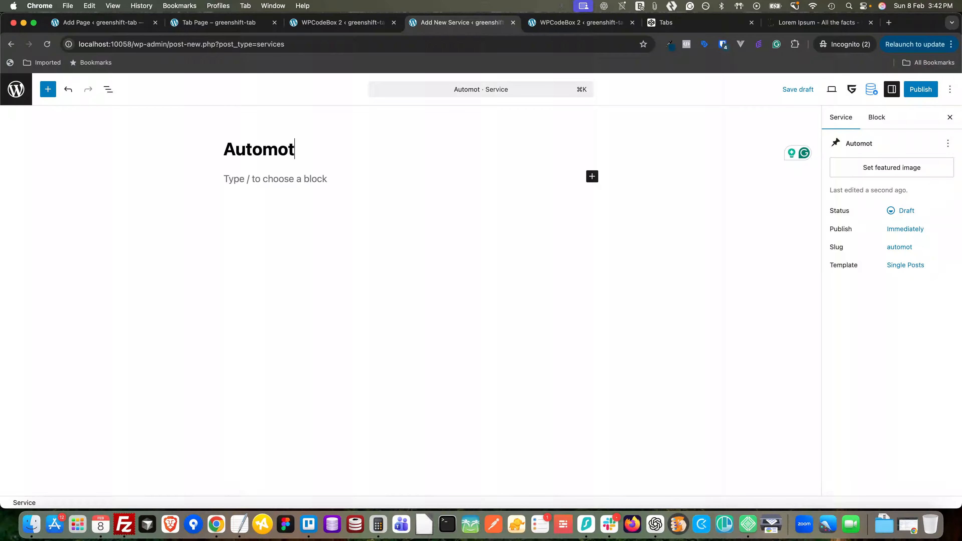
{"action": "type", "text": "ive"}
{"action": "left_click", "coordinate": [285, 180]}
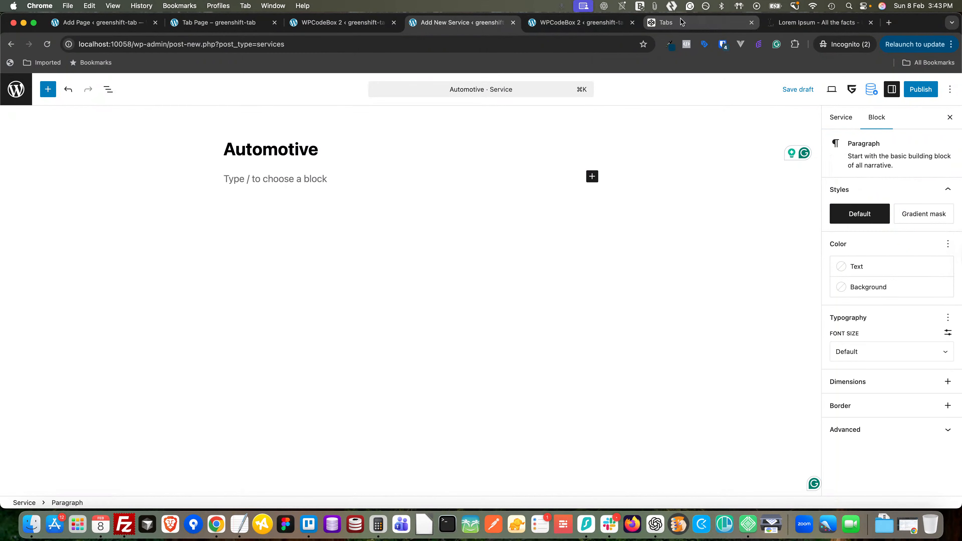
Copy the first two Lorem Ipsum paragraphs from lipsum.com and paste them as the Automotive service's content
{"action": "left_click", "coordinate": [816, 24]}
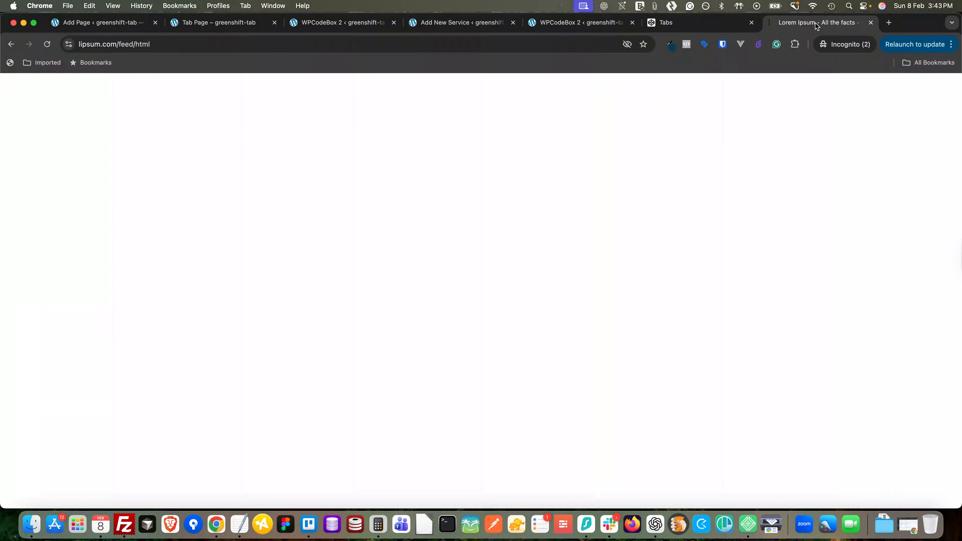
{"action": "left_click_drag", "start_coordinate": [252, 178], "coordinate": [423, 268]}
{"action": "key", "text": "super+c"}
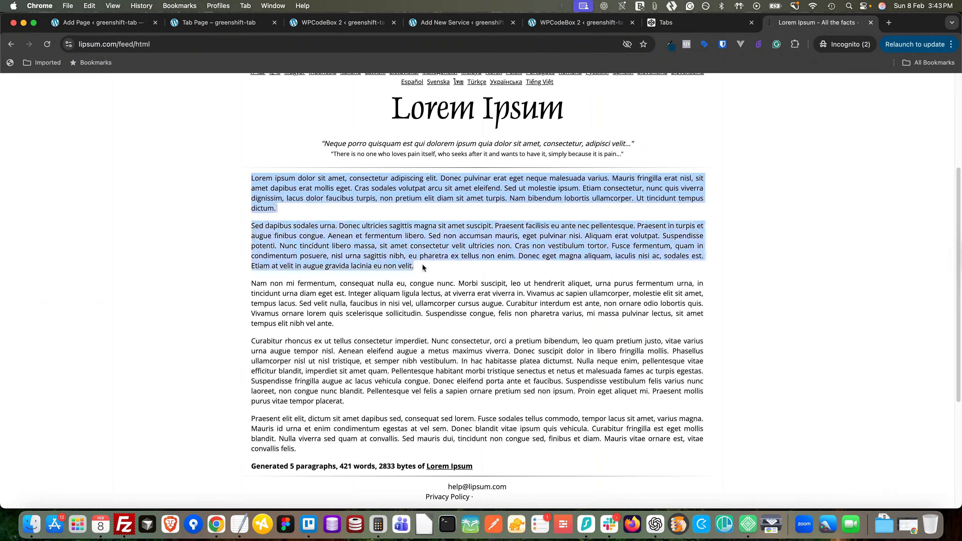
{"action": "left_click", "coordinate": [441, 30]}
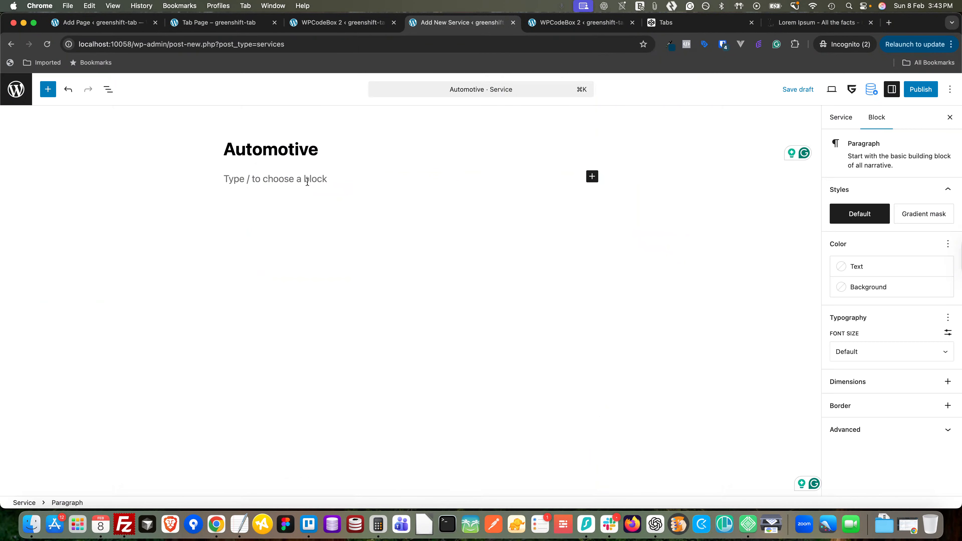
{"action": "key", "text": "super+v"}
{"action": "left_click", "coordinate": [449, 147]}
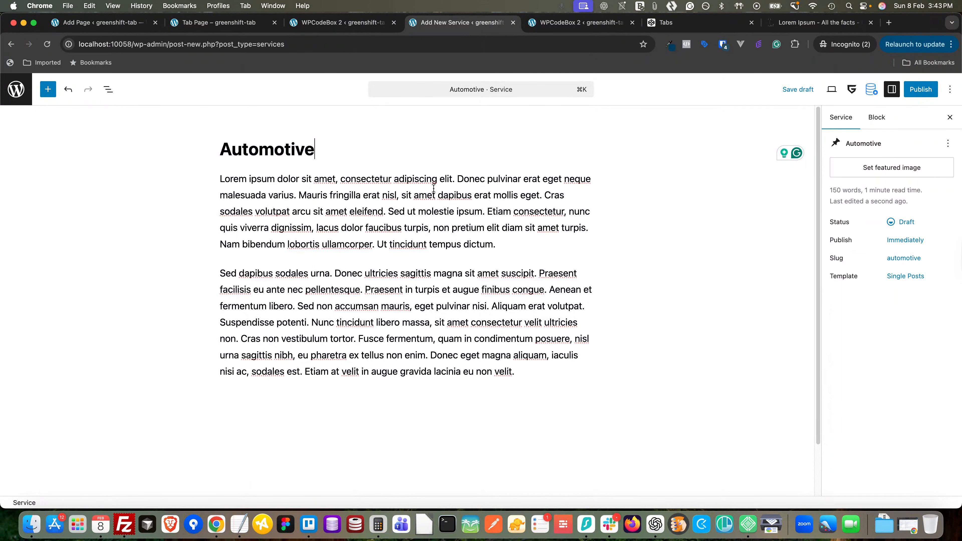
{"action": "left_click", "coordinate": [352, 212]}
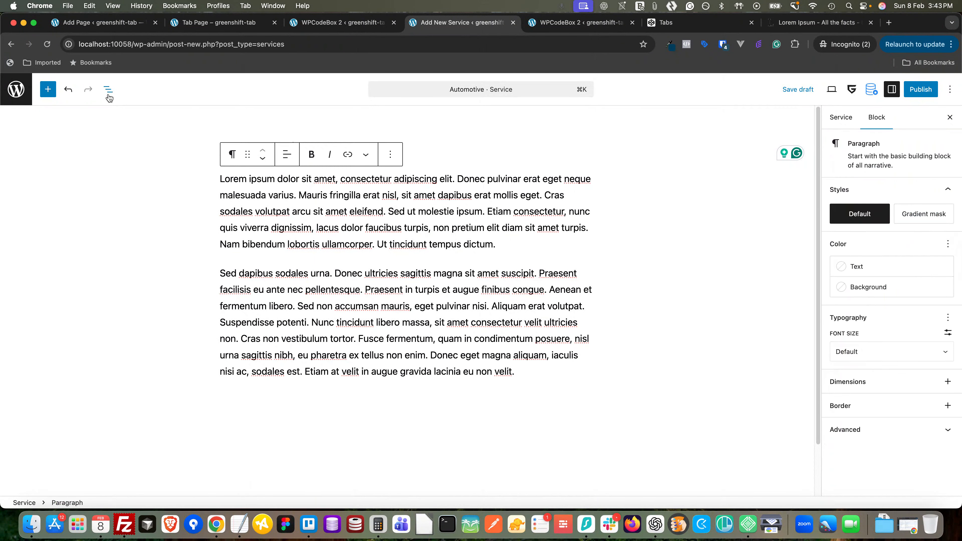
{"action": "left_click", "coordinate": [110, 94]}
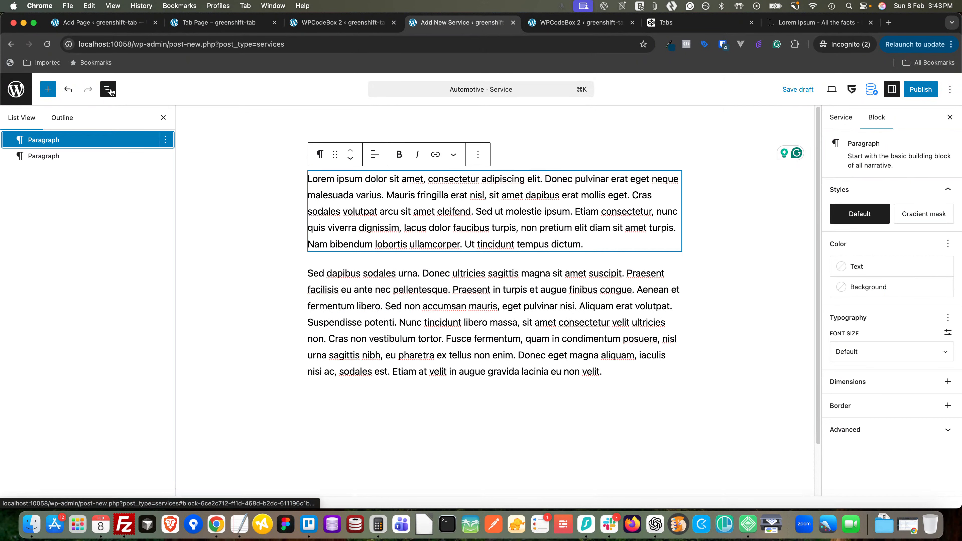
{"action": "right_click", "coordinate": [62, 142]}
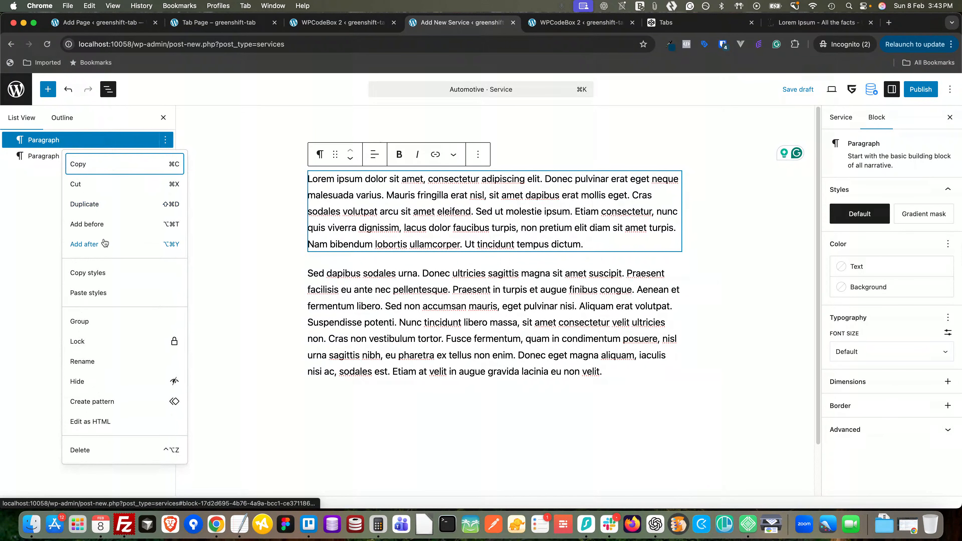
{"action": "left_click", "coordinate": [107, 224]}
{"action": "type", "text": "Tab 1"}
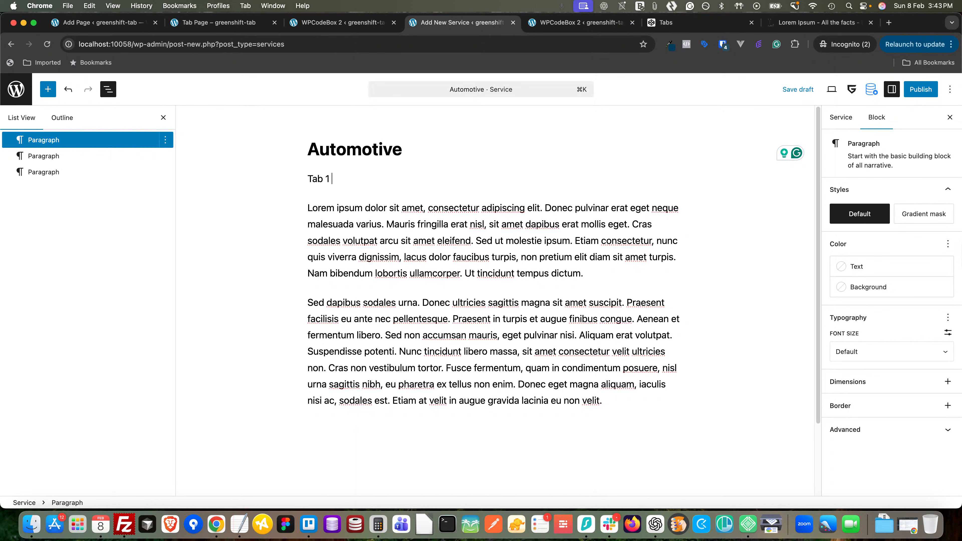
{"action": "key", "text": "BackSpace"}
{"action": "key", "text": "BackSpace"}
{"action": "key", "text": "BackSpace"}
{"action": "key", "text": "BackSpace"}
{"action": "key", "text": "BackSpace"}
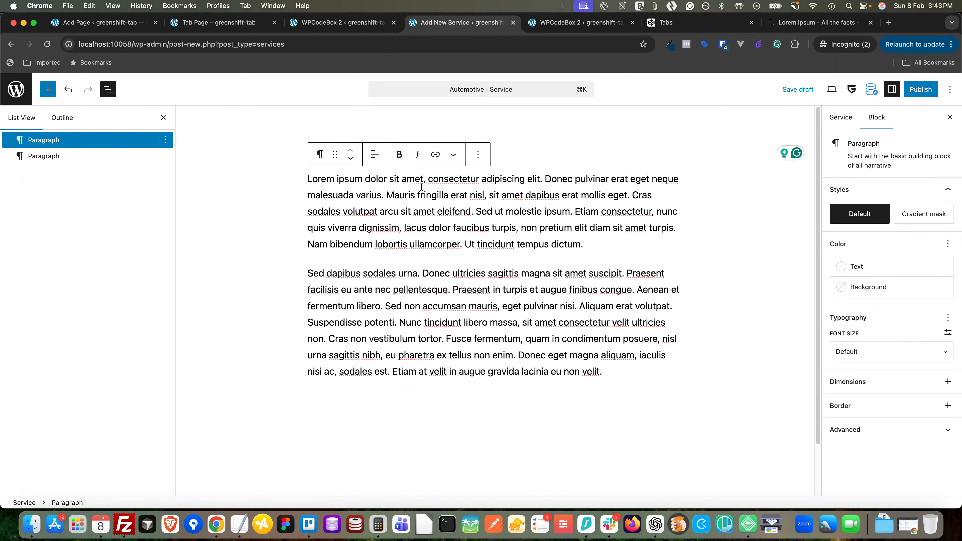
Publish the Automotive service and start another new service from the Services list
{"action": "left_click", "coordinate": [918, 89]}
{"action": "left_click", "coordinate": [916, 90]}
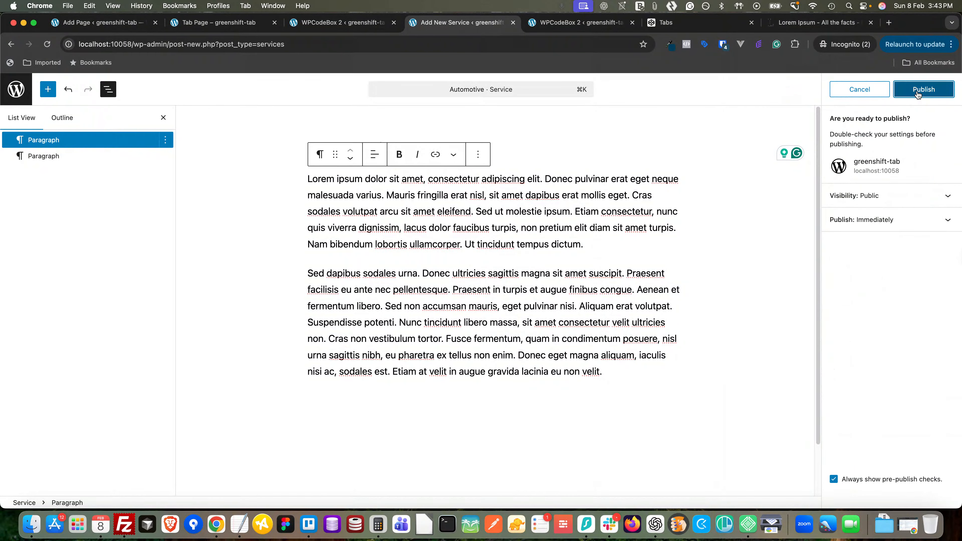
{"action": "left_click", "coordinate": [15, 93]}
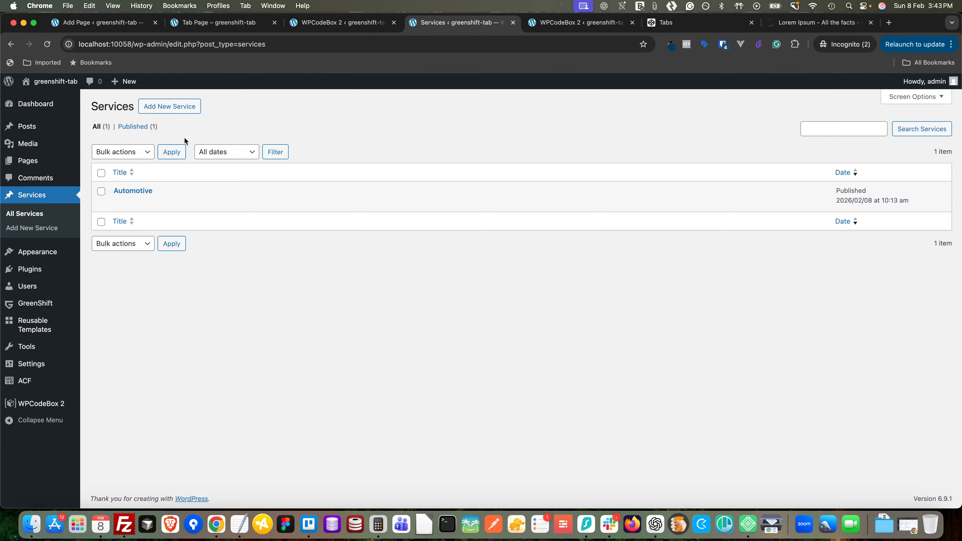
{"action": "left_click", "coordinate": [182, 107]}
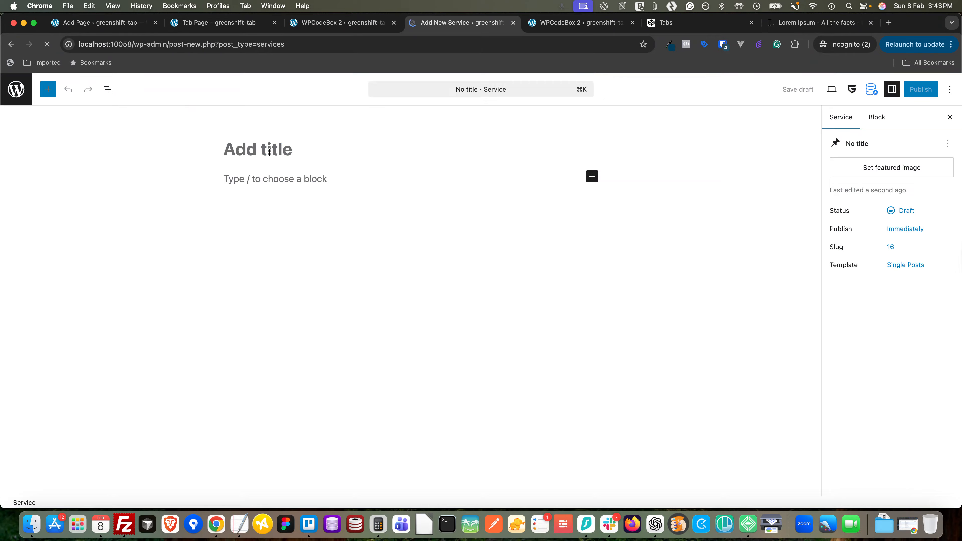
Title the new service Finance and paste the two copied Lorem Ipsum paragraphs as its content
{"action": "left_click", "coordinate": [269, 152]}
{"action": "type", "text": "Finan"}
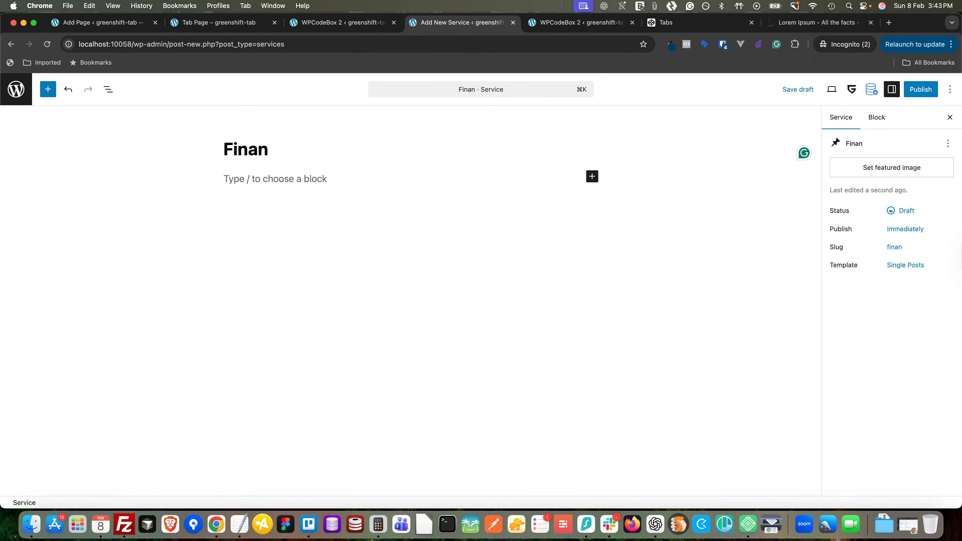
{"action": "type", "text": "ce"}
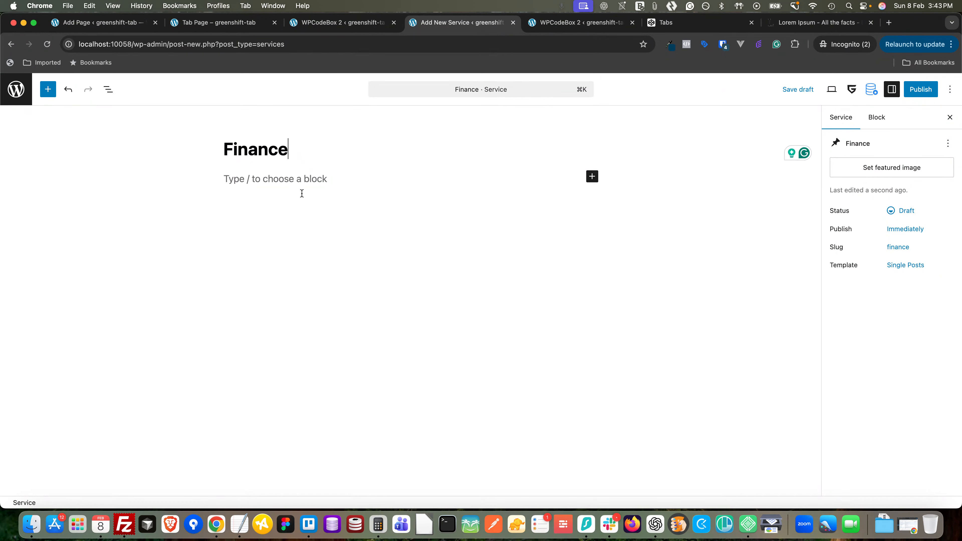
{"action": "left_click", "coordinate": [290, 179]}
{"action": "key", "text": "super+v"}
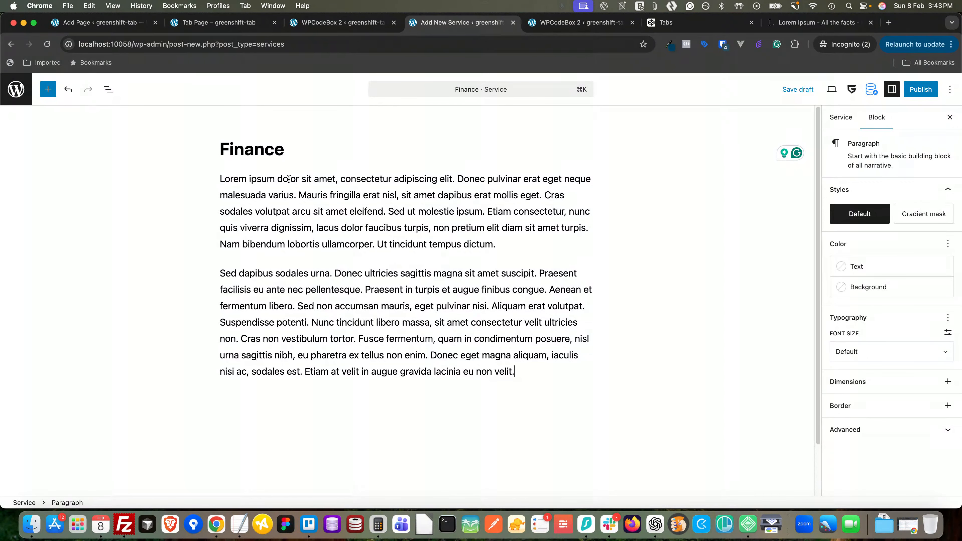
Publish the Finance service and start another new service from the Services list
{"action": "left_click", "coordinate": [921, 90]}
{"action": "left_click", "coordinate": [922, 92]}
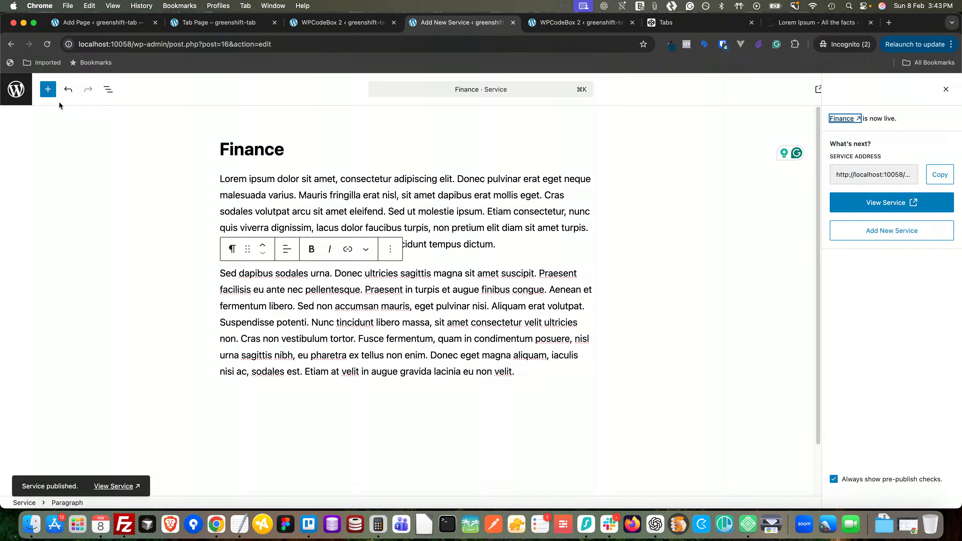
{"action": "left_click", "coordinate": [14, 94]}
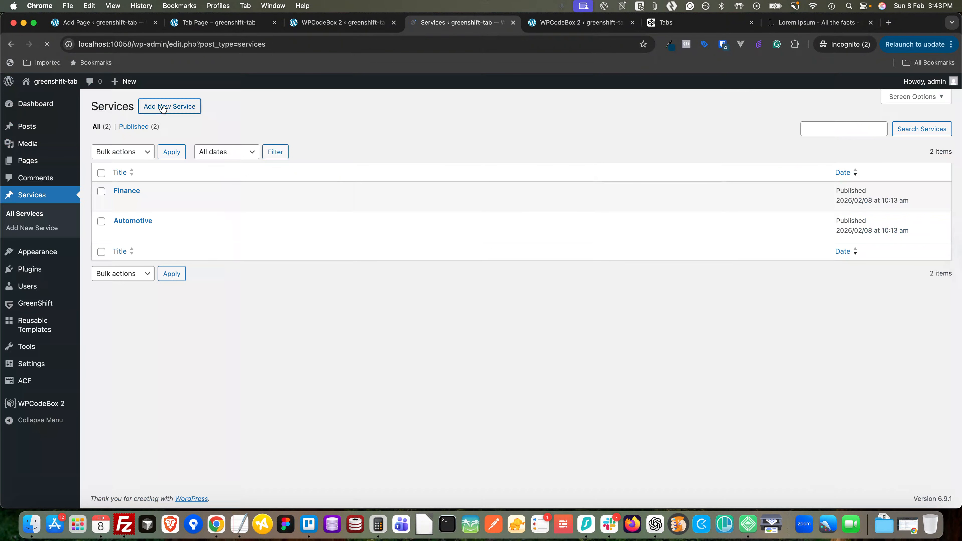
{"action": "left_click", "coordinate": [163, 109]}
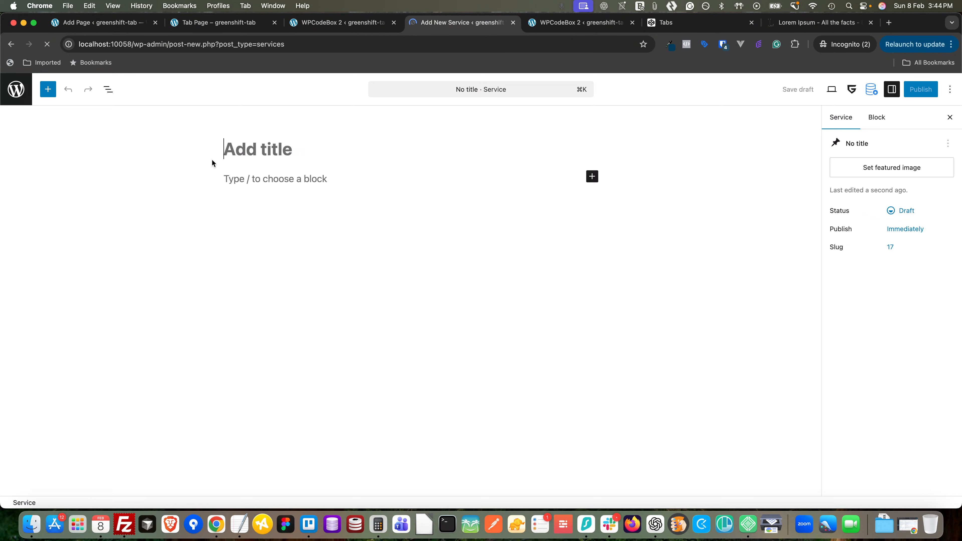
Title the new service IT Services and paste the same two Lorem Ipsum paragraphs as its content
{"action": "type", "text": "IT sear"}
{"action": "key", "text": "BackSpace"}
{"action": "key", "text": "BackSpace"}
{"action": "key", "text": "BackSpace"}
{"action": "key", "text": "BackSpace"}
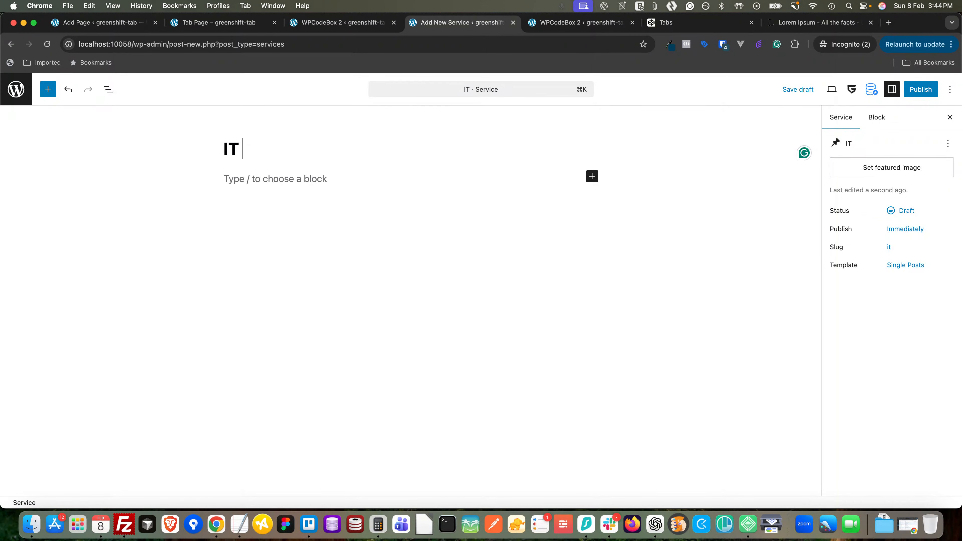
{"action": "type", "text": "S"}
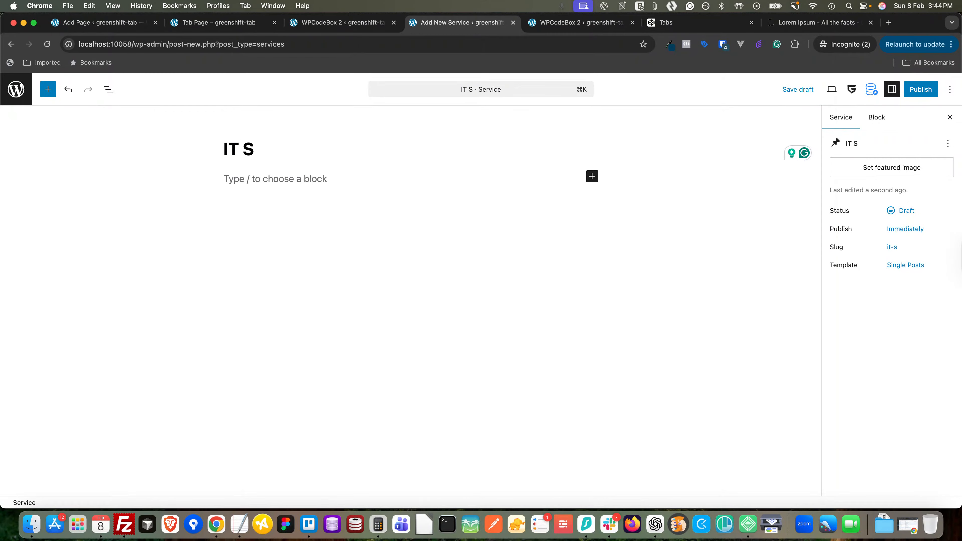
{"action": "type", "text": "ervices"}
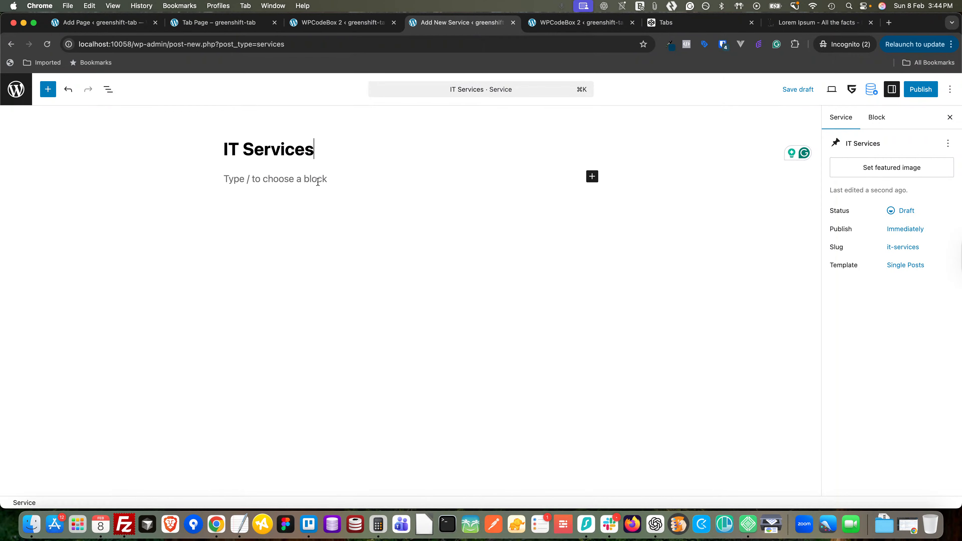
{"action": "left_click", "coordinate": [317, 182]}
{"action": "key", "text": "super+v"}
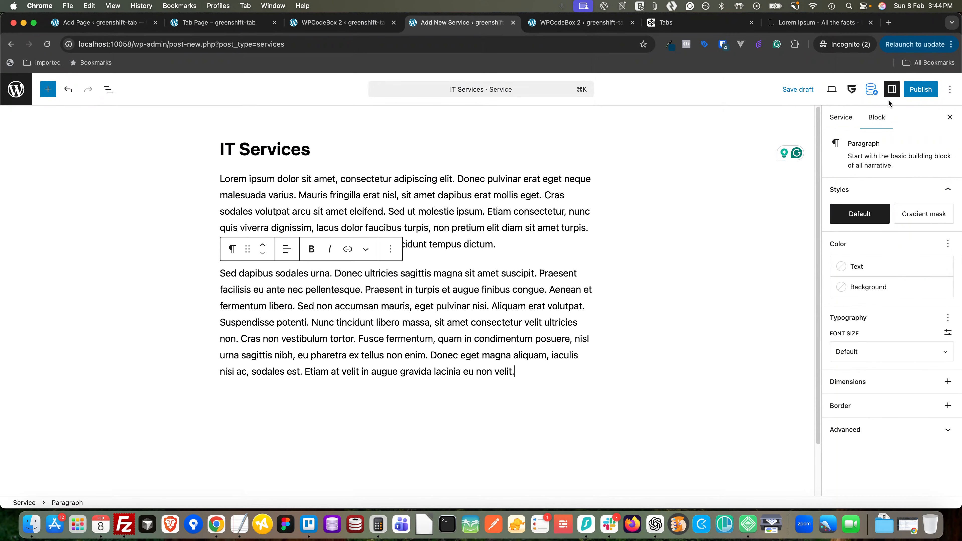
Publish the IT Services post and return to the Tab Page in the block editor
{"action": "left_click", "coordinate": [920, 90]}
{"action": "left_click", "coordinate": [919, 91]}
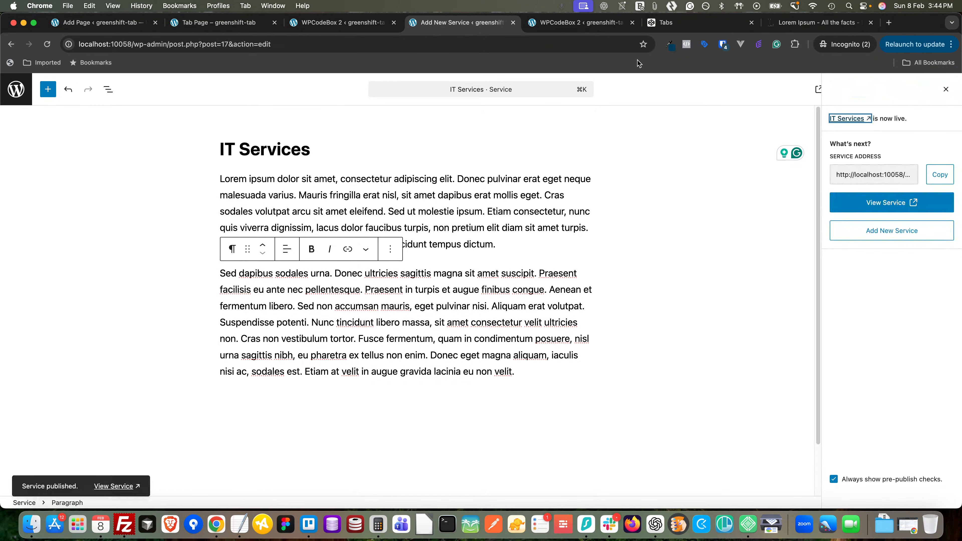
{"action": "left_click", "coordinate": [115, 26]}
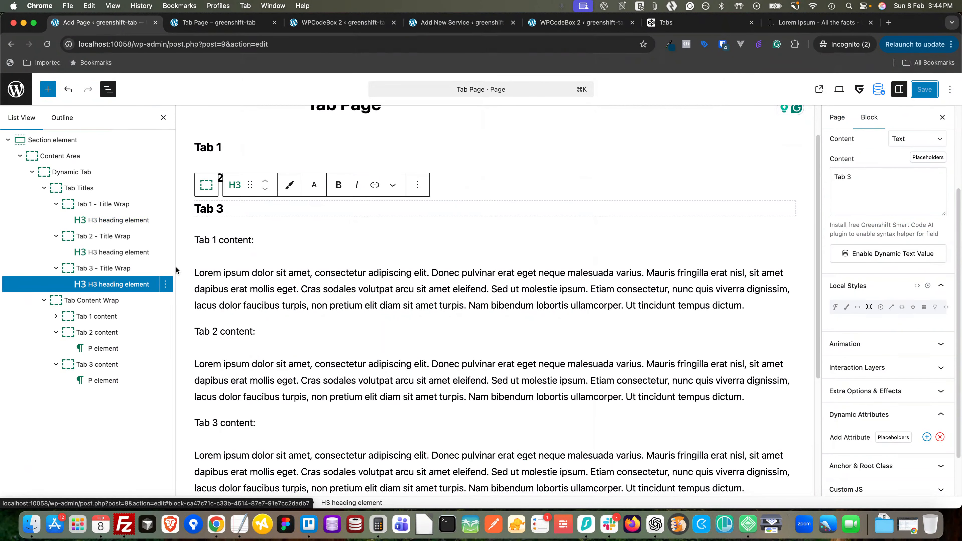
Collapse the section element holding the static tabs and duplicate it
{"action": "scroll", "coordinate": [216, 292], "scroll_direction": "down", "scroll_amount": 3}
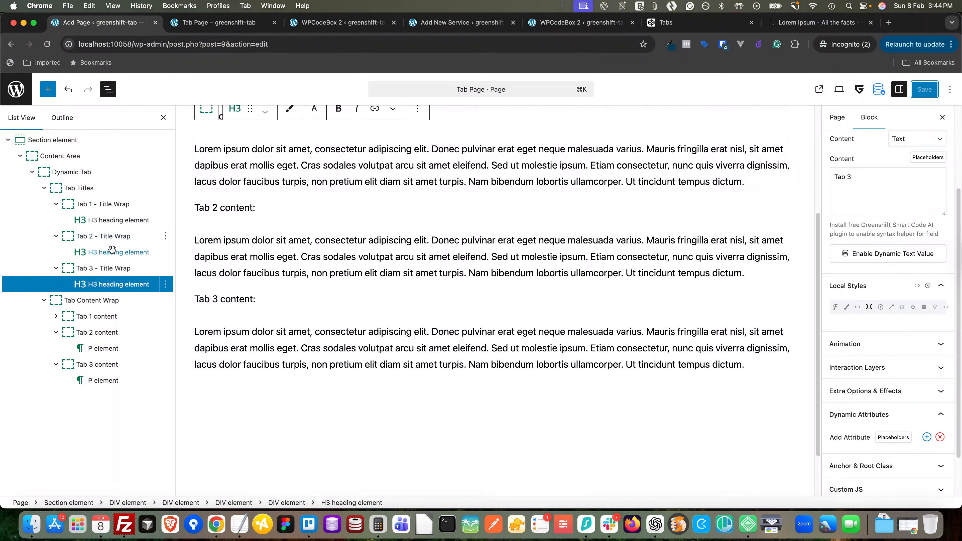
{"action": "left_click", "coordinate": [66, 140]}
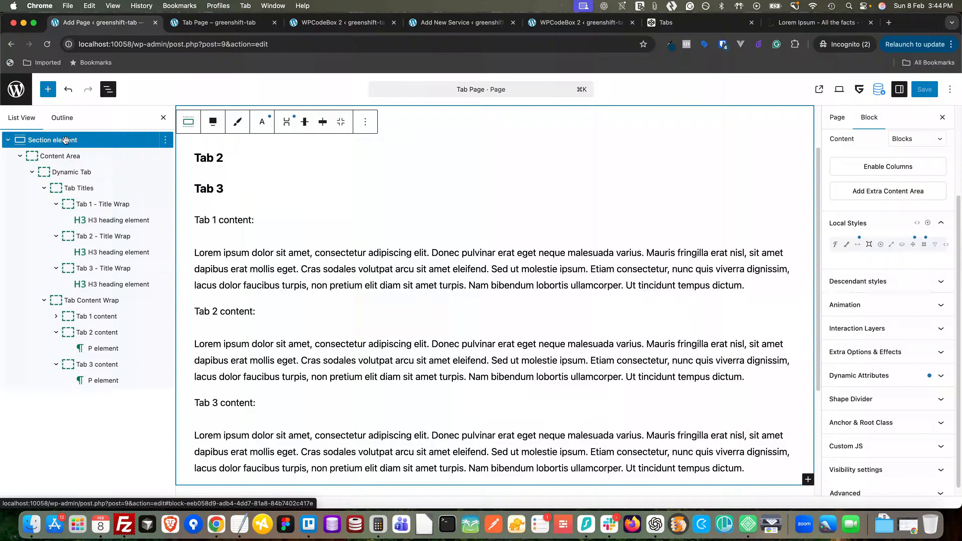
{"action": "left_click", "coordinate": [5, 140]}
{"action": "scroll", "coordinate": [255, 216], "scroll_direction": "up", "scroll_amount": 2}
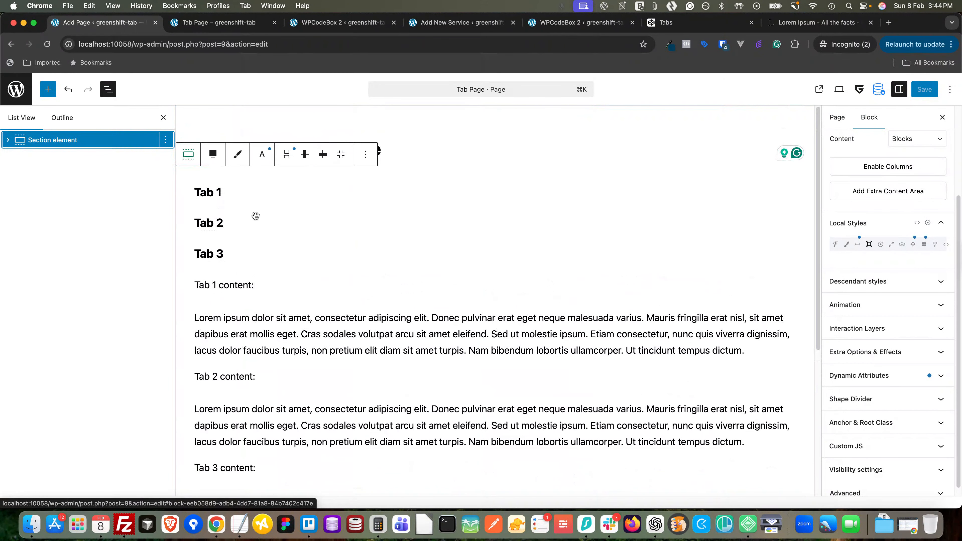
{"action": "right_click", "coordinate": [88, 144]}
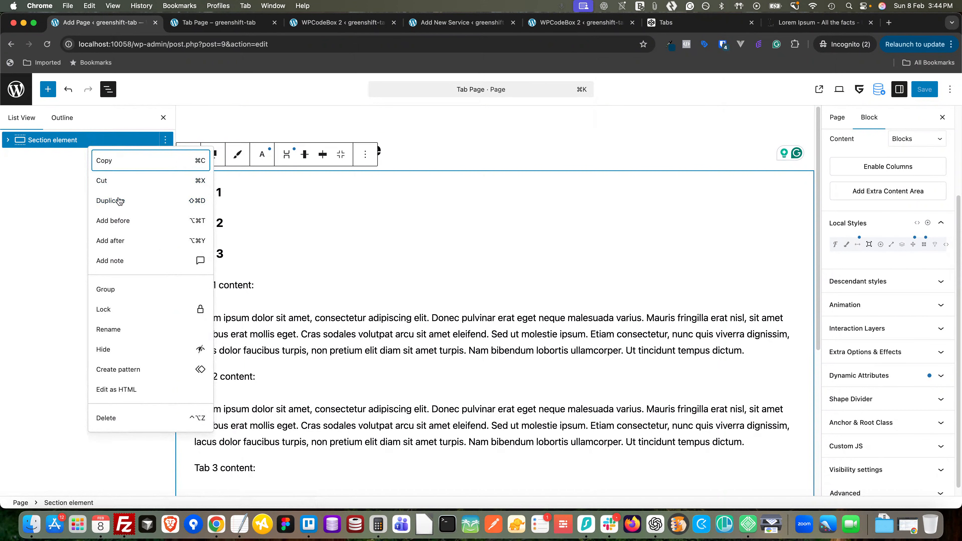
{"action": "left_click", "coordinate": [109, 201]}
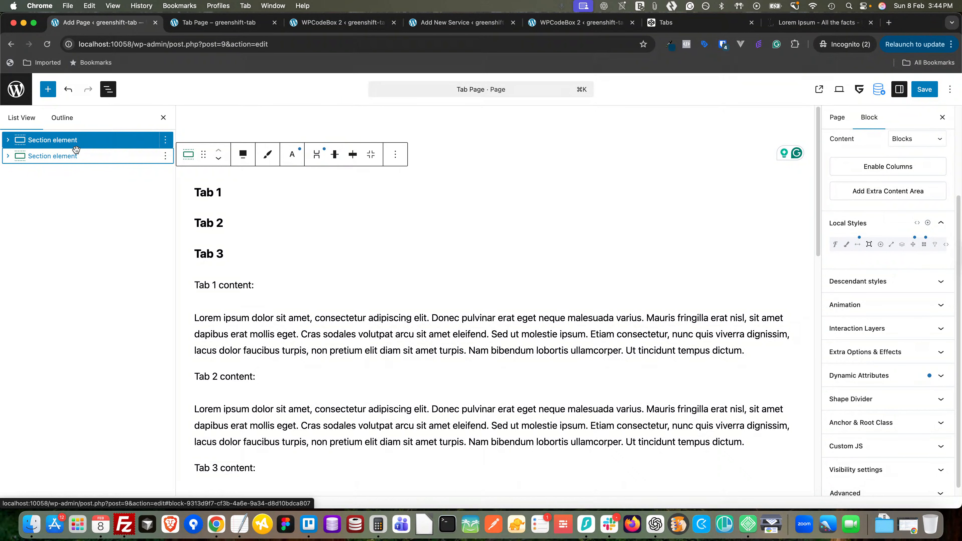
Expand the duplicated section's structure down to the title wraps inside Tab Titles
{"action": "left_click", "coordinate": [76, 155]}
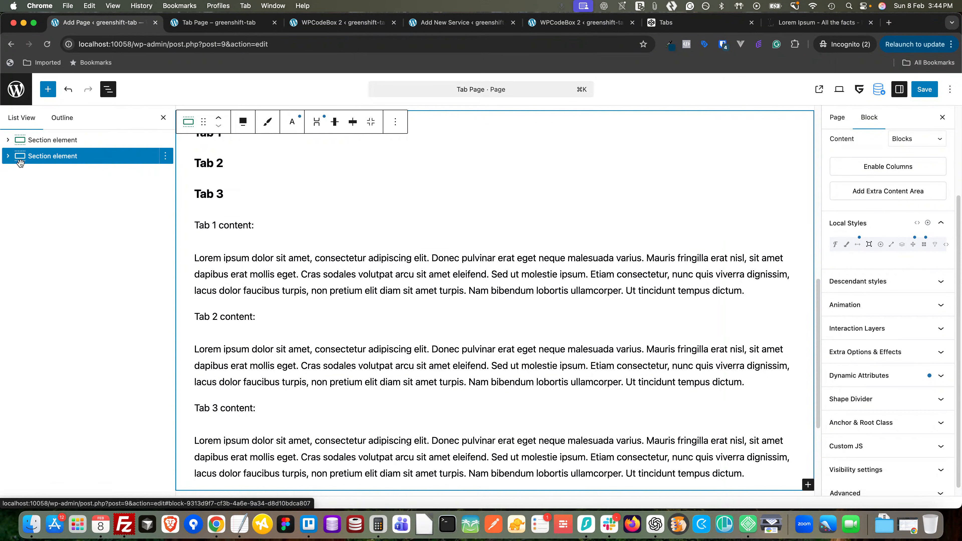
{"action": "left_click", "coordinate": [7, 157]}
{"action": "left_click", "coordinate": [20, 173]}
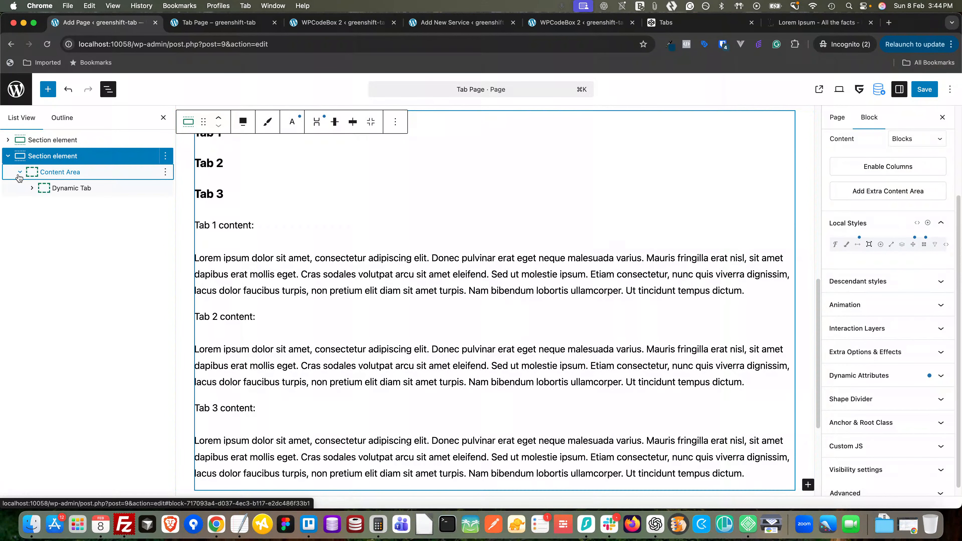
{"action": "left_click", "coordinate": [33, 189]}
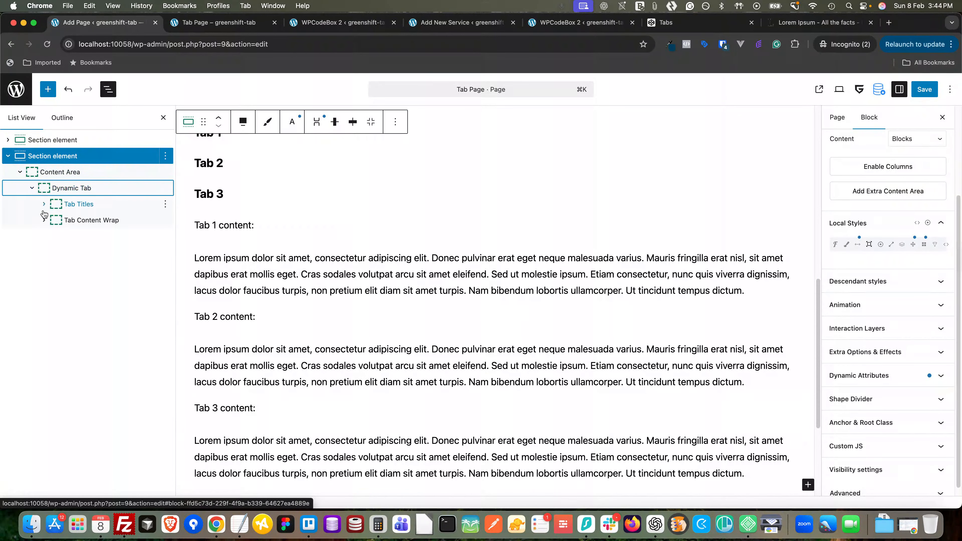
{"action": "left_click", "coordinate": [65, 204]}
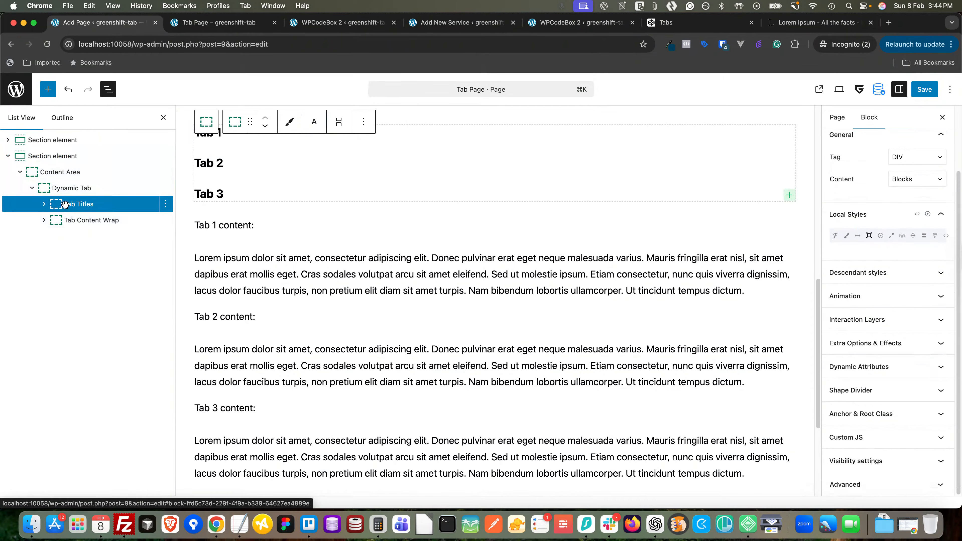
{"action": "left_click", "coordinate": [43, 204]}
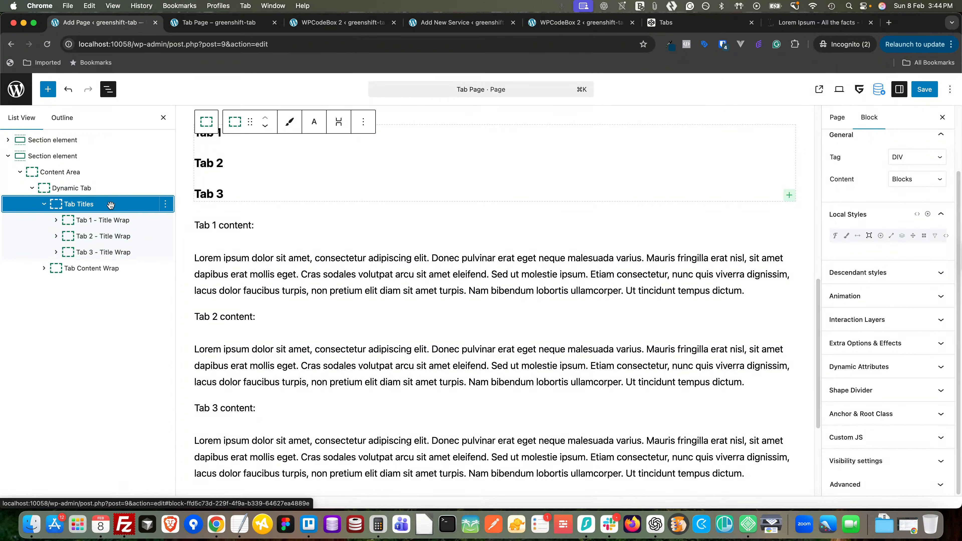
Insert a Query Loop Builder block inside the duplicated section's Tab Titles container
{"action": "left_click", "coordinate": [111, 220]}
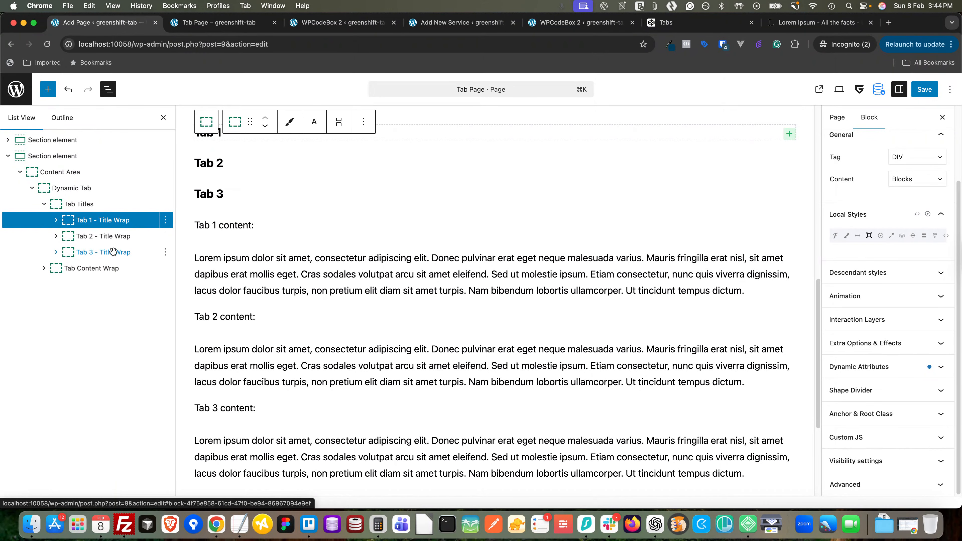
{"action": "left_click", "coordinate": [89, 204]}
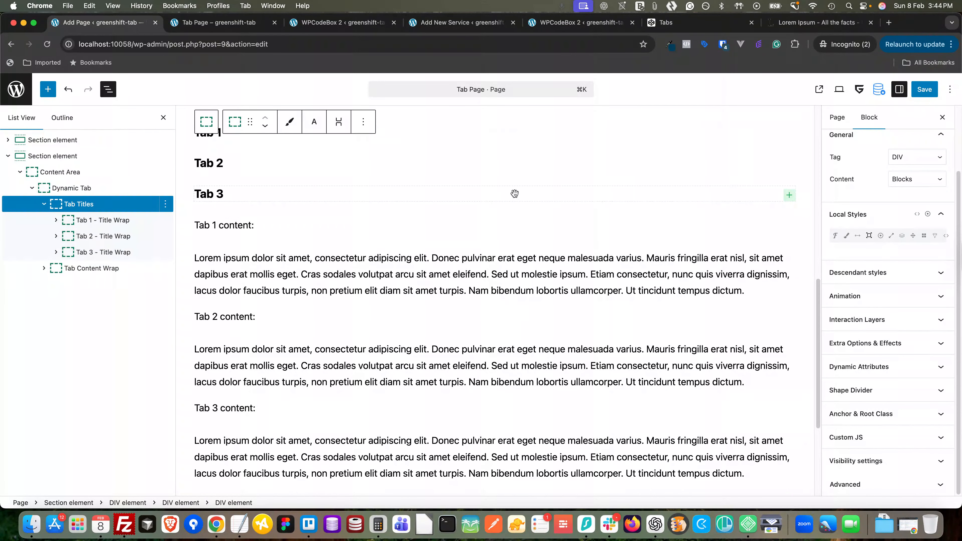
{"action": "left_click", "coordinate": [789, 197]}
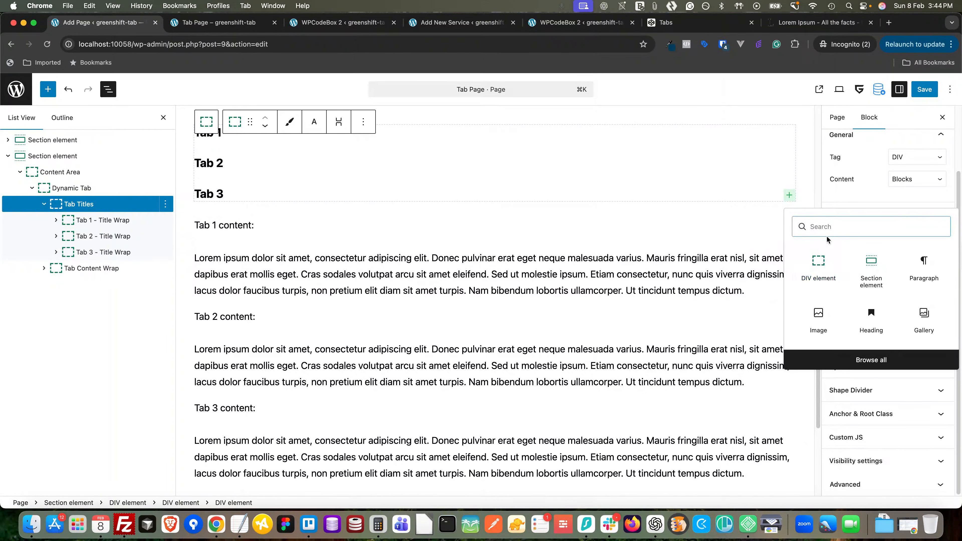
{"action": "type", "text": "query"}
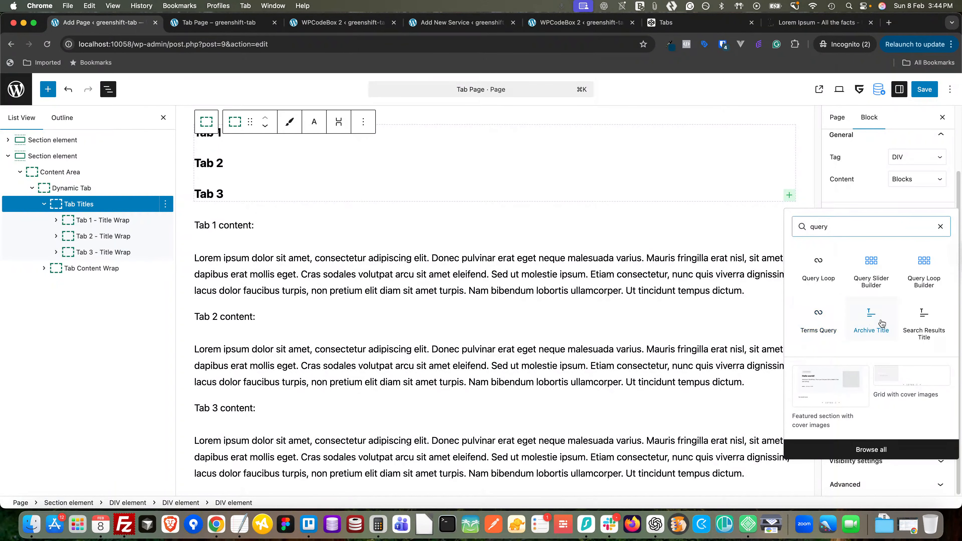
{"action": "left_click", "coordinate": [923, 271]}
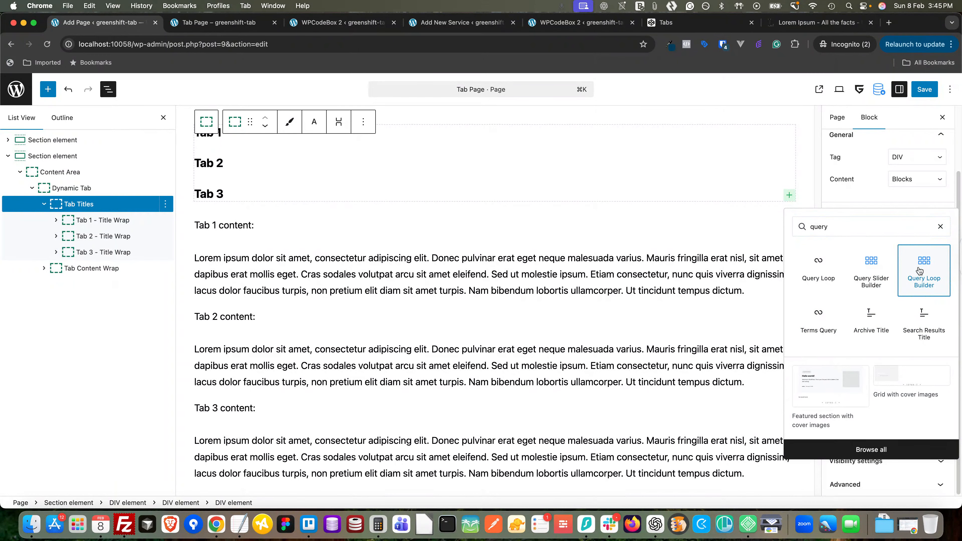
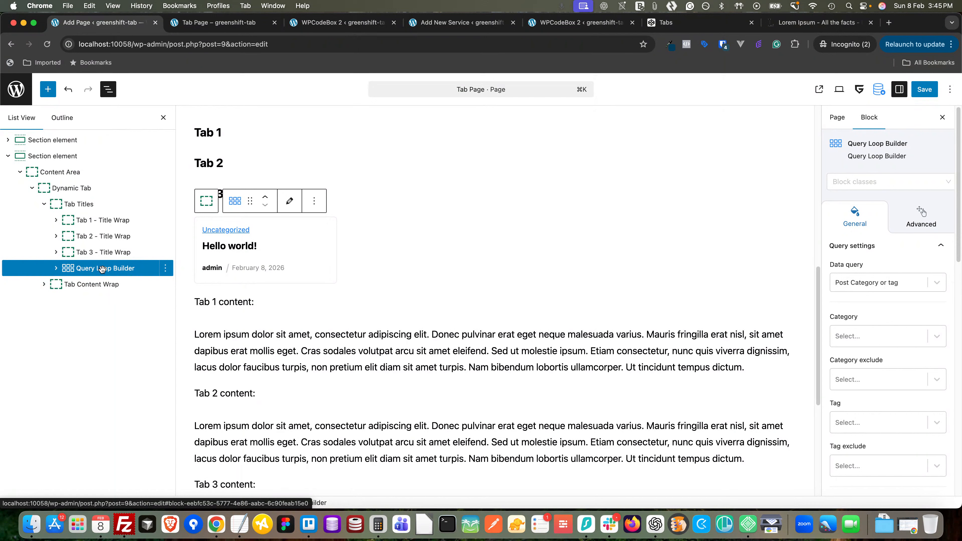
Set the Query Loop Builder's data query to custom post type and taxonomy, with Services as the post type
{"action": "left_click", "coordinate": [56, 268]}
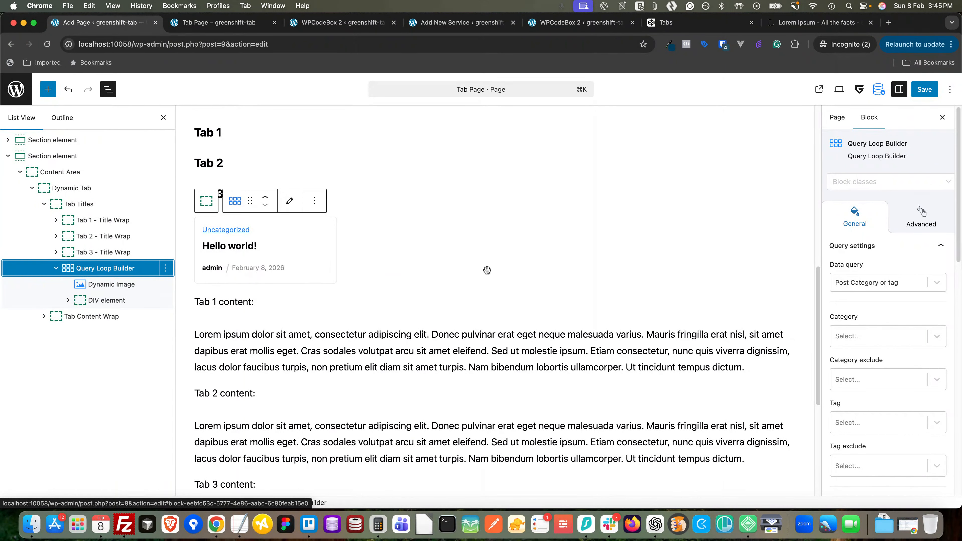
{"action": "left_click", "coordinate": [935, 287]}
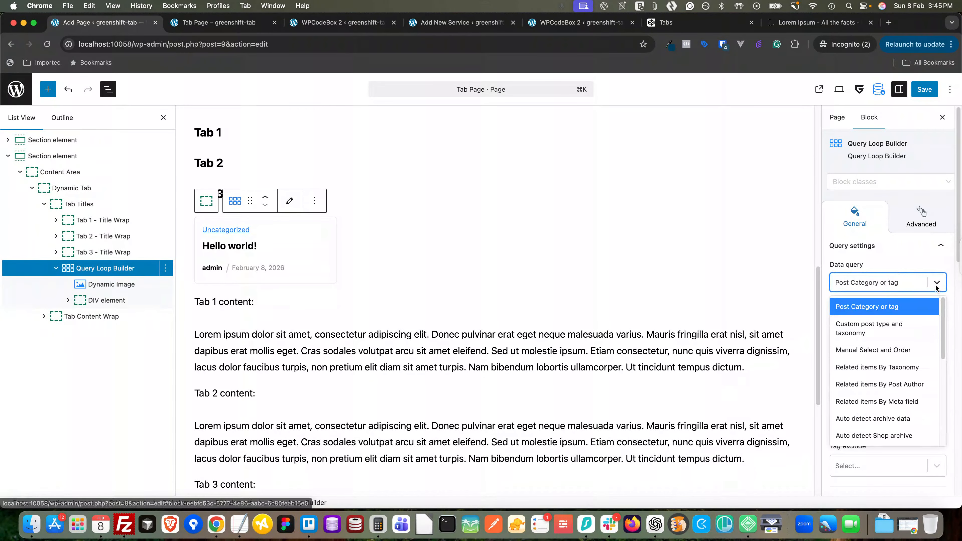
{"action": "left_click", "coordinate": [859, 332]}
{"action": "left_click", "coordinate": [868, 334]}
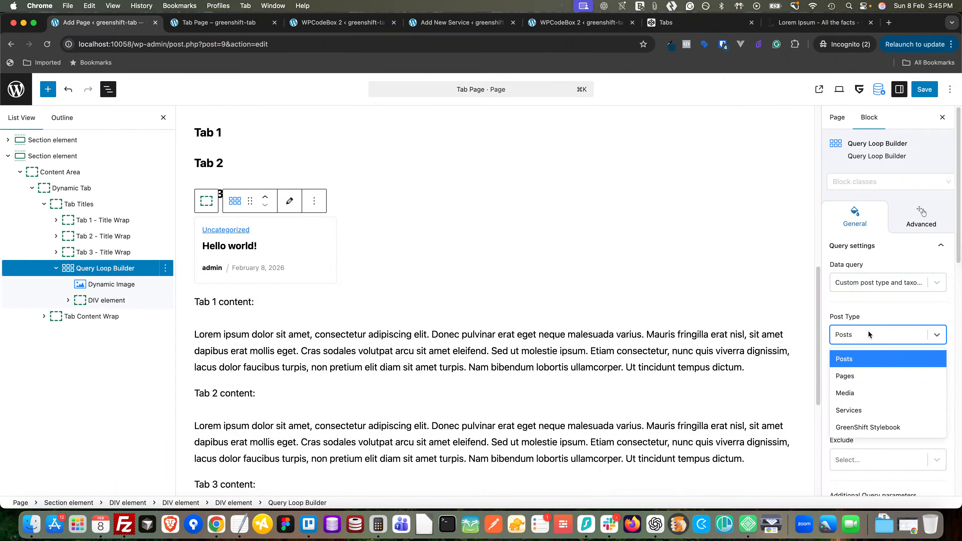
{"action": "left_click", "coordinate": [852, 410]}
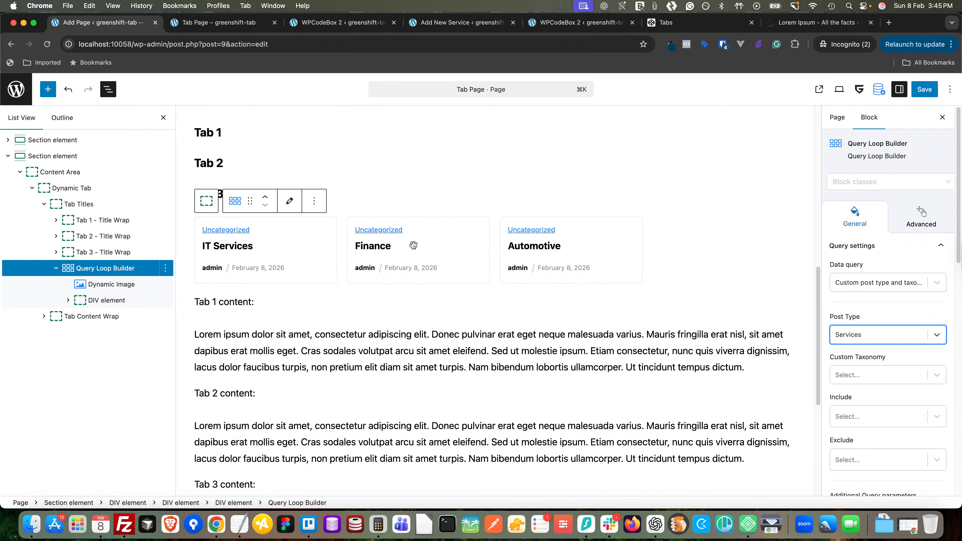
Switch the query loop's layout type to Inline with a left-to-right row direction
{"action": "scroll", "coordinate": [888, 347], "scroll_direction": "down", "scroll_amount": 10}
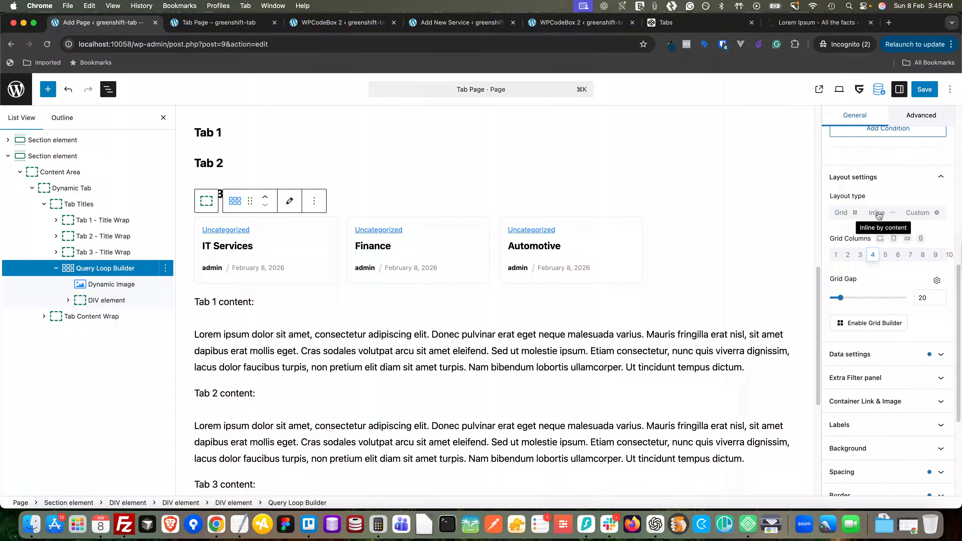
{"action": "left_click", "coordinate": [877, 214]}
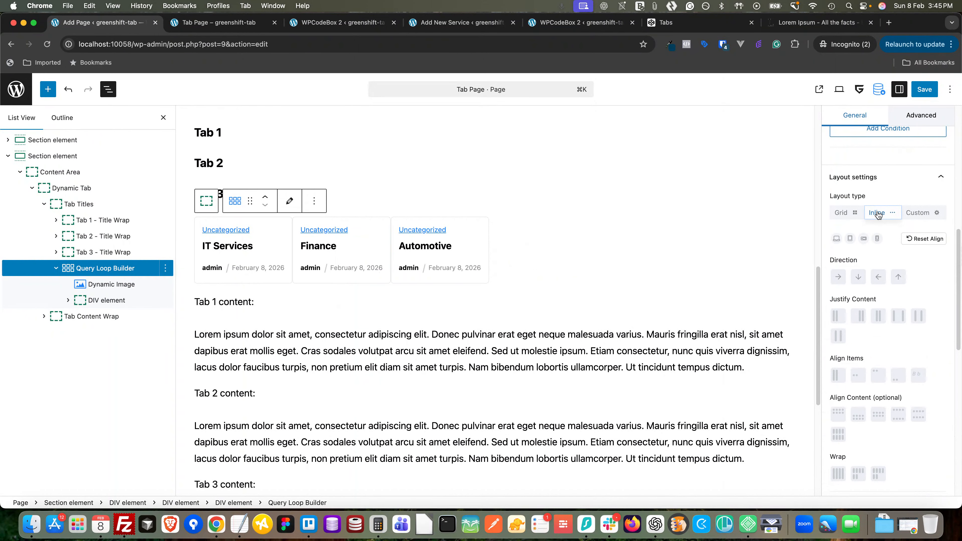
{"action": "left_click", "coordinate": [838, 278]}
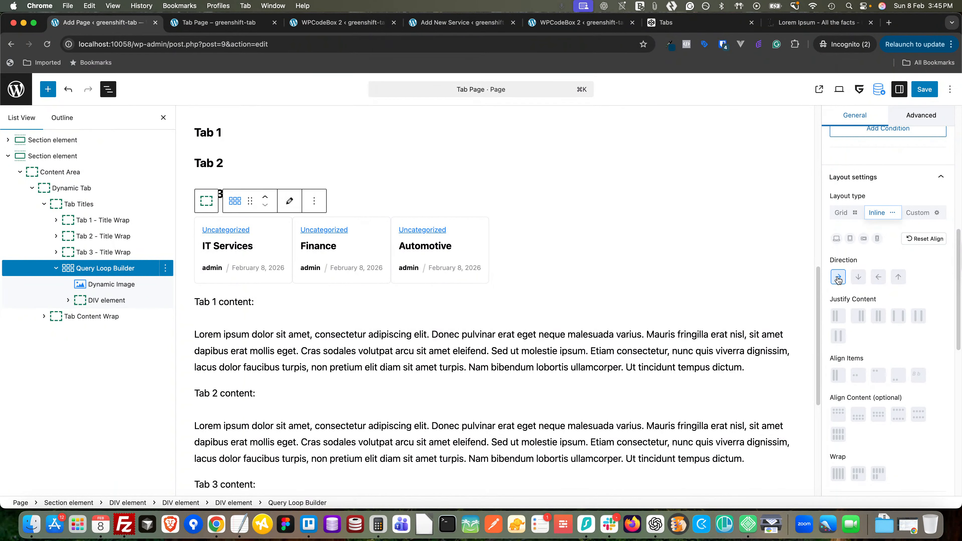
Delete the Dynamic Image block from the Query Loop Builder
{"action": "left_click", "coordinate": [114, 287]}
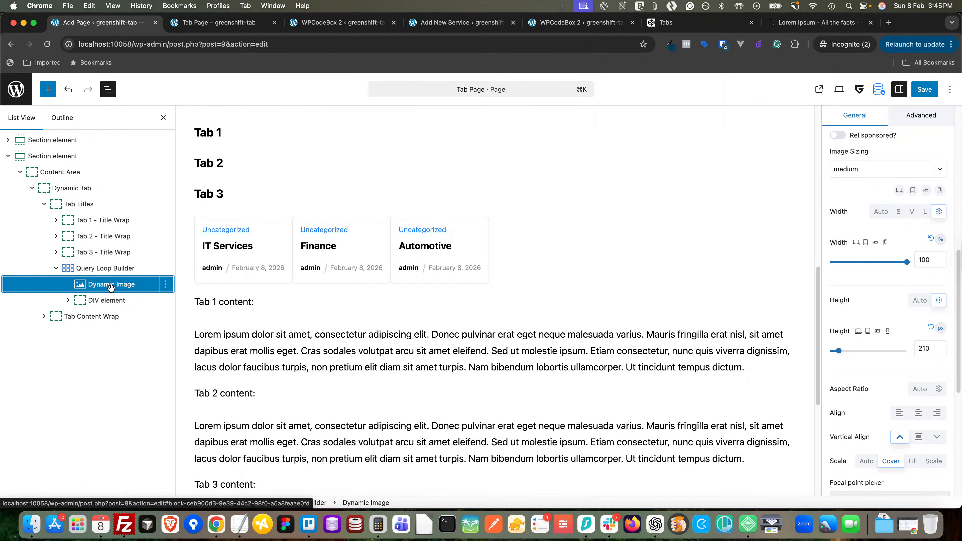
{"action": "left_click", "coordinate": [163, 288]}
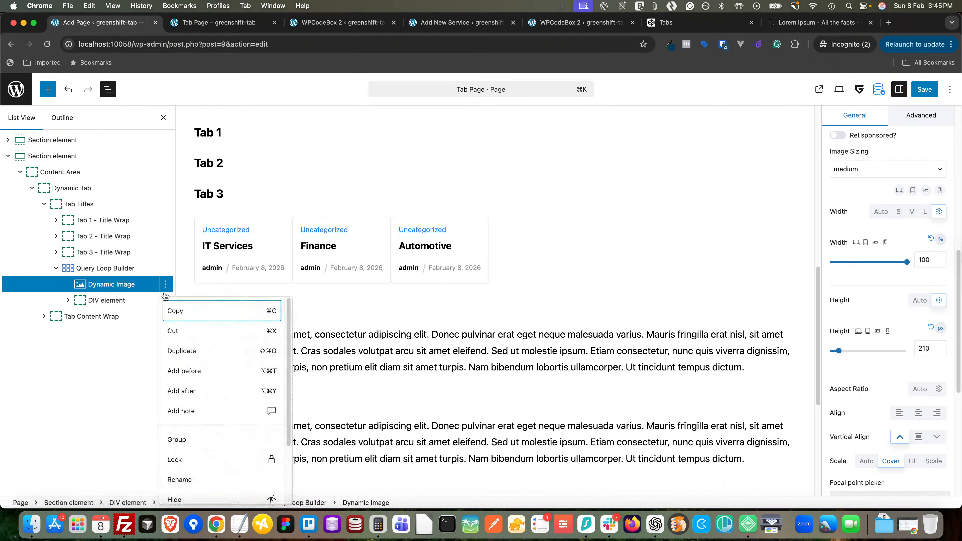
{"action": "scroll", "coordinate": [178, 447], "scroll_direction": "down", "scroll_amount": 5}
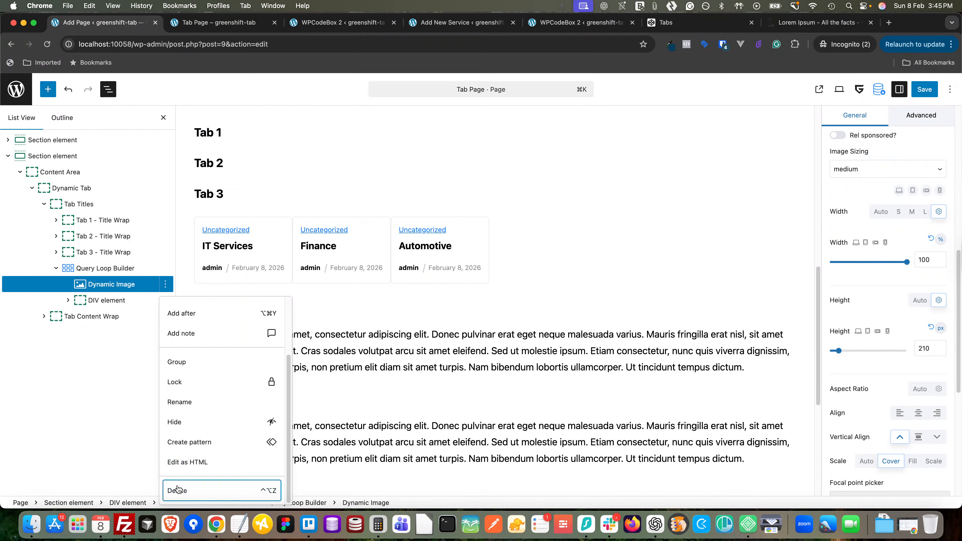
{"action": "left_click", "coordinate": [178, 490]}
Move Tab 1 - Title Wrap into the Query Loop Builder, above its DIV element, and expand the wrap
{"action": "left_click", "coordinate": [80, 220]}
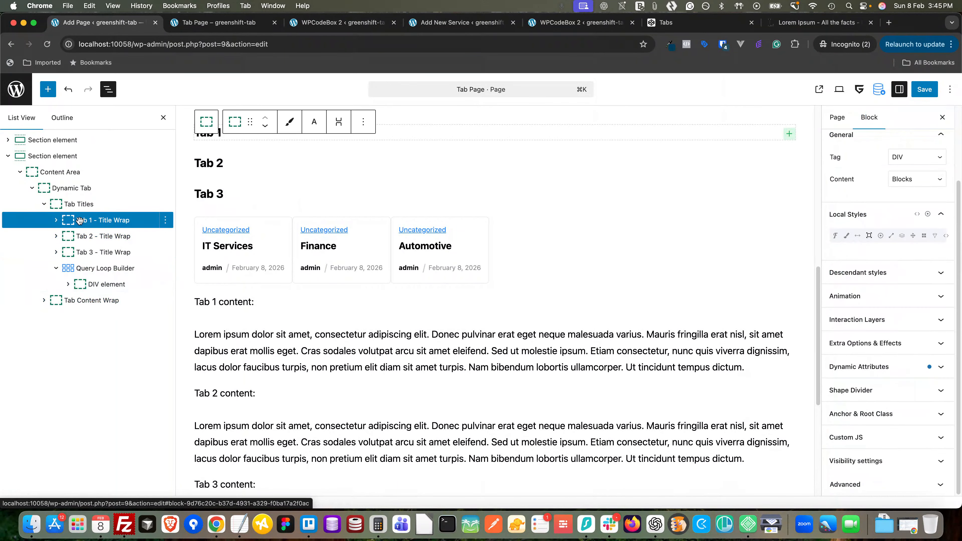
{"action": "left_click_drag", "start_coordinate": [80, 220], "coordinate": [95, 270]}
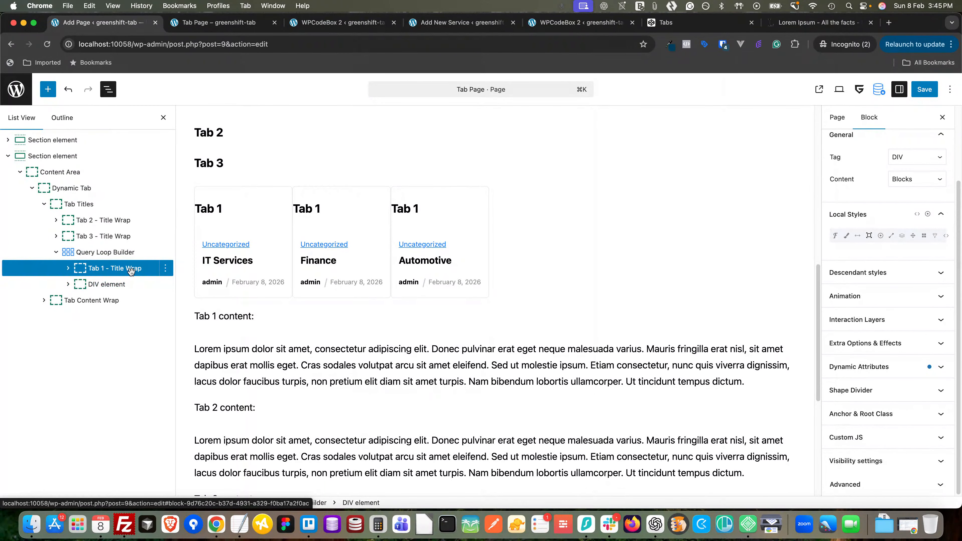
{"action": "key", "text": "Right"}
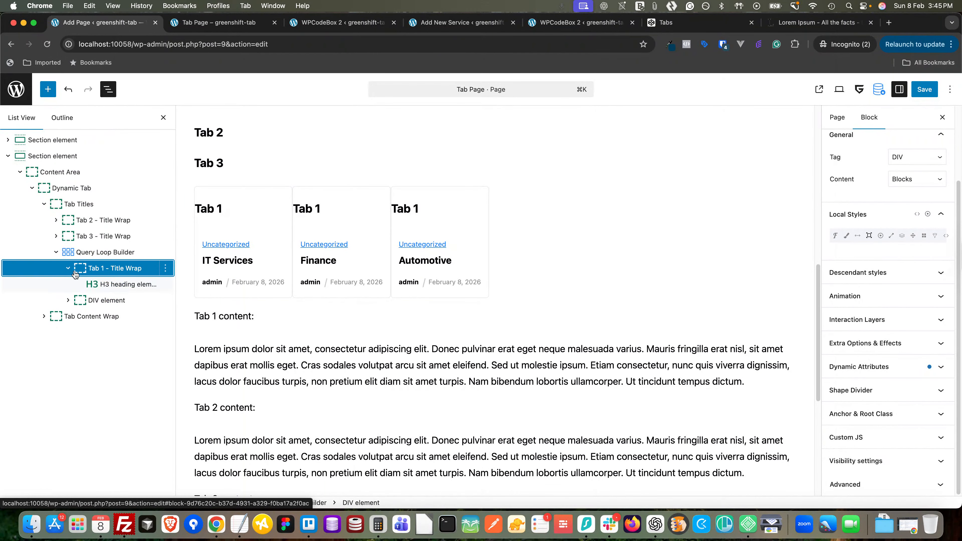
Delete the default DIV element from the Query Loop Builder, keeping only Tab 1 - Title Wrap
{"action": "left_click", "coordinate": [102, 300]}
{"action": "right_click", "coordinate": [102, 300]}
{"action": "scroll", "coordinate": [120, 281], "scroll_direction": "down", "scroll_amount": 2}
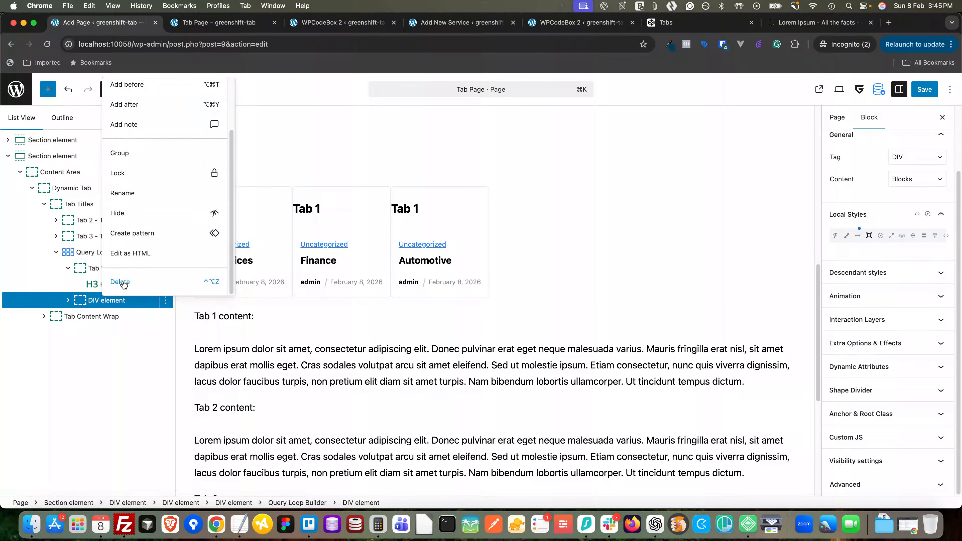
{"action": "left_click", "coordinate": [121, 281]}
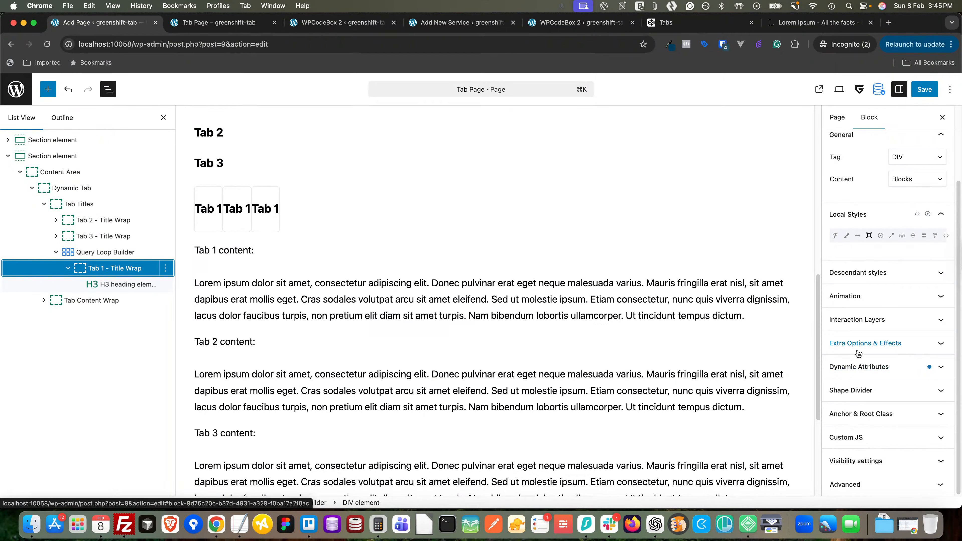
Enable a dynamic value based on Post data for the data-tab-id attribute of Tab 1 - Title Wrap
{"action": "left_click", "coordinate": [869, 367]}
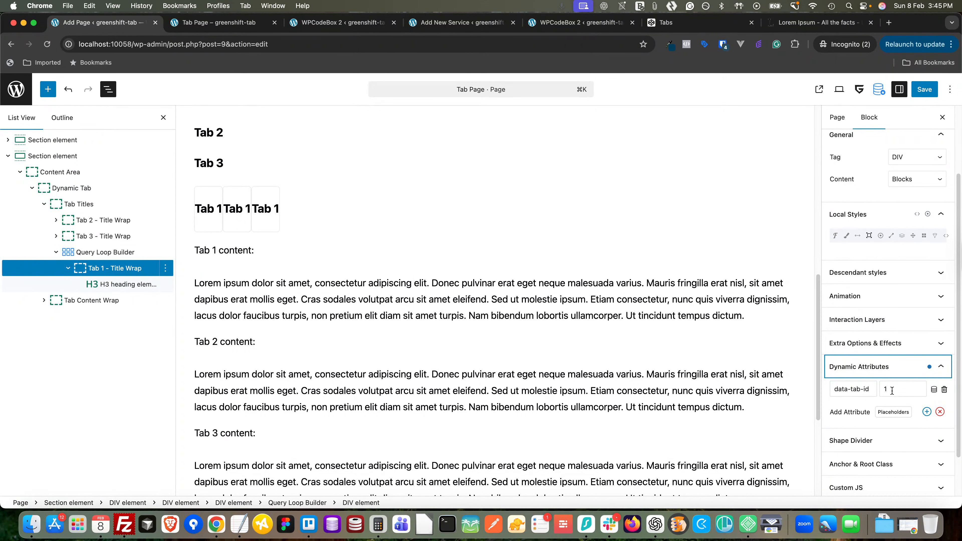
{"action": "left_click_drag", "start_coordinate": [891, 390], "coordinate": [883, 390]}
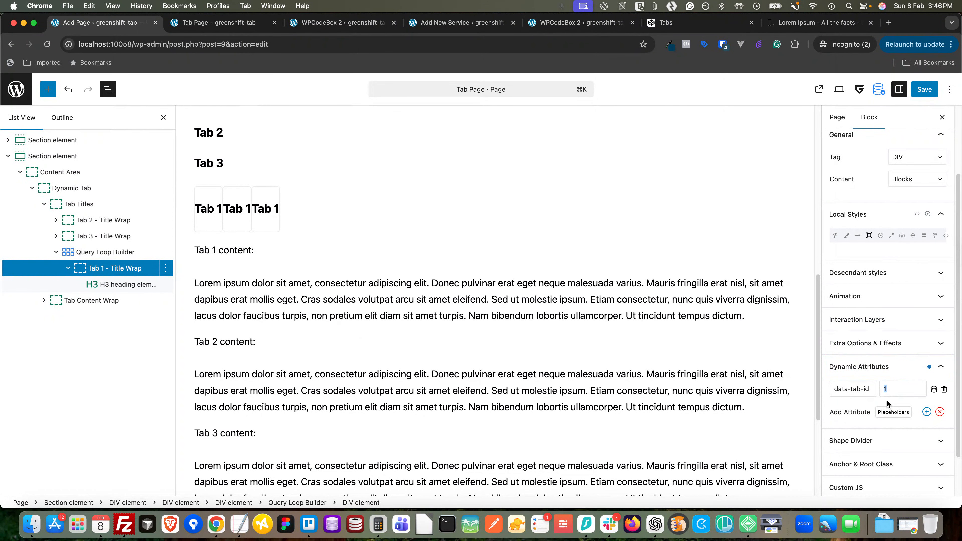
{"action": "left_click", "coordinate": [933, 390]}
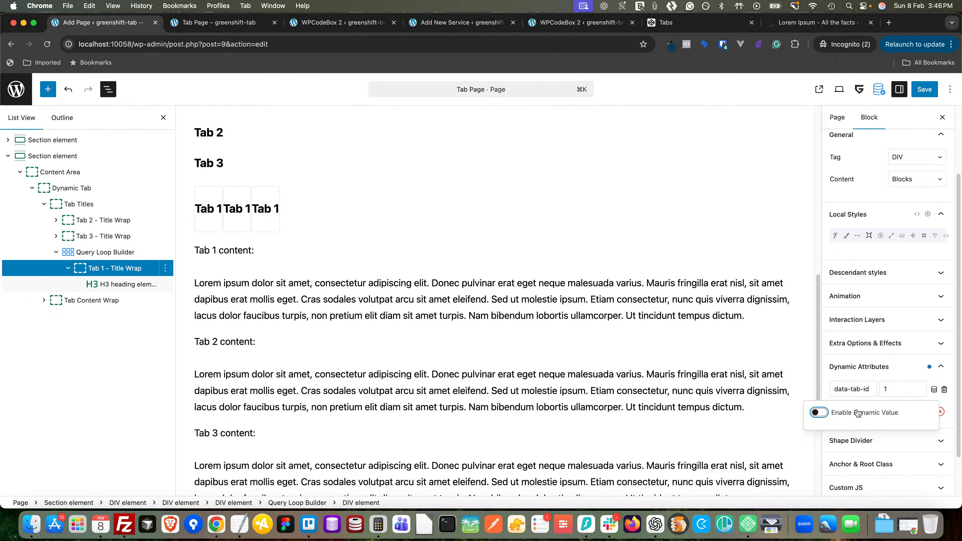
{"action": "left_click", "coordinate": [824, 414]}
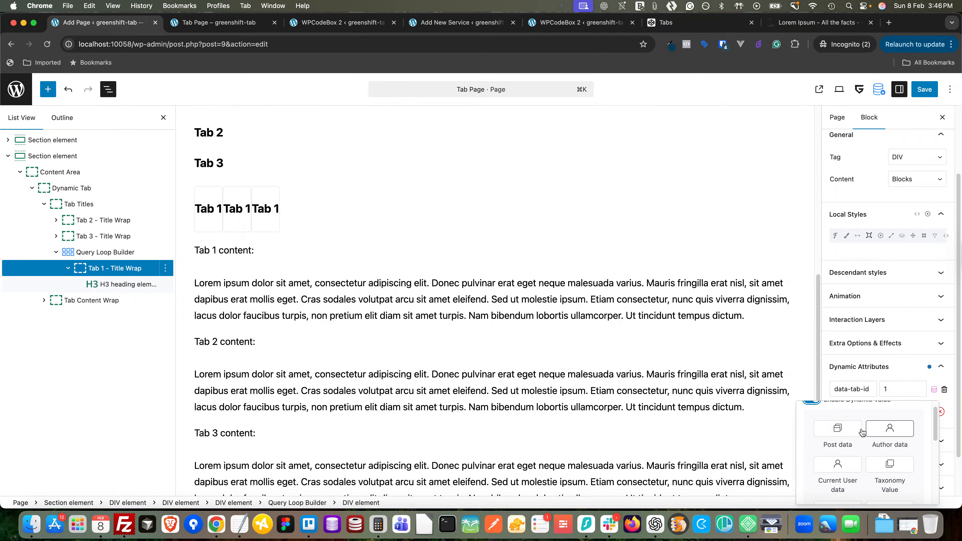
{"action": "left_click", "coordinate": [848, 433]}
{"action": "scroll", "coordinate": [860, 421], "scroll_direction": "down", "scroll_amount": 3}
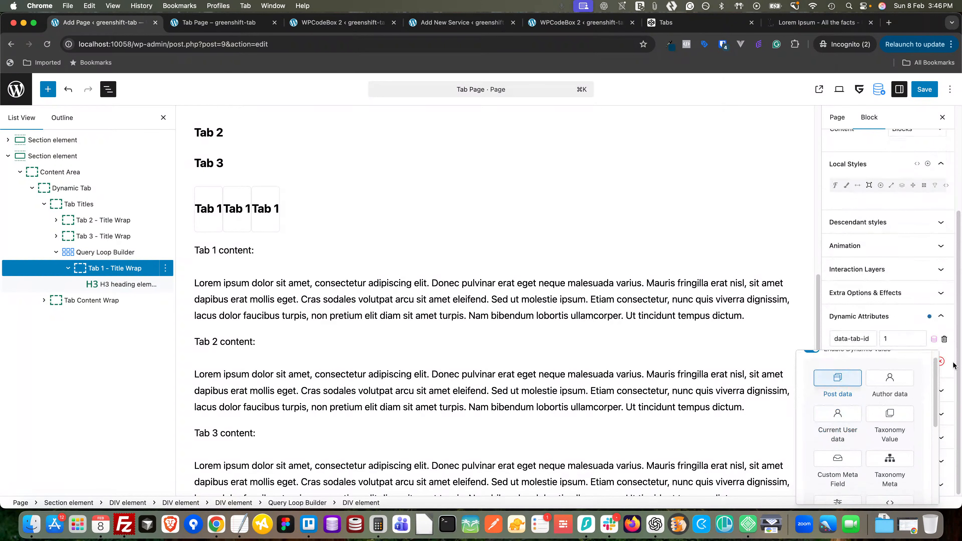
Source the data-tab-id value from the Post ID of the Current/Latest Service post and close the attribute settings
{"action": "left_click", "coordinate": [841, 403]}
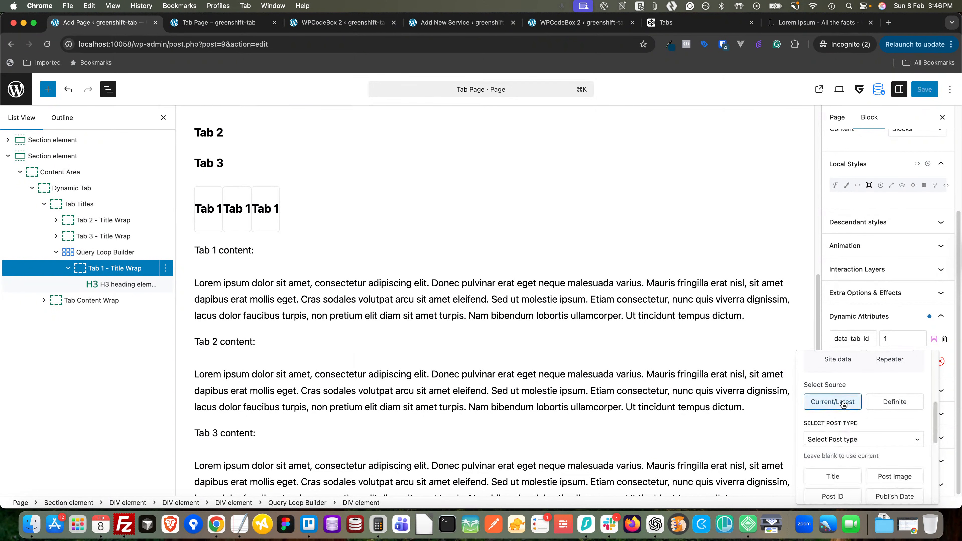
{"action": "left_click", "coordinate": [841, 439]}
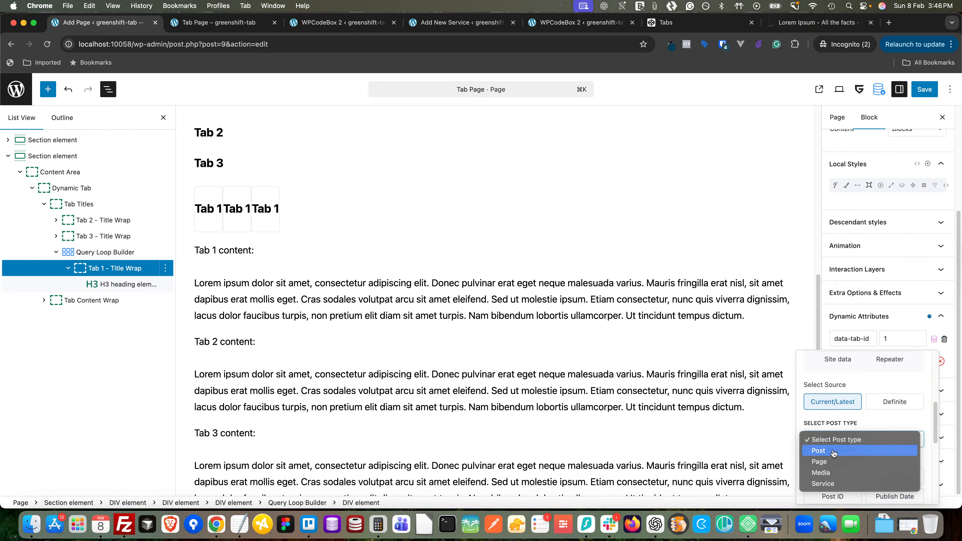
{"action": "left_click", "coordinate": [824, 484]}
{"action": "scroll", "coordinate": [837, 478], "scroll_direction": "down", "scroll_amount": 1}
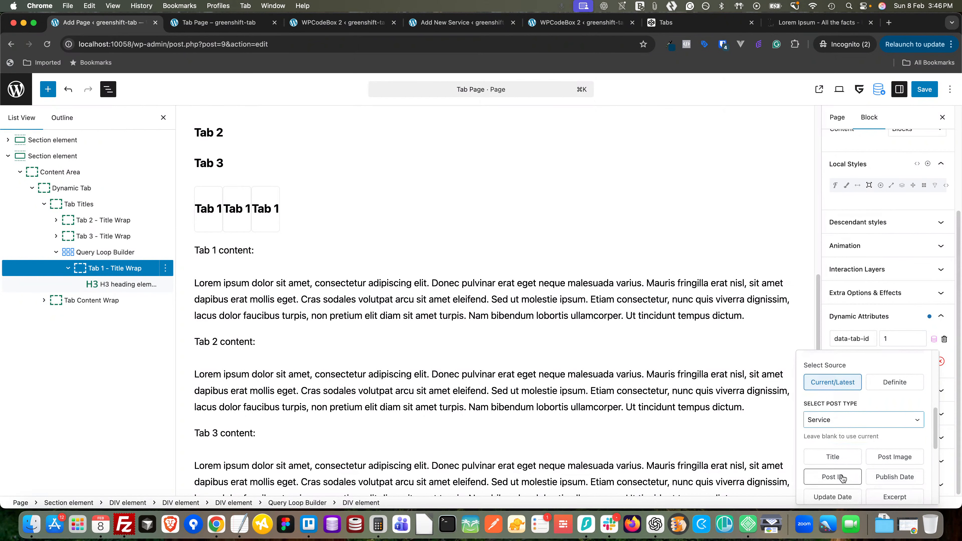
{"action": "left_click", "coordinate": [839, 478]}
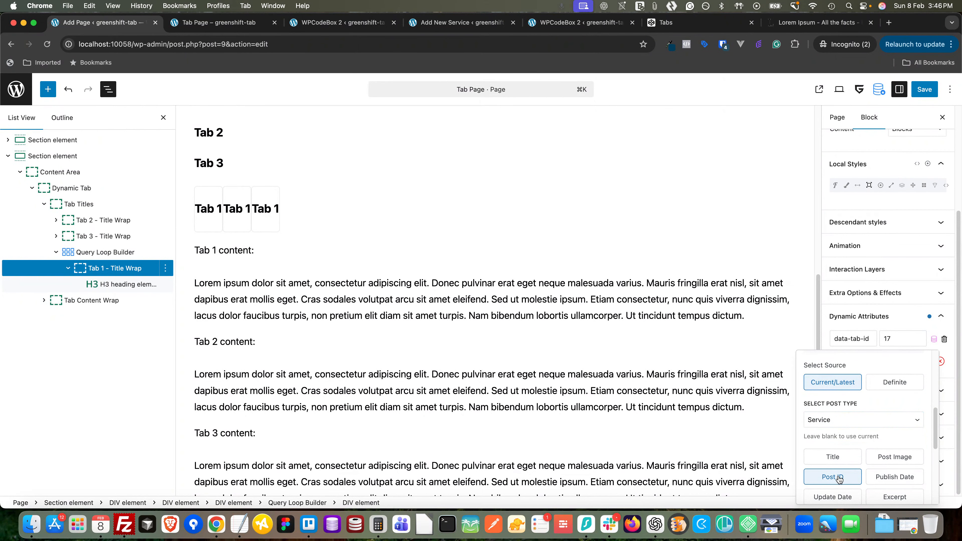
{"action": "left_click", "coordinate": [905, 320]}
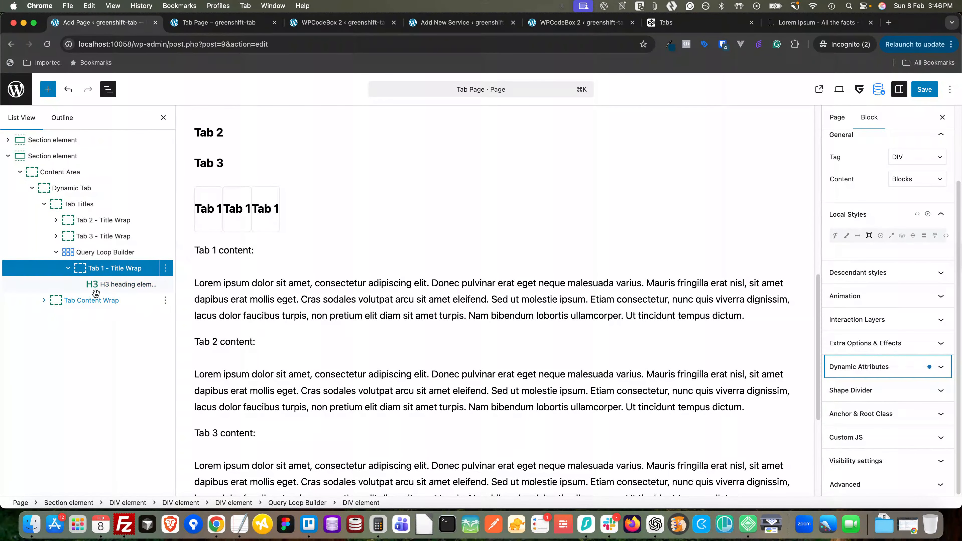
Clear the static text of the H3 heading inside Tab 1 - Title Wrap
{"action": "left_click", "coordinate": [119, 284]}
{"action": "left_click", "coordinate": [864, 238]}
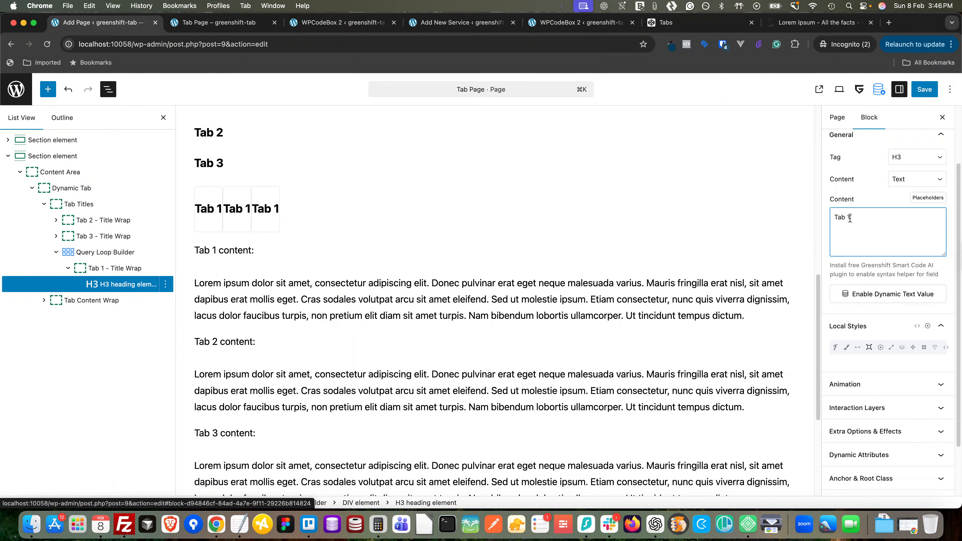
{"action": "key", "text": "super+a"}
{"action": "key", "text": "BackSpace"}
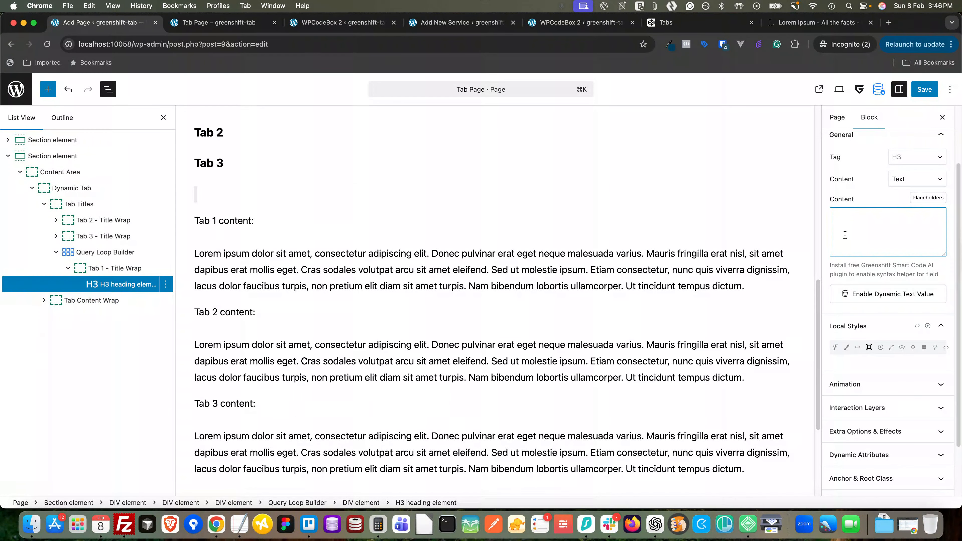
Enable a dynamic text value for the H3 heading, using Post data, Current/Latest source, Service post type and Title
{"action": "left_click", "coordinate": [880, 297]}
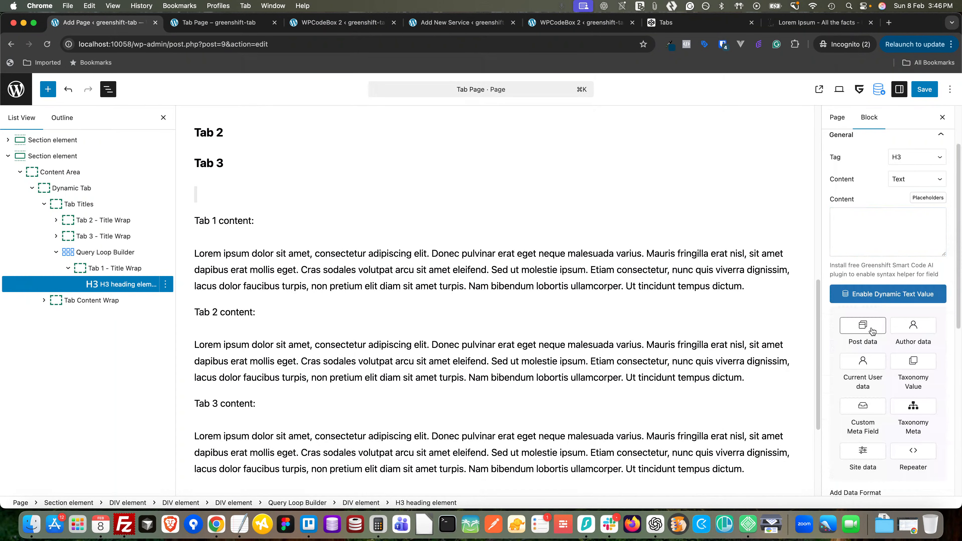
{"action": "left_click", "coordinate": [863, 333]}
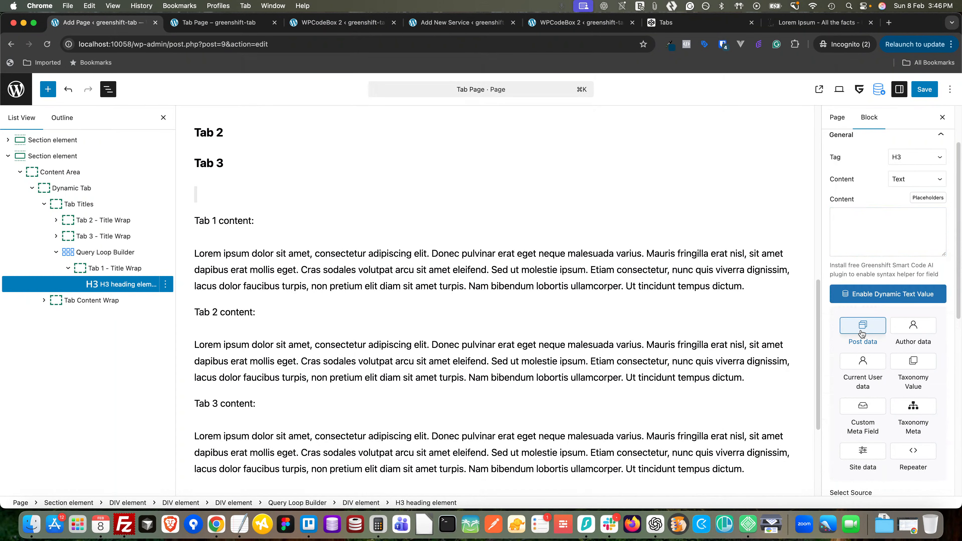
{"action": "scroll", "coordinate": [871, 340], "scroll_direction": "down", "scroll_amount": 7}
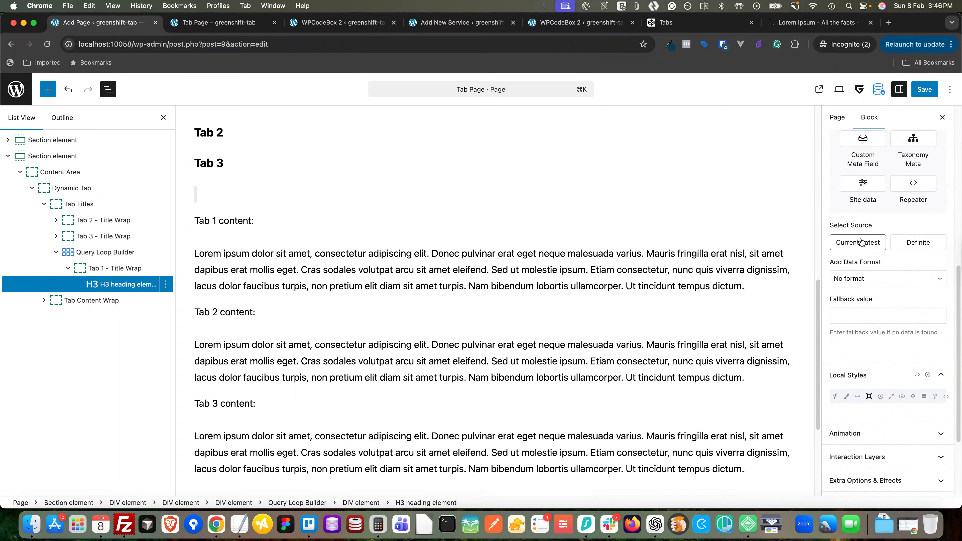
{"action": "left_click", "coordinate": [860, 242]}
{"action": "left_click", "coordinate": [864, 283]}
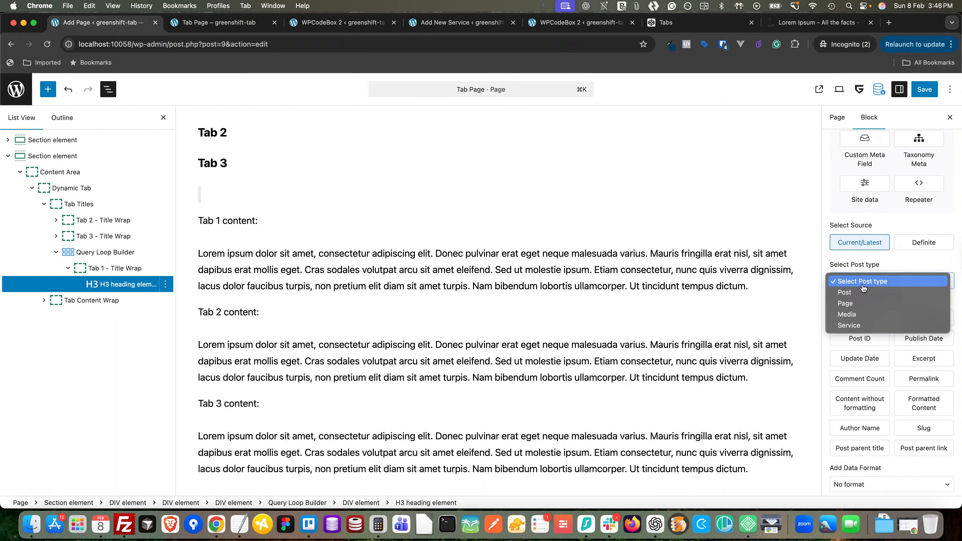
{"action": "left_click", "coordinate": [851, 325]}
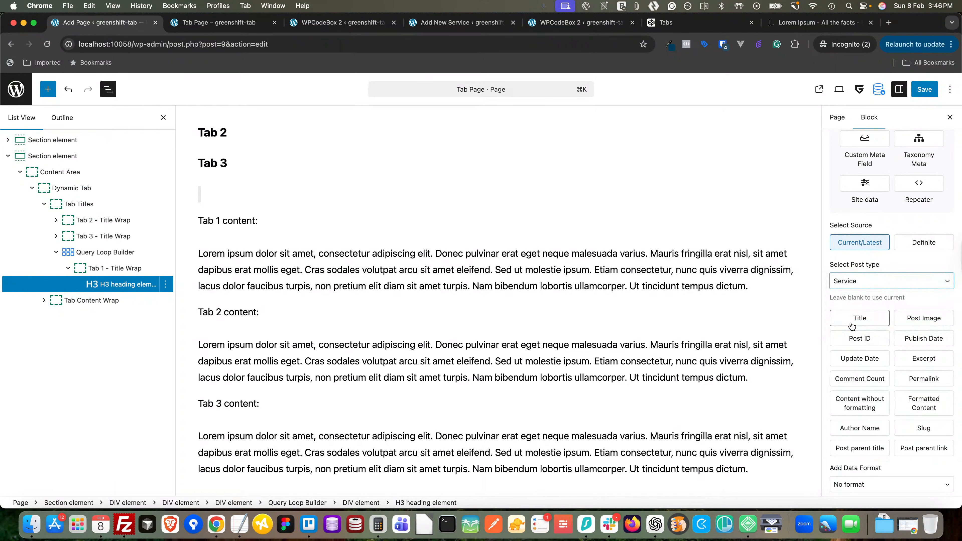
{"action": "left_click", "coordinate": [854, 319]}
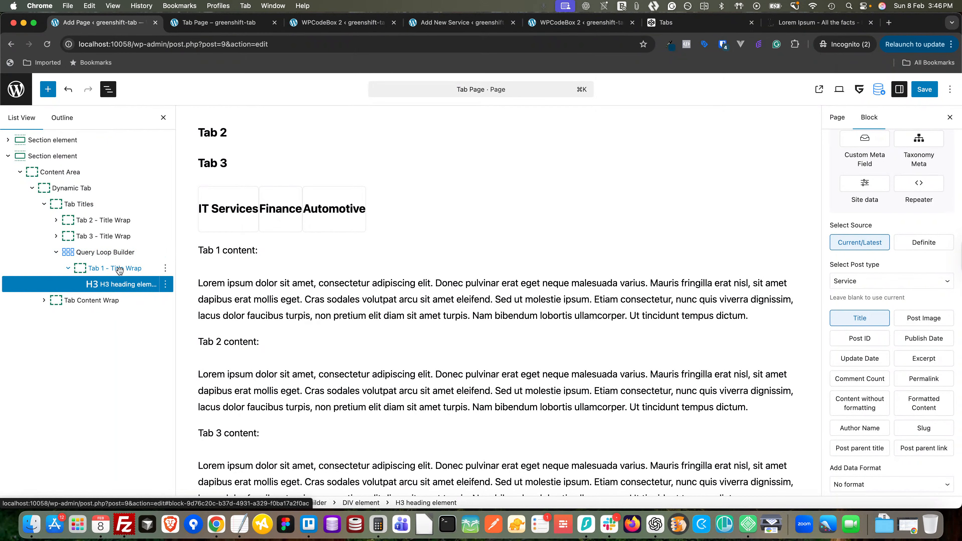
Delete Tab 2 - Title Wrap and Tab 3 - Title Wrap from Tab Titles, keeping only the Query Loop Builder
{"action": "left_click", "coordinate": [107, 252]}
{"action": "scroll", "coordinate": [887, 240], "scroll_direction": "up", "scroll_amount": 10}
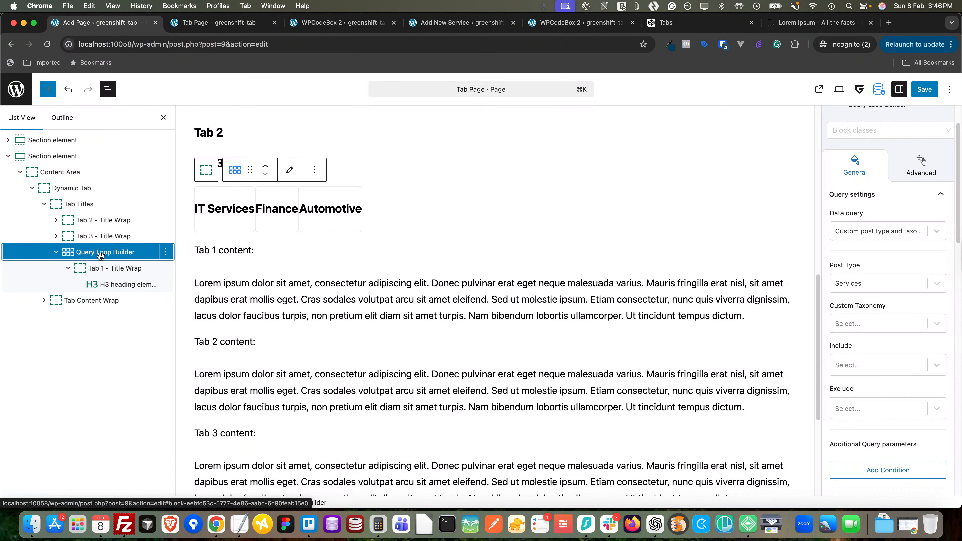
{"action": "left_click", "coordinate": [117, 218]}
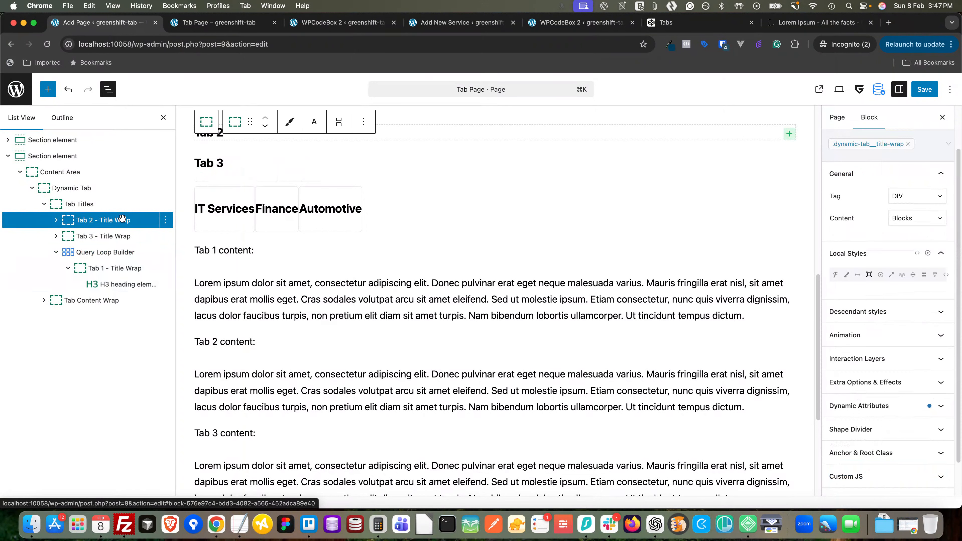
{"action": "right_click", "coordinate": [122, 219]}
{"action": "left_click", "coordinate": [147, 491]}
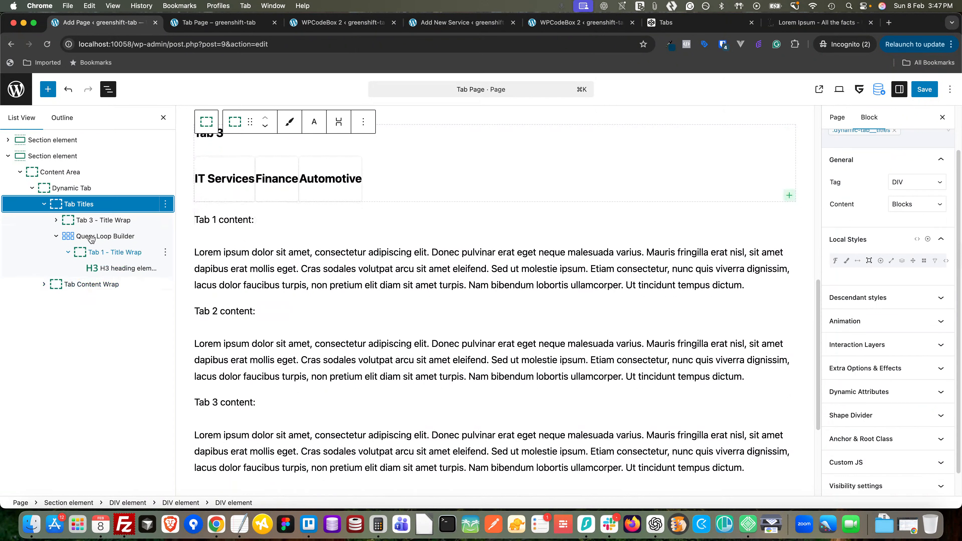
{"action": "left_click", "coordinate": [102, 219]}
{"action": "right_click", "coordinate": [104, 220]}
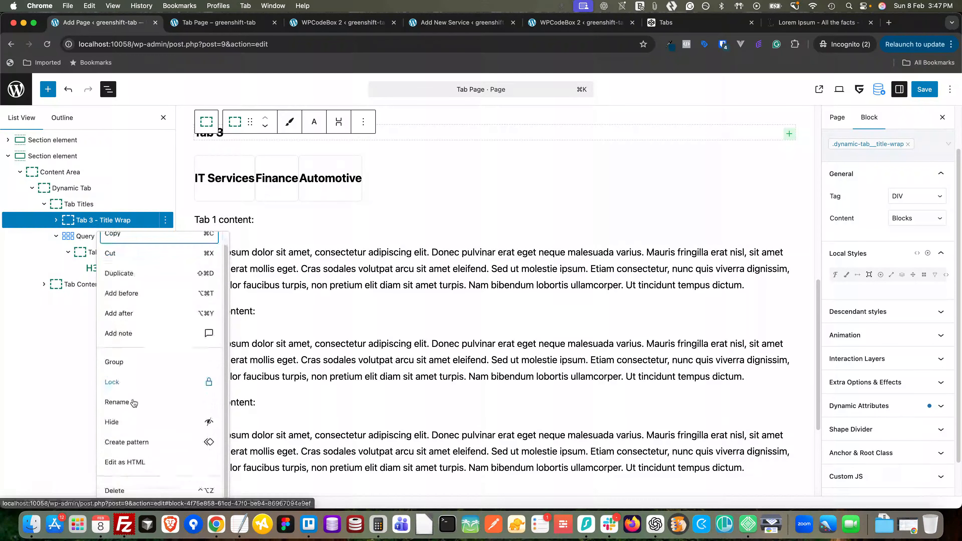
{"action": "left_click", "coordinate": [114, 490]}
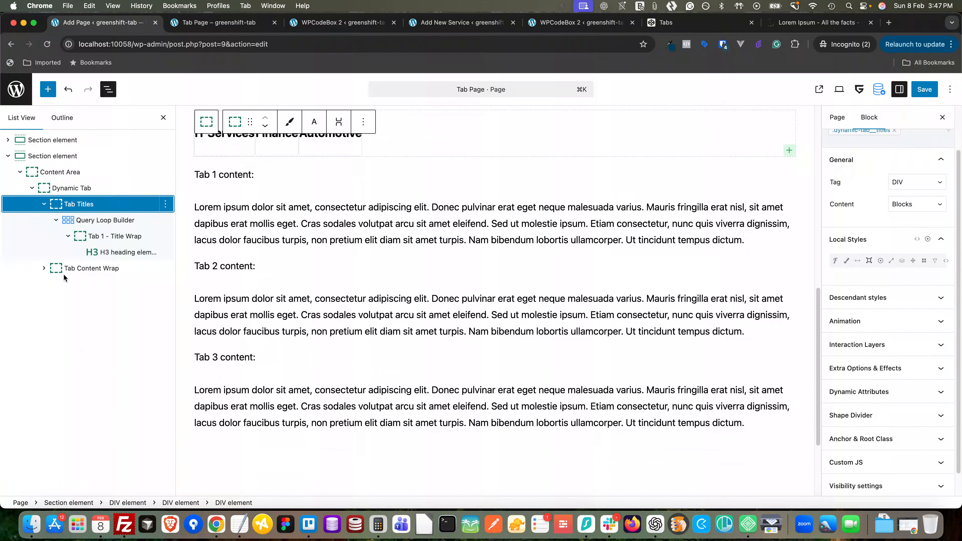
Examine the Query Loop Builder's layout, data and spacing settings for default styling
{"action": "left_click", "coordinate": [117, 236]}
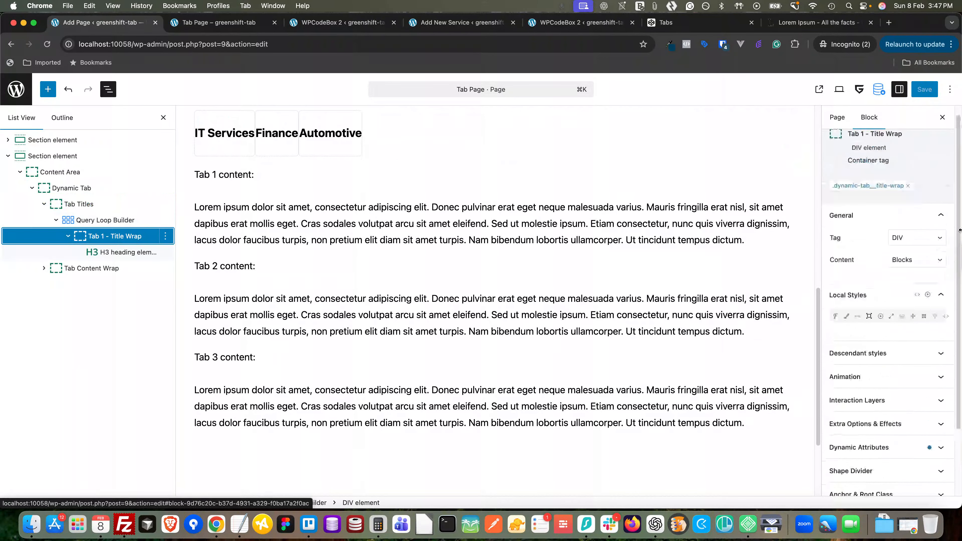
{"action": "left_click", "coordinate": [127, 220]}
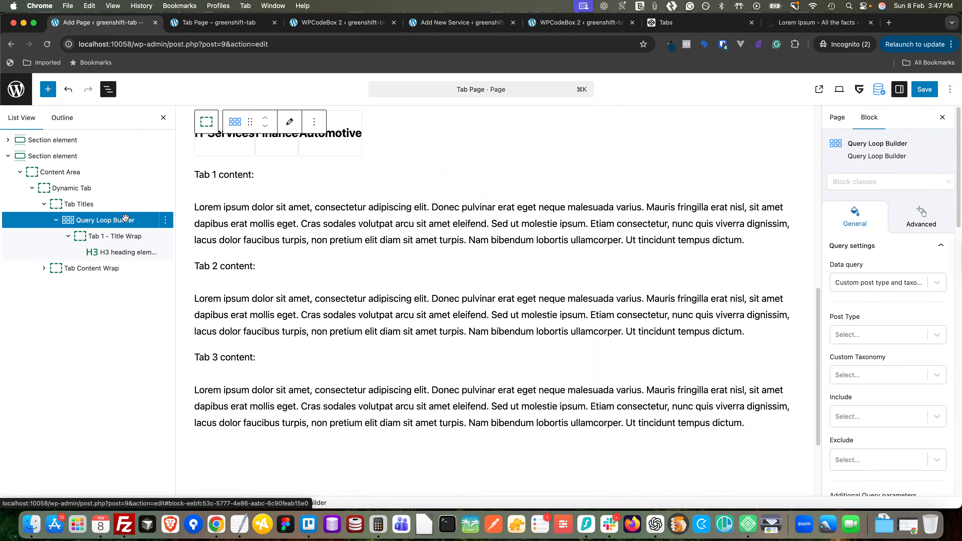
{"action": "scroll", "coordinate": [952, 326], "scroll_direction": "down", "scroll_amount": 3}
{"action": "scroll", "coordinate": [952, 327], "scroll_direction": "down", "scroll_amount": 10}
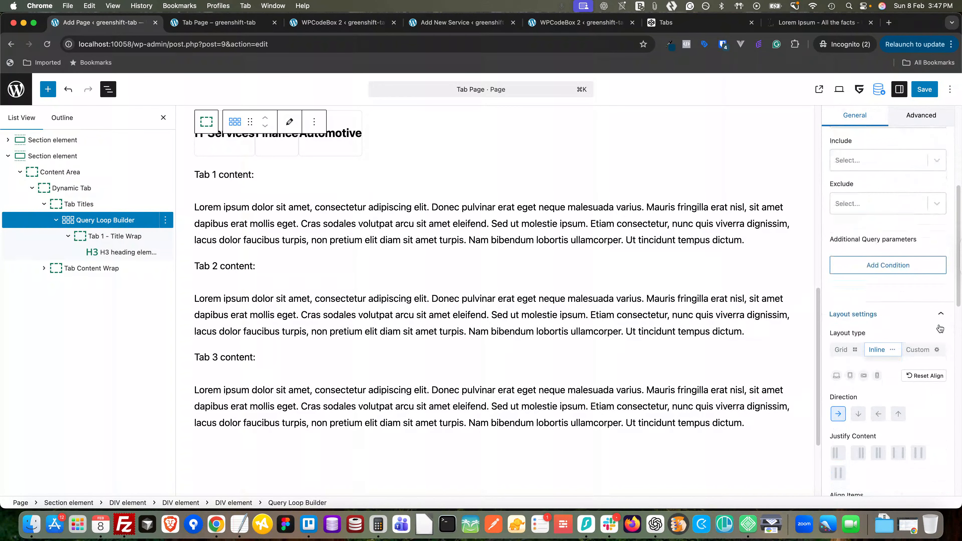
{"action": "scroll", "coordinate": [939, 327], "scroll_direction": "down", "scroll_amount": 5}
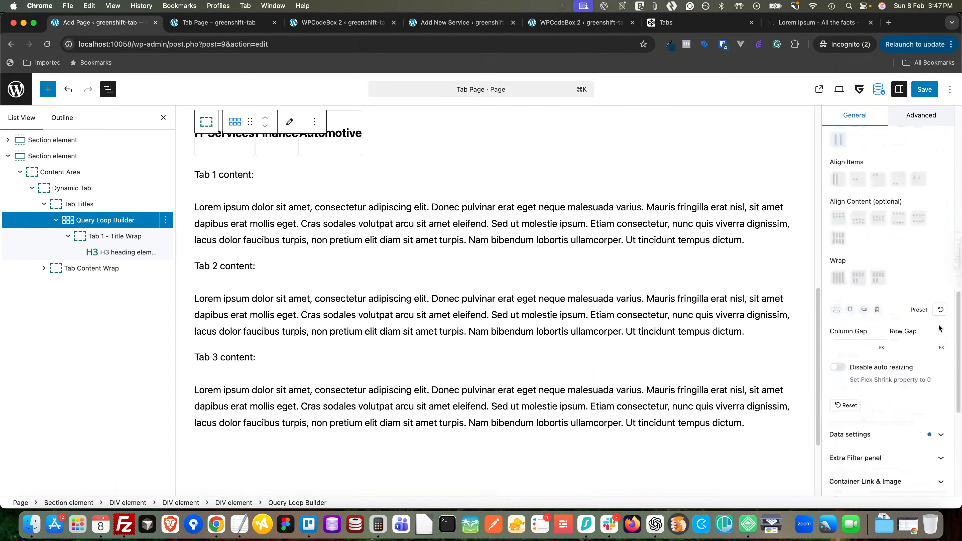
{"action": "left_click", "coordinate": [886, 377]}
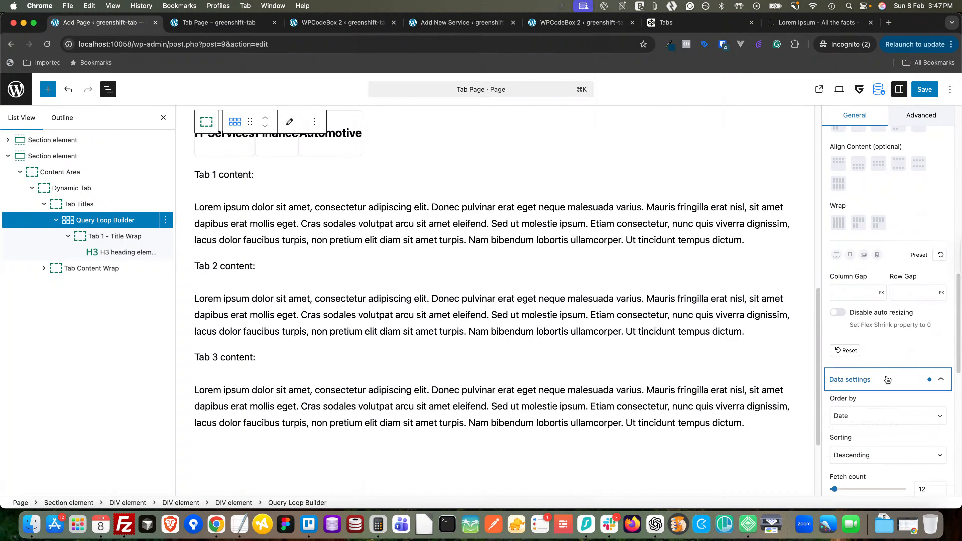
{"action": "scroll", "coordinate": [886, 374], "scroll_direction": "down", "scroll_amount": 4}
{"action": "scroll", "coordinate": [886, 374], "scroll_direction": "down", "scroll_amount": 5}
{"action": "scroll", "coordinate": [886, 374], "scroll_direction": "down", "scroll_amount": 3}
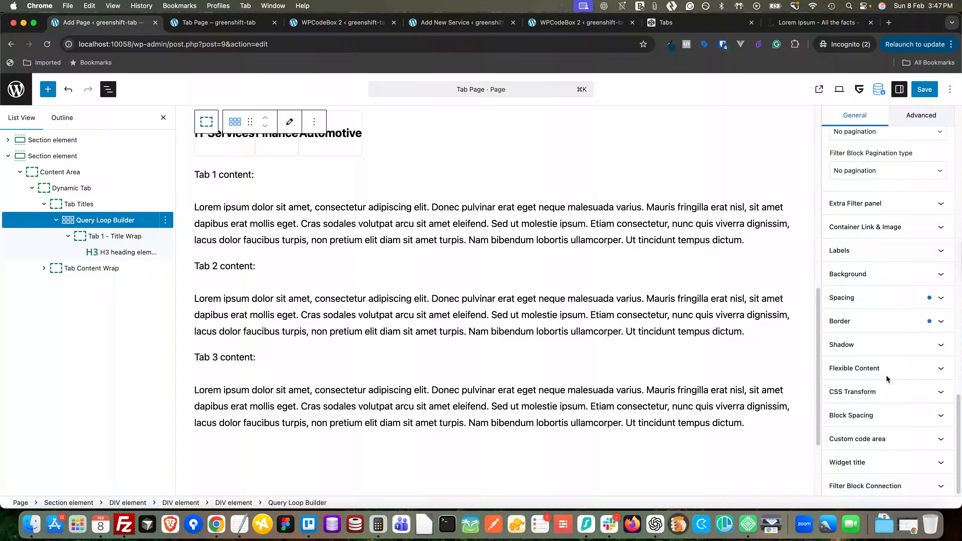
{"action": "left_click", "coordinate": [877, 297]}
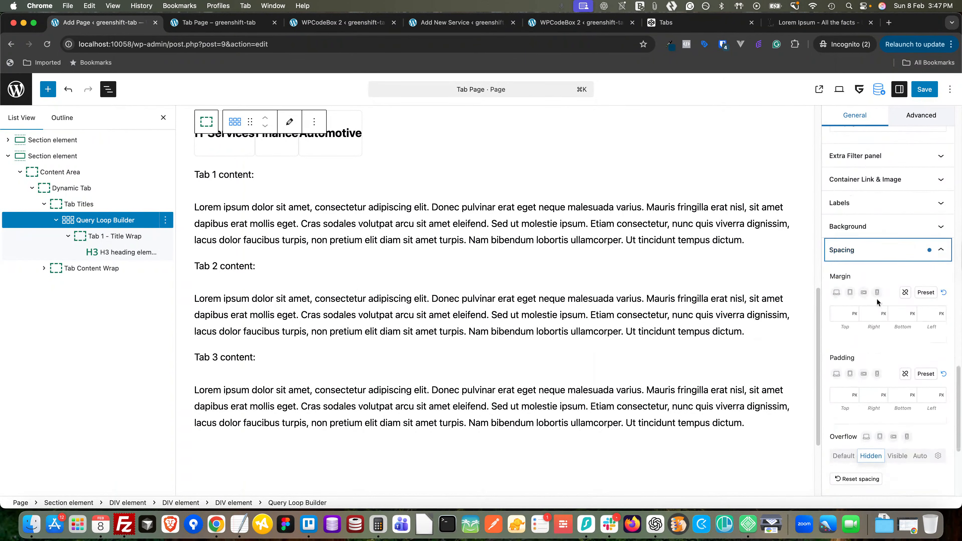
{"action": "left_click", "coordinate": [883, 249]}
Clear the all-sides border width in the Query Loop Builder's normal border settings
{"action": "left_click", "coordinate": [864, 322]}
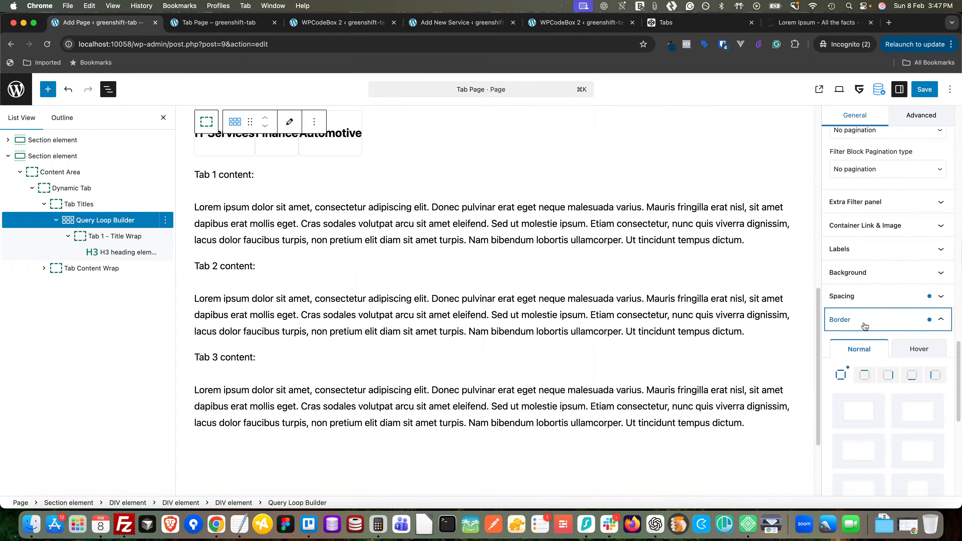
{"action": "left_click", "coordinate": [848, 370]}
{"action": "scroll", "coordinate": [841, 374], "scroll_direction": "down", "scroll_amount": 5}
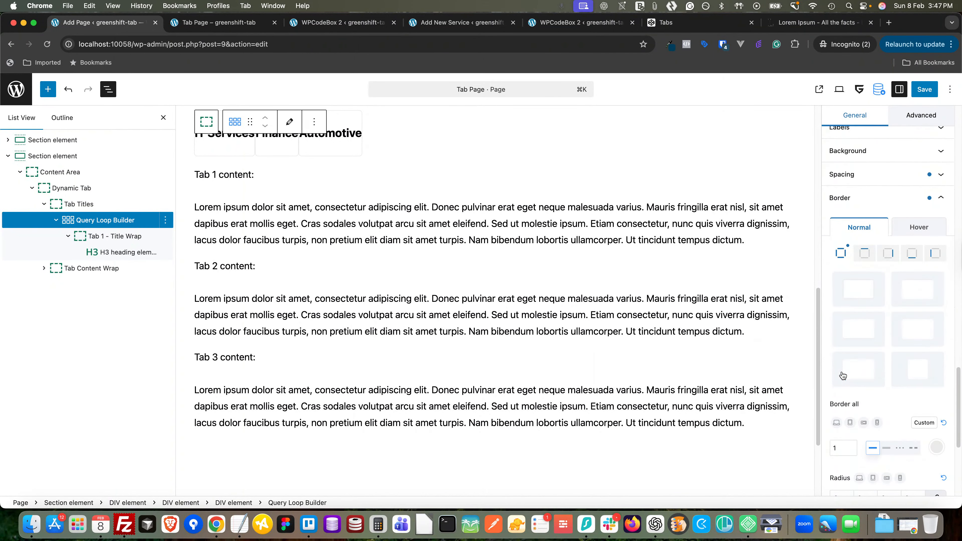
{"action": "scroll", "coordinate": [842, 376], "scroll_direction": "down", "scroll_amount": 4}
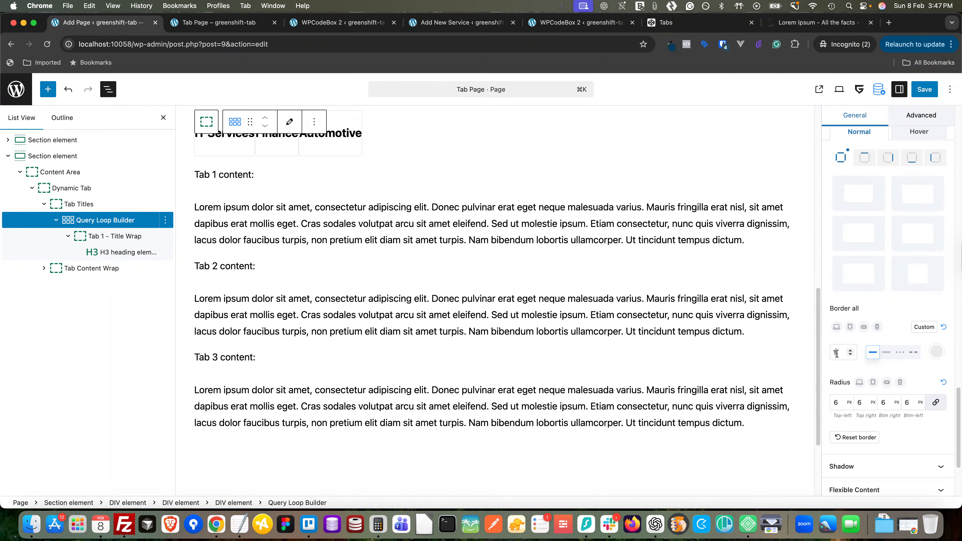
{"action": "key", "text": "BackSpace"}
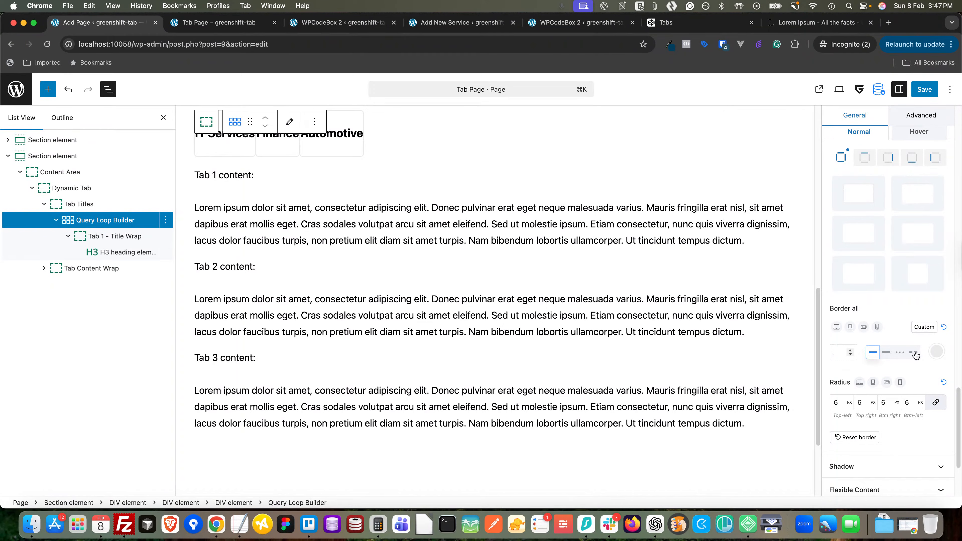
{"action": "scroll", "coordinate": [937, 356], "scroll_direction": "up", "scroll_amount": 4}
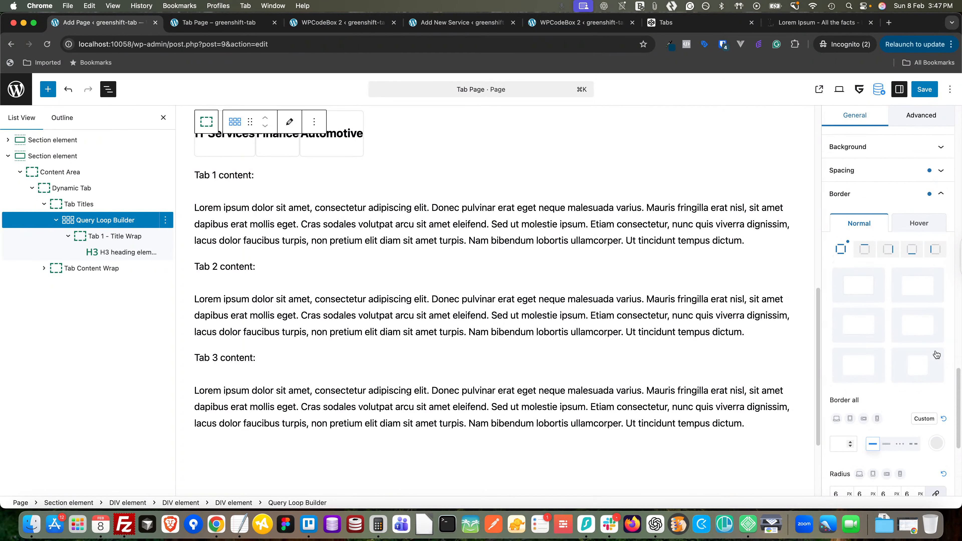
Review the Query Loop Builder's query, layout, data and border settings to find where the remaining default border is controlled
{"action": "scroll", "coordinate": [937, 354], "scroll_direction": "down", "scroll_amount": 4}
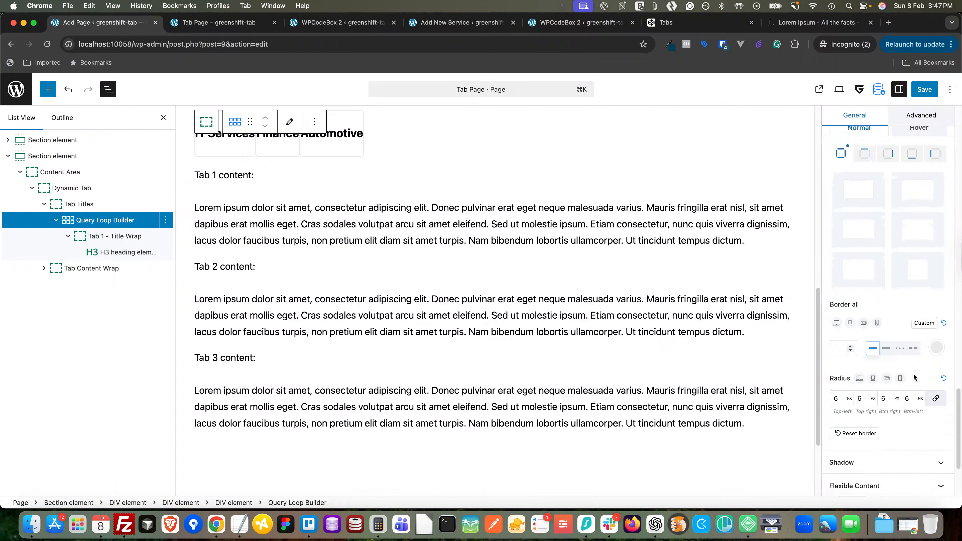
{"action": "scroll", "coordinate": [912, 374], "scroll_direction": "down", "scroll_amount": 1}
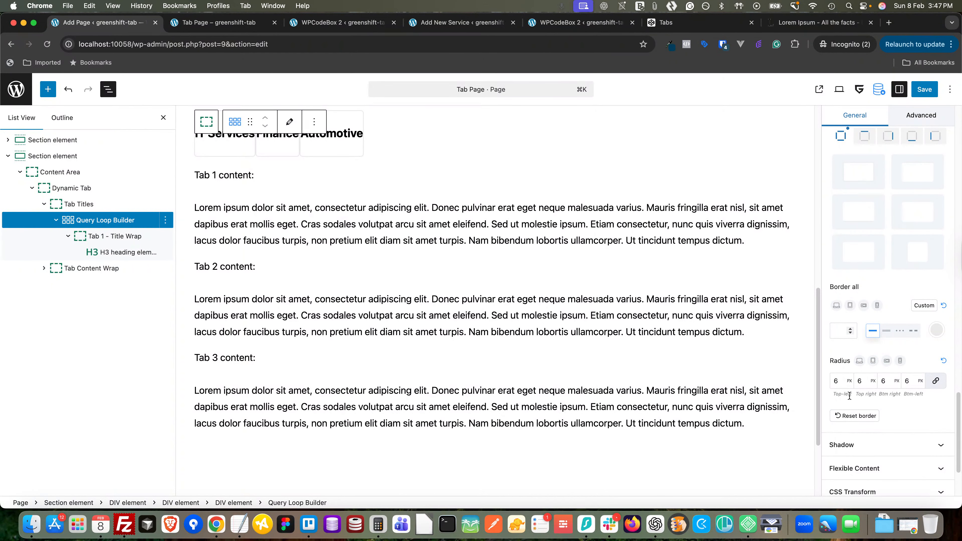
{"action": "scroll", "coordinate": [854, 390], "scroll_direction": "up", "scroll_amount": 4}
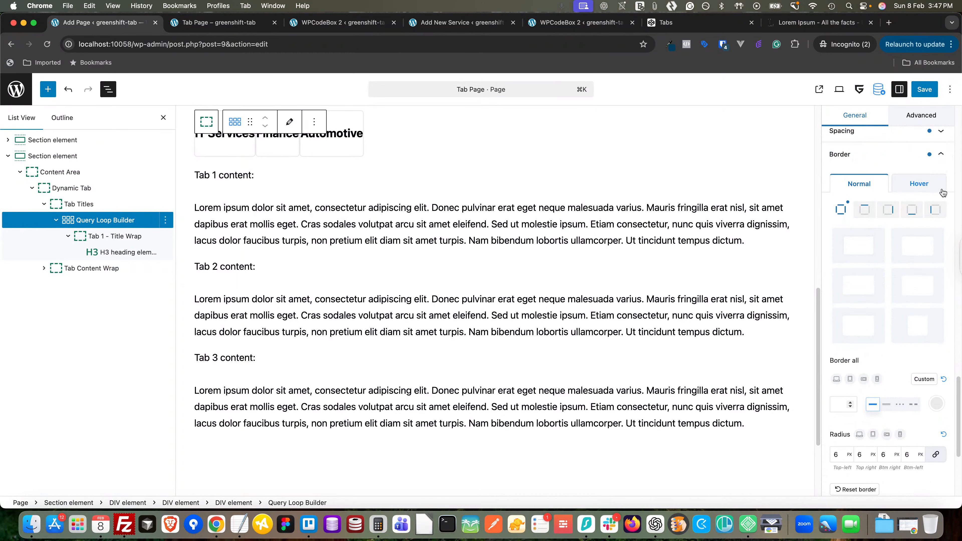
{"action": "scroll", "coordinate": [900, 215], "scroll_direction": "up", "scroll_amount": 15}
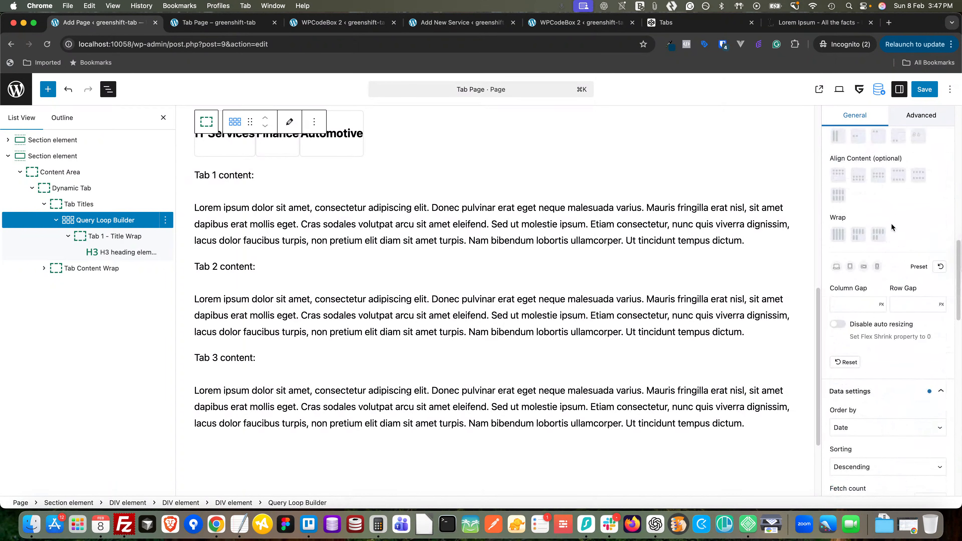
{"action": "scroll", "coordinate": [890, 224], "scroll_direction": "up", "scroll_amount": 10}
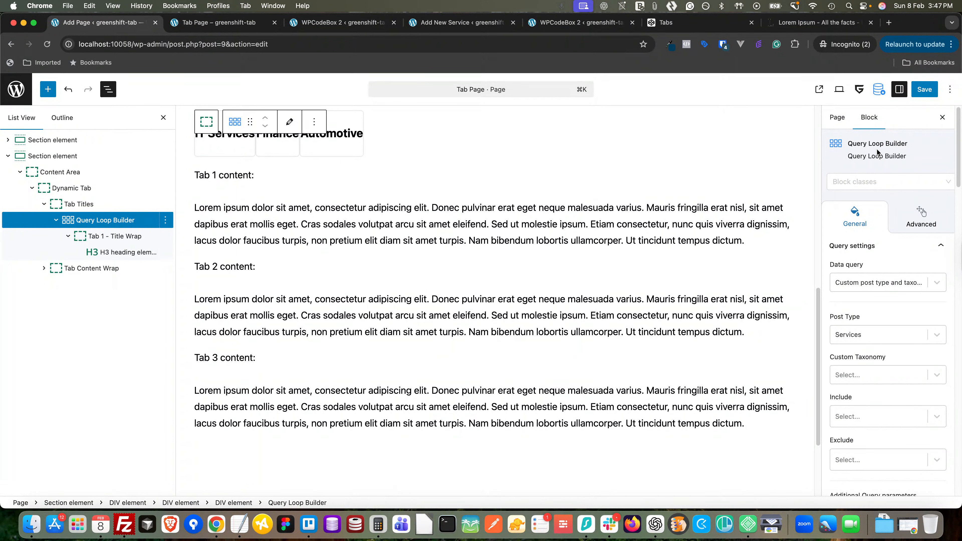
{"action": "scroll", "coordinate": [870, 197], "scroll_direction": "down", "scroll_amount": 5}
{"action": "scroll", "coordinate": [865, 243], "scroll_direction": "down", "scroll_amount": 5}
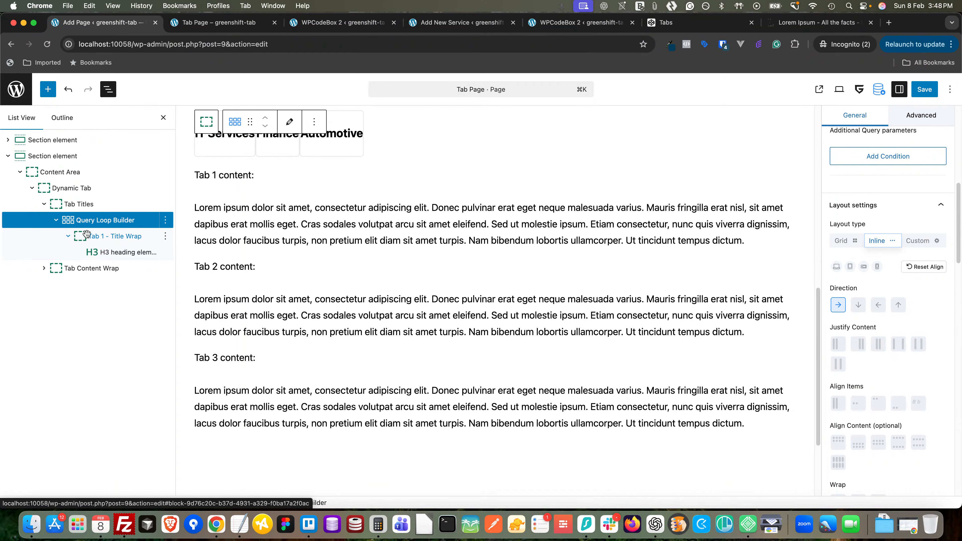
{"action": "scroll", "coordinate": [492, 303], "scroll_direction": "down", "scroll_amount": 1}
{"action": "scroll", "coordinate": [911, 408], "scroll_direction": "down", "scroll_amount": 10}
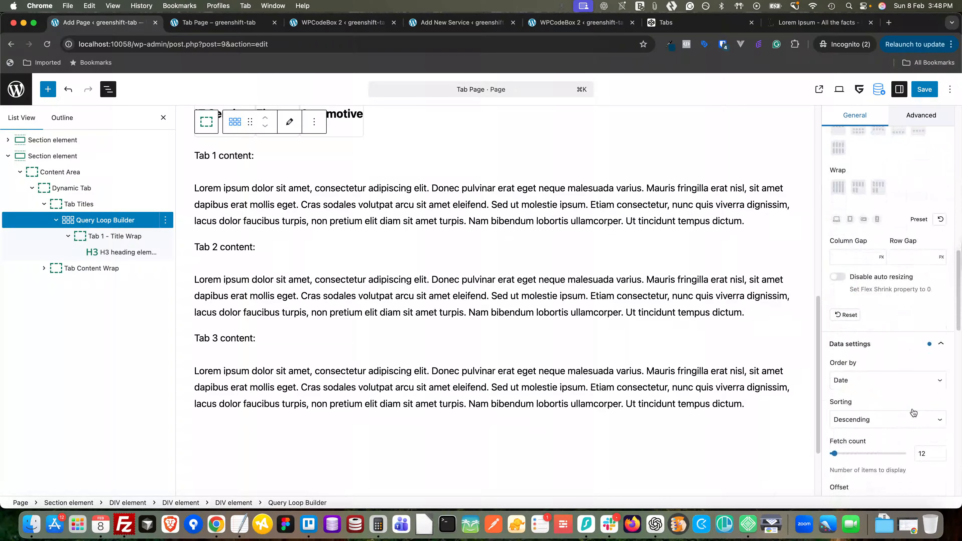
{"action": "scroll", "coordinate": [912, 407], "scroll_direction": "down", "scroll_amount": 3}
{"action": "scroll", "coordinate": [911, 407], "scroll_direction": "down", "scroll_amount": 2}
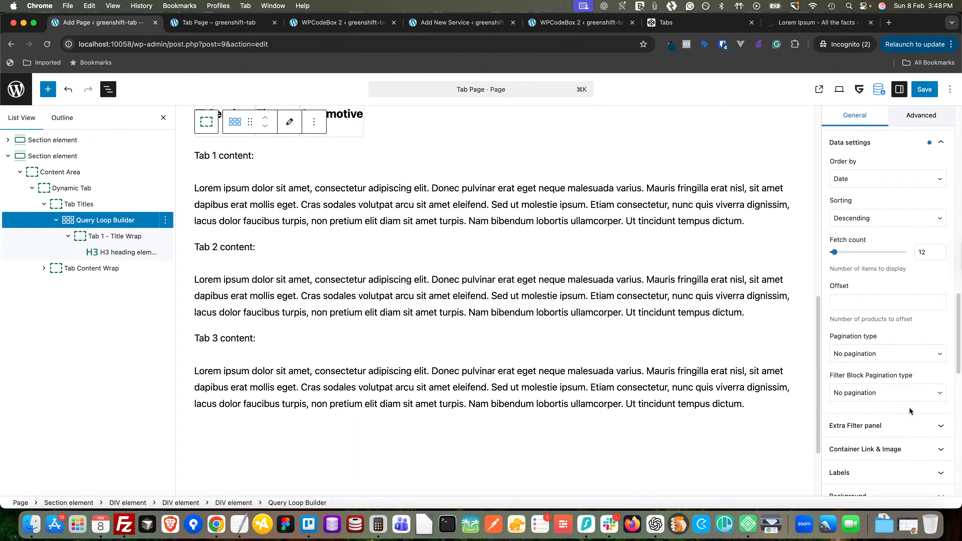
{"action": "scroll", "coordinate": [908, 407], "scroll_direction": "down", "scroll_amount": 4}
{"action": "scroll", "coordinate": [908, 410], "scroll_direction": "down", "scroll_amount": 4}
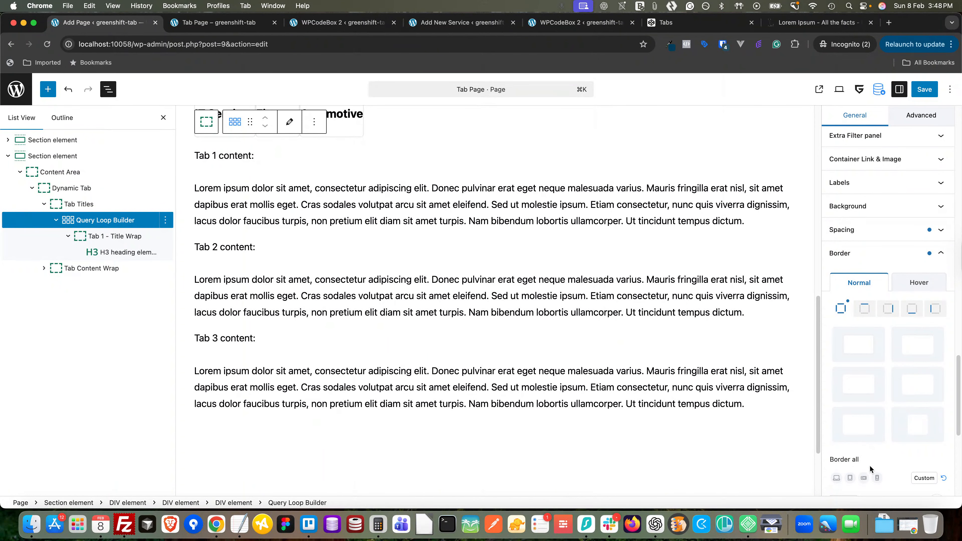
{"action": "scroll", "coordinate": [869, 465], "scroll_direction": "down", "scroll_amount": 4}
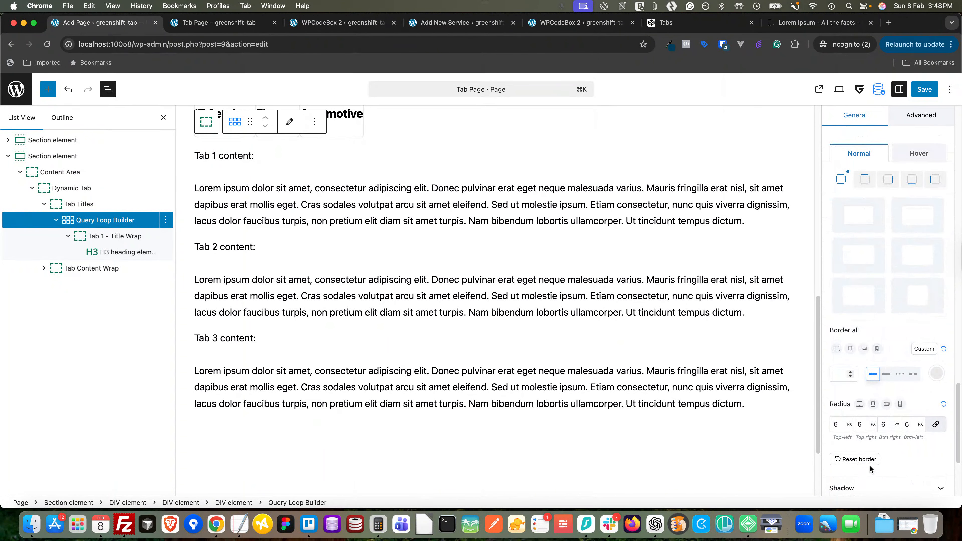
Switch the Query Loop Builder's normal all-sides border to a custom value and set it to none
{"action": "left_click", "coordinate": [925, 349]}
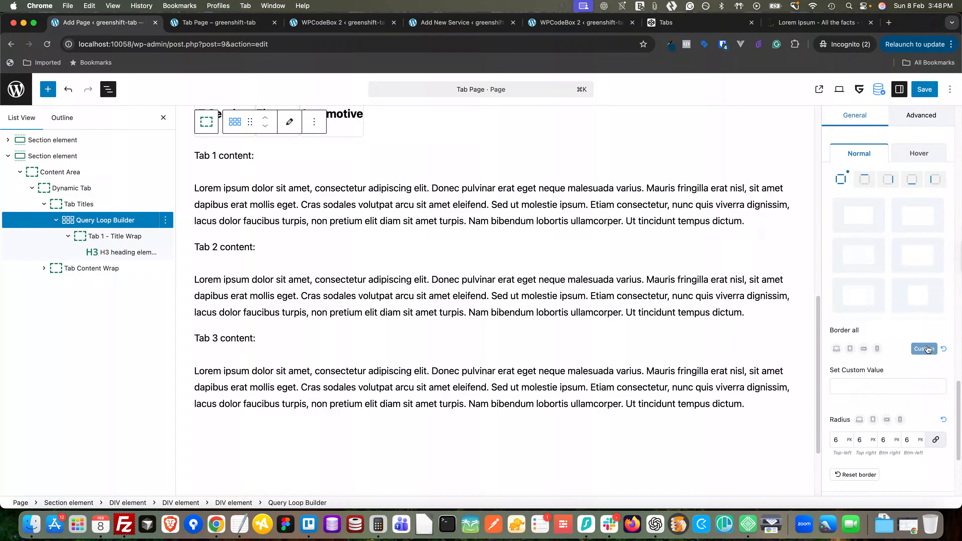
{"action": "scroll", "coordinate": [752, 345], "scroll_direction": "up", "scroll_amount": 3}
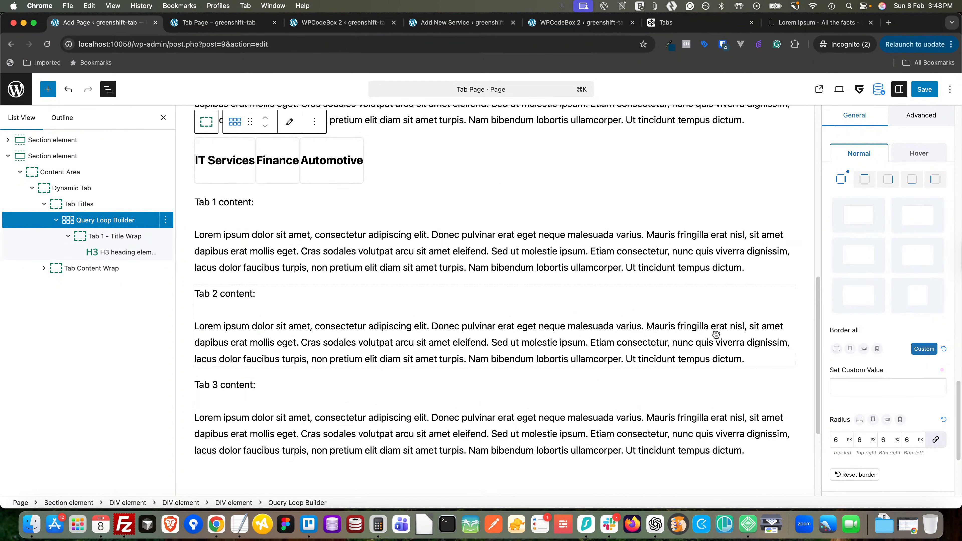
{"action": "left_click", "coordinate": [878, 389]}
{"action": "type", "text": "none"}
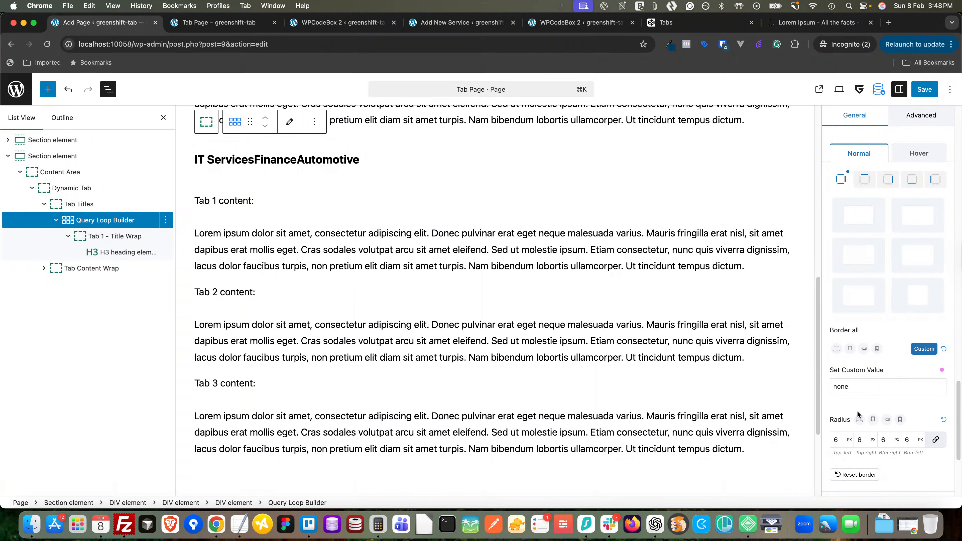
{"action": "left_click", "coordinate": [56, 220]}
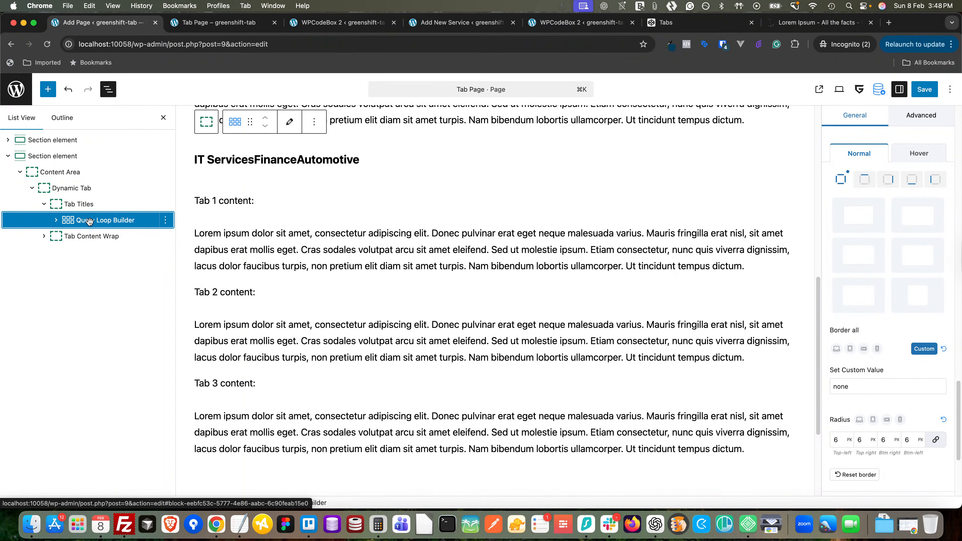
{"action": "left_click", "coordinate": [56, 220]}
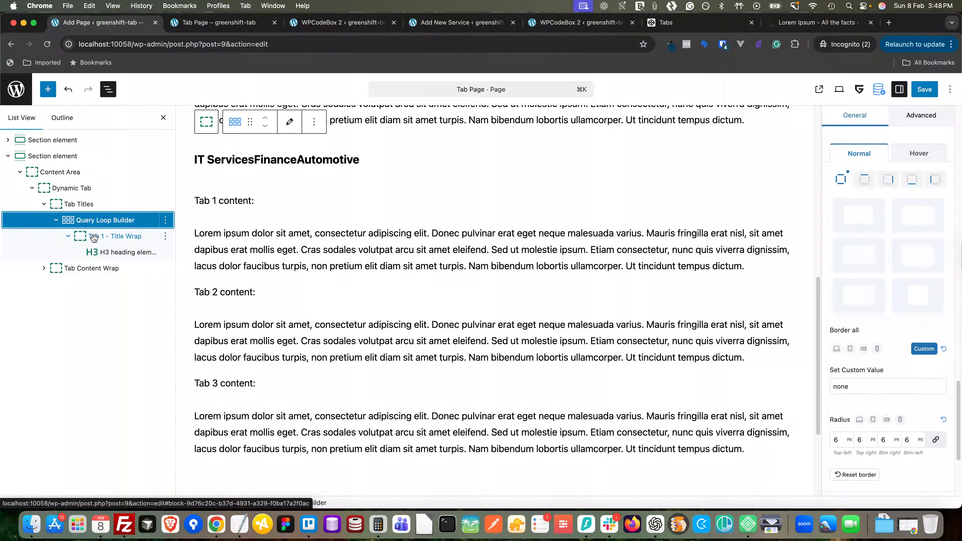
{"action": "left_click", "coordinate": [45, 269]}
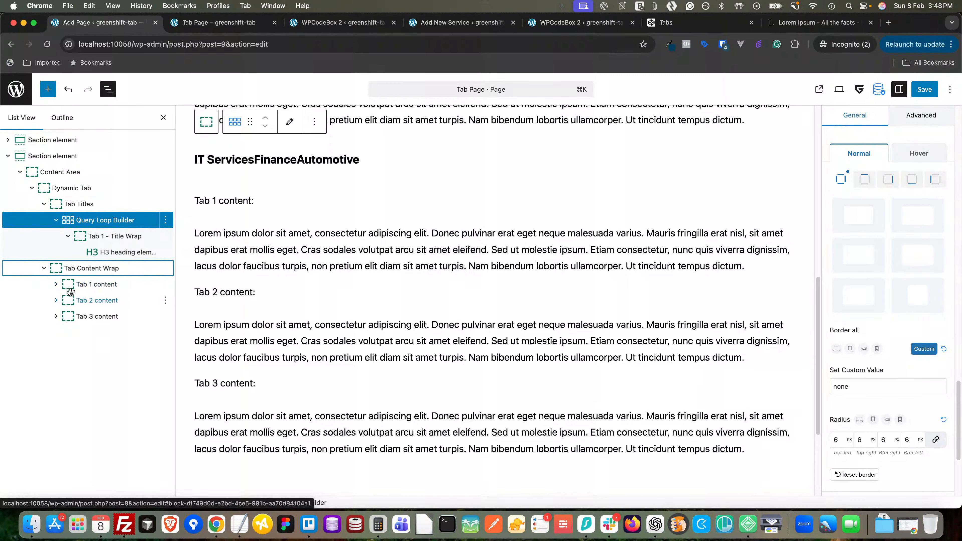
{"action": "left_click", "coordinate": [96, 270]}
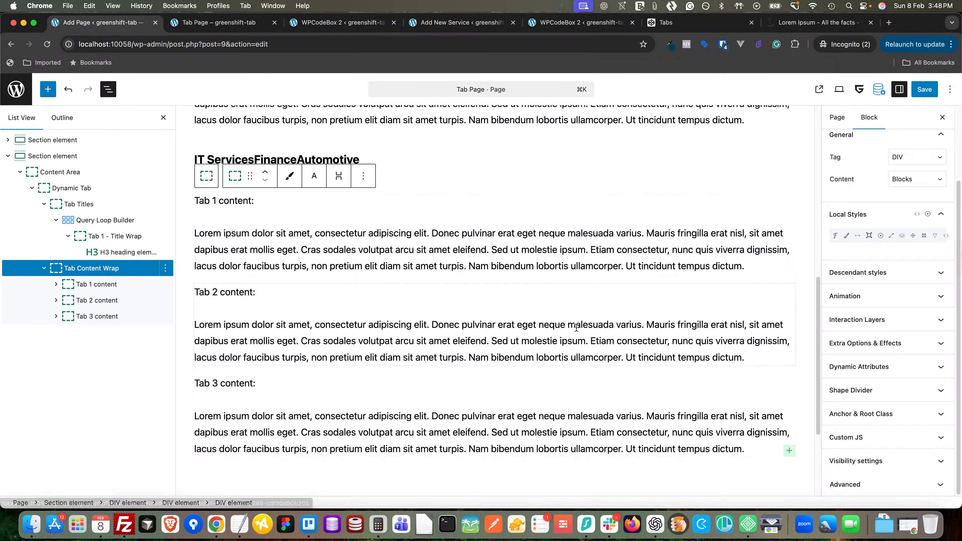
{"action": "scroll", "coordinate": [530, 320], "scroll_direction": "down", "scroll_amount": 5}
{"action": "left_click", "coordinate": [789, 322]}
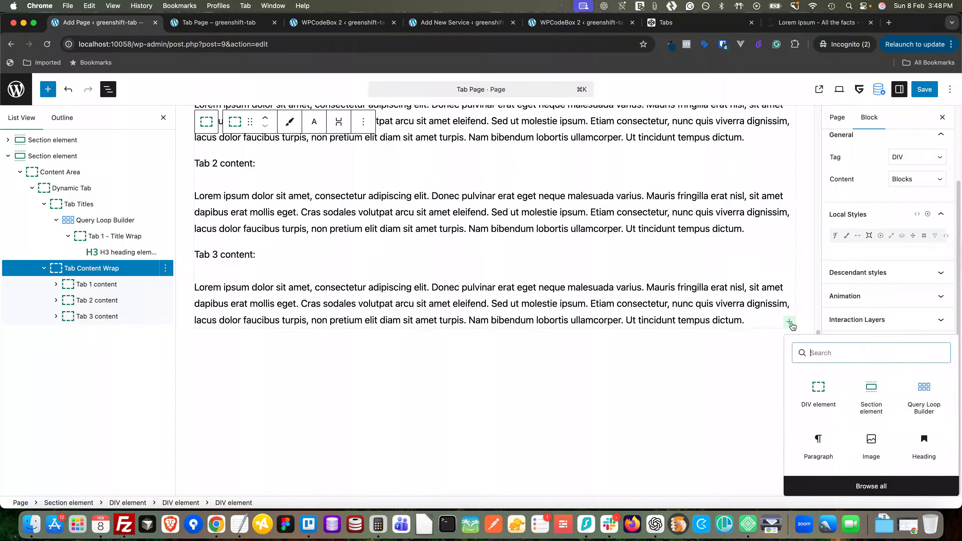
{"action": "left_click", "coordinate": [922, 404]}
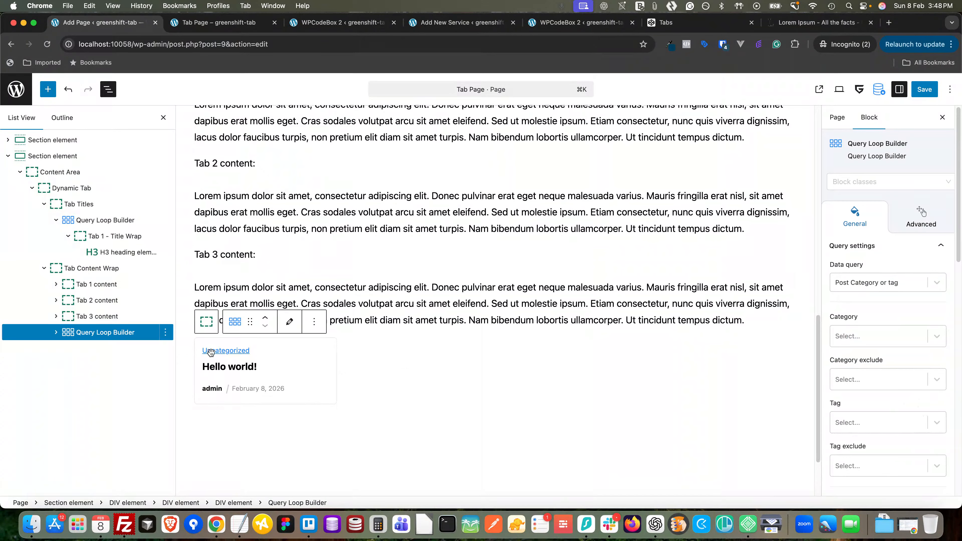
{"action": "right_click", "coordinate": [137, 331]}
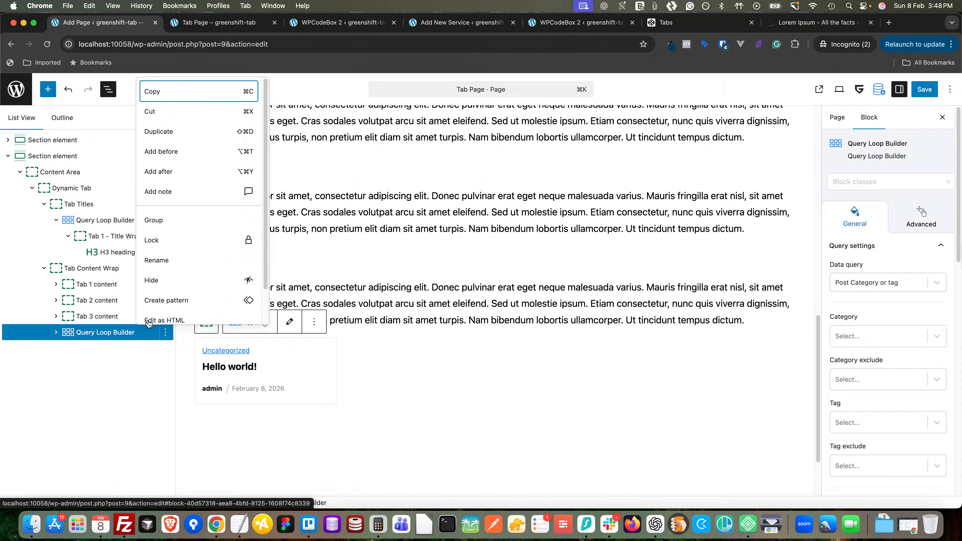
{"action": "left_click", "coordinate": [157, 310]}
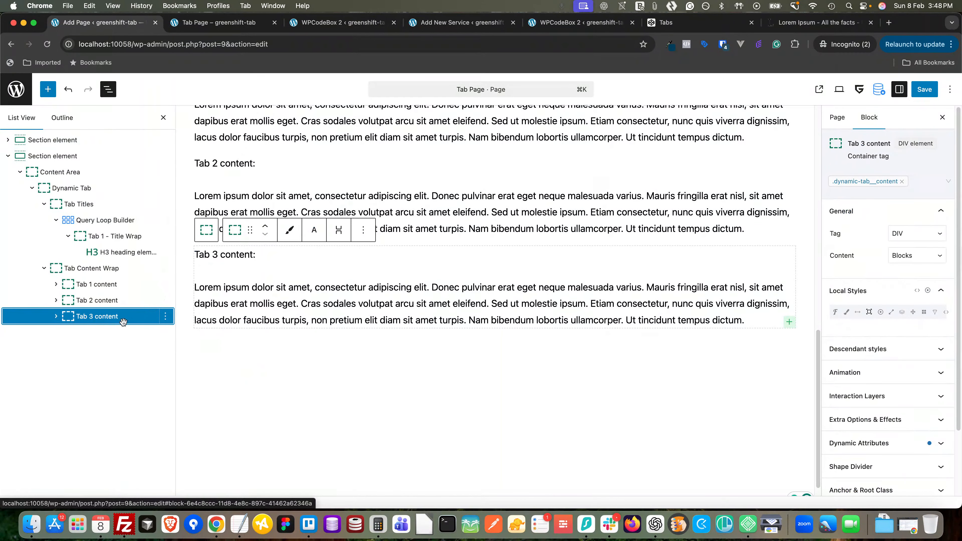
Duplicate the Query Loop Builder in Tab Titles and move the copy into Tab Content Wrap
{"action": "left_click", "coordinate": [102, 220]}
{"action": "right_click", "coordinate": [102, 220]}
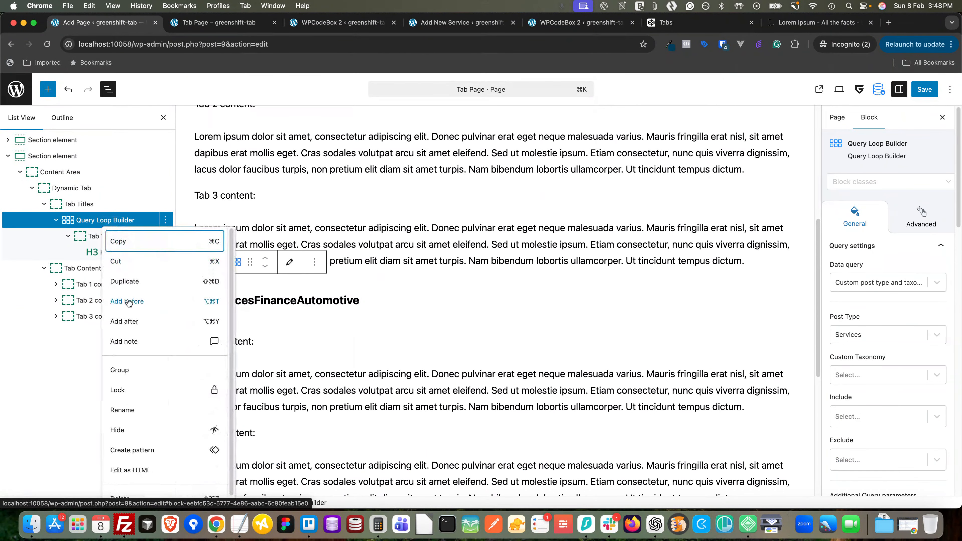
{"action": "left_click", "coordinate": [137, 282]}
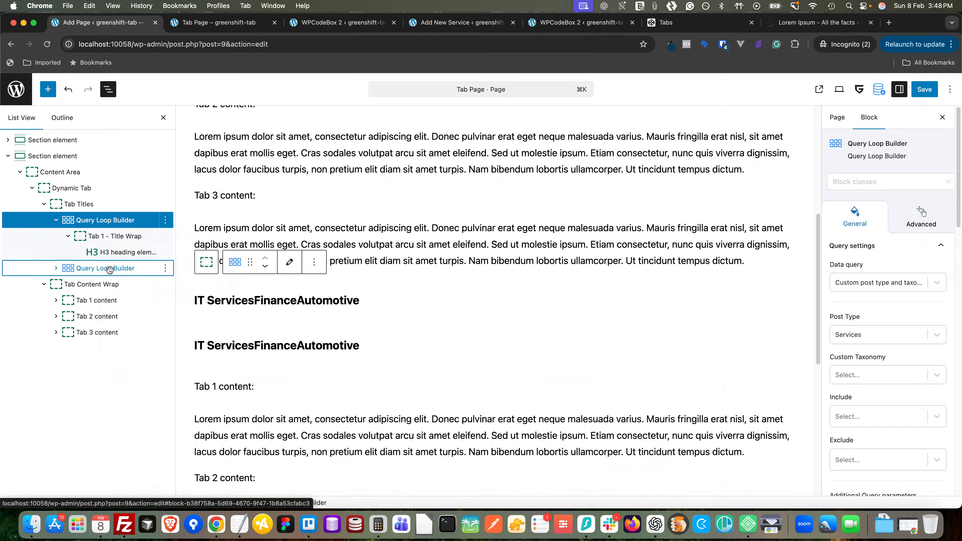
{"action": "left_click_drag", "start_coordinate": [110, 269], "coordinate": [55, 284]}
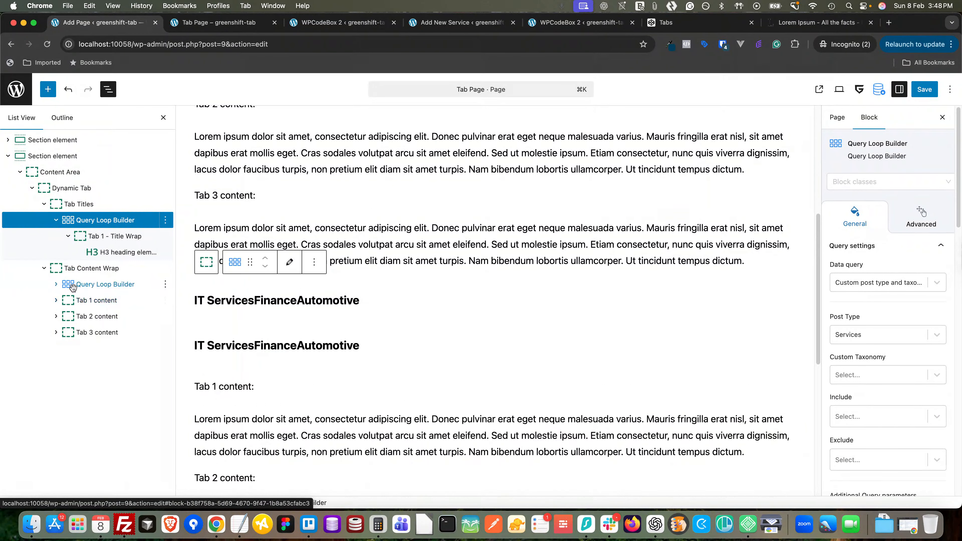
Move Tab 1 content into Tab Content Wrap's Query Loop Builder and delete the Tab 1 - Title Wrap copied inside that loop
{"action": "left_click", "coordinate": [55, 284]}
{"action": "left_click", "coordinate": [108, 300]}
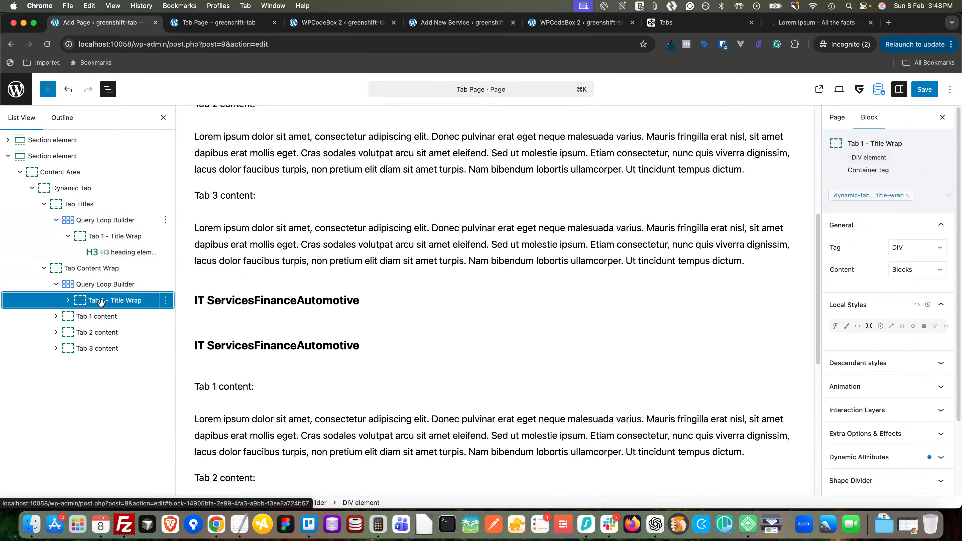
{"action": "right_click", "coordinate": [113, 300]}
{"action": "left_click", "coordinate": [75, 319]}
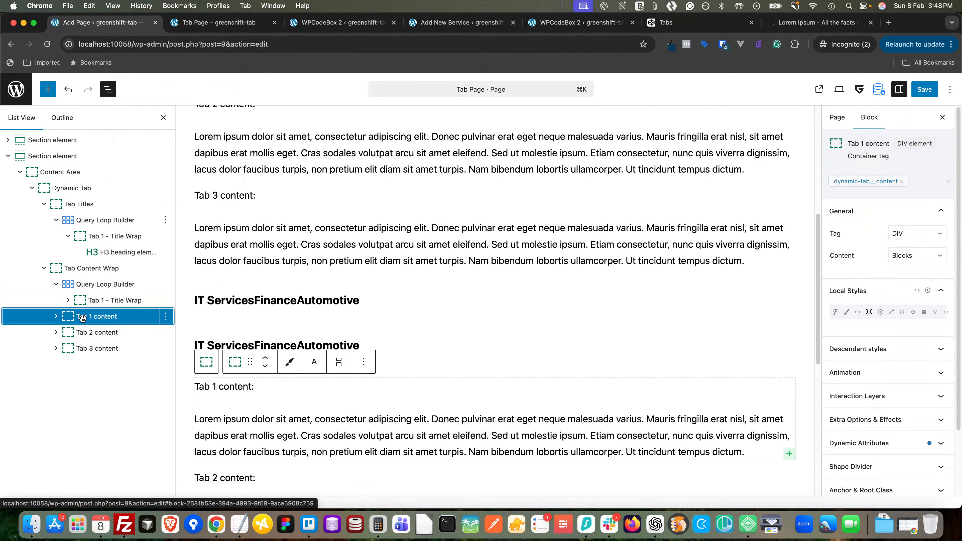
{"action": "left_click_drag", "start_coordinate": [82, 318], "coordinate": [90, 303]}
{"action": "left_click", "coordinate": [113, 316]}
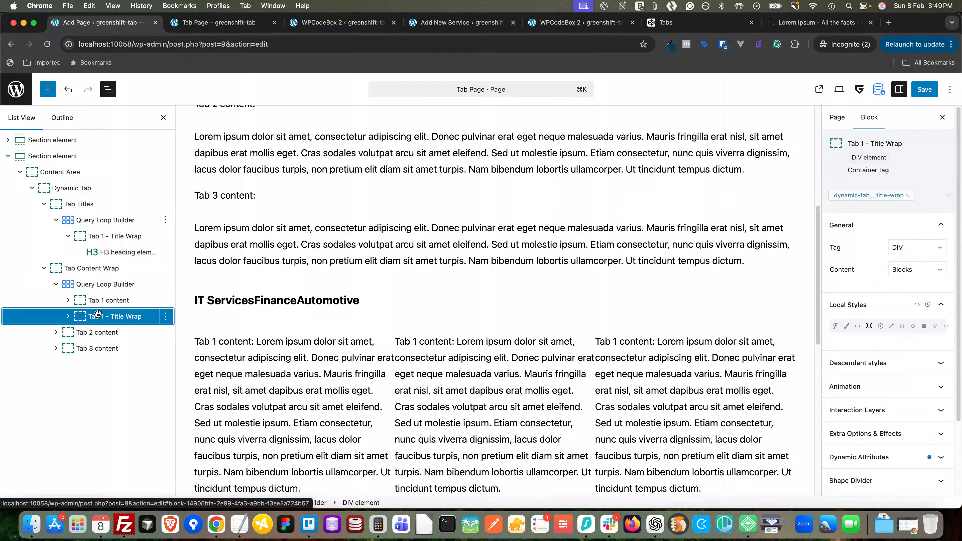
{"action": "right_click", "coordinate": [125, 316]}
{"action": "scroll", "coordinate": [125, 295], "scroll_direction": "down", "scroll_amount": 2}
{"action": "left_click", "coordinate": [129, 289]}
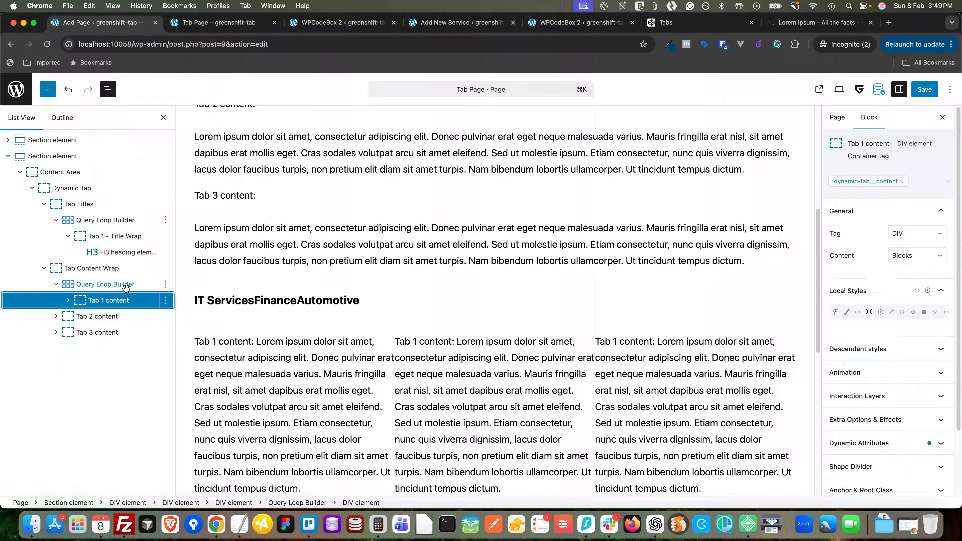
Make the data-tab-content attribute of Tab 1 content dynamic, taking the Post ID from Post data with the Current/Latest source
{"action": "left_click", "coordinate": [103, 321]}
{"action": "left_click", "coordinate": [110, 302]}
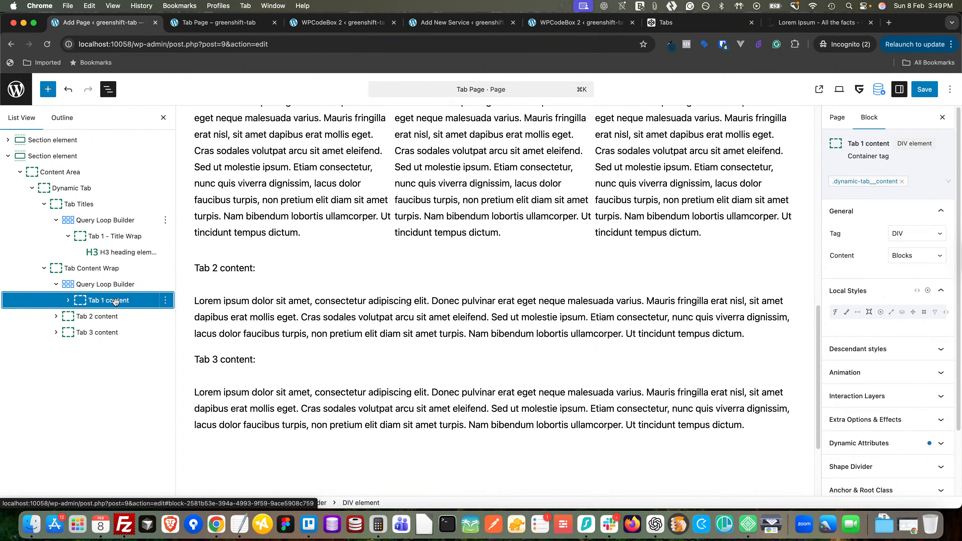
{"action": "scroll", "coordinate": [814, 375], "scroll_direction": "down", "scroll_amount": 3}
{"action": "left_click", "coordinate": [870, 375]}
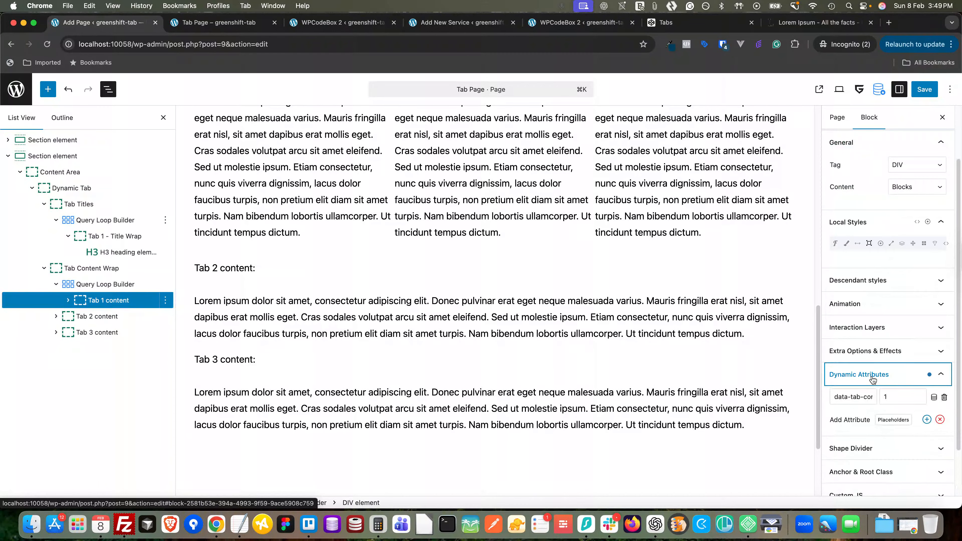
{"action": "scroll", "coordinate": [873, 391], "scroll_direction": "down", "scroll_amount": 1}
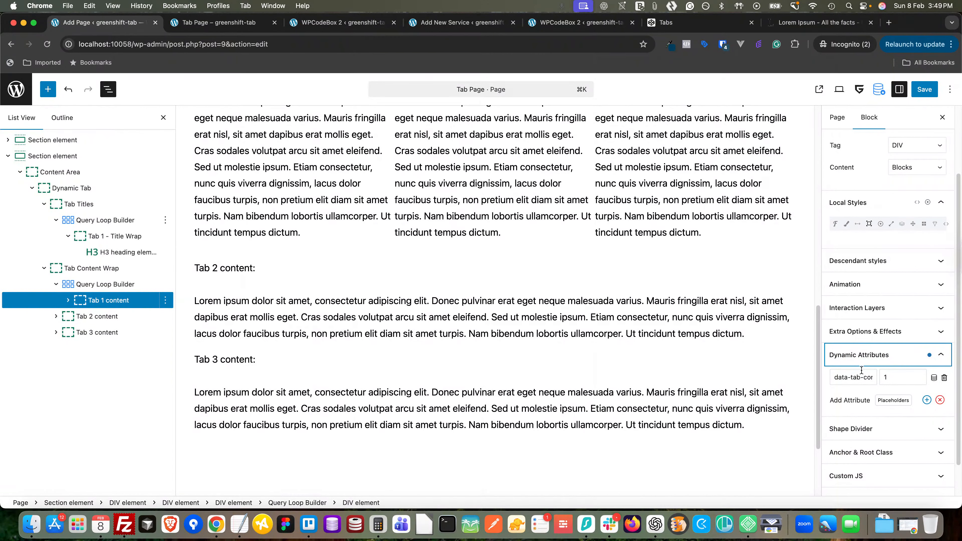
{"action": "left_click", "coordinate": [934, 378]}
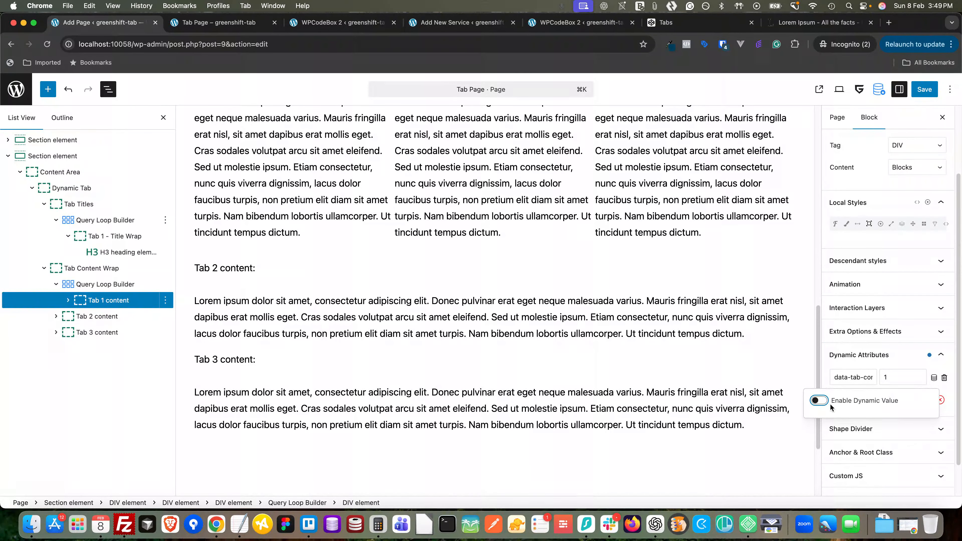
{"action": "left_click", "coordinate": [818, 400]}
{"action": "left_click", "coordinate": [836, 428]}
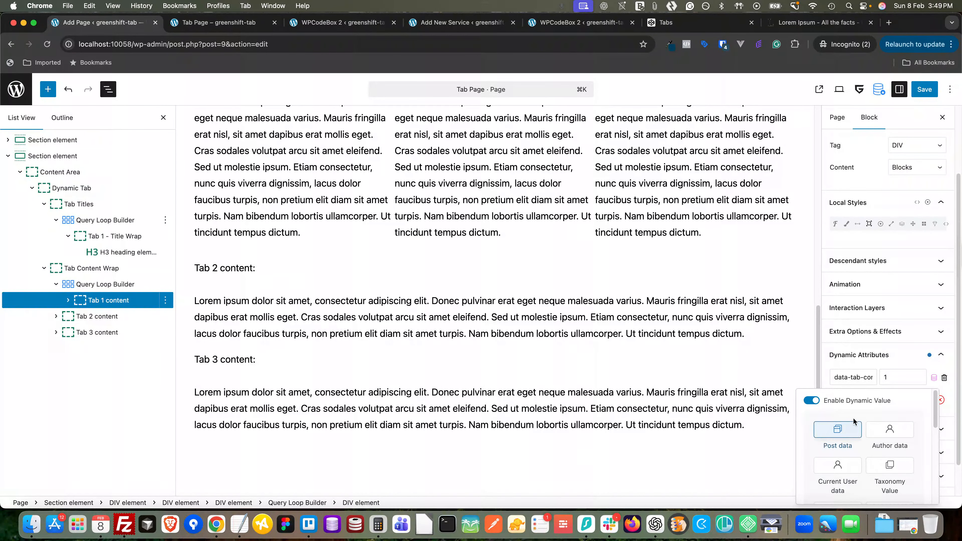
{"action": "scroll", "coordinate": [877, 407], "scroll_direction": "down", "scroll_amount": 3}
{"action": "scroll", "coordinate": [867, 435], "scroll_direction": "down", "scroll_amount": 2}
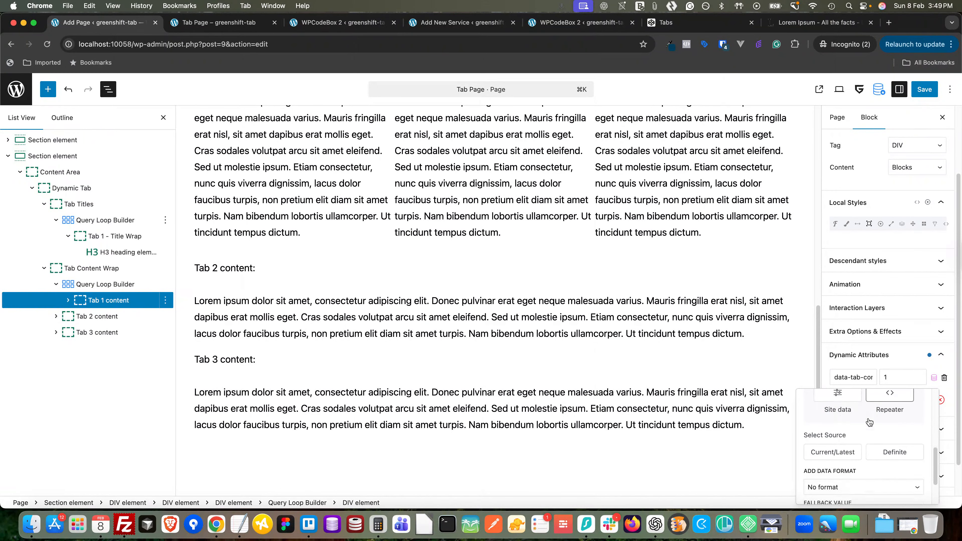
{"action": "left_click", "coordinate": [841, 449]}
{"action": "scroll", "coordinate": [842, 444], "scroll_direction": "down", "scroll_amount": 6}
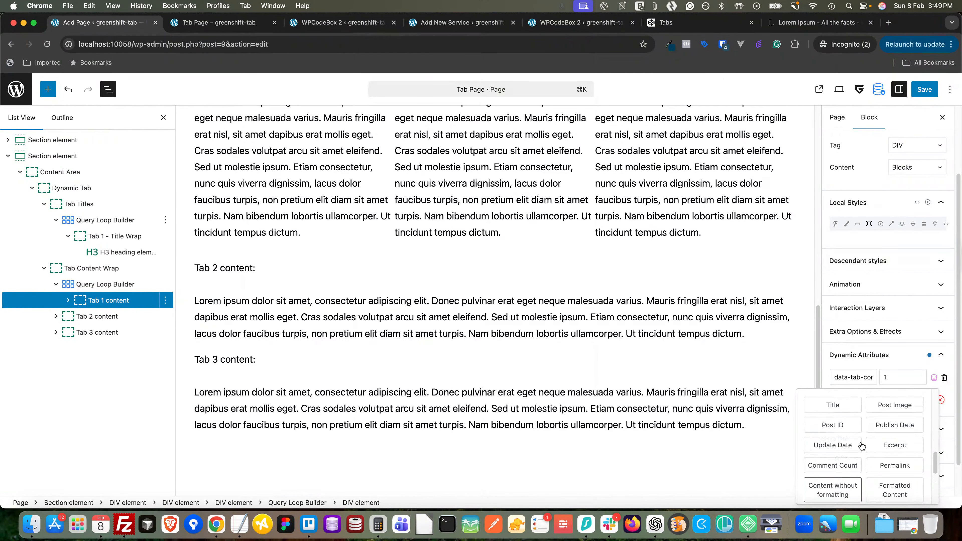
{"action": "left_click", "coordinate": [842, 435]}
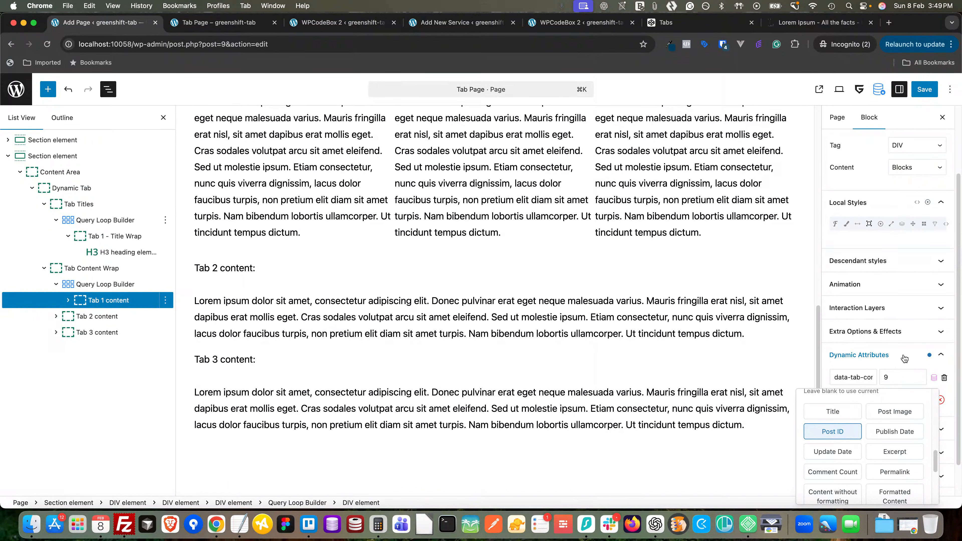
Set the post type of the data-tab-content attribute's dynamic value to Service, with Post ID as the field
{"action": "scroll", "coordinate": [853, 460], "scroll_direction": "up", "scroll_amount": 6}
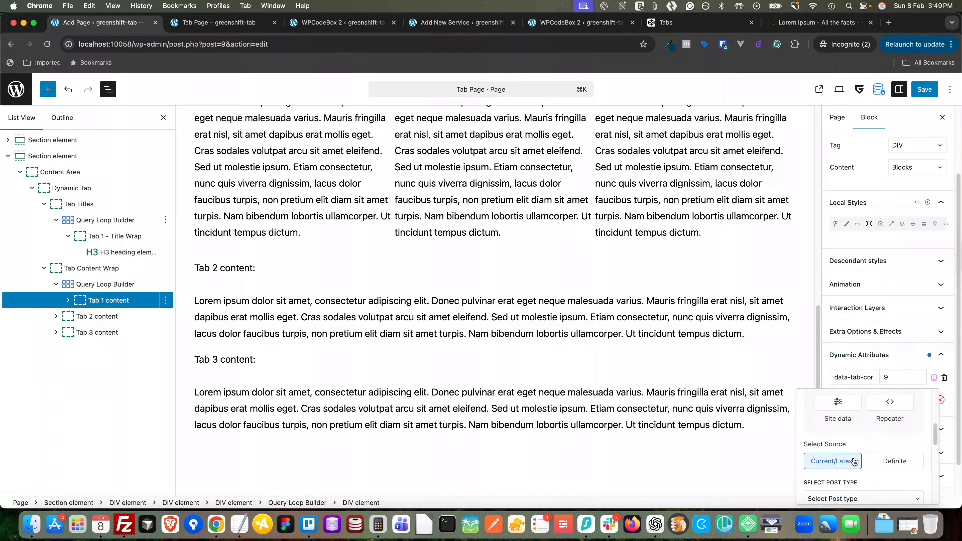
{"action": "scroll", "coordinate": [853, 461], "scroll_direction": "down", "scroll_amount": 4}
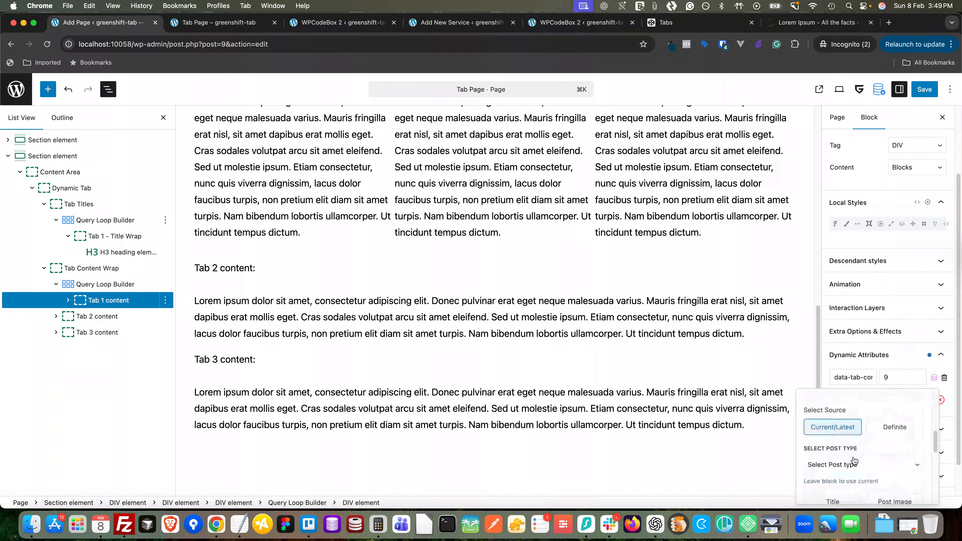
{"action": "left_click", "coordinate": [851, 465]}
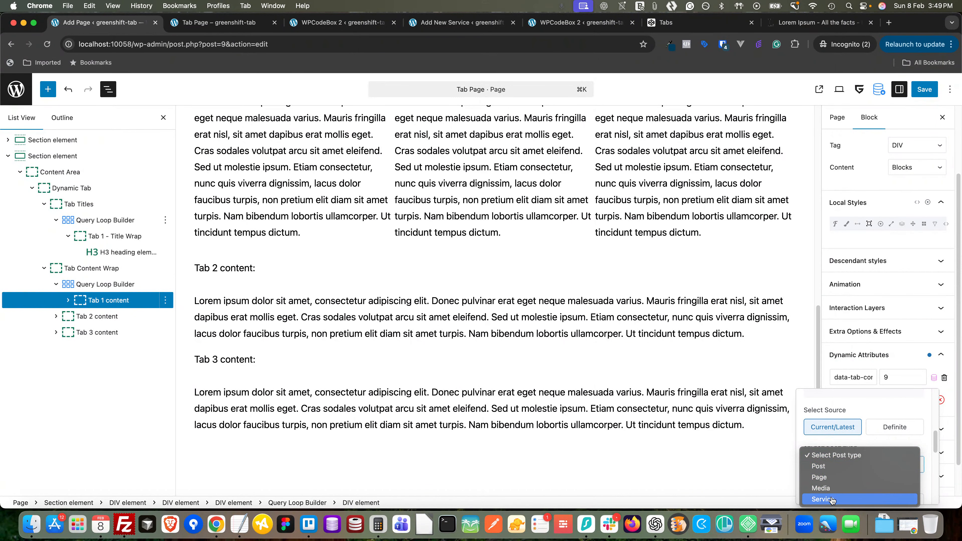
{"action": "left_click", "coordinate": [830, 500]}
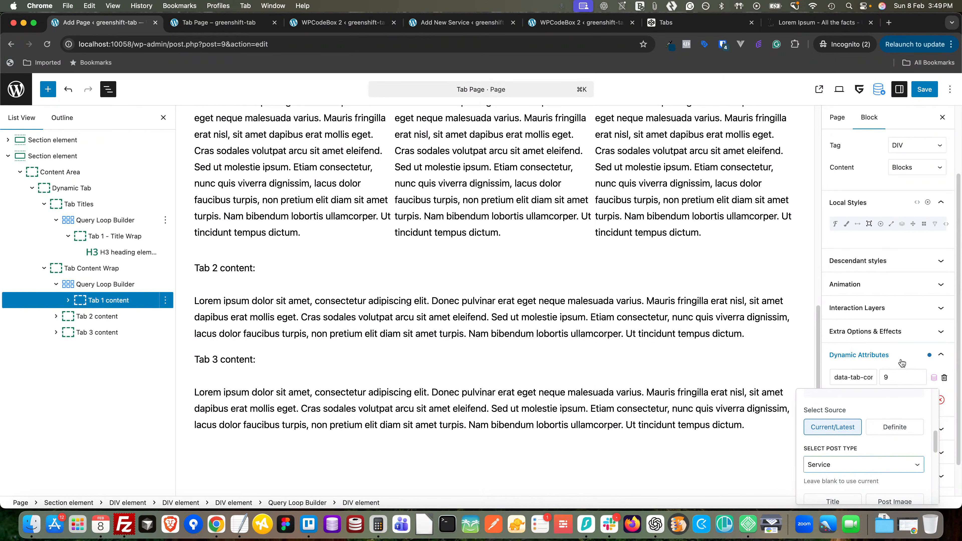
{"action": "scroll", "coordinate": [863, 447], "scroll_direction": "down", "scroll_amount": 3}
{"action": "left_click", "coordinate": [837, 431]}
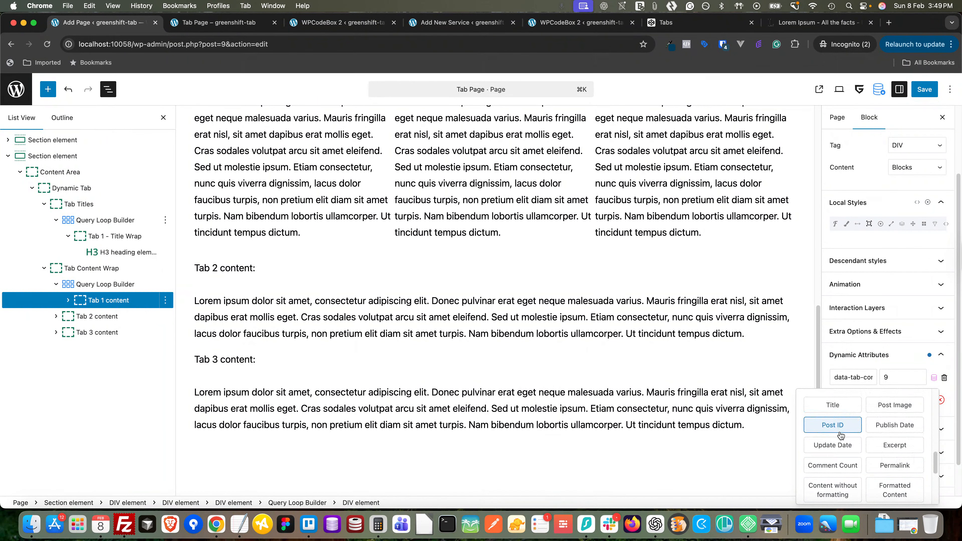
{"action": "left_click", "coordinate": [859, 355]}
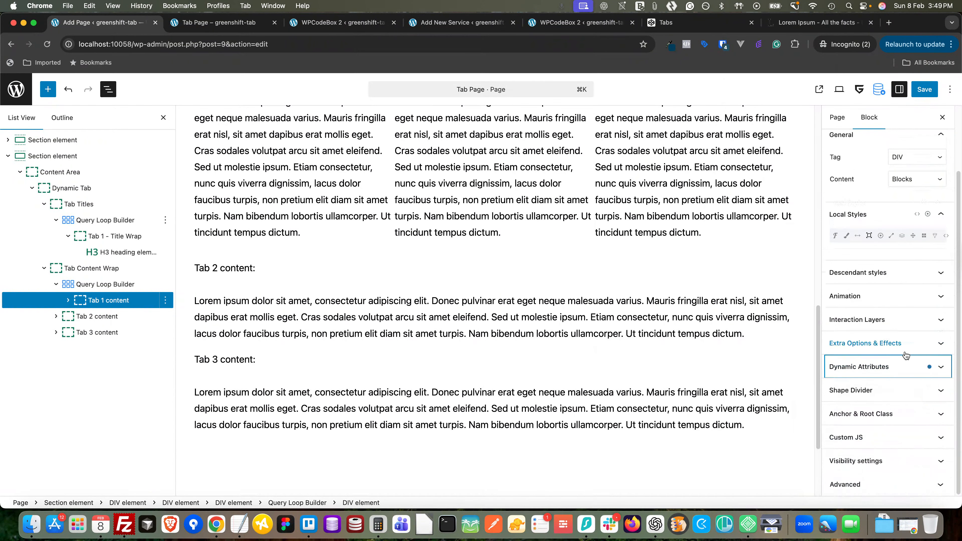
Delete the static Tab 2 content and Tab 3 content blocks from the dynamic Tab Content Wrap
{"action": "left_click", "coordinate": [130, 316]}
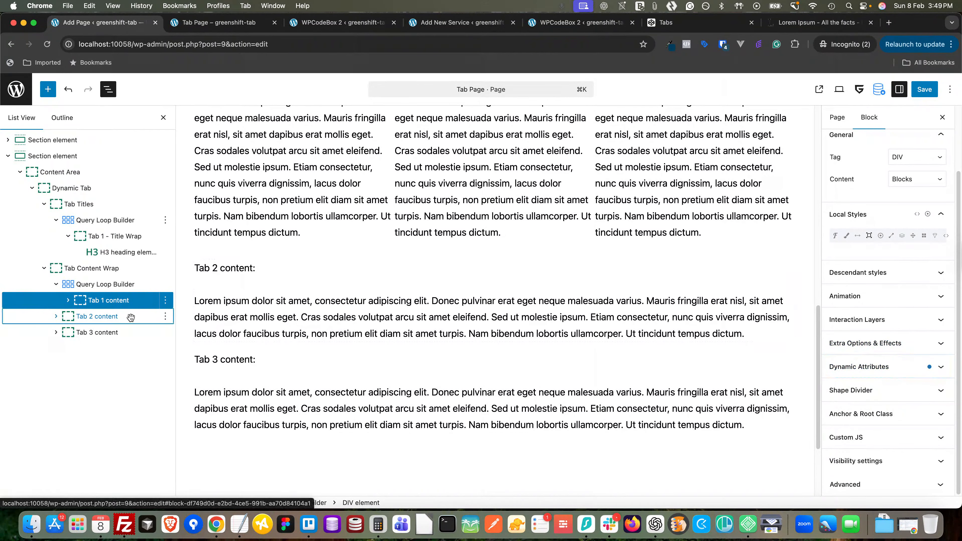
{"action": "right_click", "coordinate": [133, 316]}
{"action": "scroll", "coordinate": [159, 296], "scroll_direction": "down", "scroll_amount": 3}
{"action": "left_click", "coordinate": [158, 297]}
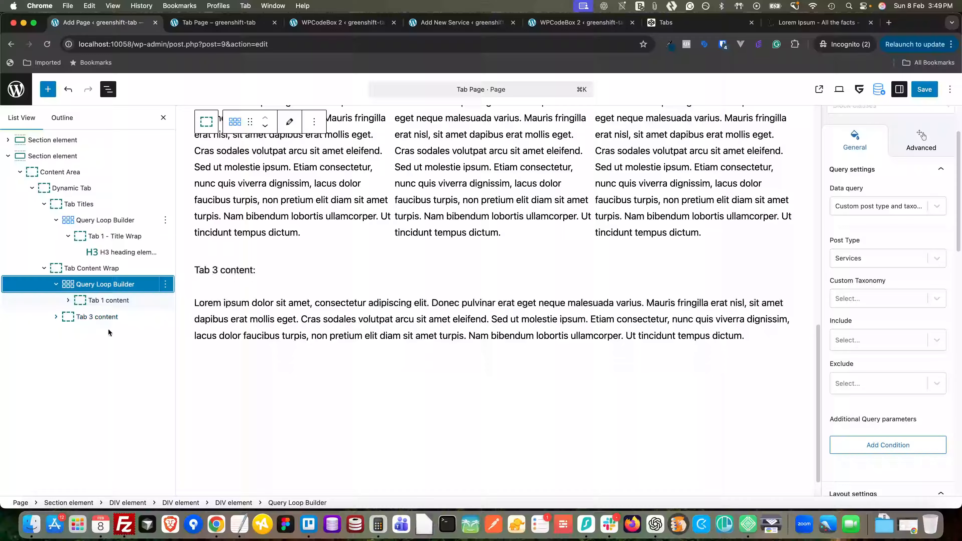
{"action": "left_click", "coordinate": [107, 316]}
{"action": "right_click", "coordinate": [106, 318]}
{"action": "scroll", "coordinate": [130, 301], "scroll_direction": "down", "scroll_amount": 3}
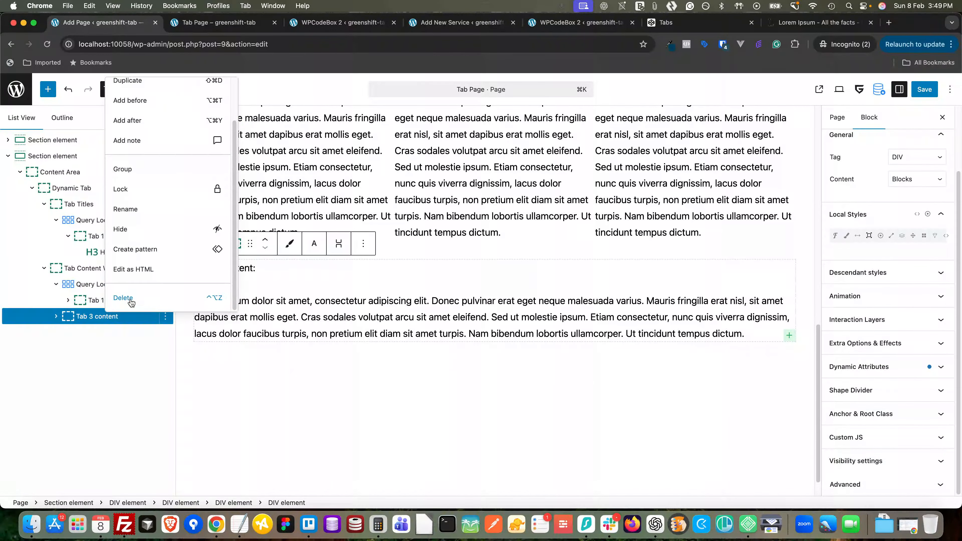
{"action": "left_click", "coordinate": [131, 300]}
{"action": "scroll", "coordinate": [231, 374], "scroll_direction": "up", "scroll_amount": 5}
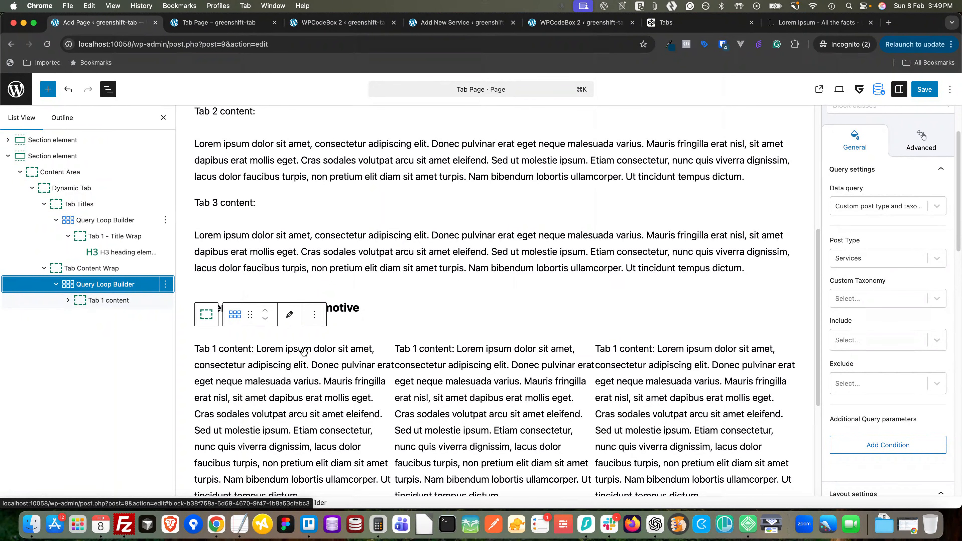
Save the page and reload the published Tab Page
{"action": "left_click", "coordinate": [935, 89]}
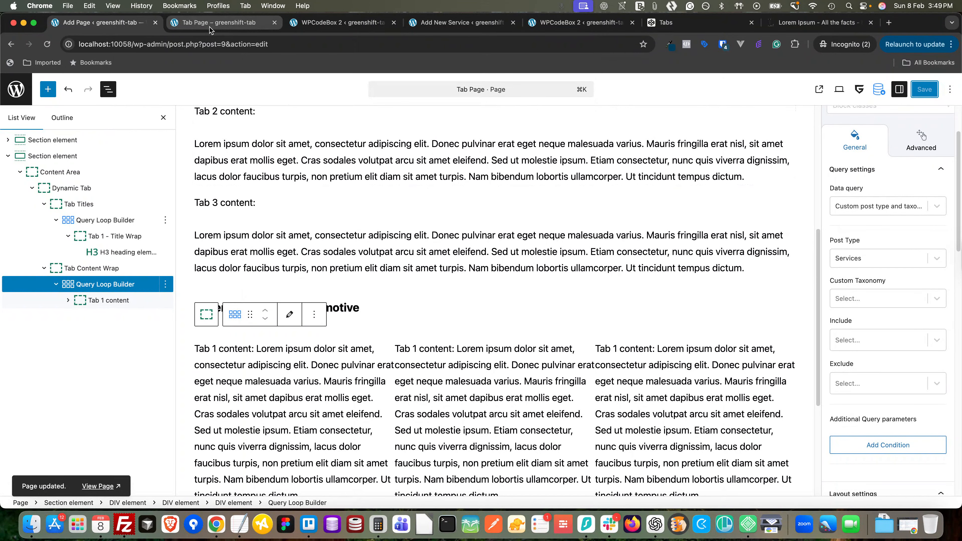
{"action": "left_click", "coordinate": [219, 22]}
{"action": "left_click", "coordinate": [46, 45]}
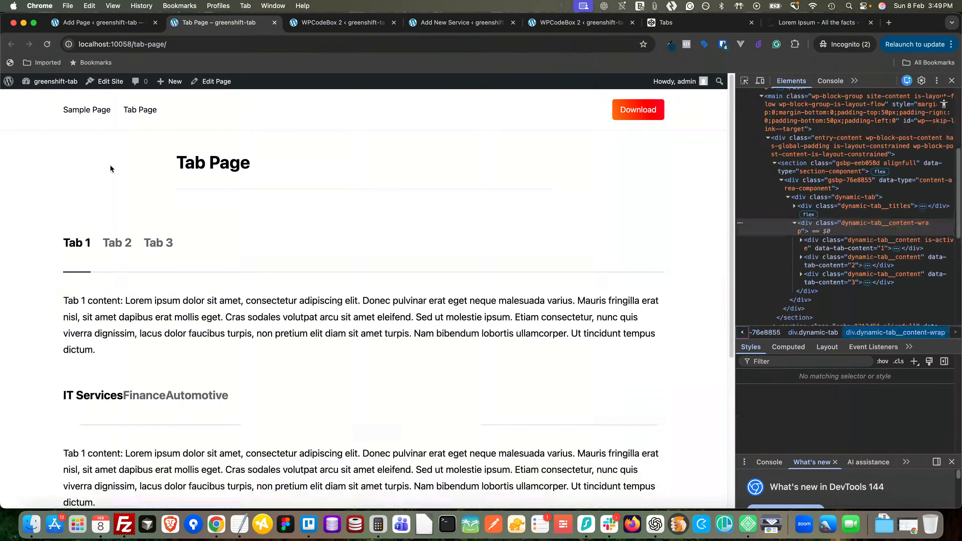
Test the dynamic tabs on the published page by switching between IT Services, Finance and Automotive
{"action": "scroll", "coordinate": [170, 246], "scroll_direction": "down", "scroll_amount": 5}
{"action": "left_click", "coordinate": [141, 214]}
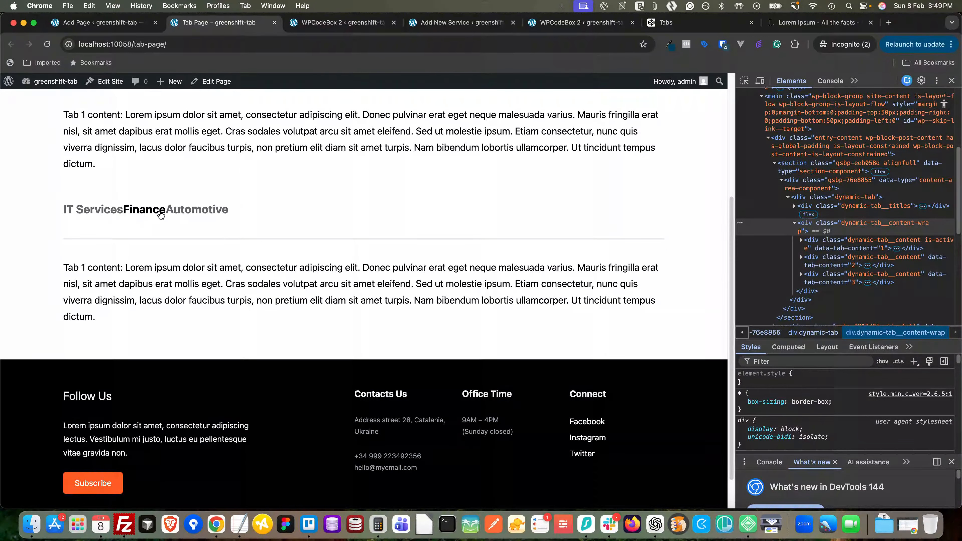
{"action": "left_click", "coordinate": [190, 215]}
{"action": "left_click", "coordinate": [138, 213]}
{"action": "left_click", "coordinate": [110, 214]}
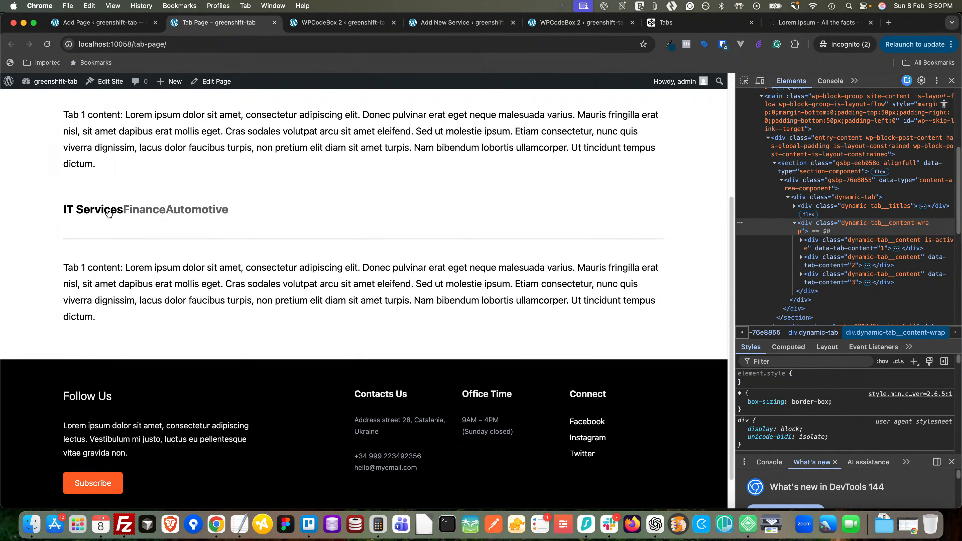
{"action": "left_click", "coordinate": [141, 214]}
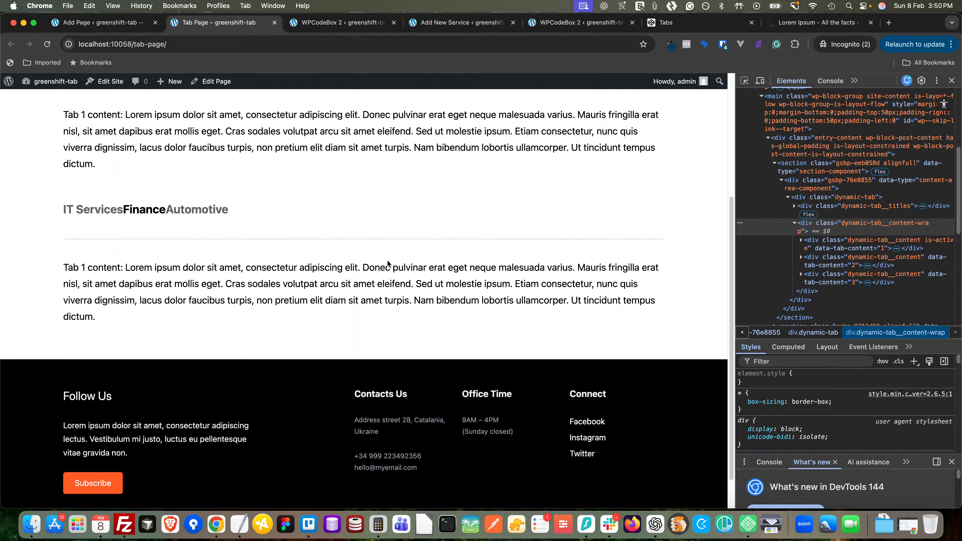
Inspect the dynamic tab markup to compare the title wraps' data-tab-id values with the contents' data-tab-content values
{"action": "key", "text": "super+shift+c"}
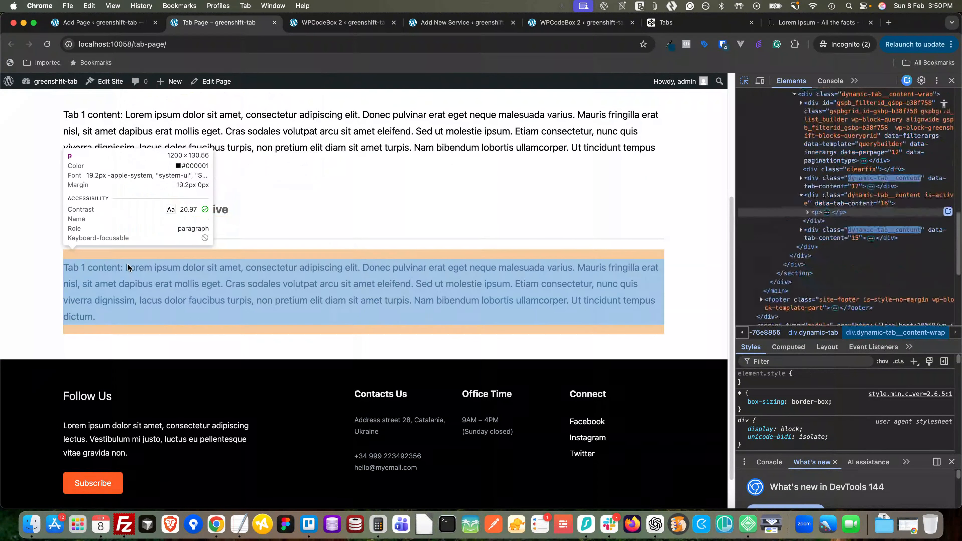
{"action": "left_click", "coordinate": [118, 225]}
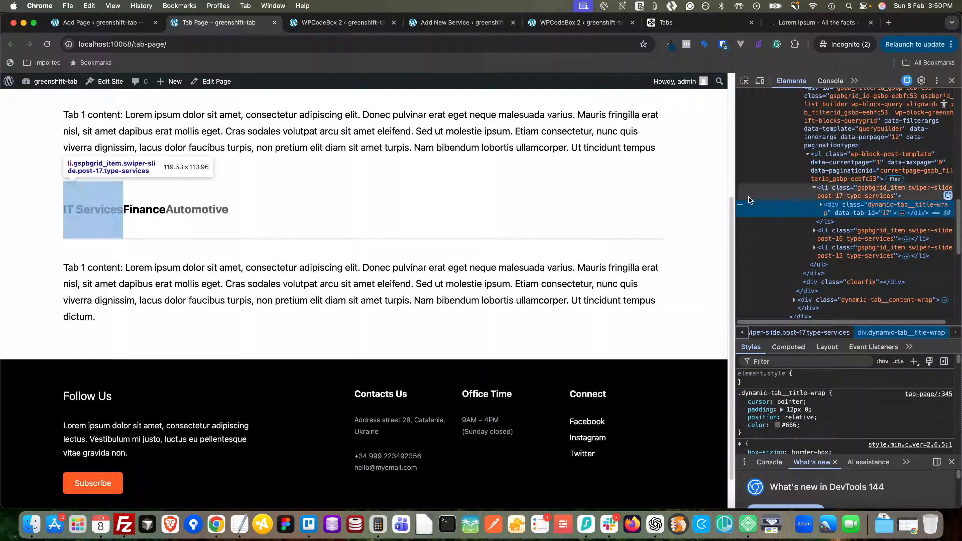
{"action": "left_click_drag", "start_coordinate": [733, 188], "coordinate": [602, 173]}
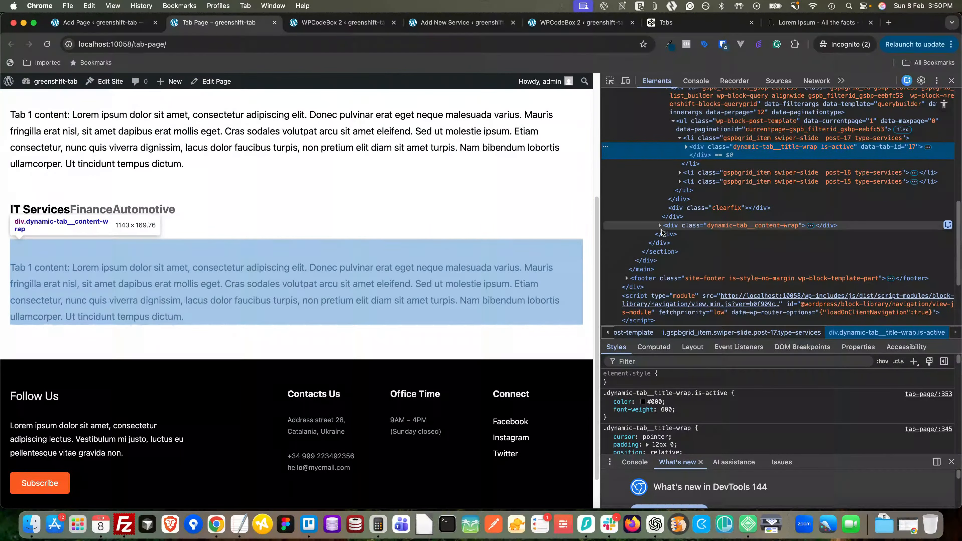
{"action": "left_click", "coordinate": [660, 225]}
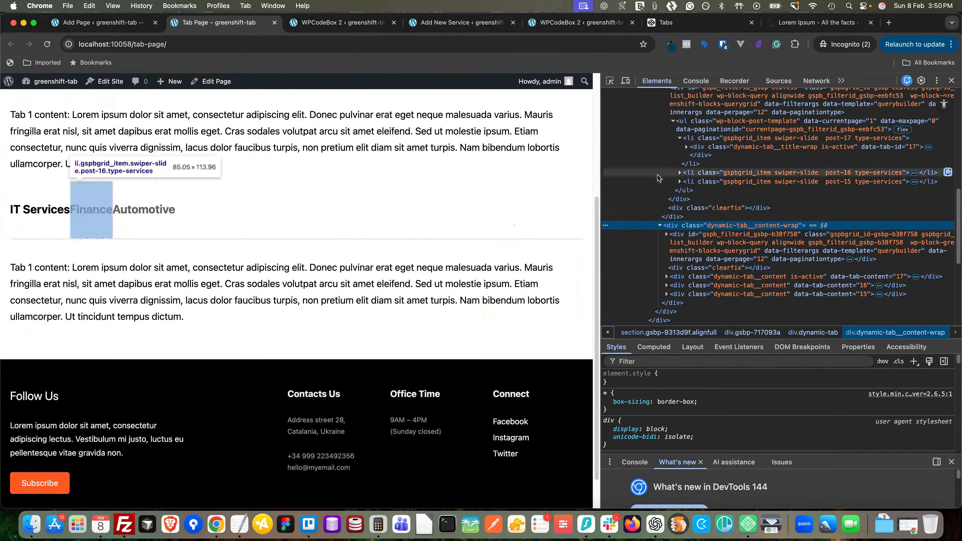
Return to the page editor and clear the static text of the P element inside Tab 1 content
{"action": "left_click", "coordinate": [123, 27]}
{"action": "scroll", "coordinate": [345, 299], "scroll_direction": "down", "scroll_amount": 5}
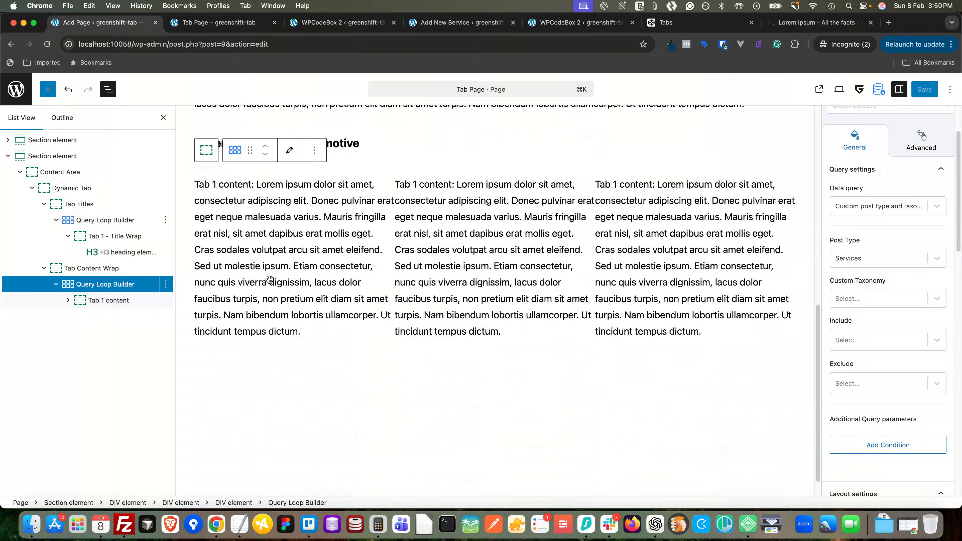
{"action": "left_click", "coordinate": [68, 301]}
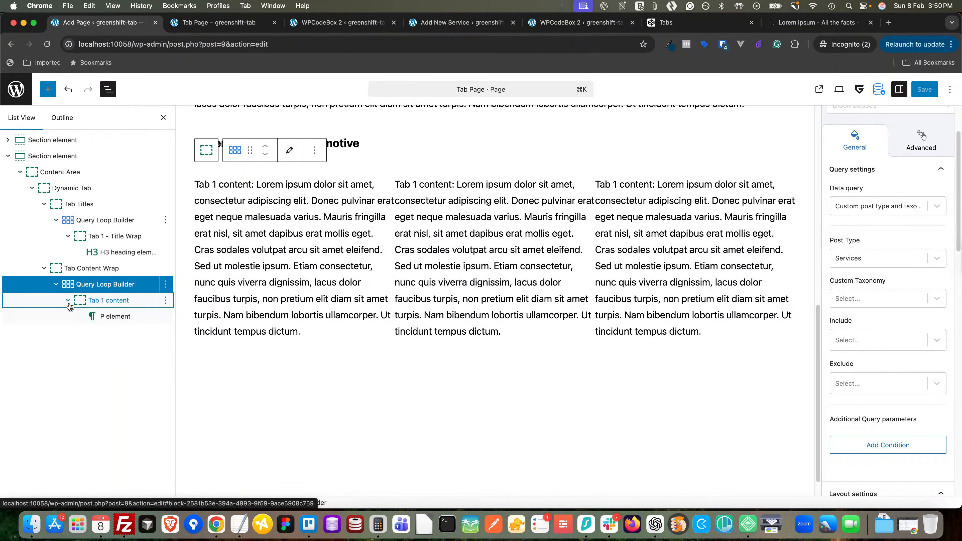
{"action": "left_click", "coordinate": [110, 319]}
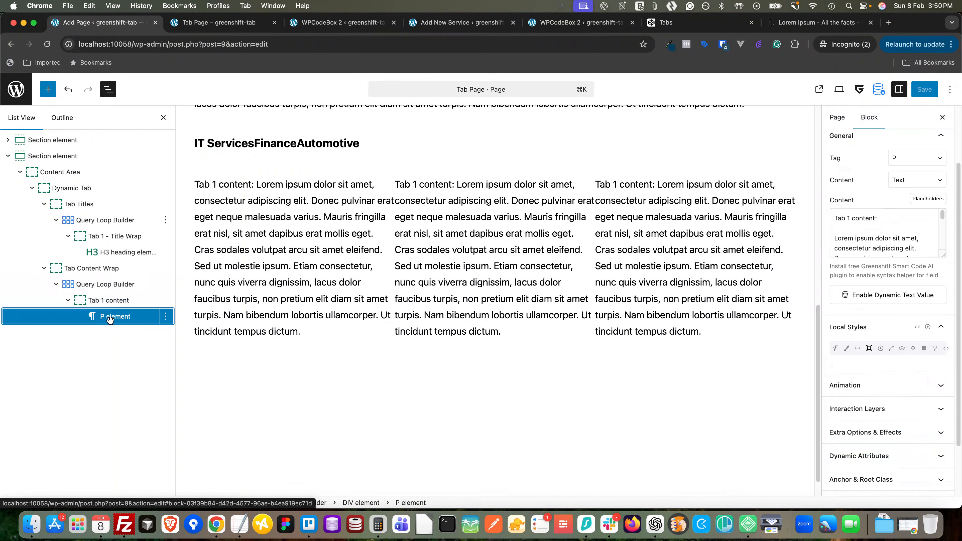
{"action": "left_click", "coordinate": [843, 248]}
{"action": "key", "text": "super+a"}
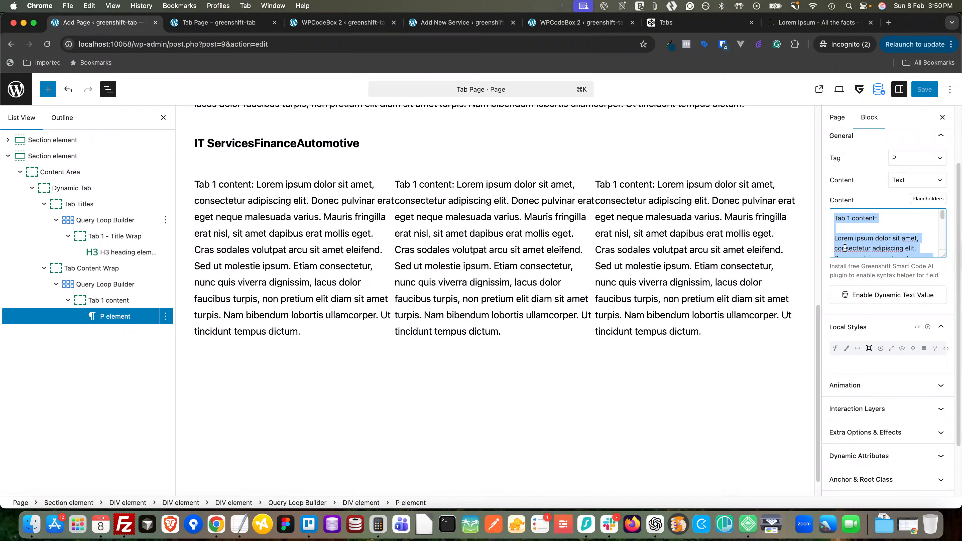
{"action": "key", "text": "BackSpace"}
Enable a dynamic text value on the Tab 1 content's P element, using post data from the Service post type
{"action": "left_click", "coordinate": [893, 298]}
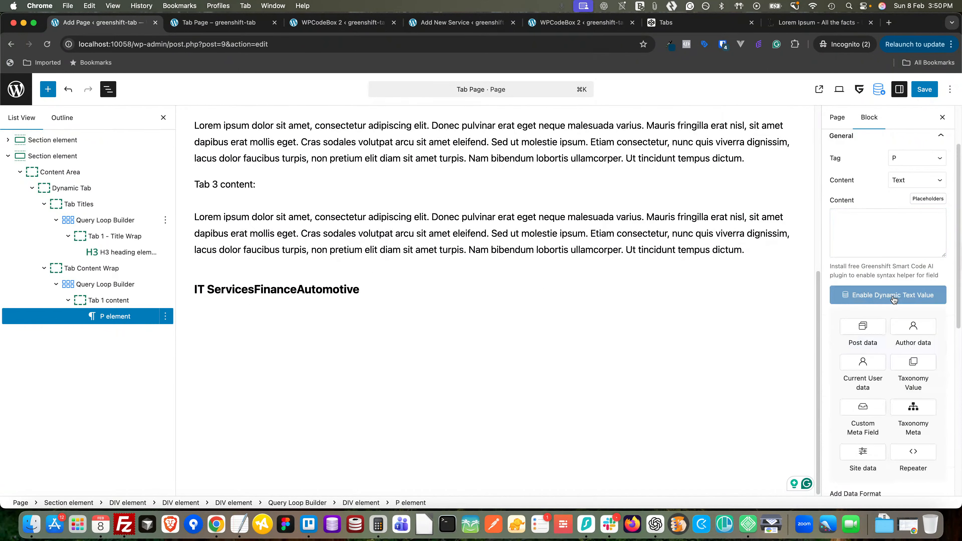
{"action": "left_click", "coordinate": [864, 330]}
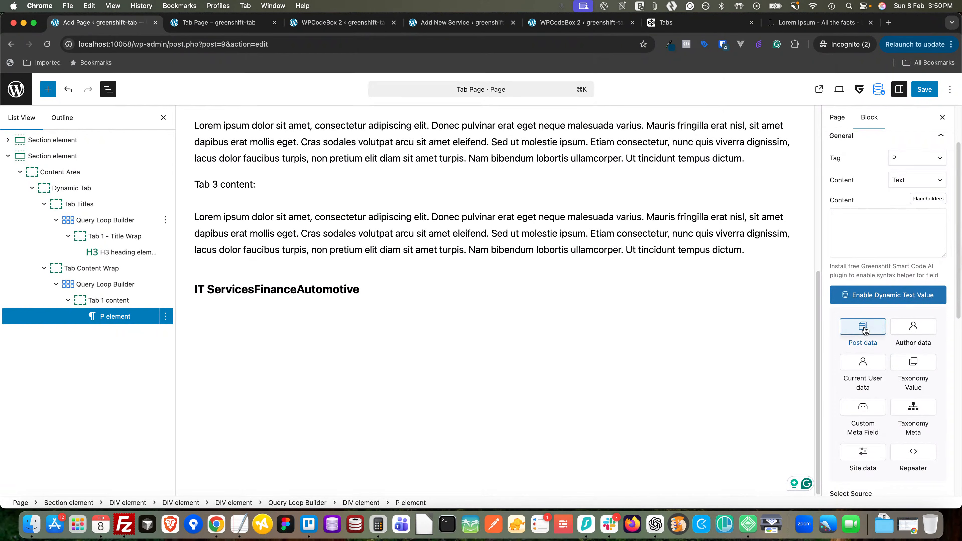
{"action": "scroll", "coordinate": [864, 341], "scroll_direction": "down", "scroll_amount": 4}
{"action": "left_click", "coordinate": [864, 371]}
{"action": "scroll", "coordinate": [865, 373], "scroll_direction": "down", "scroll_amount": 3}
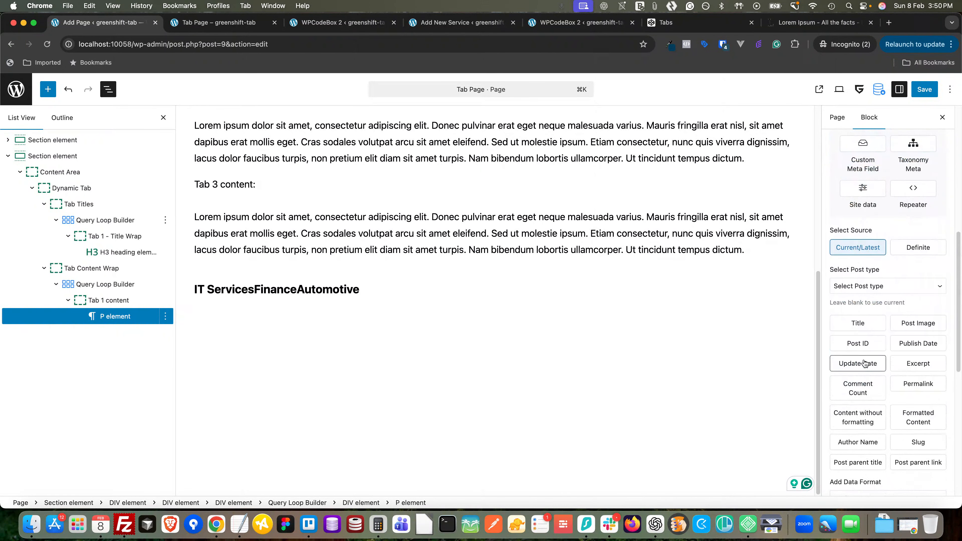
{"action": "left_click", "coordinate": [858, 287]}
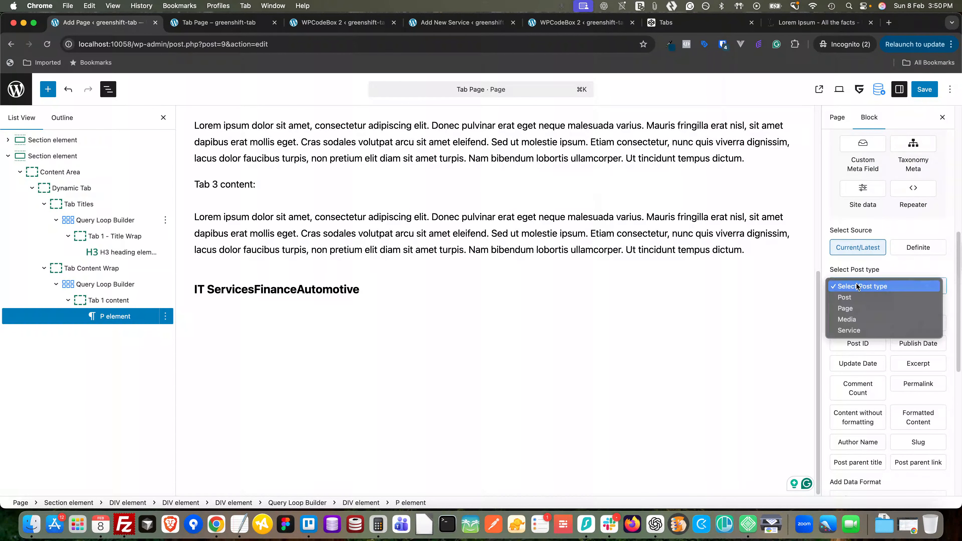
{"action": "left_click", "coordinate": [852, 330]}
{"action": "scroll", "coordinate": [926, 418], "scroll_direction": "down", "scroll_amount": 1}
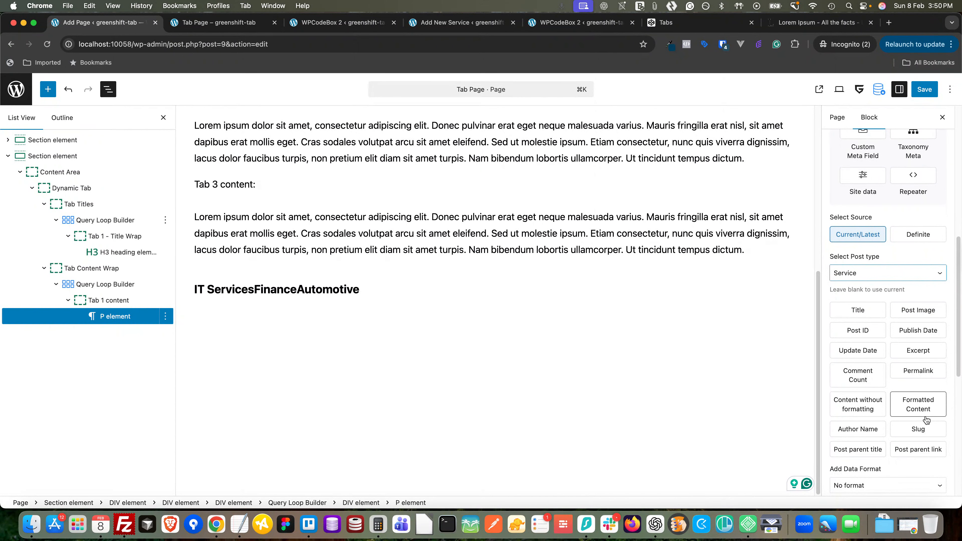
Examine the post data fields, source and format options offered for the P element's dynamic text
{"action": "scroll", "coordinate": [911, 399], "scroll_direction": "down", "scroll_amount": 5}
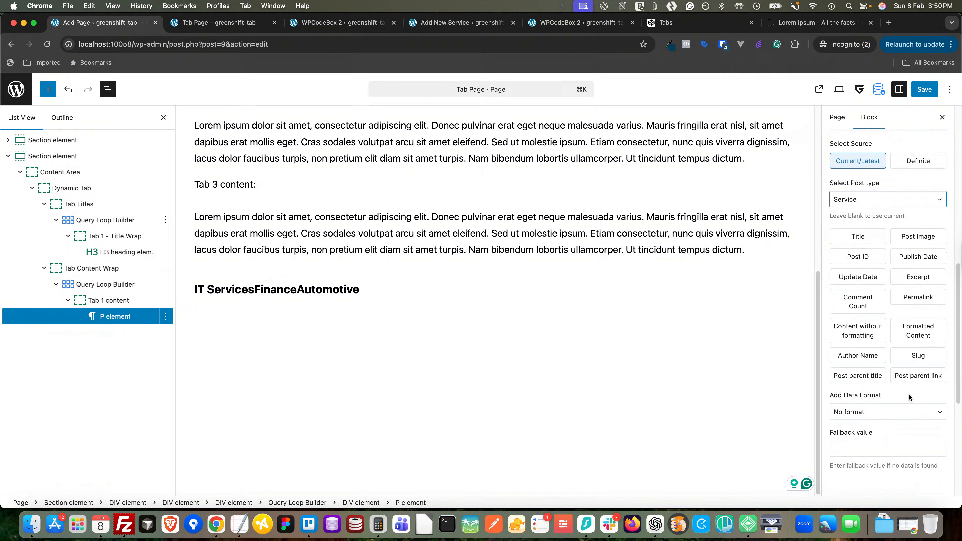
{"action": "scroll", "coordinate": [906, 392], "scroll_direction": "up", "scroll_amount": 10}
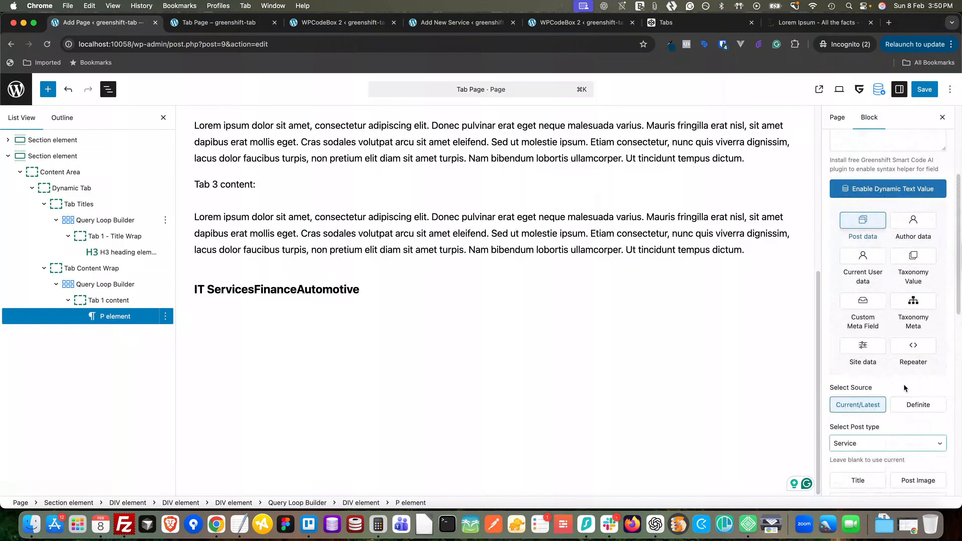
{"action": "scroll", "coordinate": [903, 380], "scroll_direction": "down", "scroll_amount": 1}
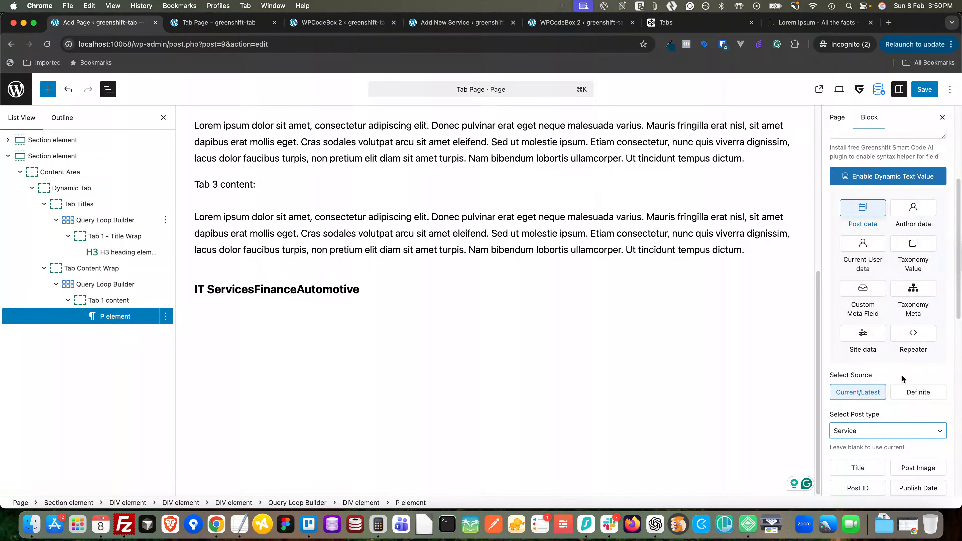
{"action": "scroll", "coordinate": [900, 373], "scroll_direction": "up", "scroll_amount": 4}
{"action": "scroll", "coordinate": [868, 248], "scroll_direction": "up", "scroll_amount": 3}
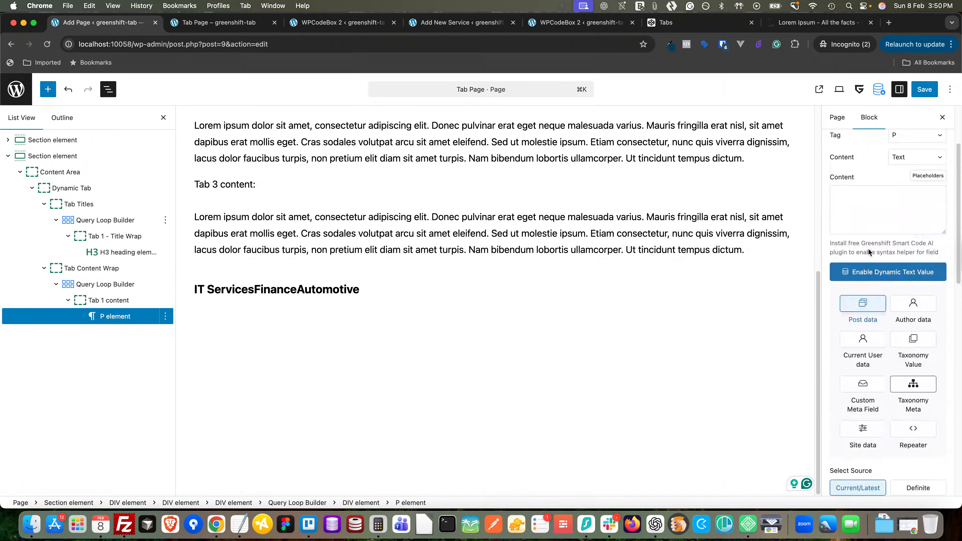
{"action": "scroll", "coordinate": [877, 226], "scroll_direction": "down", "scroll_amount": 6}
{"action": "scroll", "coordinate": [877, 226], "scroll_direction": "down", "scroll_amount": 3}
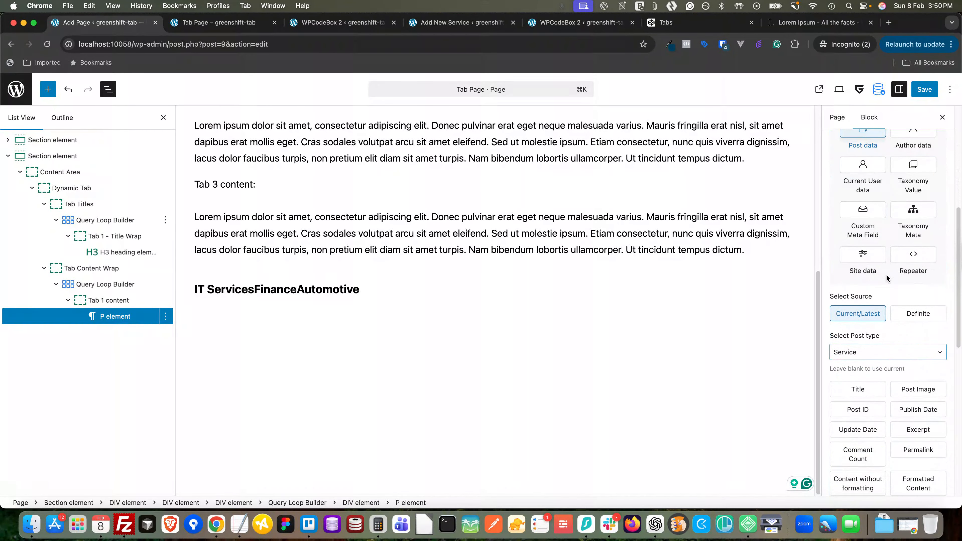
{"action": "scroll", "coordinate": [878, 323], "scroll_direction": "down", "scroll_amount": 2}
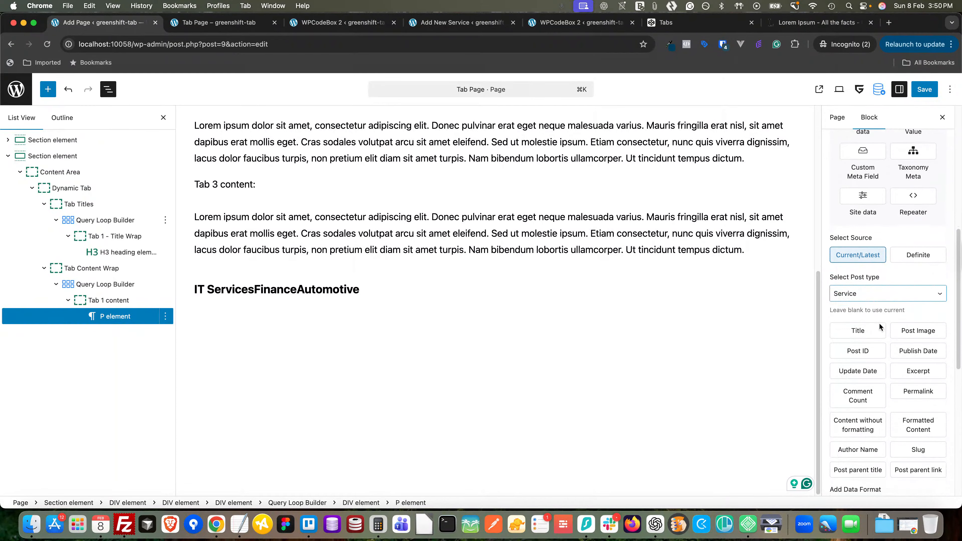
{"action": "scroll", "coordinate": [879, 334], "scroll_direction": "down", "scroll_amount": 5}
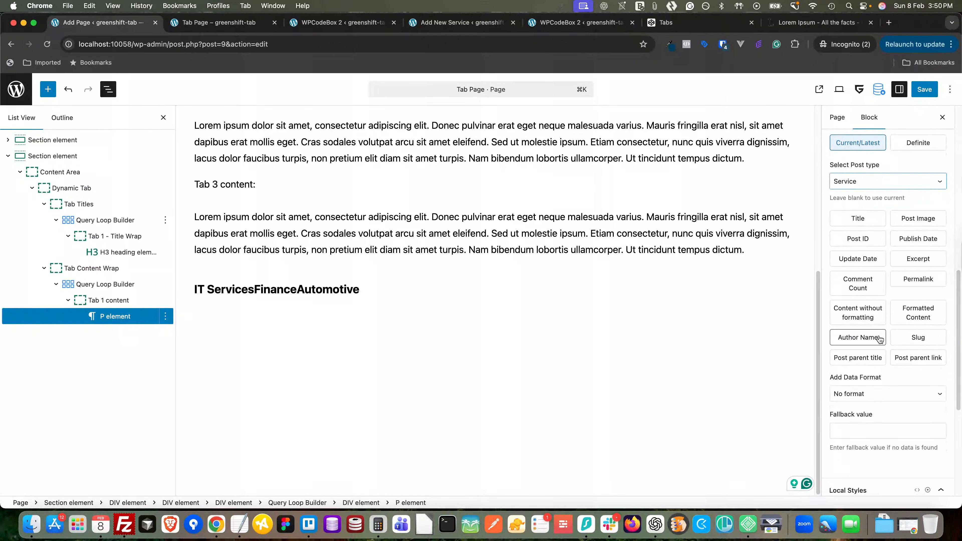
{"action": "scroll", "coordinate": [878, 339], "scroll_direction": "down", "scroll_amount": 5}
{"action": "scroll", "coordinate": [878, 356], "scroll_direction": "up", "scroll_amount": 14}
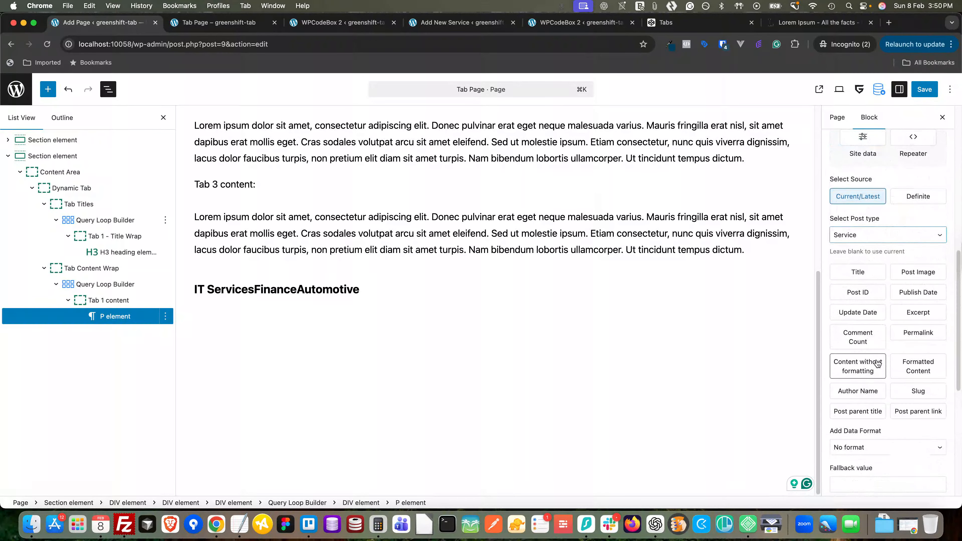
{"action": "left_click", "coordinate": [125, 302]}
{"action": "left_click", "coordinate": [115, 316]}
{"action": "scroll", "coordinate": [886, 303], "scroll_direction": "down", "scroll_amount": 5}
{"action": "left_click", "coordinate": [905, 320]}
{"action": "scroll", "coordinate": [901, 322], "scroll_direction": "down", "scroll_amount": 5}
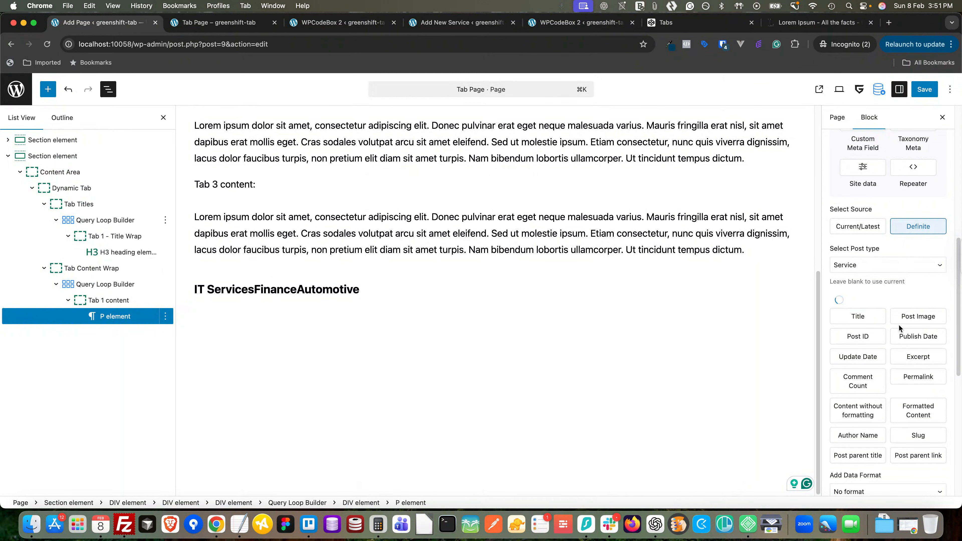
{"action": "left_click", "coordinate": [871, 232]}
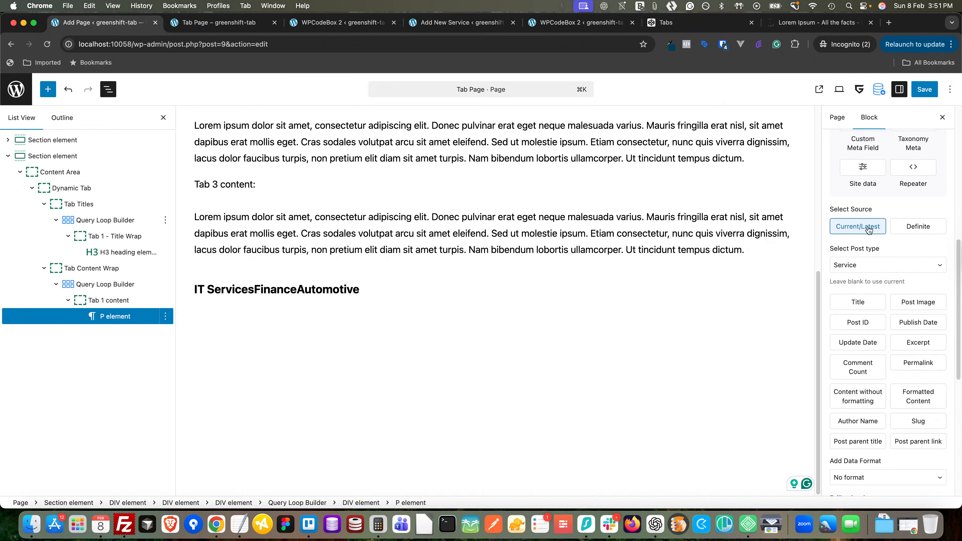
Set the P element's dynamic text to Formatted Content, keeping Service as the post type
{"action": "scroll", "coordinate": [868, 231], "scroll_direction": "up", "scroll_amount": 1}
{"action": "scroll", "coordinate": [857, 256], "scroll_direction": "down", "scroll_amount": 1}
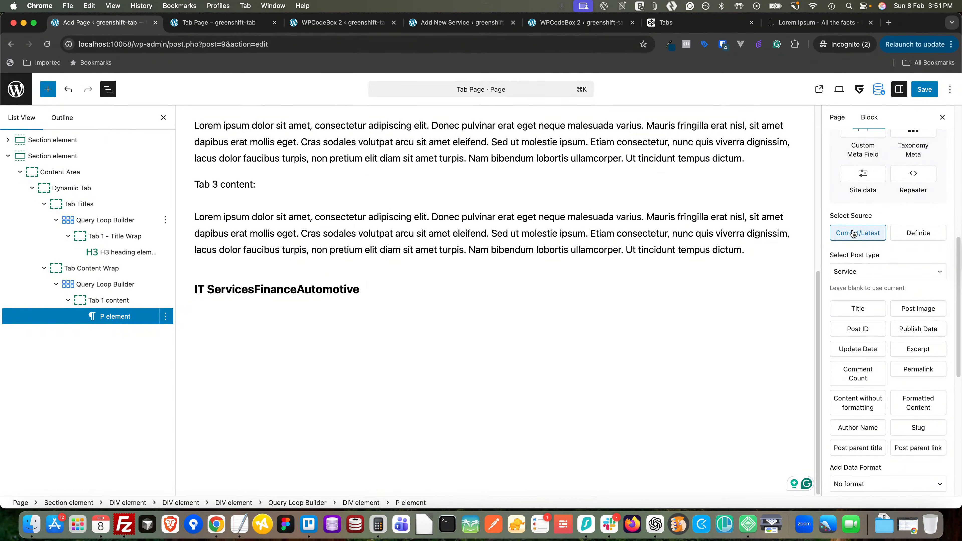
{"action": "left_click", "coordinate": [919, 406]}
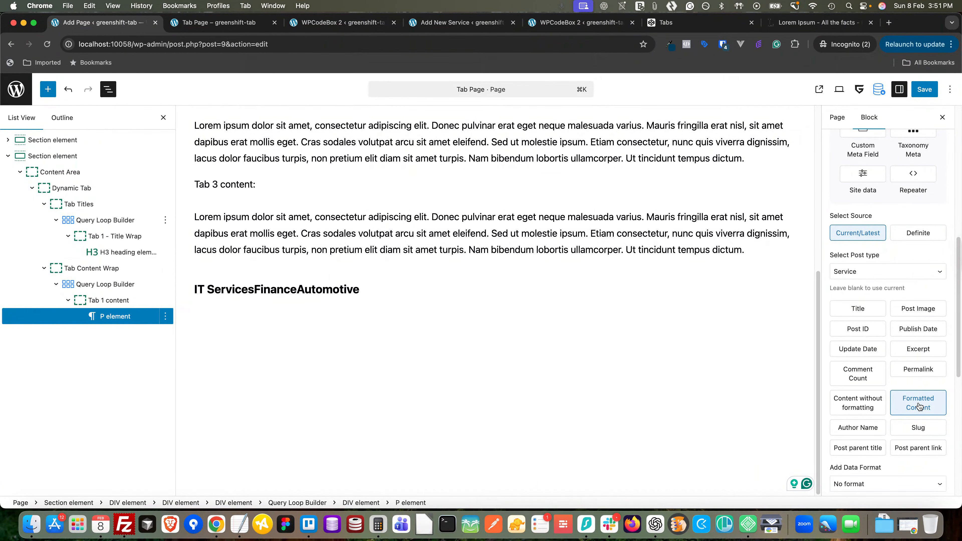
{"action": "left_click", "coordinate": [857, 278]}
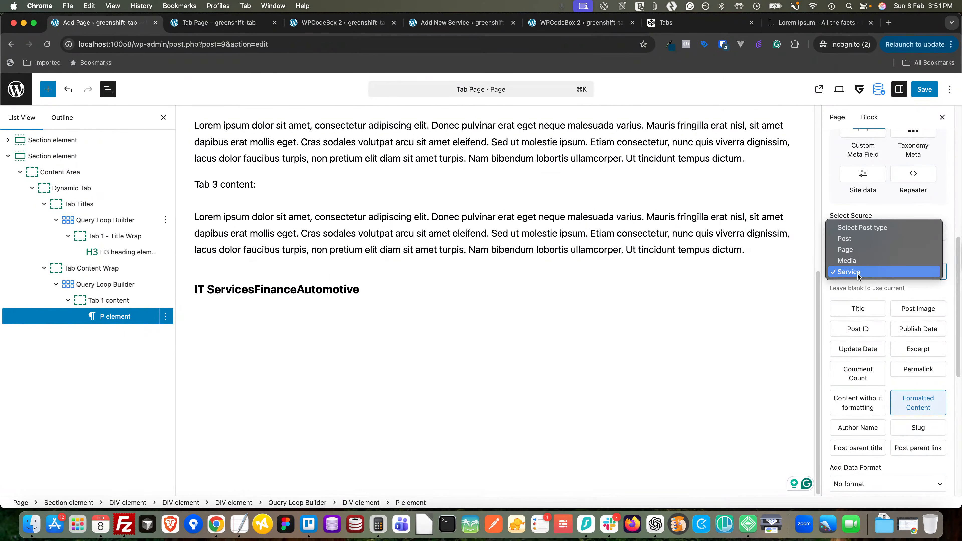
{"action": "left_click", "coordinate": [857, 276]}
{"action": "scroll", "coordinate": [886, 265], "scroll_direction": "up", "scroll_amount": 5}
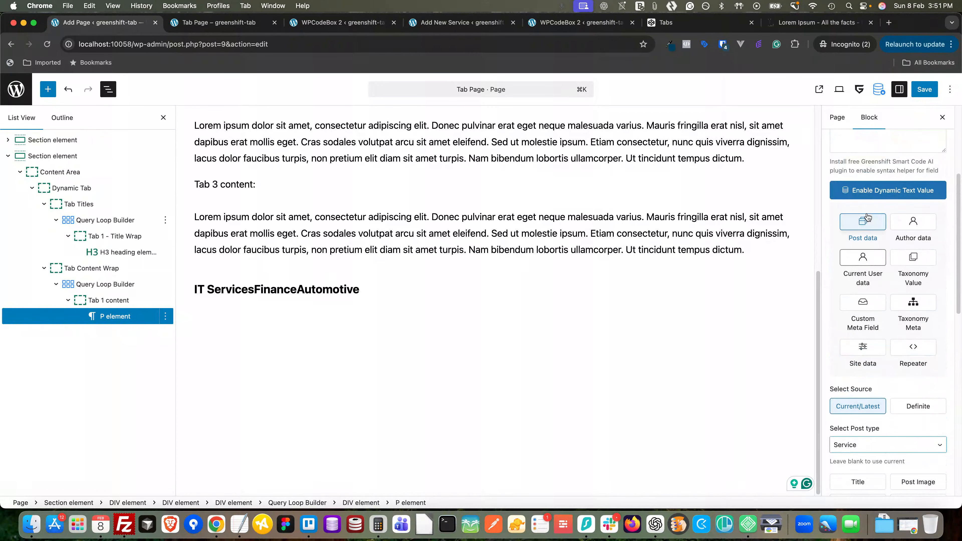
Save the page, then widen the page view beside the developer tools and reload the published Tab Page
{"action": "left_click", "coordinate": [924, 89]}
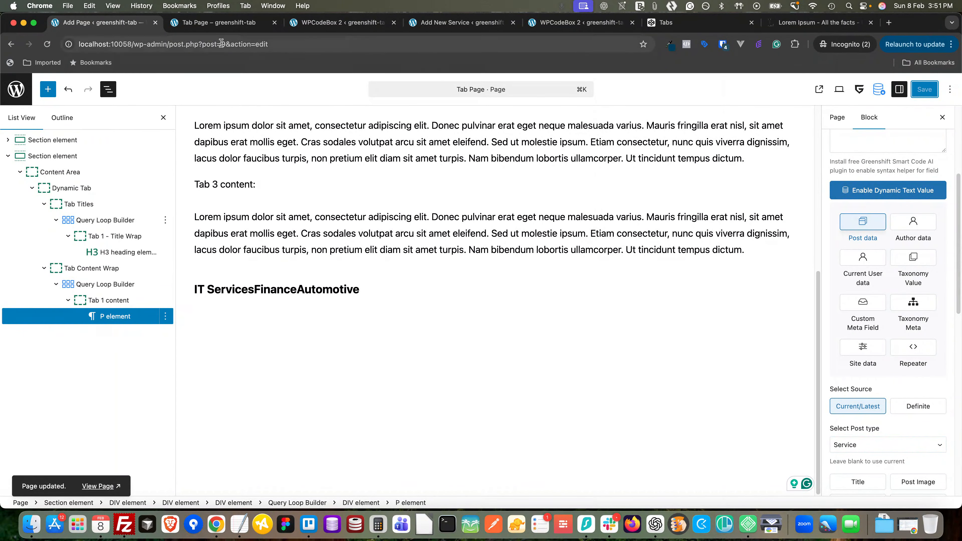
{"action": "left_click", "coordinate": [222, 28]}
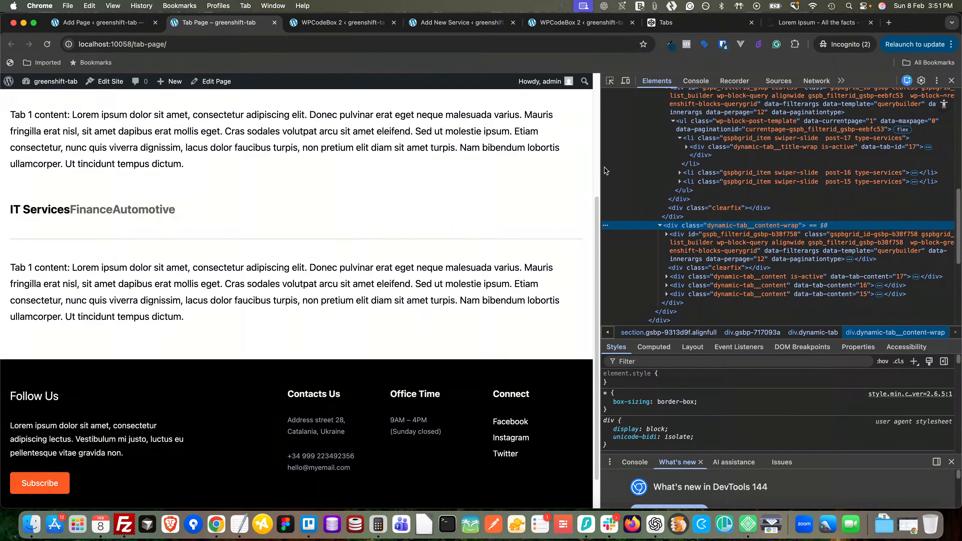
{"action": "left_click_drag", "start_coordinate": [601, 164], "coordinate": [628, 164]}
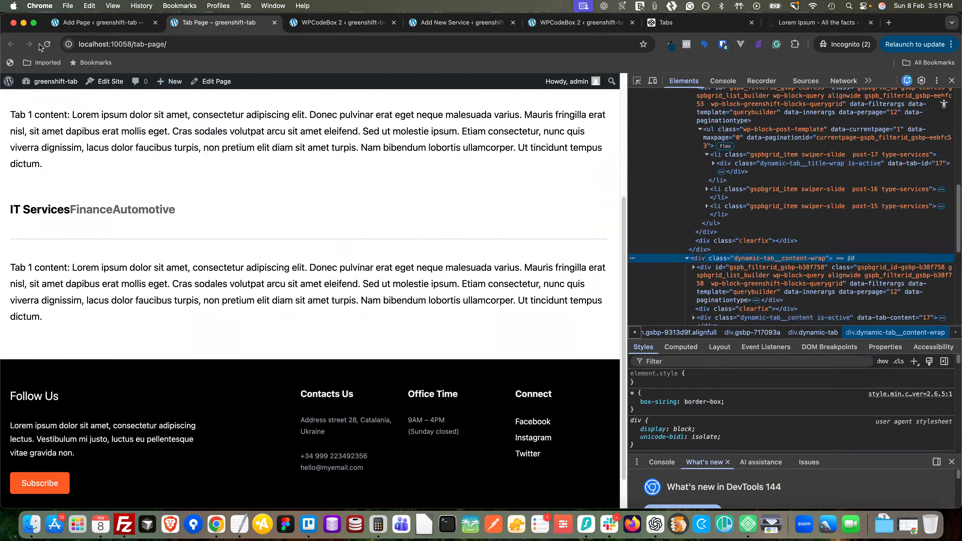
{"action": "left_click", "coordinate": [46, 45]}
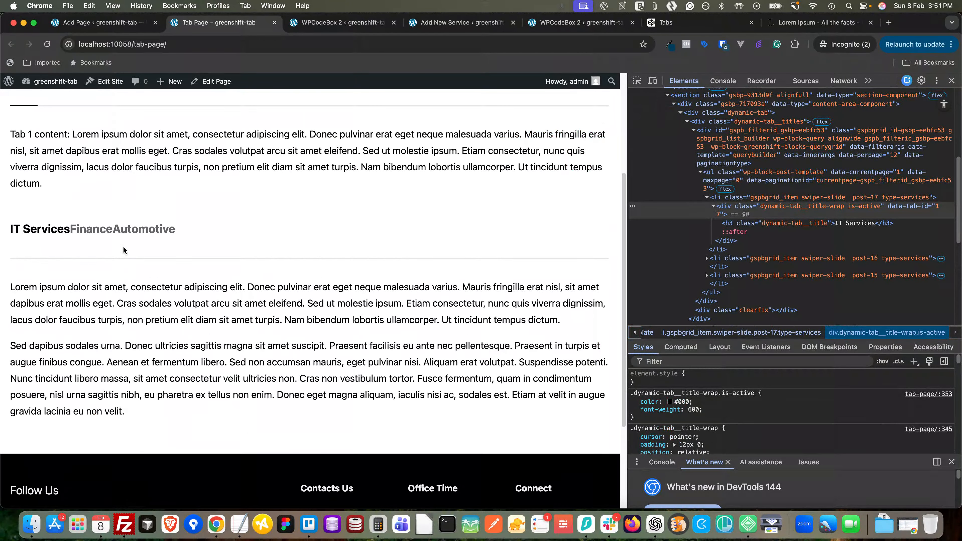
Test the dynamic tabs by switching between Finance and IT Services, and check the content shown under IT Services
{"action": "left_click", "coordinate": [100, 315]}
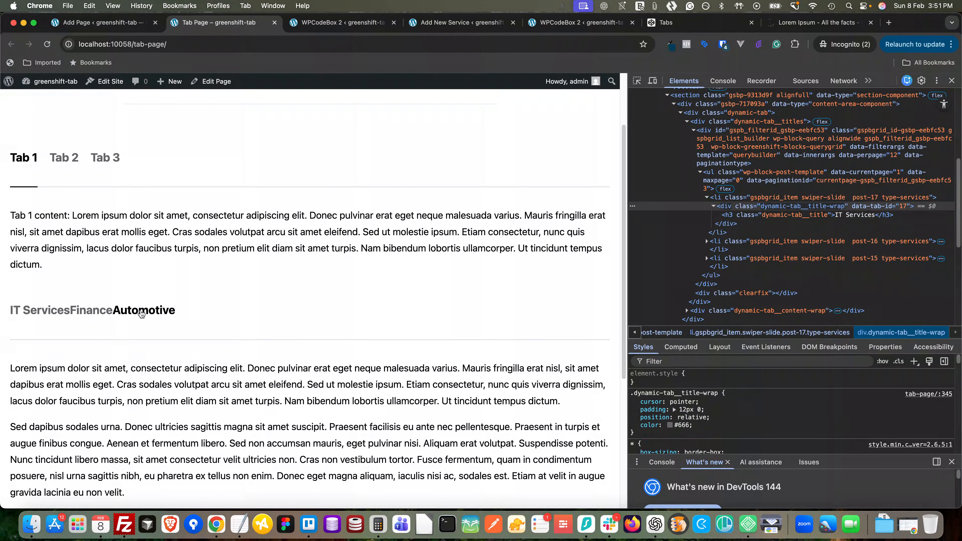
{"action": "left_click", "coordinate": [98, 312]}
{"action": "left_click", "coordinate": [51, 315]}
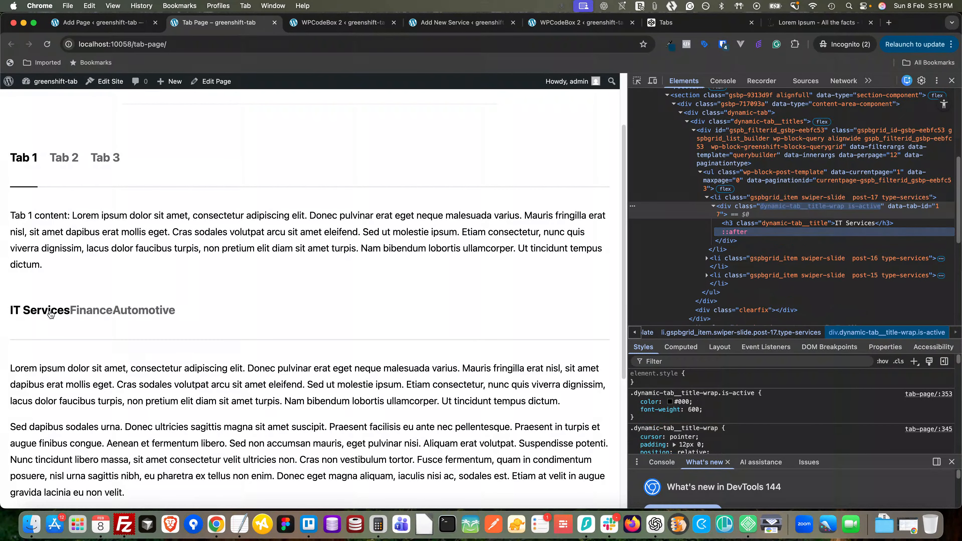
{"action": "left_click", "coordinate": [98, 314]}
{"action": "left_click", "coordinate": [57, 313]}
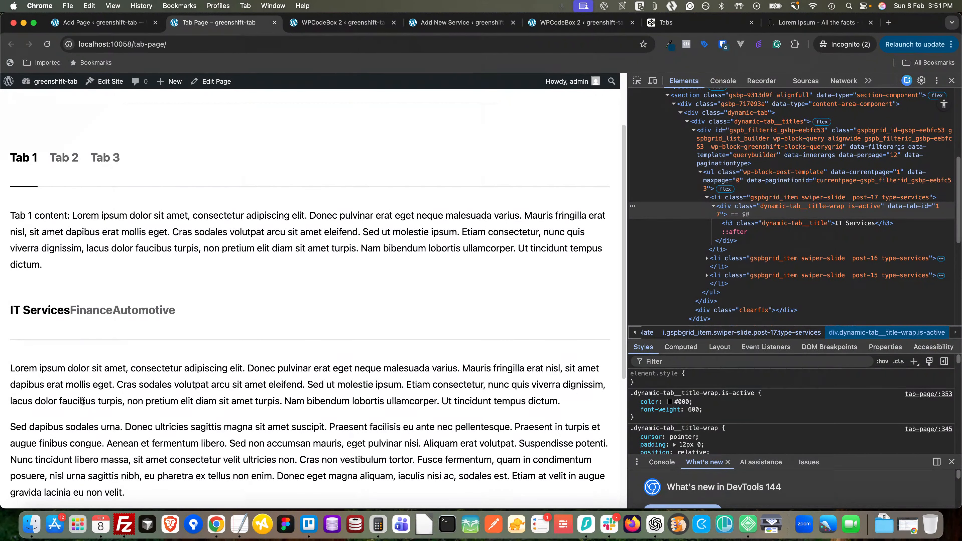
{"action": "left_click_drag", "start_coordinate": [10, 366], "coordinate": [140, 484]}
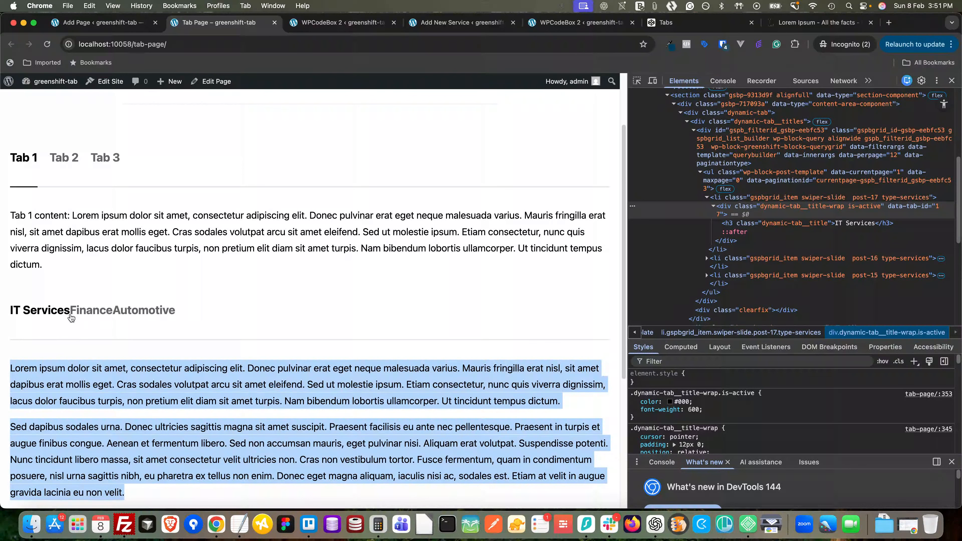
In the IT Services post, insert a new first paragraph reading "IT services" above the existing text
{"action": "left_click", "coordinate": [122, 25]}
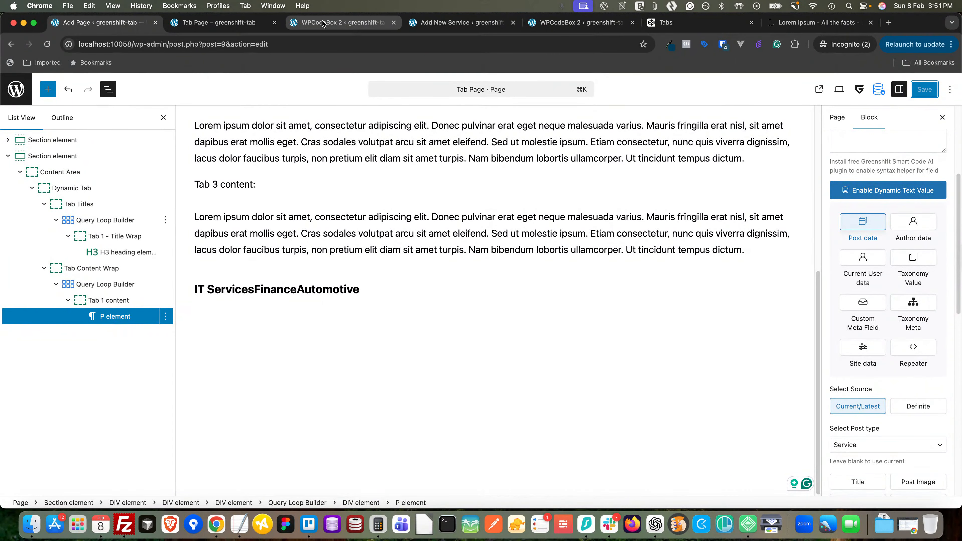
{"action": "left_click", "coordinate": [445, 24]}
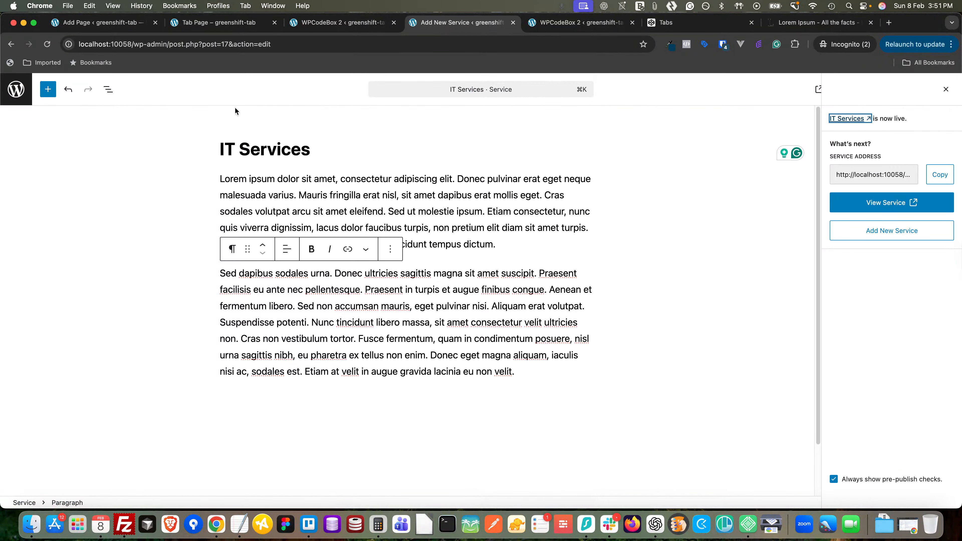
{"action": "left_click", "coordinate": [221, 178]}
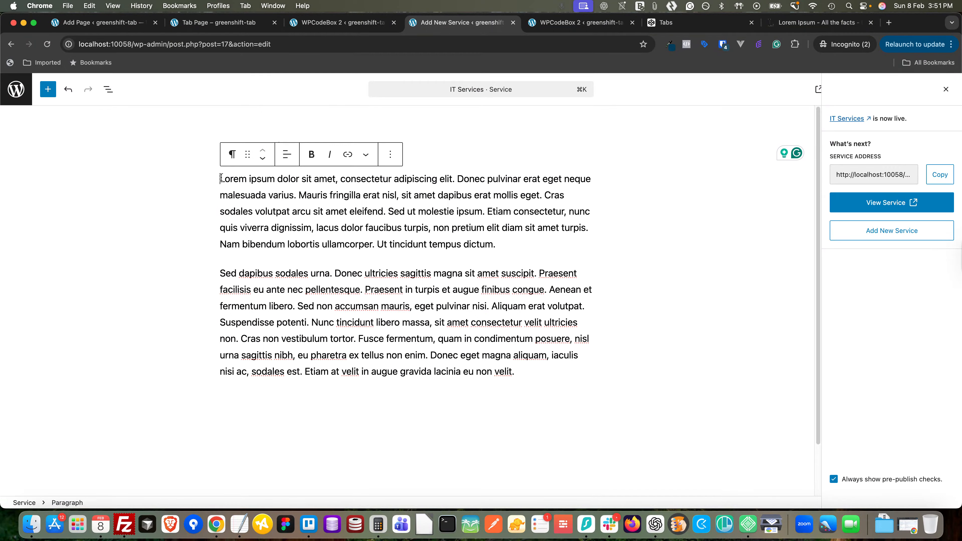
{"action": "left_click", "coordinate": [219, 180]}
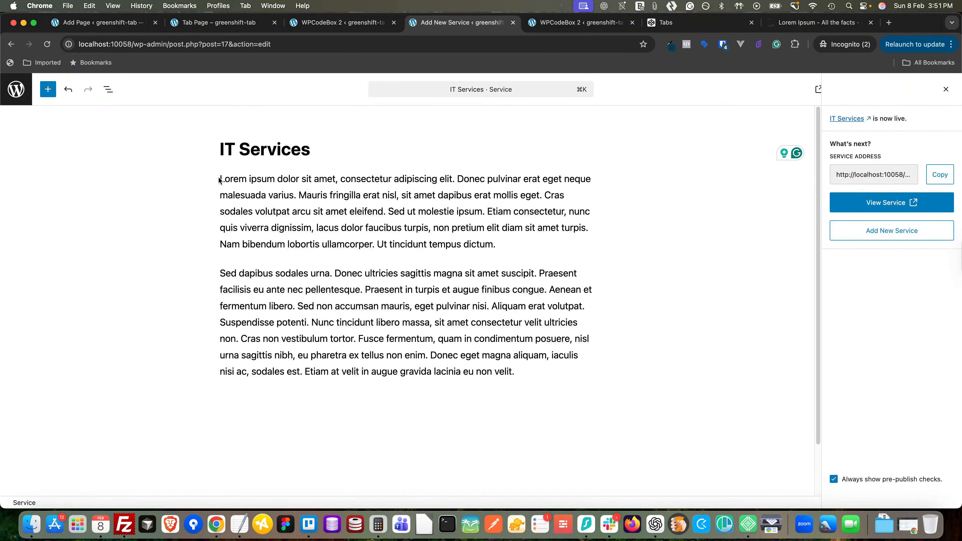
{"action": "left_click", "coordinate": [226, 182]}
{"action": "key", "text": "Return"}
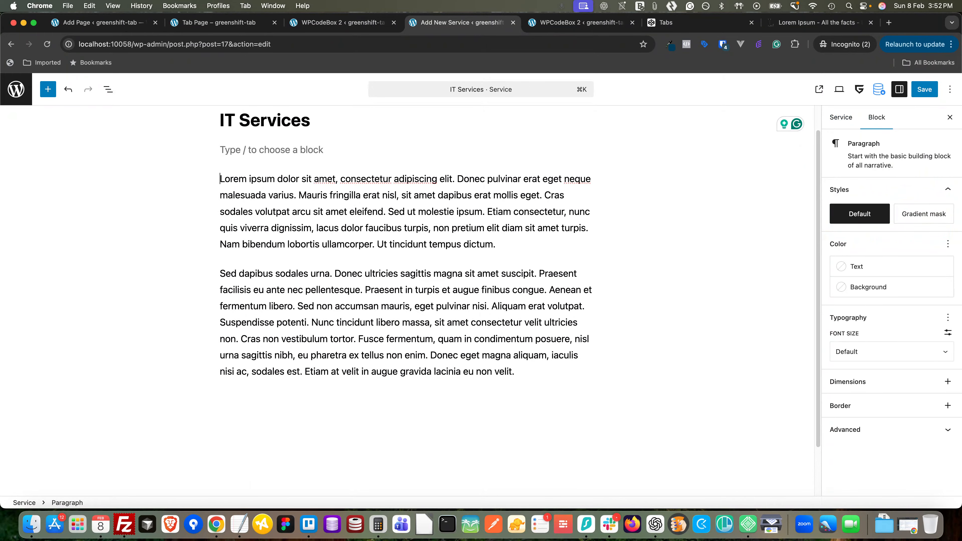
{"action": "left_click", "coordinate": [193, 142]}
{"action": "left_click", "coordinate": [229, 148]}
{"action": "type", "text": "IT servic"}
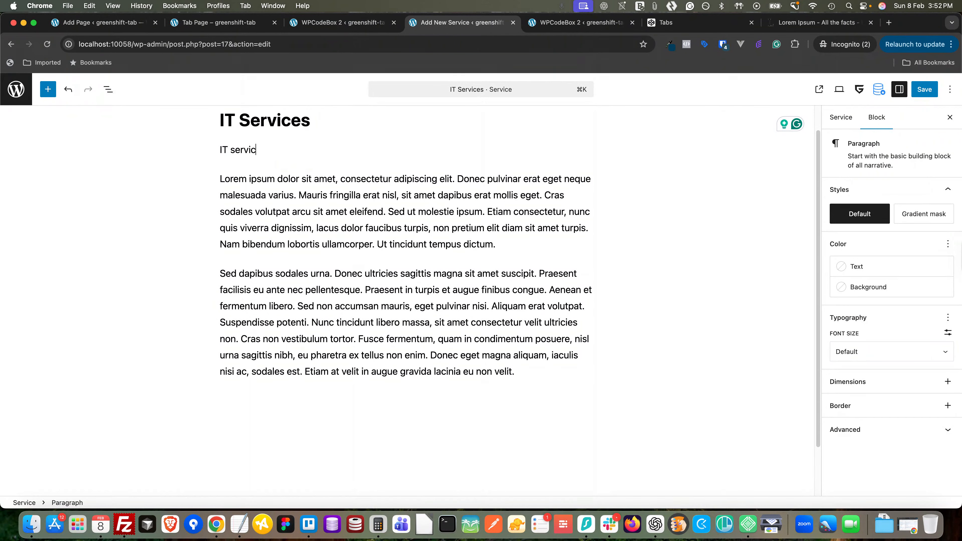
{"action": "type", "text": "es"}
Save the IT Services post and reload the published Tab Page
{"action": "left_click", "coordinate": [920, 88]}
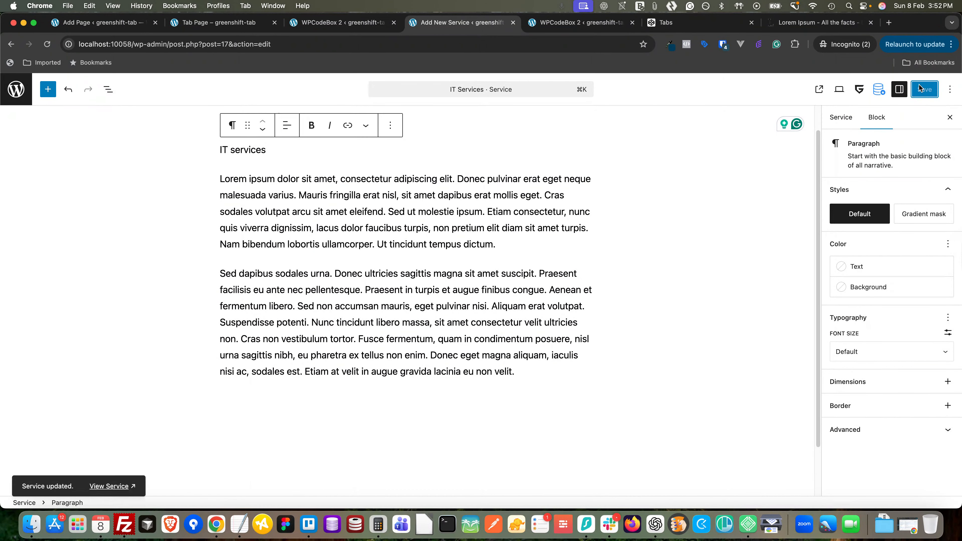
{"action": "left_click", "coordinate": [239, 22]}
{"action": "left_click", "coordinate": [47, 45]}
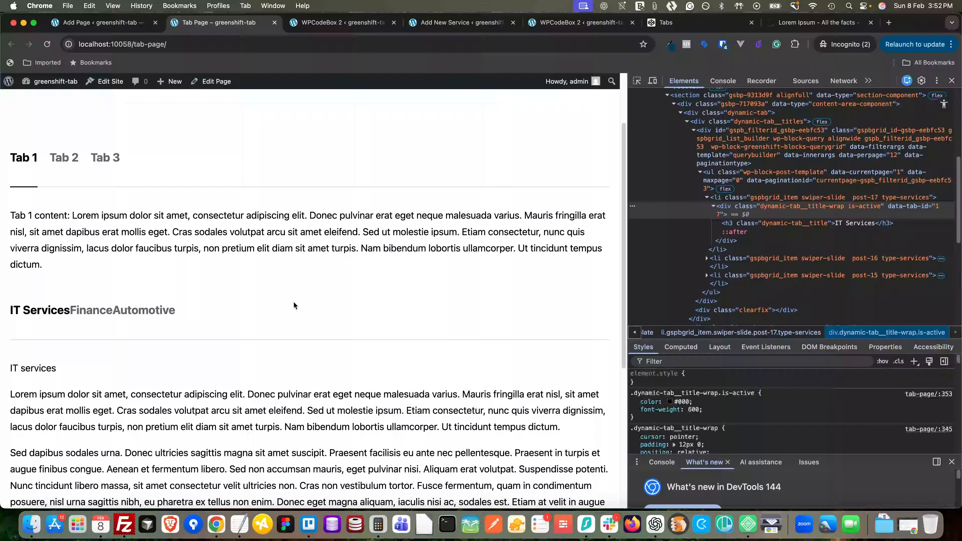
In the Finance service post, insert a new first paragraph reading "Finance" above the existing text and save the post
{"action": "left_click_drag", "start_coordinate": [57, 368], "coordinate": [9, 368]}
{"action": "left_click", "coordinate": [444, 25]}
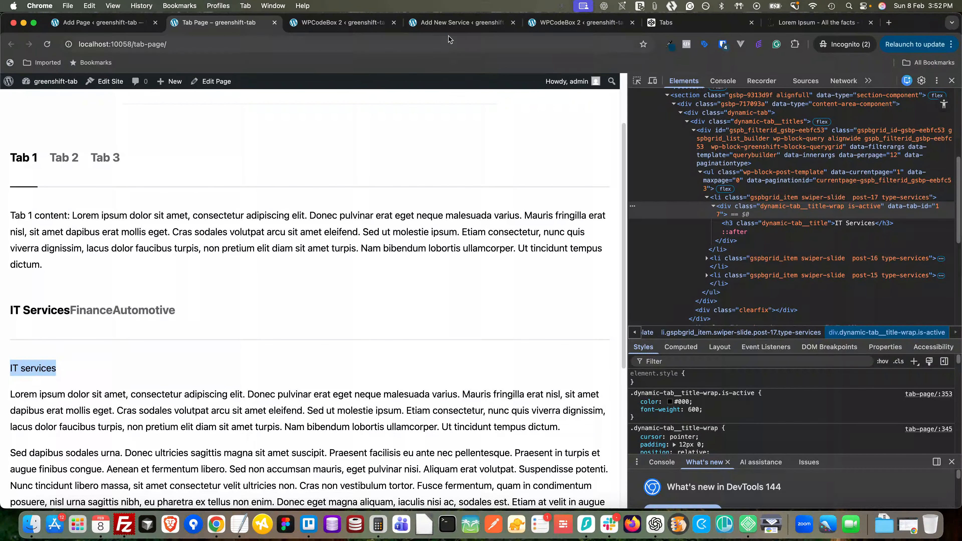
{"action": "left_click", "coordinate": [15, 91]}
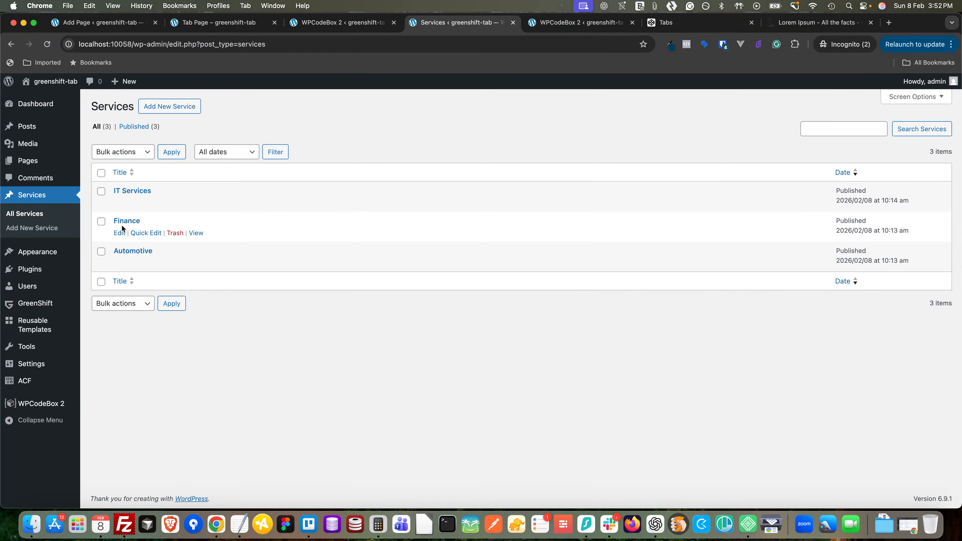
{"action": "left_click", "coordinate": [120, 232]}
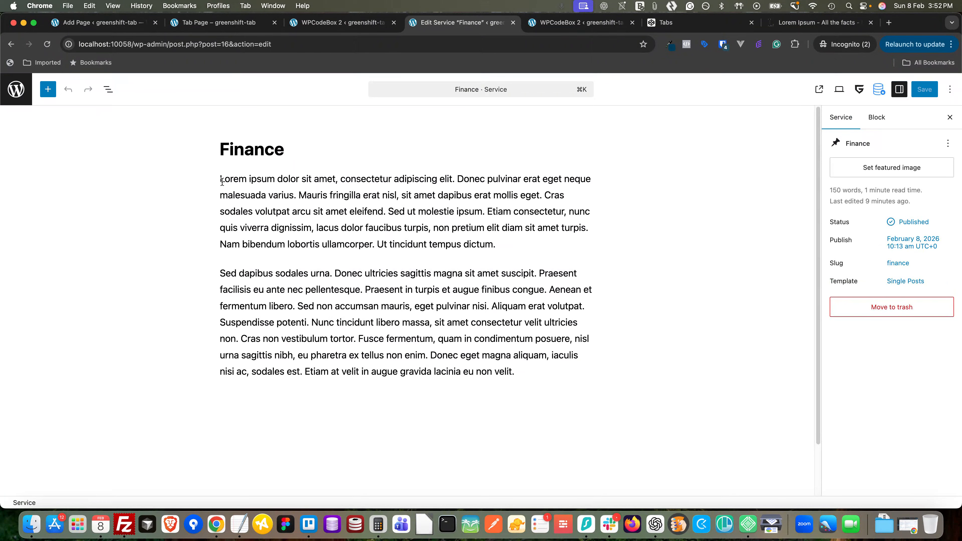
{"action": "left_click", "coordinate": [221, 179]}
{"action": "key", "text": "Return"}
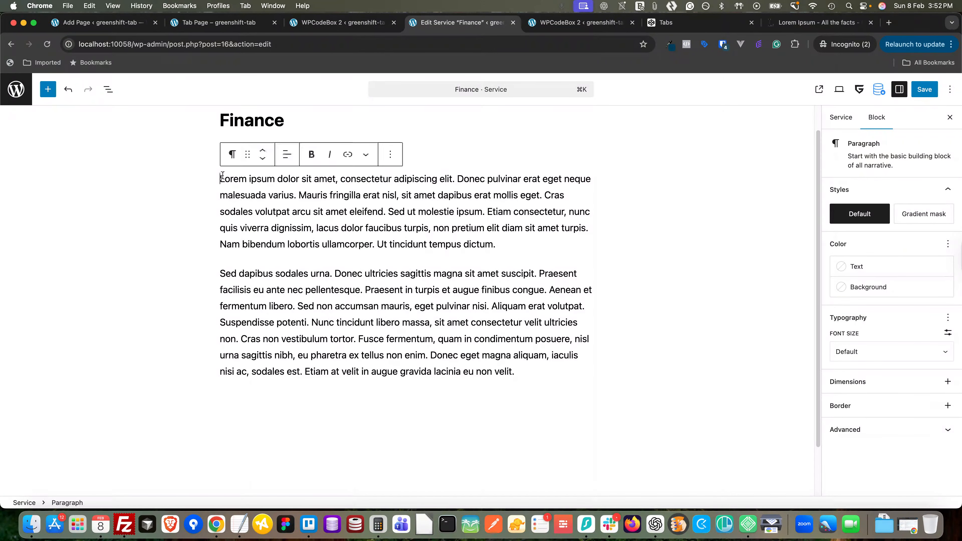
{"action": "left_click", "coordinate": [230, 152]}
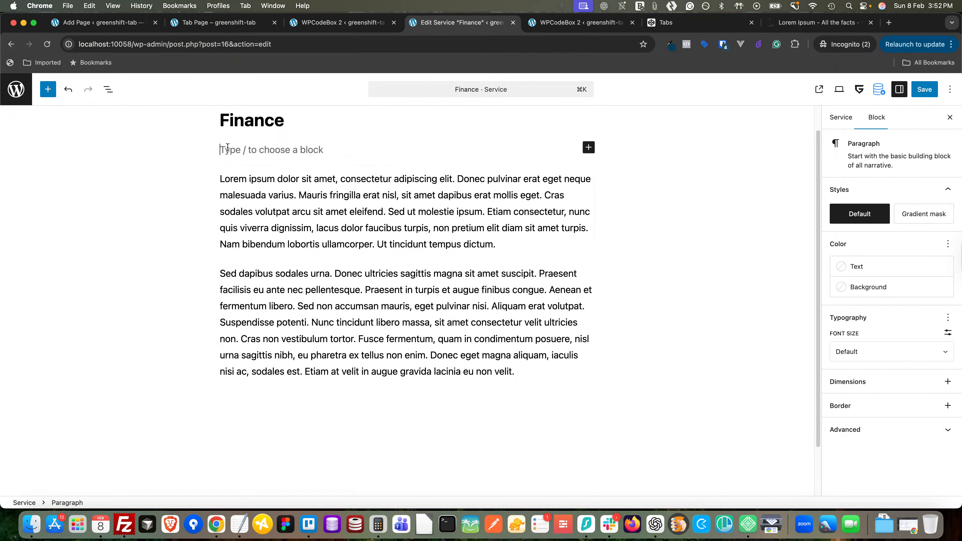
{"action": "type", "text": "Finance"}
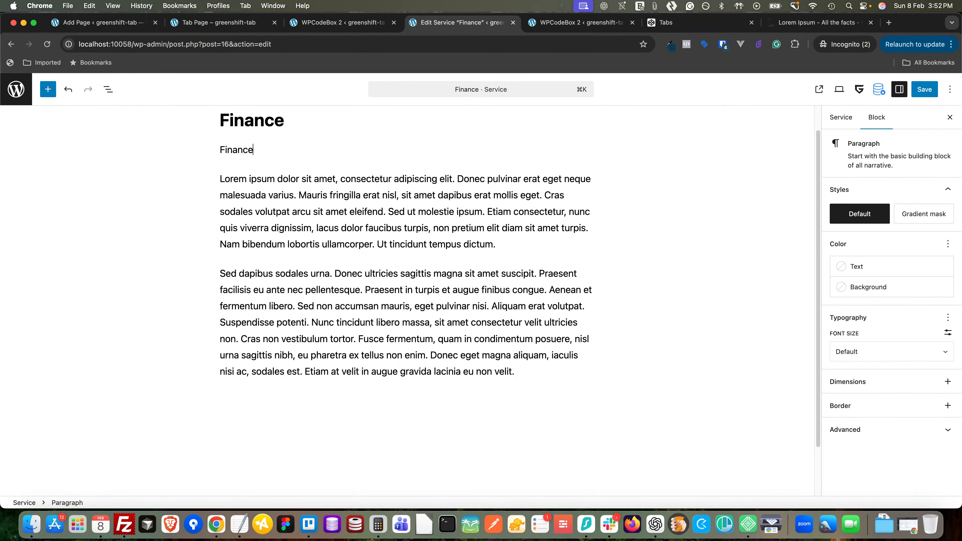
{"action": "key", "text": "super+s"}
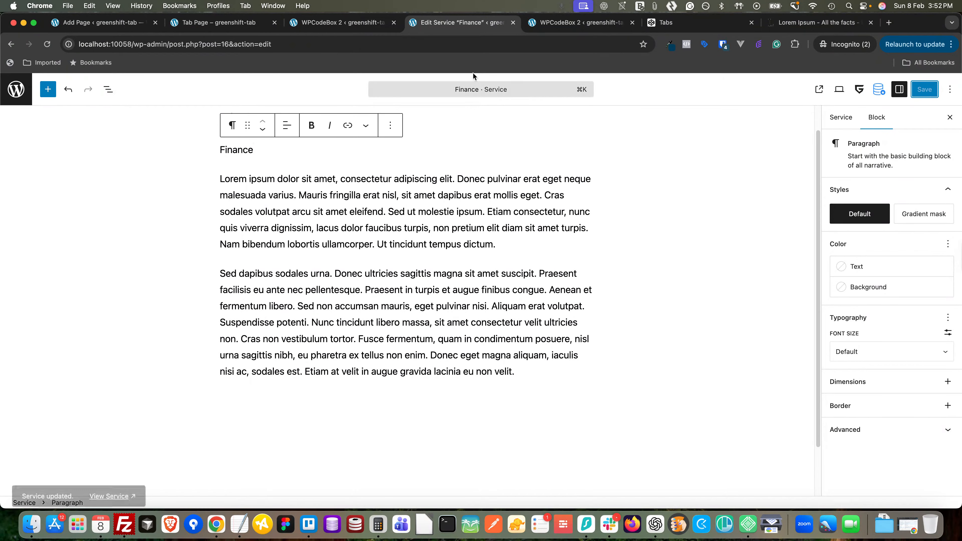
In the Automotive service post, insert a new first paragraph reading "Automotive" above the existing text and save the post
{"action": "left_click", "coordinate": [15, 88]}
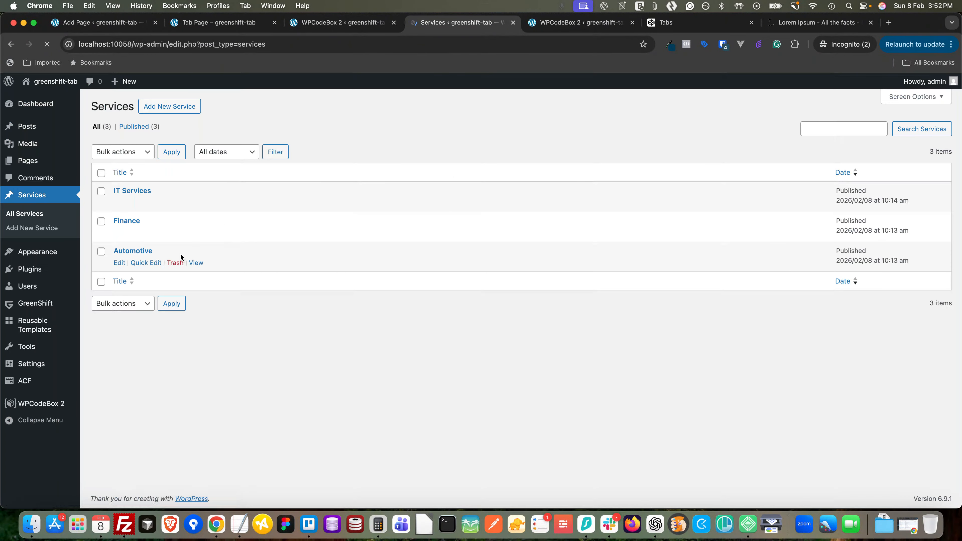
{"action": "left_click", "coordinate": [118, 263]}
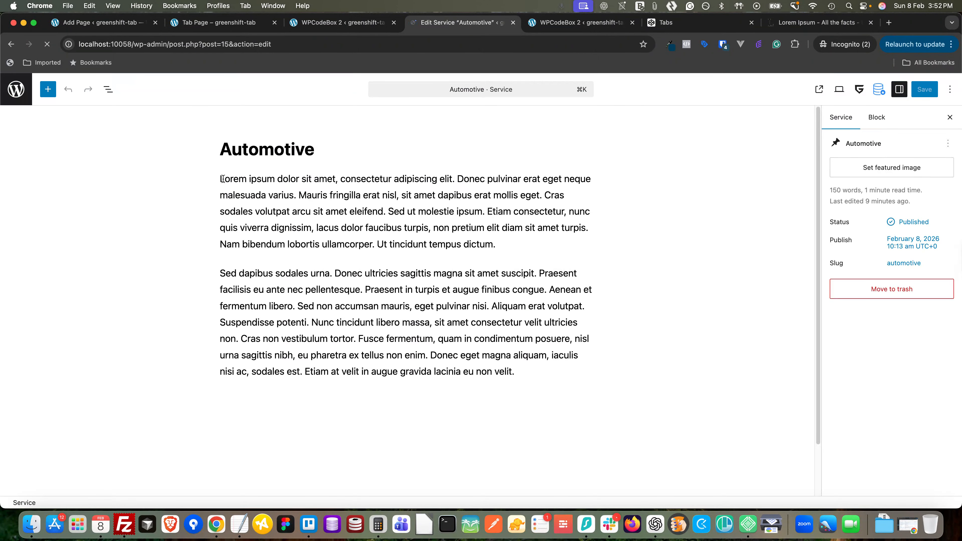
{"action": "left_click", "coordinate": [220, 178]}
{"action": "key", "text": "Return"}
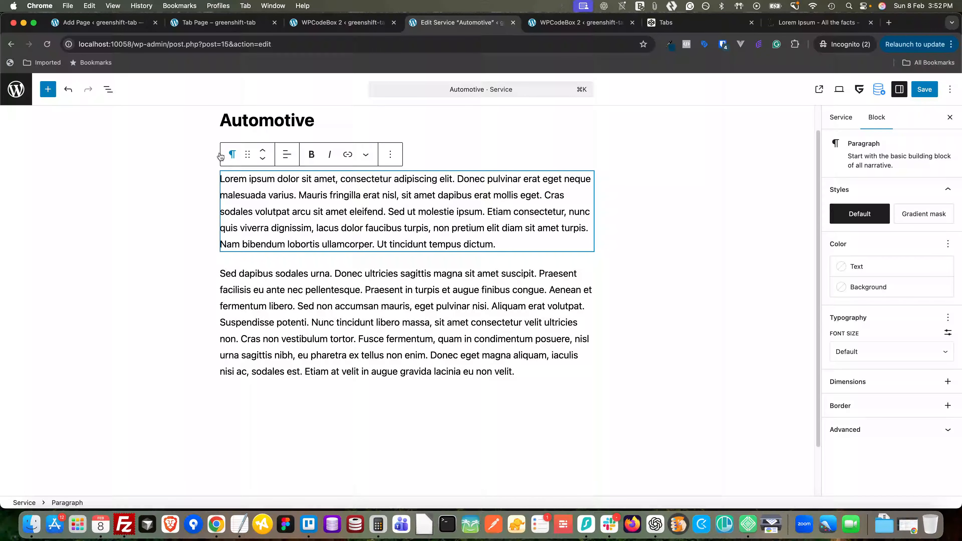
{"action": "left_click", "coordinate": [208, 155]}
{"action": "left_click", "coordinate": [233, 148]}
{"action": "type", "text": "Autom"}
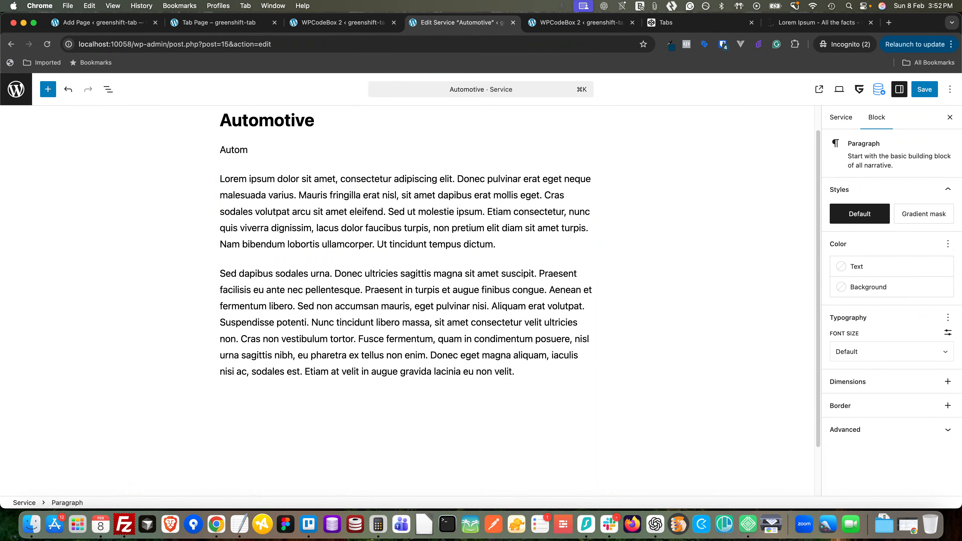
{"action": "type", "text": "otive"}
{"action": "key", "text": "super+s"}
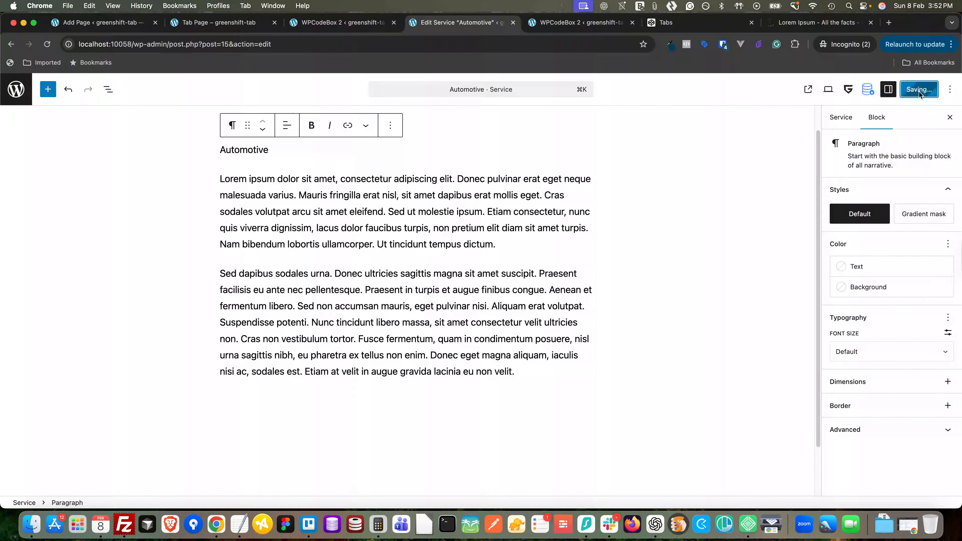
Reload the published Tab Page and test the Finance and Automotive dynamic tabs, checking the content of each
{"action": "left_click", "coordinate": [236, 23]}
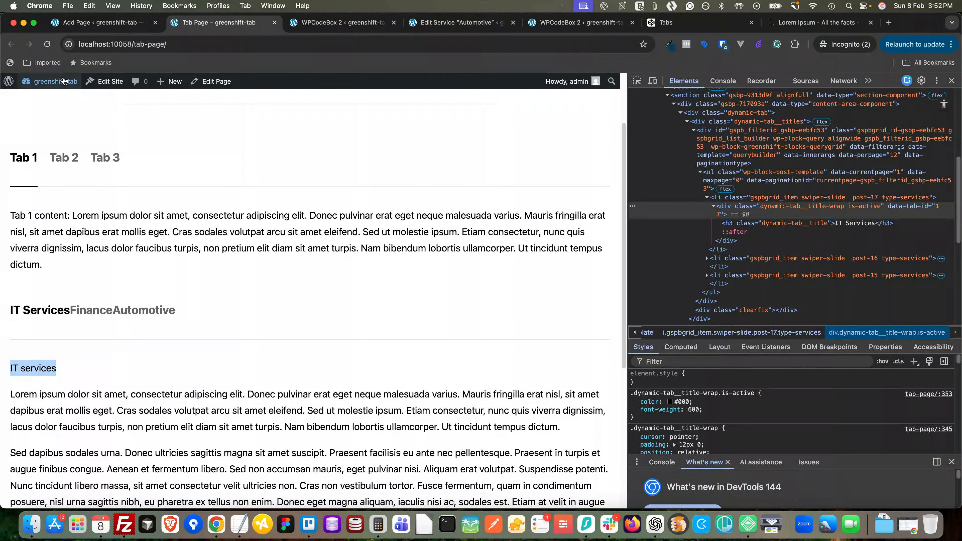
{"action": "left_click", "coordinate": [46, 44]}
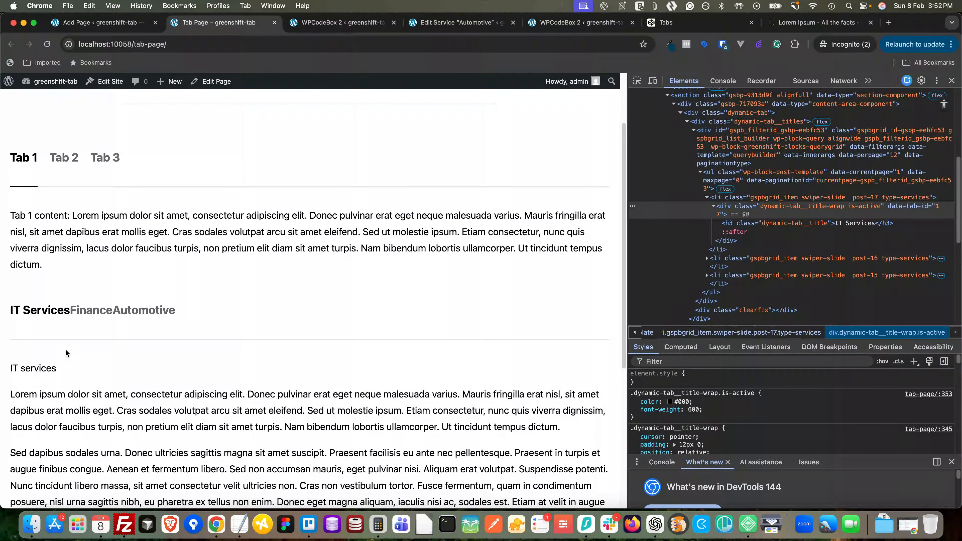
{"action": "left_click", "coordinate": [89, 318]}
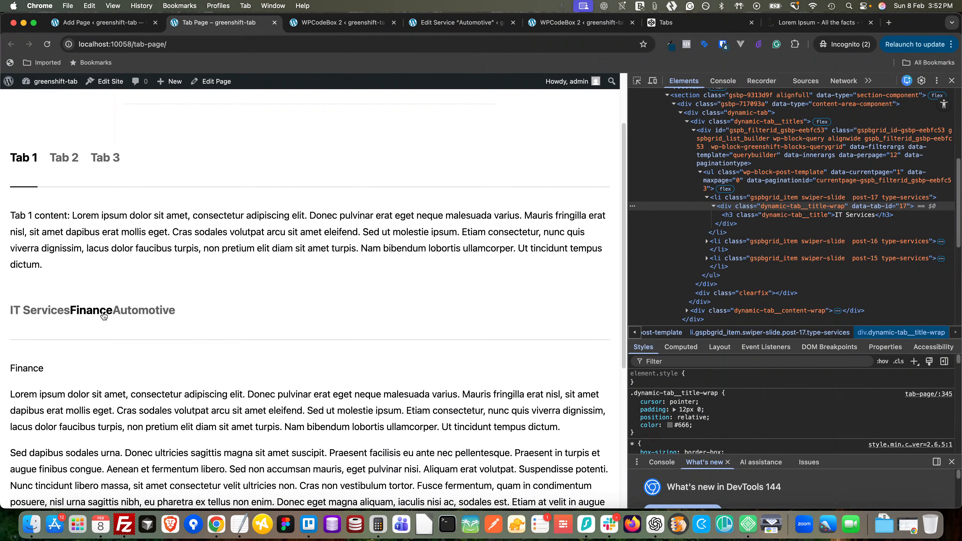
{"action": "left_click", "coordinate": [142, 316]}
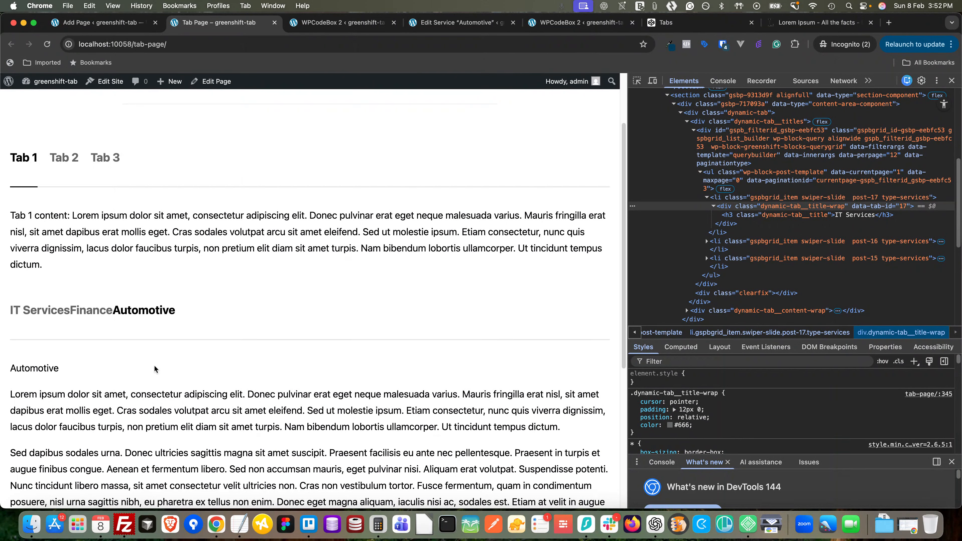
{"action": "scroll", "coordinate": [361, 298], "scroll_direction": "down", "scroll_amount": 5}
{"action": "scroll", "coordinate": [324, 309], "scroll_direction": "up", "scroll_amount": 5}
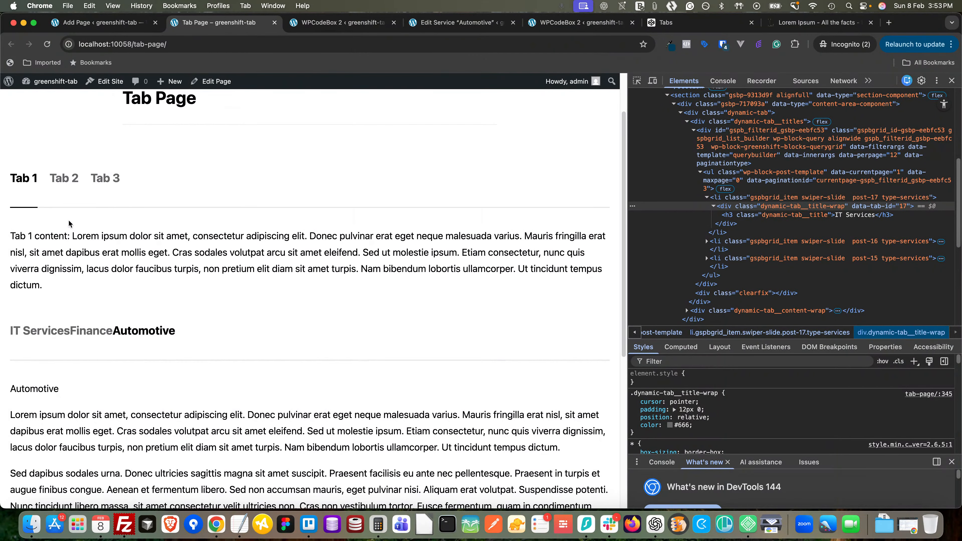
Inspect the IT Services dynamic tab title in the developer tools and examine its surrounding markup
{"action": "left_click", "coordinate": [637, 81]}
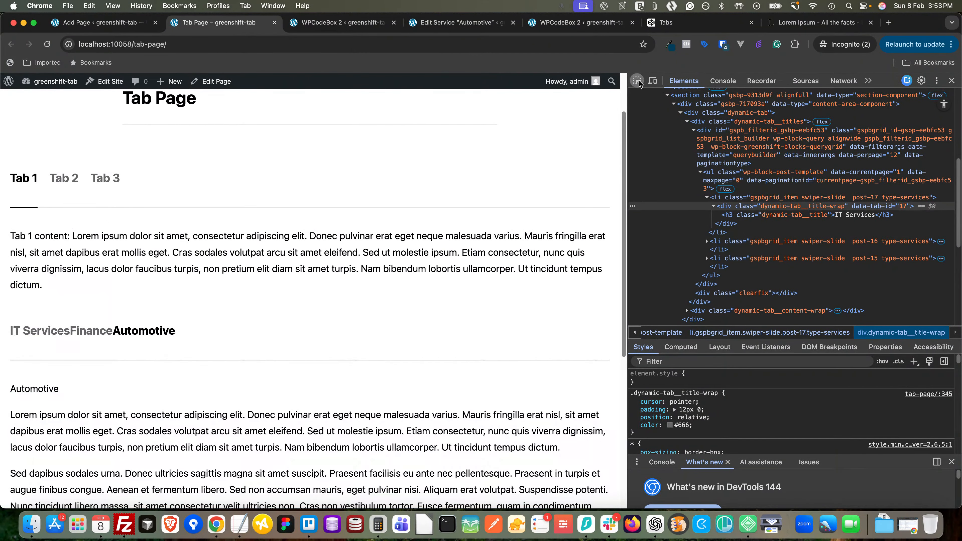
{"action": "left_click", "coordinate": [66, 335]}
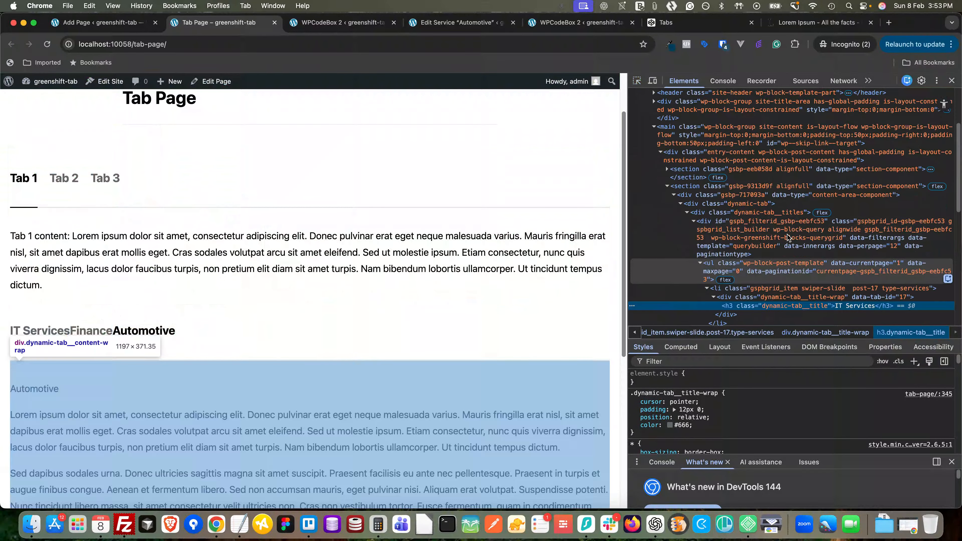
{"action": "scroll", "coordinate": [257, 296], "scroll_direction": "down", "scroll_amount": 1}
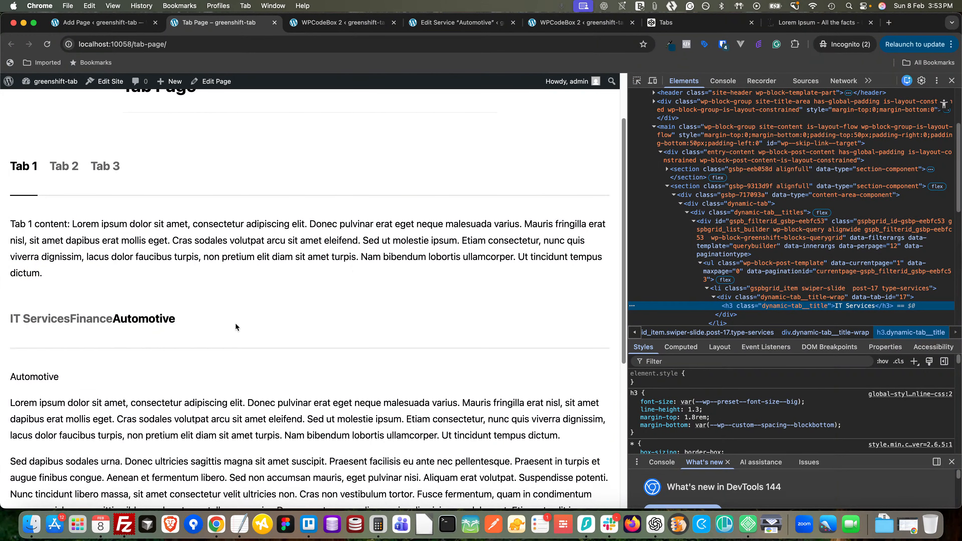
{"action": "scroll", "coordinate": [903, 276], "scroll_direction": "down", "scroll_amount": 2}
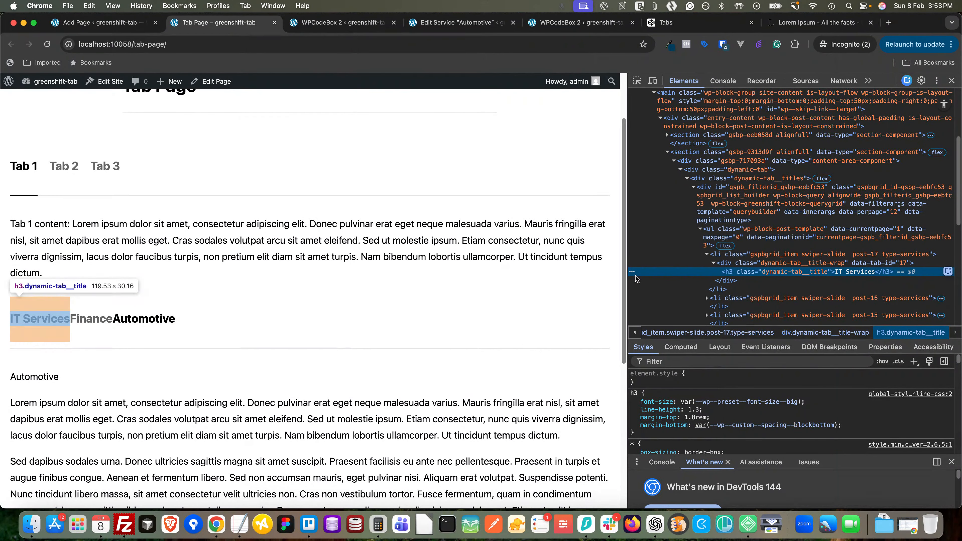
Look over the Tab CSS snippet in WPCodeBox 2, including its mobile accordion rules, and return to the published Tab Page
{"action": "left_click", "coordinate": [558, 24]}
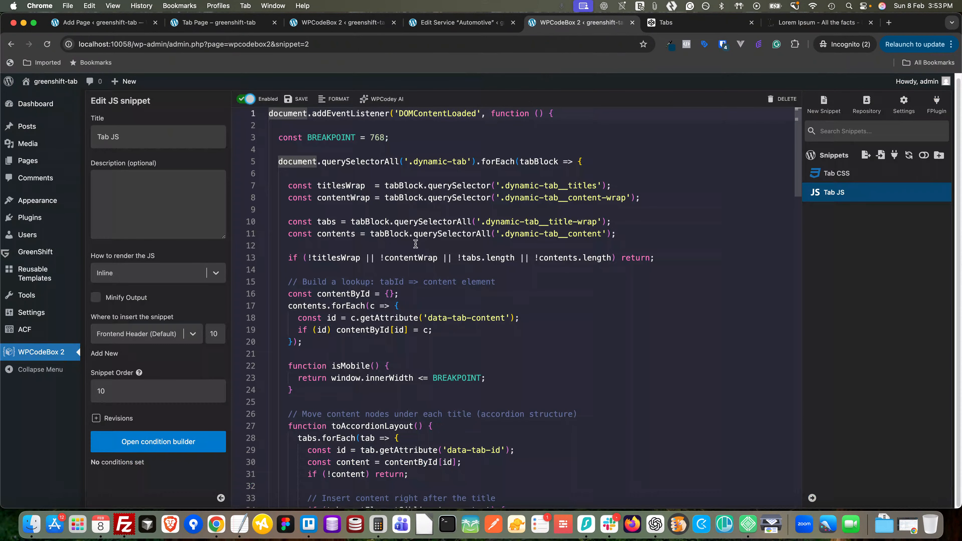
{"action": "left_click", "coordinate": [846, 175]}
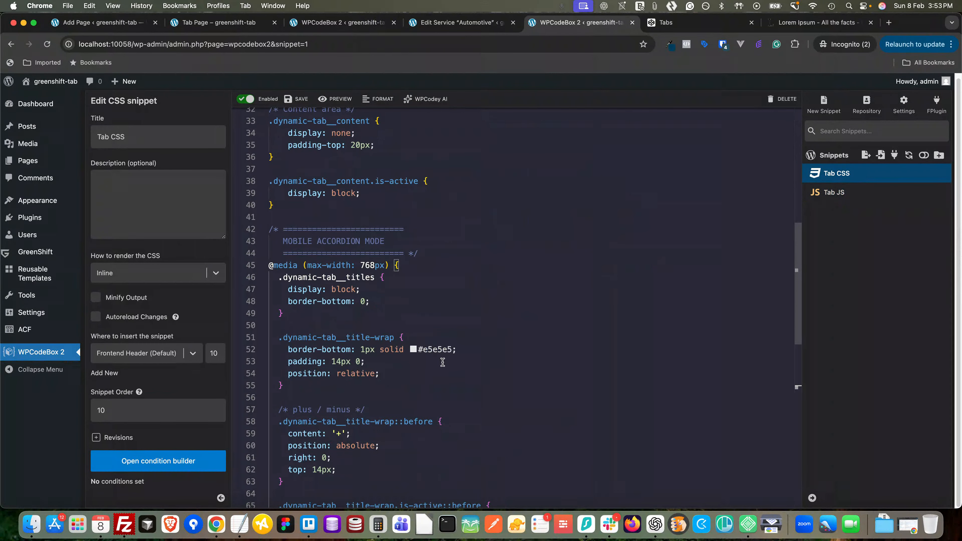
{"action": "left_click", "coordinate": [229, 25]}
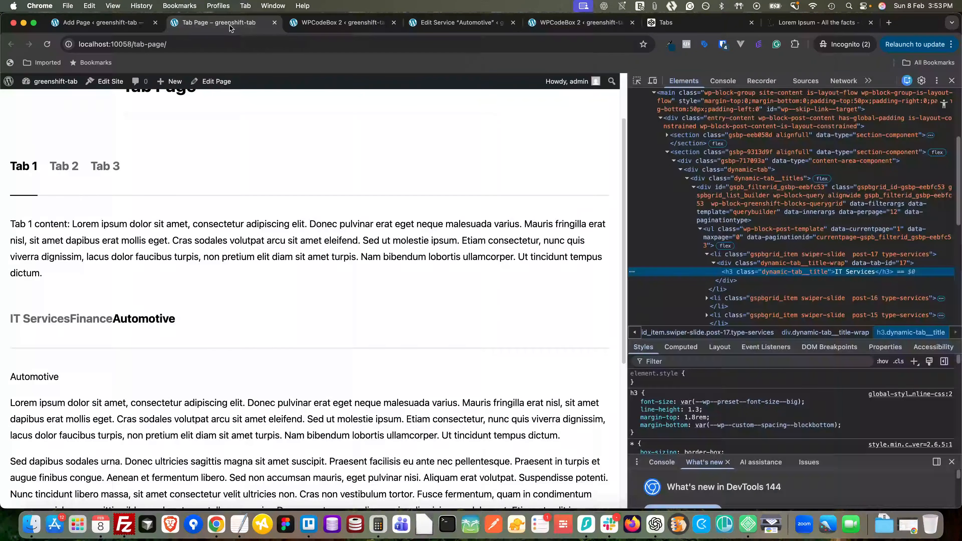
Inspect the list item wrapping the IT Services tab title, and enlarge the styles area to examine its CSS rules
{"action": "scroll", "coordinate": [149, 310], "scroll_direction": "down", "scroll_amount": 1}
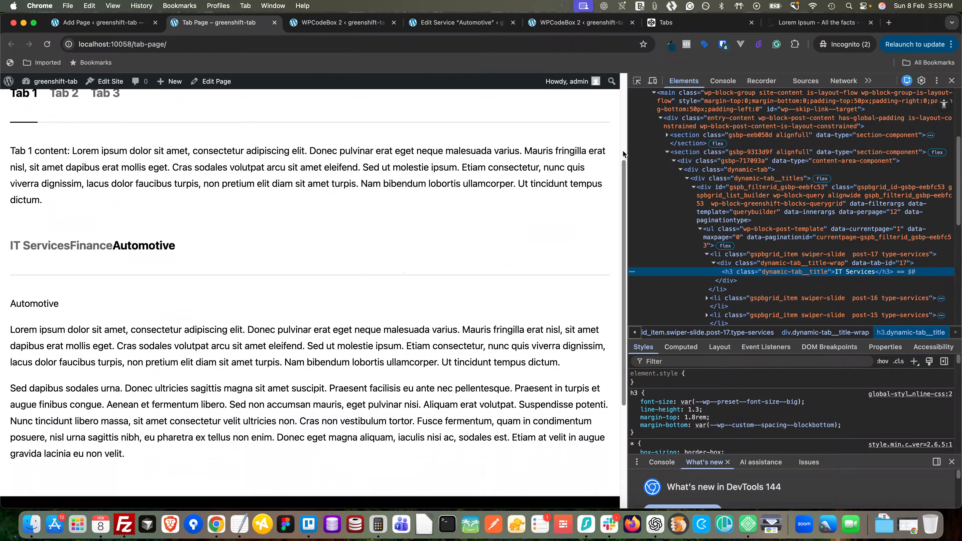
{"action": "left_click", "coordinate": [637, 82]}
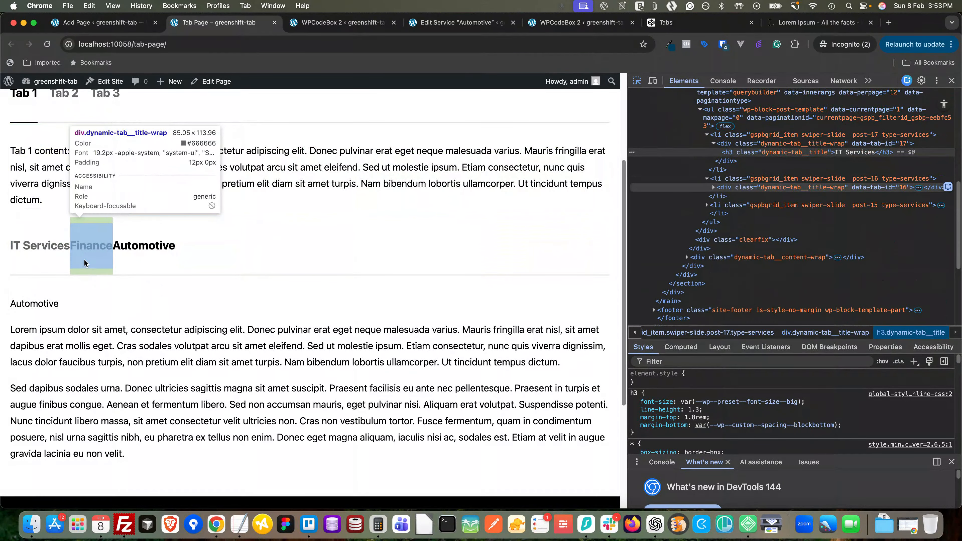
{"action": "left_click", "coordinate": [50, 264]}
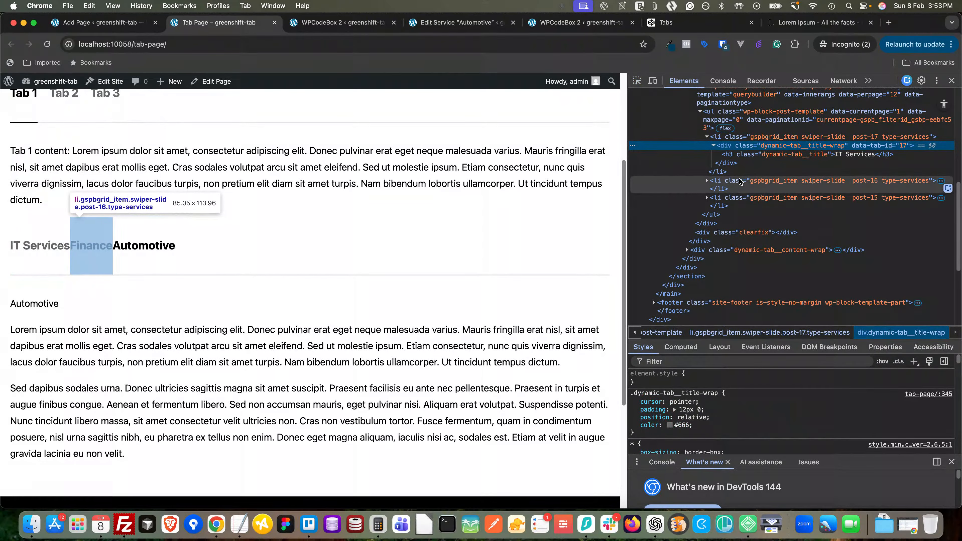
{"action": "left_click", "coordinate": [720, 140]}
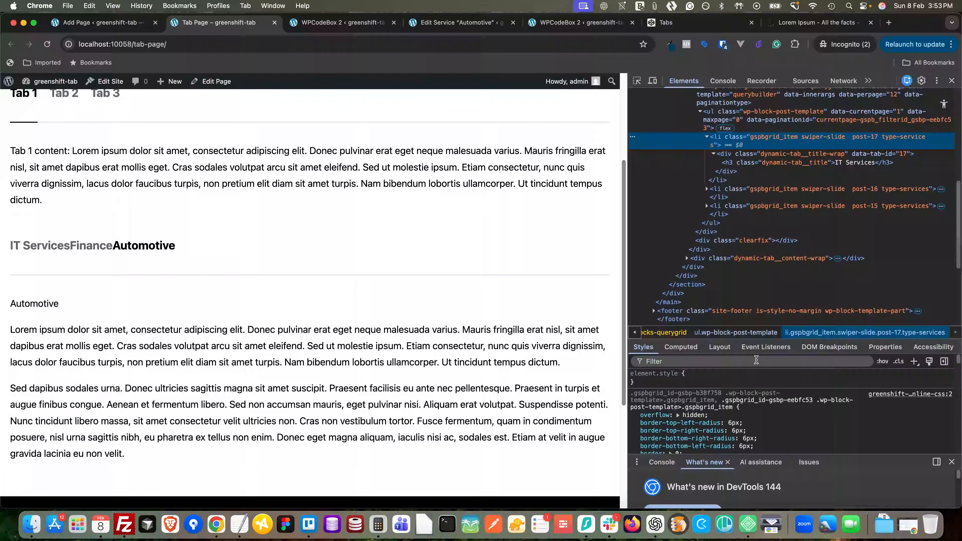
{"action": "scroll", "coordinate": [765, 401], "scroll_direction": "down", "scroll_amount": 4}
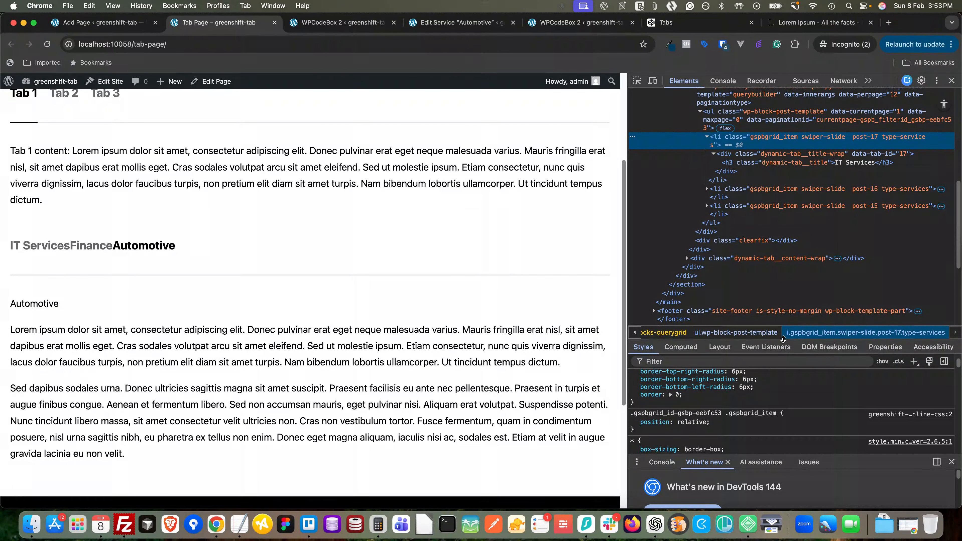
{"action": "left_click_drag", "start_coordinate": [782, 338], "coordinate": [779, 262]}
{"action": "scroll", "coordinate": [786, 336], "scroll_direction": "up", "scroll_amount": 3}
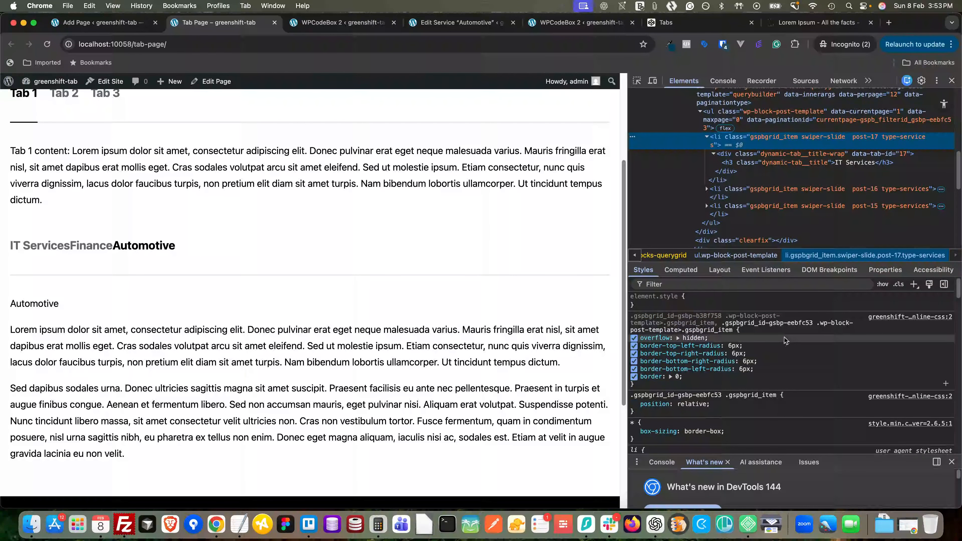
{"action": "scroll", "coordinate": [783, 341], "scroll_direction": "down", "scroll_amount": 3}
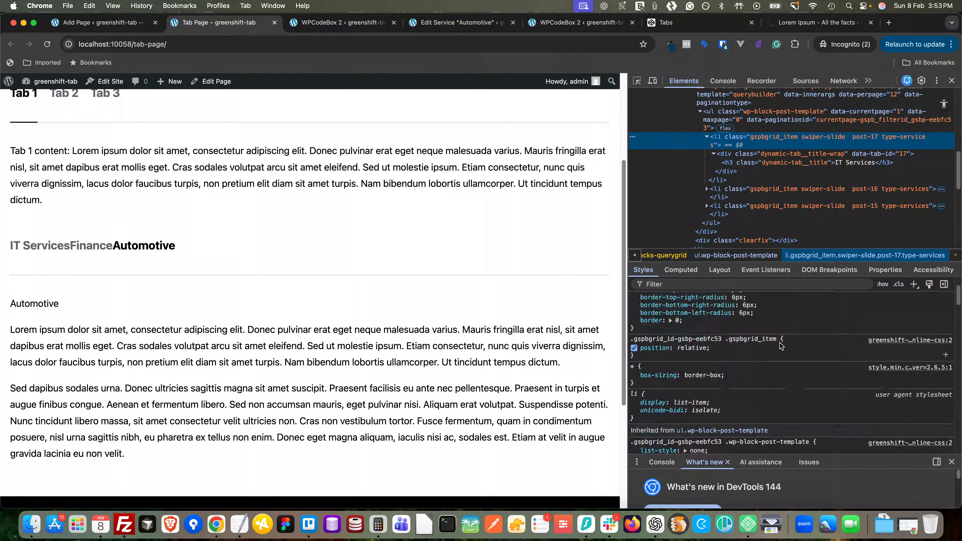
Compare the CSS rules of the IT Services title wrapper with those of the static Tab 1 title wrapper
{"action": "left_click", "coordinate": [726, 155]}
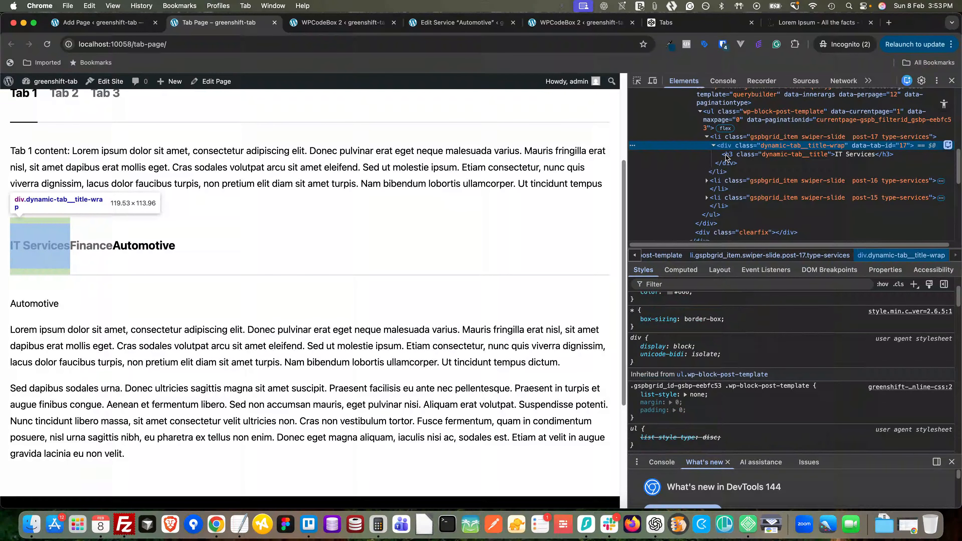
{"action": "scroll", "coordinate": [798, 421], "scroll_direction": "up", "scroll_amount": 3}
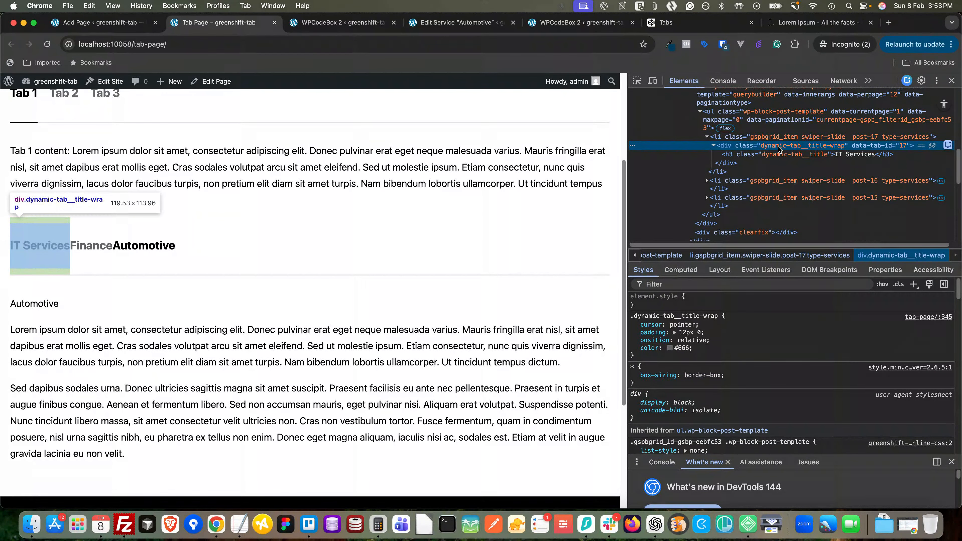
{"action": "left_click", "coordinate": [636, 80]}
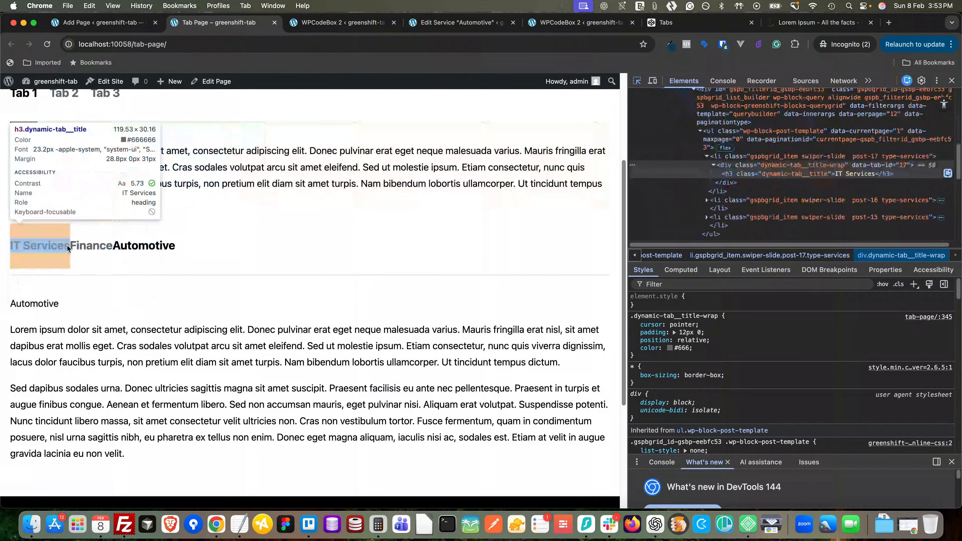
{"action": "left_click", "coordinate": [32, 118]}
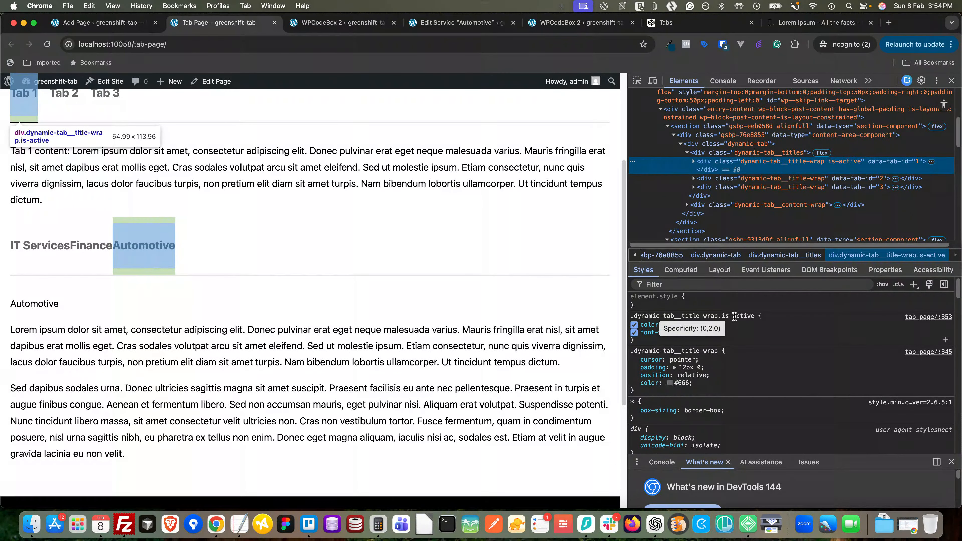
Examine the dynamic tab titles' markup in the Elements tree and inspect the list item wrapping the IT Services title
{"action": "scroll", "coordinate": [713, 179], "scroll_direction": "down", "scroll_amount": 1}
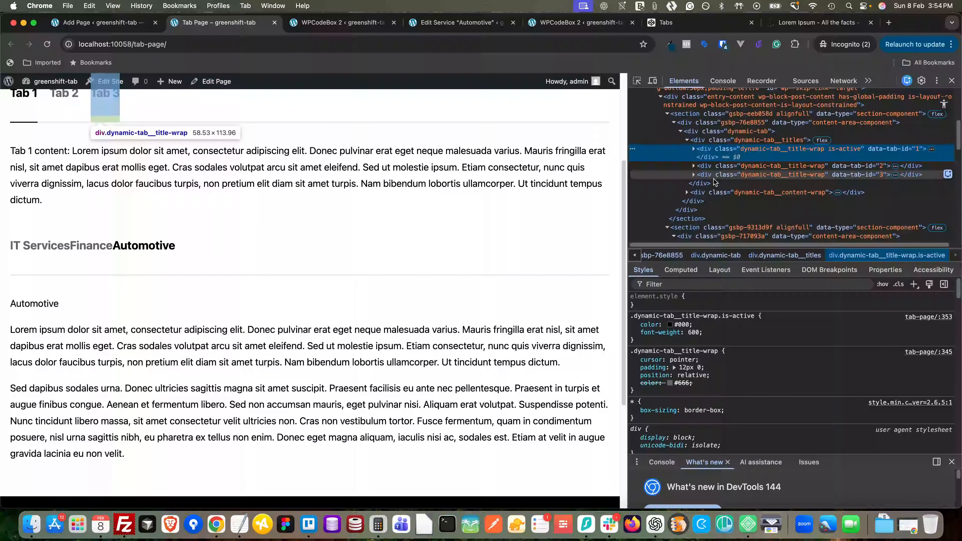
{"action": "scroll", "coordinate": [713, 181], "scroll_direction": "down", "scroll_amount": 3}
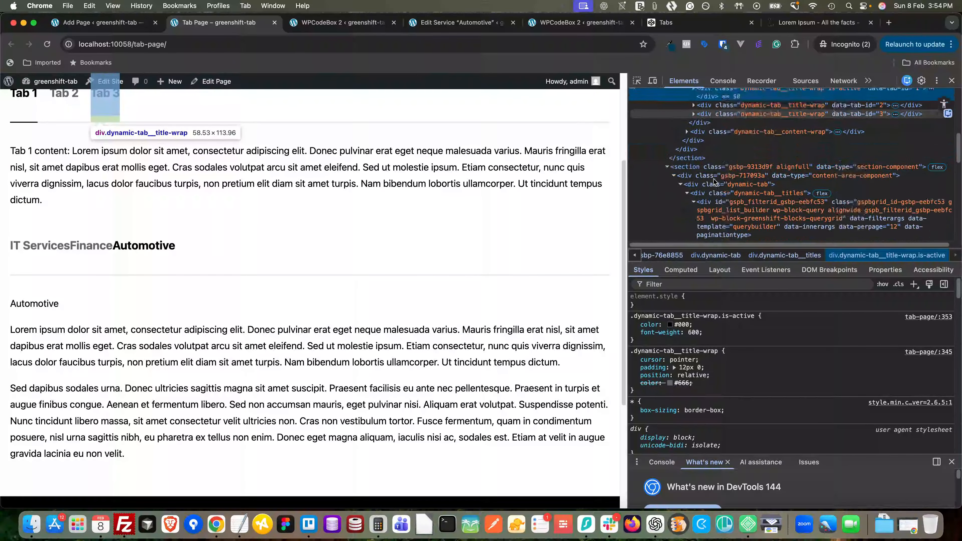
{"action": "scroll", "coordinate": [713, 179], "scroll_direction": "up", "scroll_amount": 1}
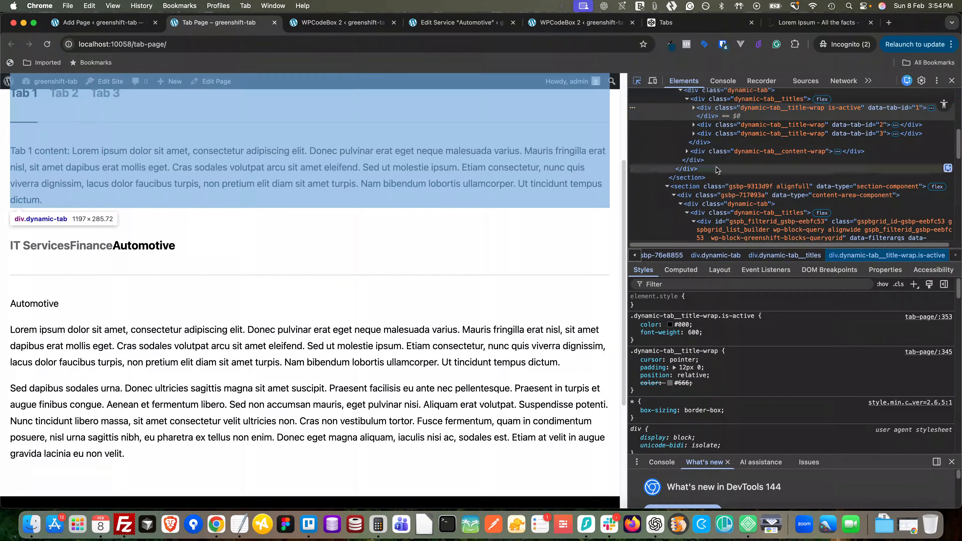
{"action": "scroll", "coordinate": [718, 178], "scroll_direction": "down", "scroll_amount": 5}
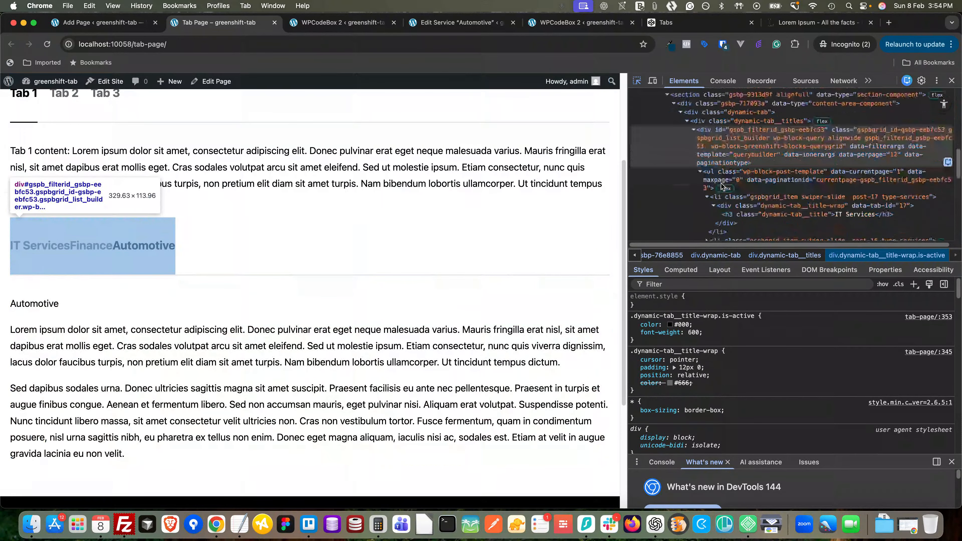
{"action": "left_click", "coordinate": [719, 200]}
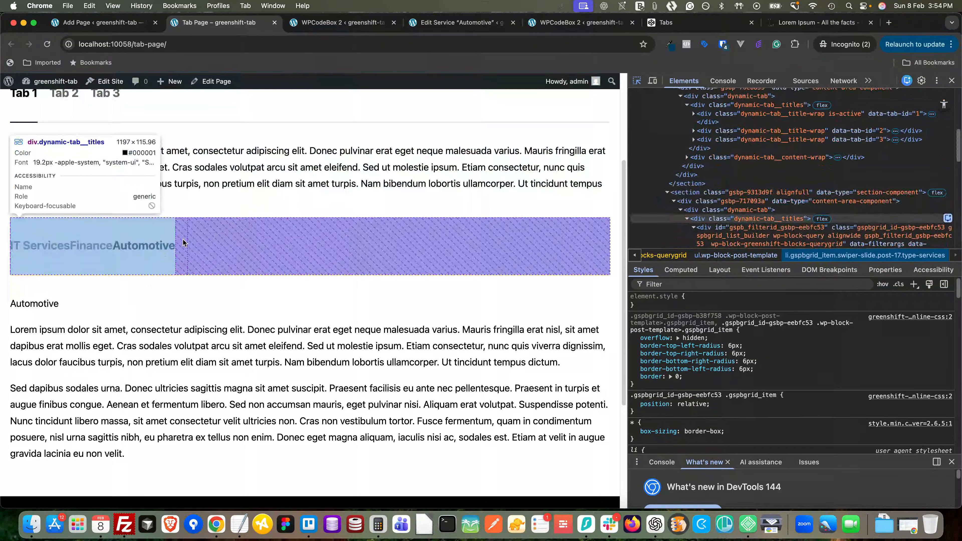
Inspect the list item wrapping the Automotive title and disable its overflow, four border-radius and border declarations
{"action": "left_click", "coordinate": [148, 246]}
{"action": "scroll", "coordinate": [783, 172], "scroll_direction": "up", "scroll_amount": 1}
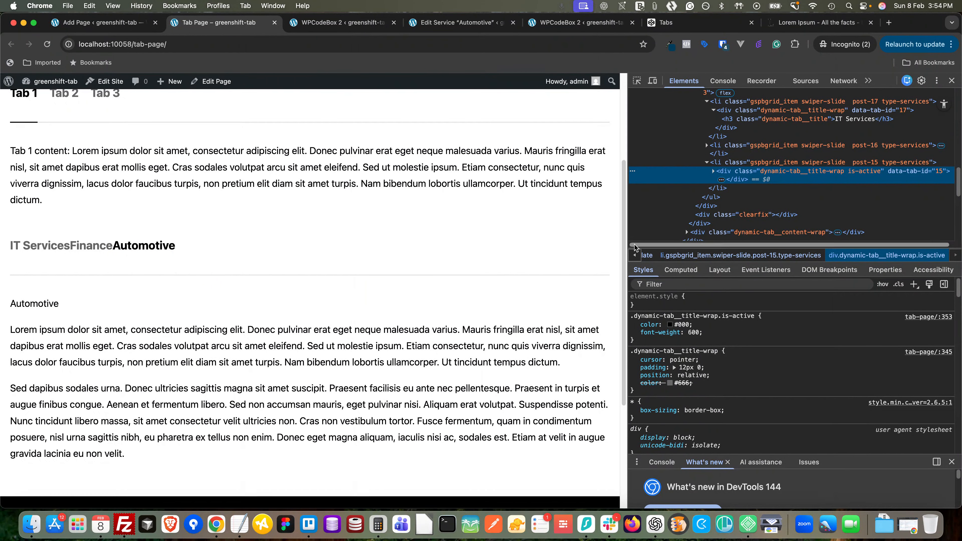
{"action": "left_click", "coordinate": [718, 166]}
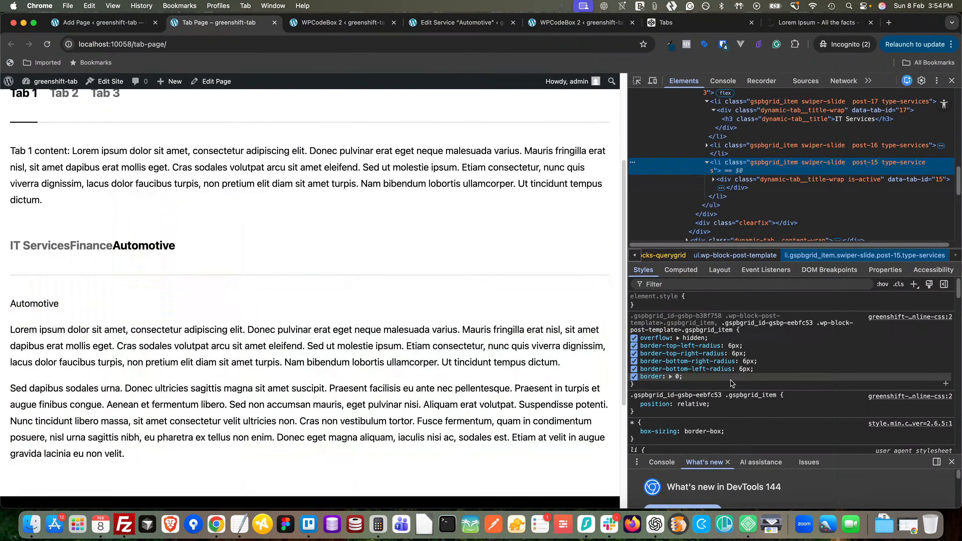
{"action": "left_click", "coordinate": [634, 376]}
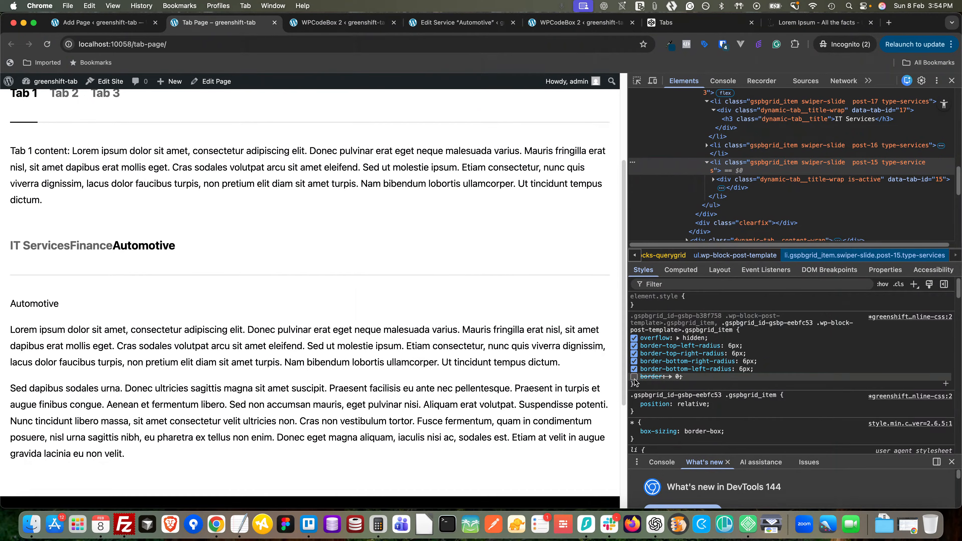
{"action": "left_click", "coordinate": [634, 369]}
{"action": "left_click", "coordinate": [633, 361]}
{"action": "left_click", "coordinate": [633, 353]}
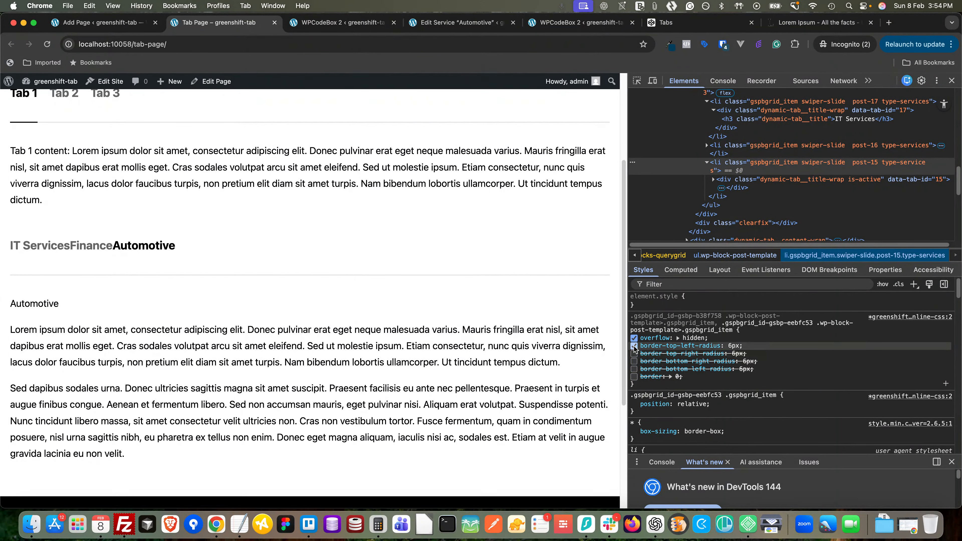
{"action": "left_click", "coordinate": [634, 345]}
{"action": "left_click", "coordinate": [633, 337]}
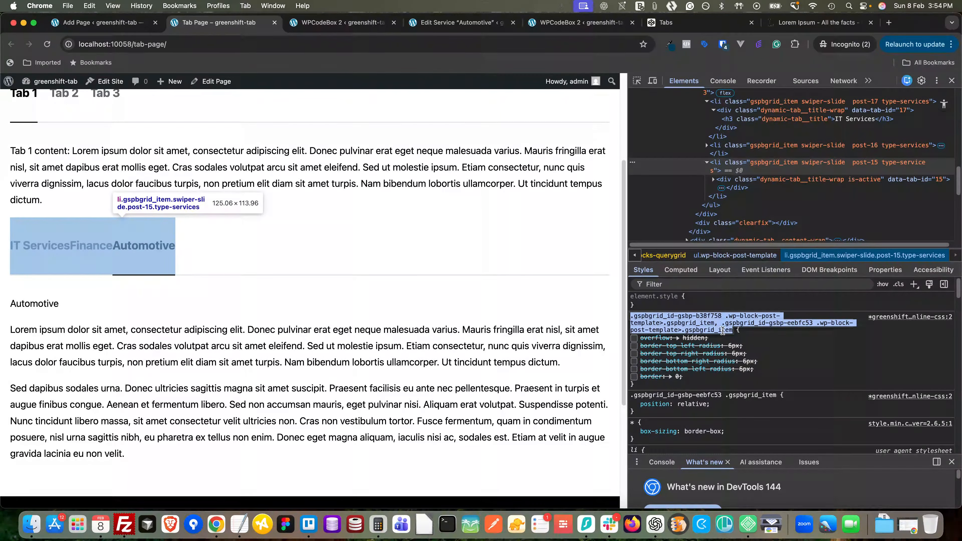
Add a new style rule in the developer tools with the selector .dynamic-tab__titles .gspbgrid_item
{"action": "left_click_drag", "start_coordinate": [732, 330], "coordinate": [683, 329]}
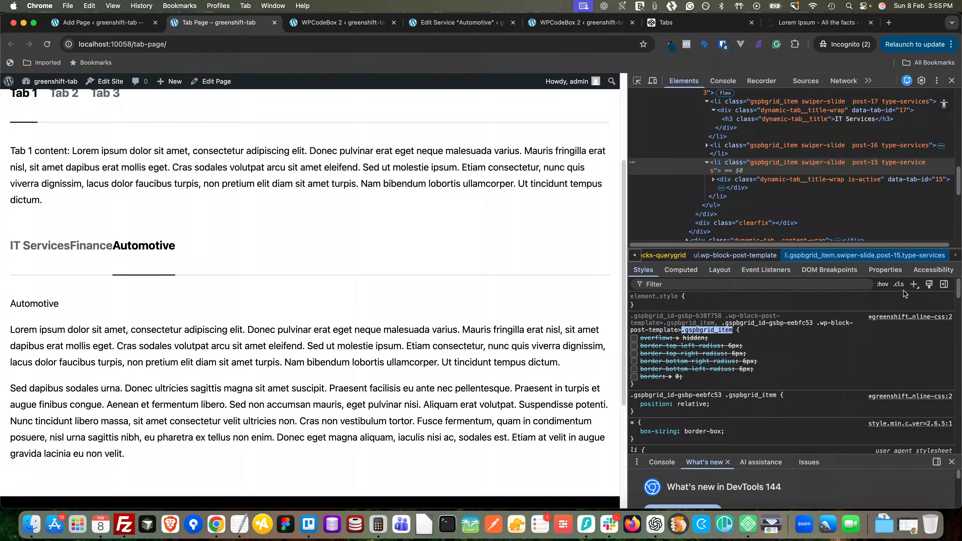
{"action": "left_click", "coordinate": [914, 284]}
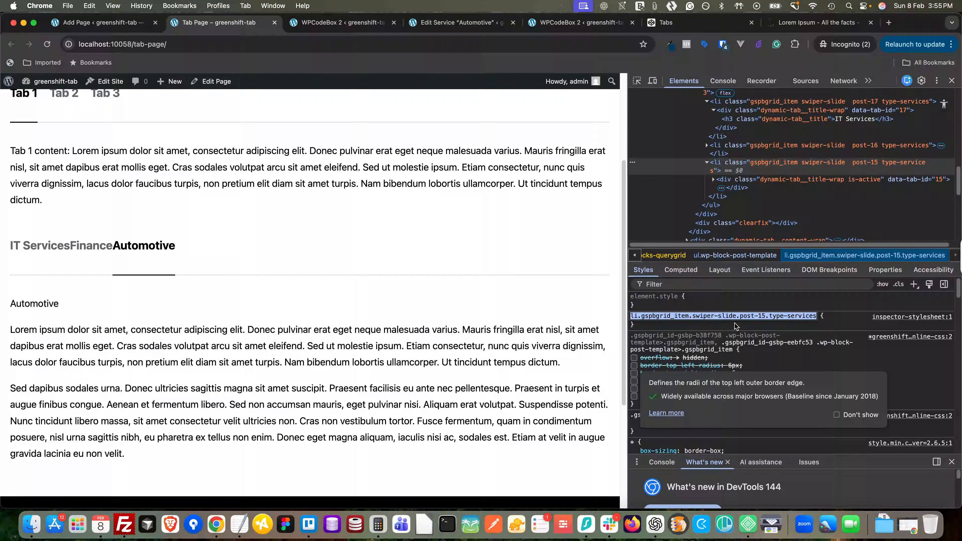
{"action": "type", "text": "."}
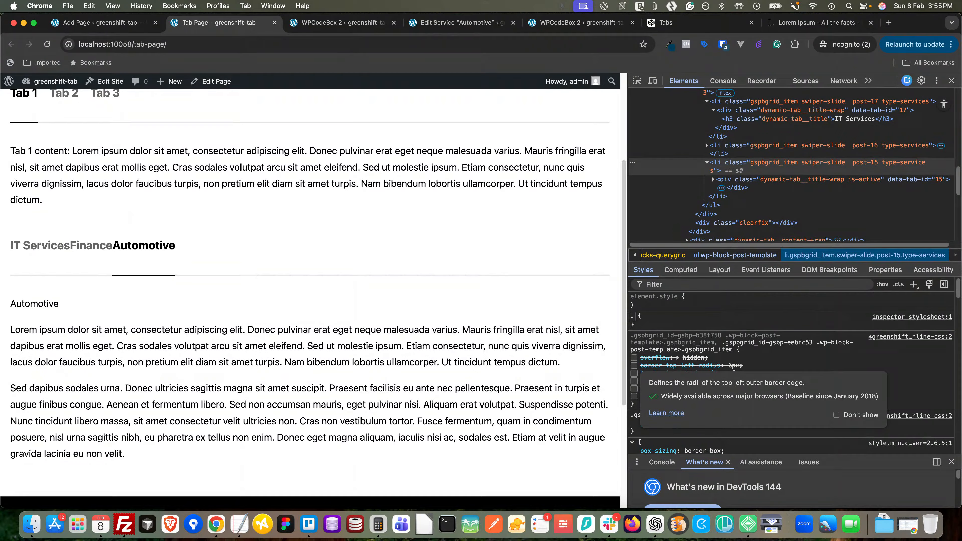
{"action": "type", "text": "dynamic"}
{"action": "type", "text": "-tab"}
{"action": "type", "text": "__"}
{"action": "type", "text": "title"}
{"action": "type", "text": "-wrap"}
{"action": "key", "text": "BackSpace"}
{"action": "key", "text": "BackSpace"}
{"action": "key", "text": "BackSpace"}
{"action": "key", "text": "BackSpace"}
{"action": "type", "text": "s ..gspbgrid_item"}
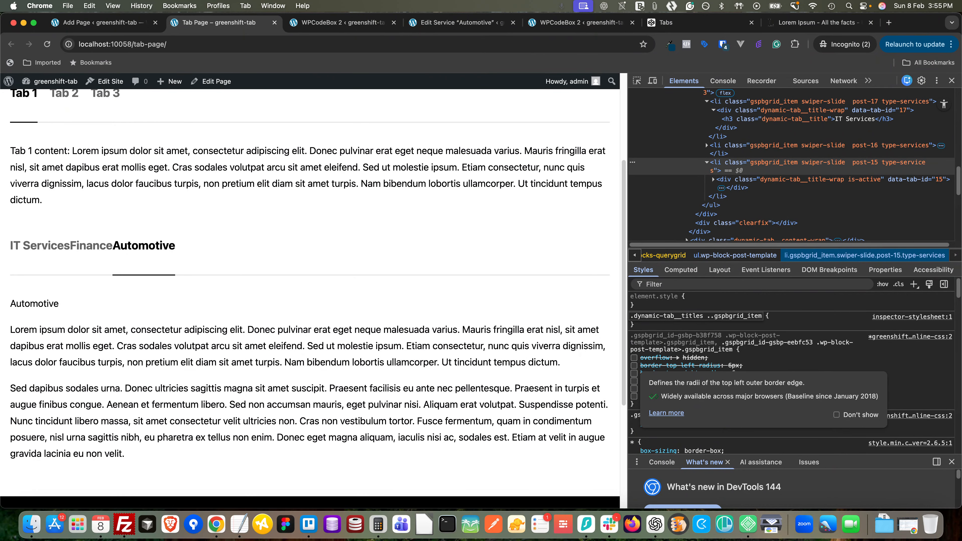
{"action": "key", "text": "Return"}
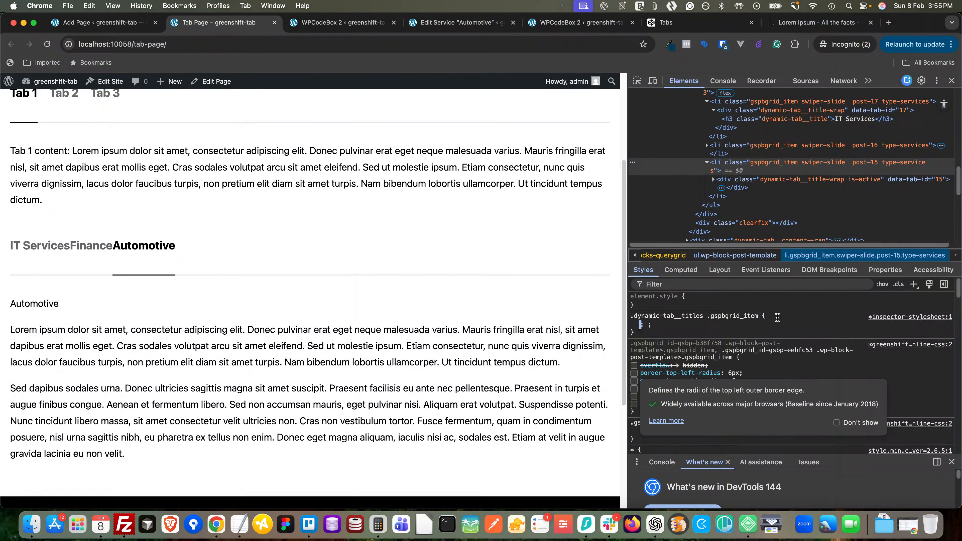
Give the new rule an overflow declaration, try its suggested values, and set it to visible
{"action": "type", "text": "over"}
{"action": "key", "text": "Tab"}
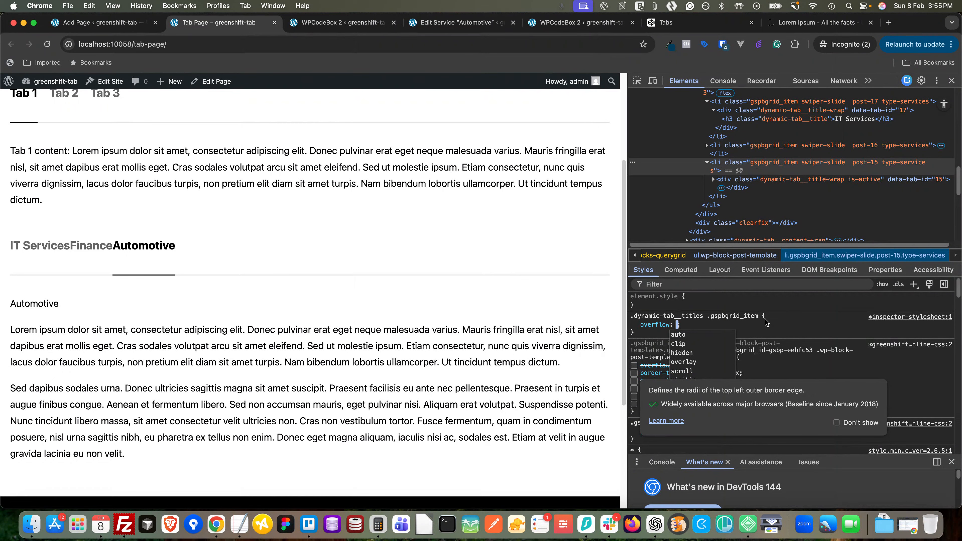
{"action": "left_click", "coordinate": [702, 335]}
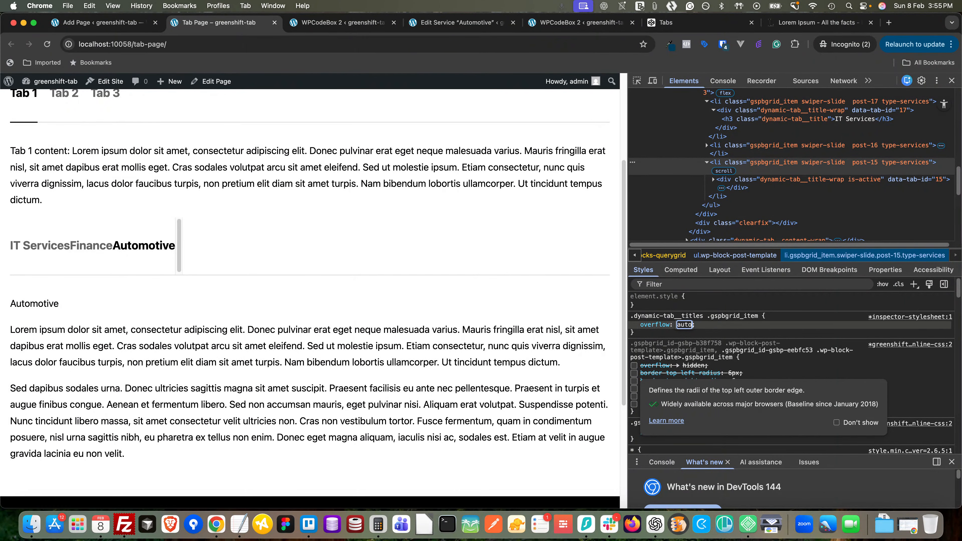
{"action": "key", "text": "Down"}
{"action": "key", "text": "Down"}
{"action": "key", "text": "Down"}
{"action": "key", "text": "Down"}
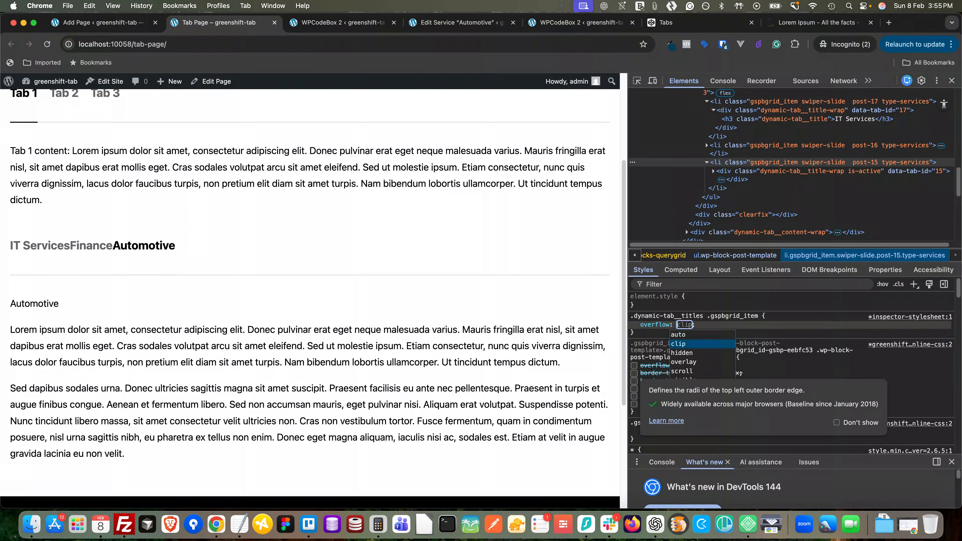
{"action": "key", "text": "Down"}
{"action": "key", "text": "Down"}
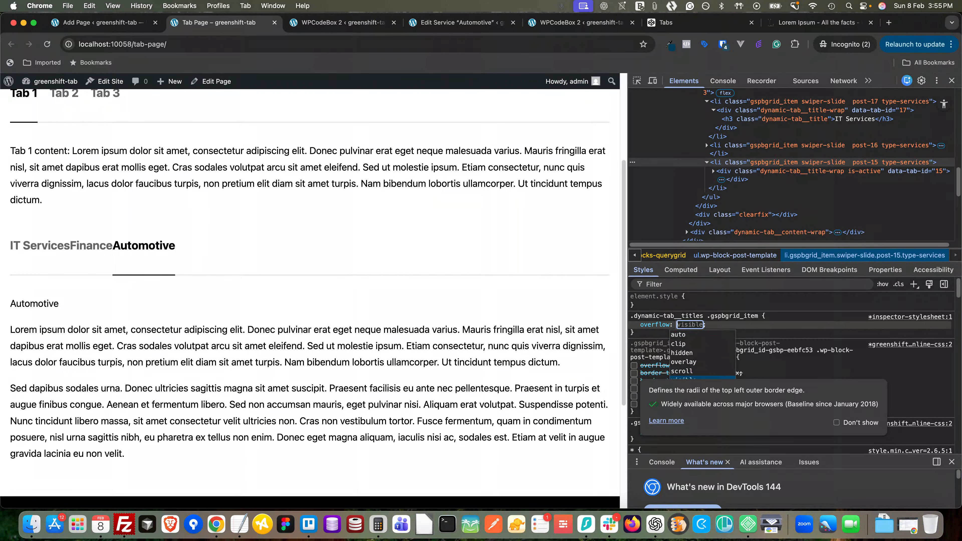
{"action": "key", "text": "Return"}
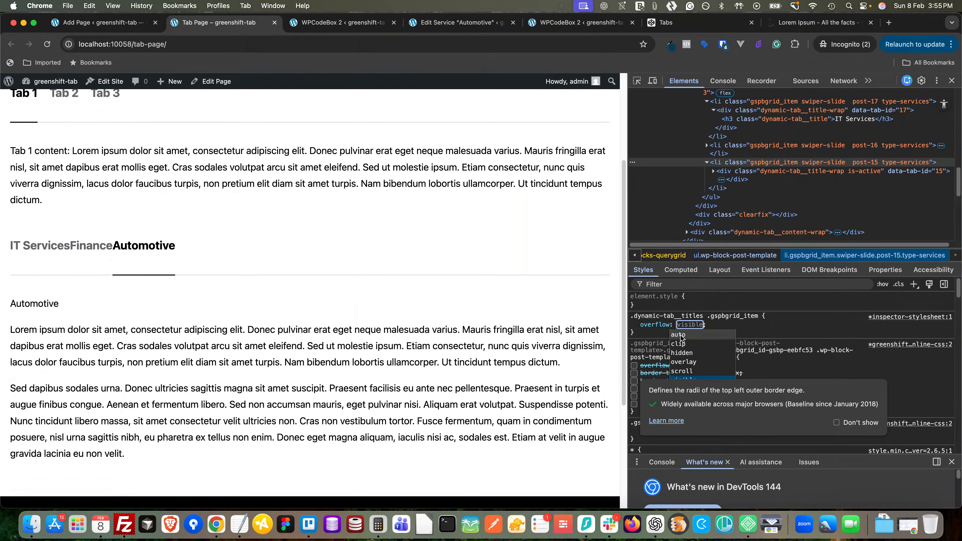
{"action": "left_click", "coordinate": [728, 330]}
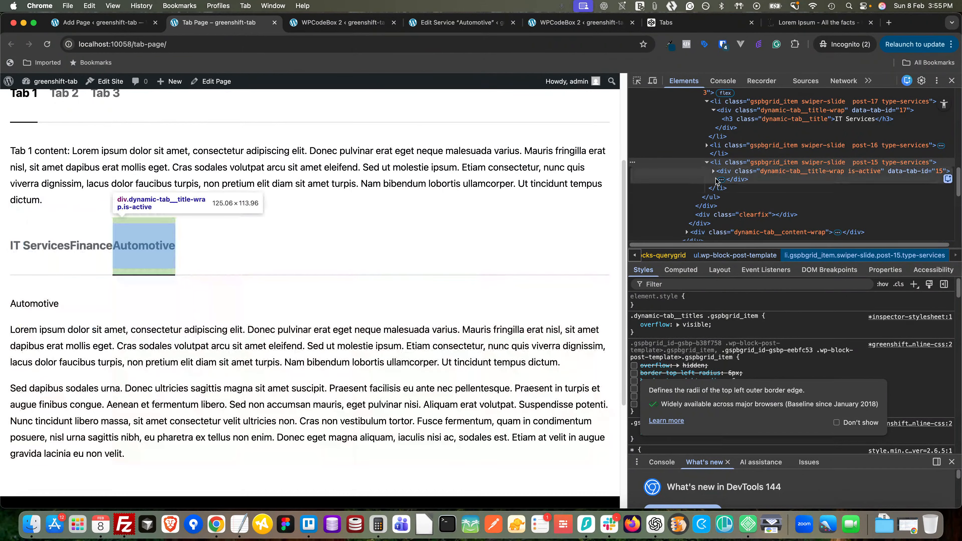
Copy the new overflow rule and paste it at the end of the Tab CSS snippet in WPCodeBox 2, after the mobile media query
{"action": "scroll", "coordinate": [437, 191], "scroll_direction": "up", "scroll_amount": 2}
{"action": "left_click", "coordinate": [637, 80]}
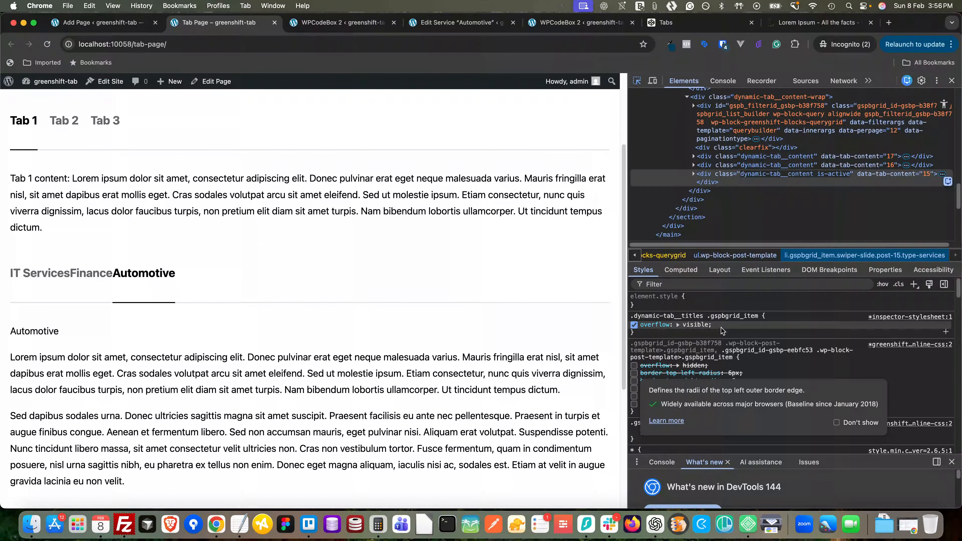
{"action": "left_click_drag", "start_coordinate": [640, 332], "coordinate": [630, 315]}
{"action": "key", "text": "super+c"}
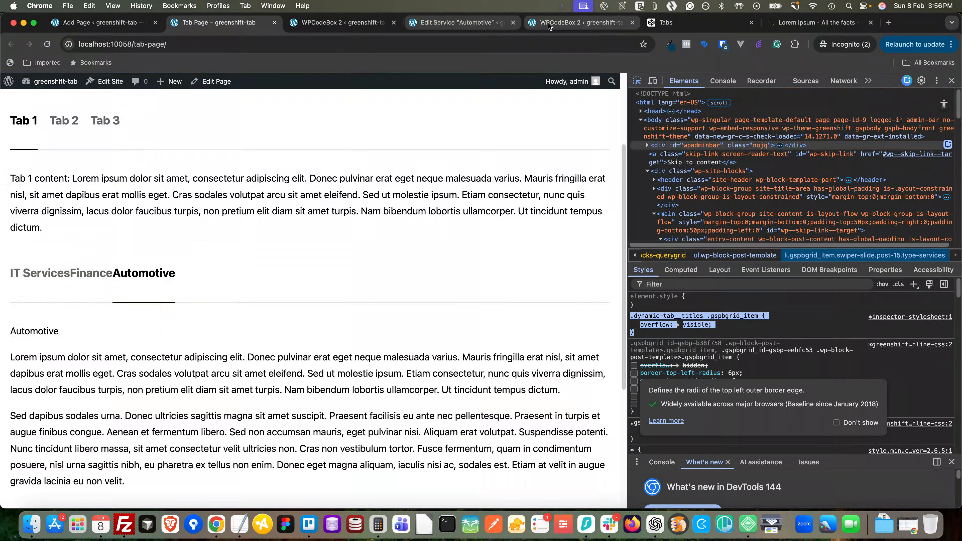
{"action": "left_click", "coordinate": [579, 23]}
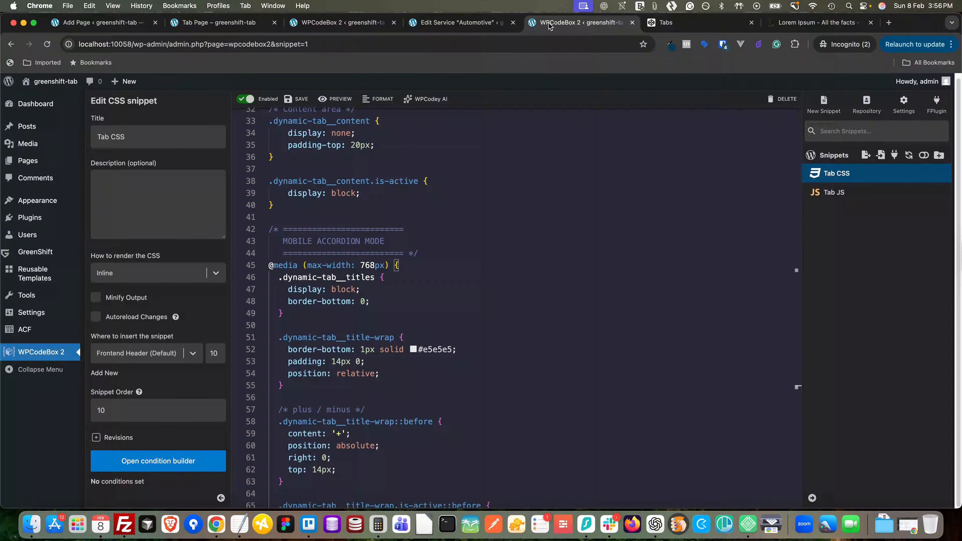
{"action": "scroll", "coordinate": [445, 238], "scroll_direction": "down", "scroll_amount": 5}
{"action": "left_click", "coordinate": [289, 358]}
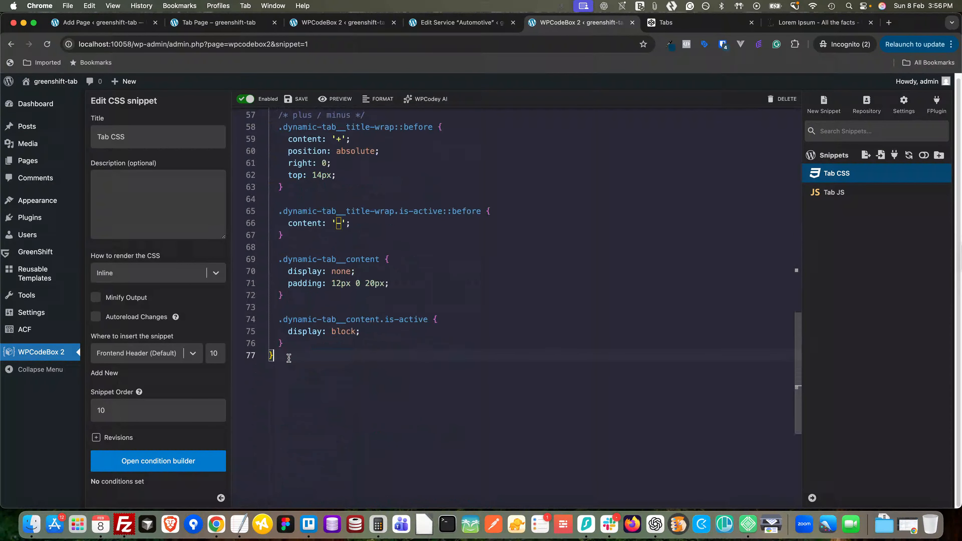
{"action": "key", "text": "Return"}
{"action": "key", "text": "Return"}
{"action": "key", "text": "Return"}
{"action": "key", "text": "super+v"}
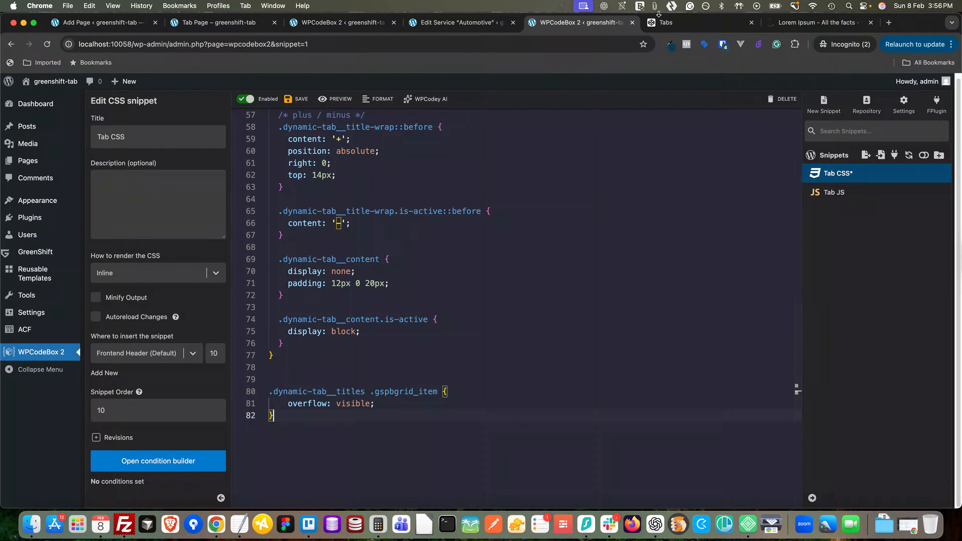
Add the comment "/** GS overrides **/" and the copied overflow rule to the end of the Tabs pen's CSS in CodePen, and save the pen
{"action": "left_click", "coordinate": [693, 24]}
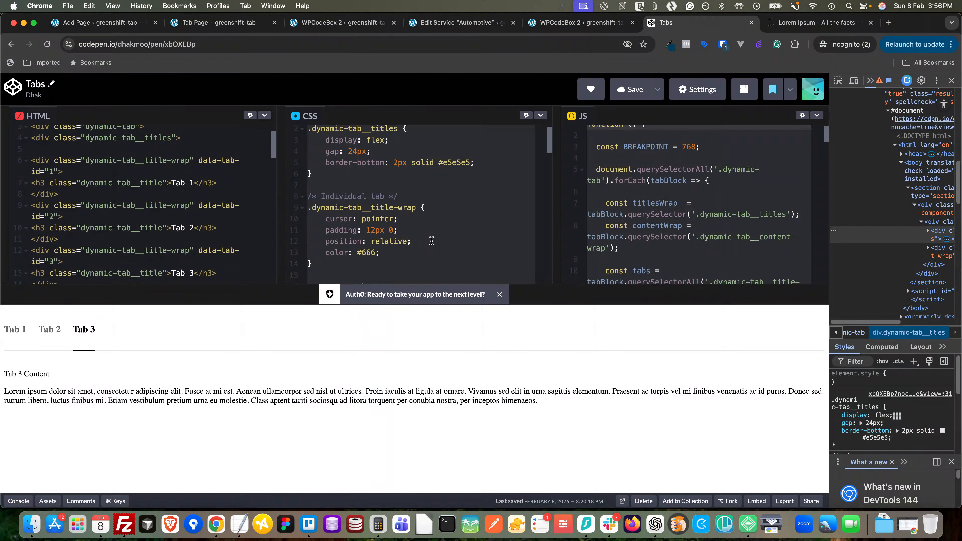
{"action": "scroll", "coordinate": [367, 258], "scroll_direction": "down", "scroll_amount": 1}
{"action": "scroll", "coordinate": [367, 259], "scroll_direction": "down", "scroll_amount": 10}
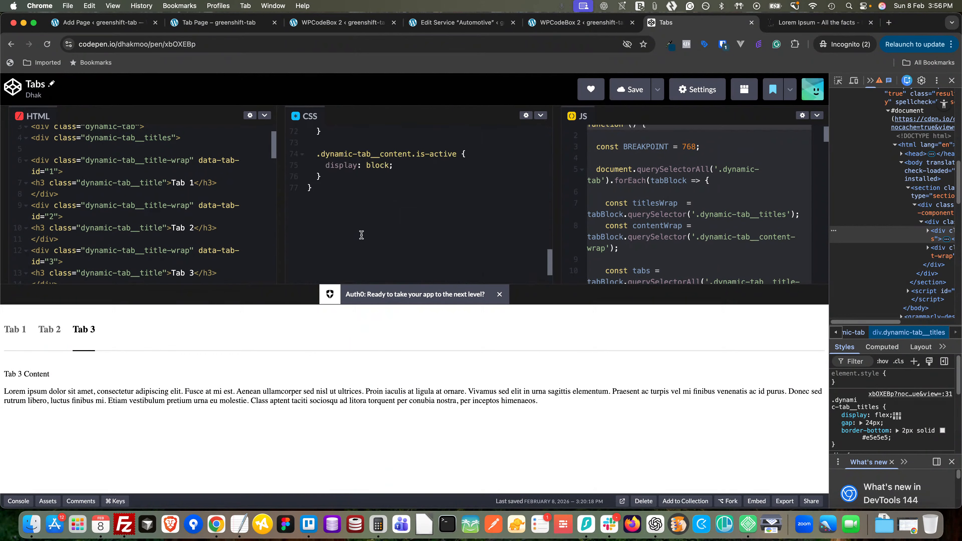
{"action": "left_click", "coordinate": [331, 193]}
{"action": "key", "text": "Return"}
{"action": "key", "text": "Return"}
{"action": "type", "text": "/** GS overrides"}
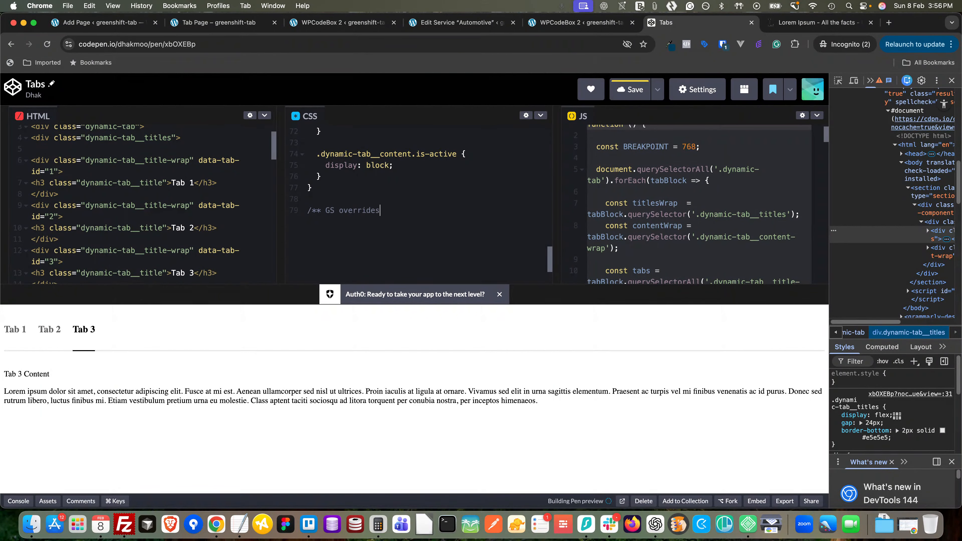
{"action": "type", "text": " **/"}
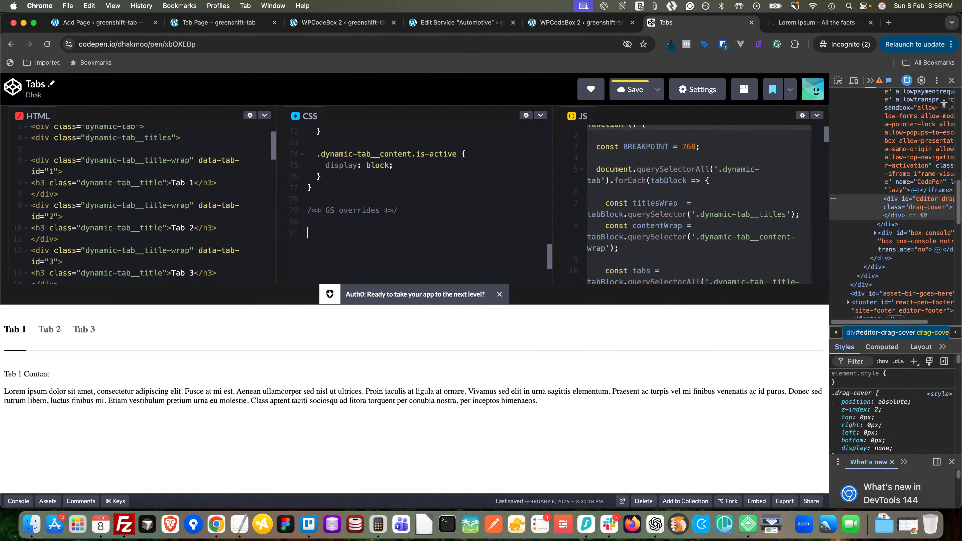
{"action": "key", "text": "super+v"}
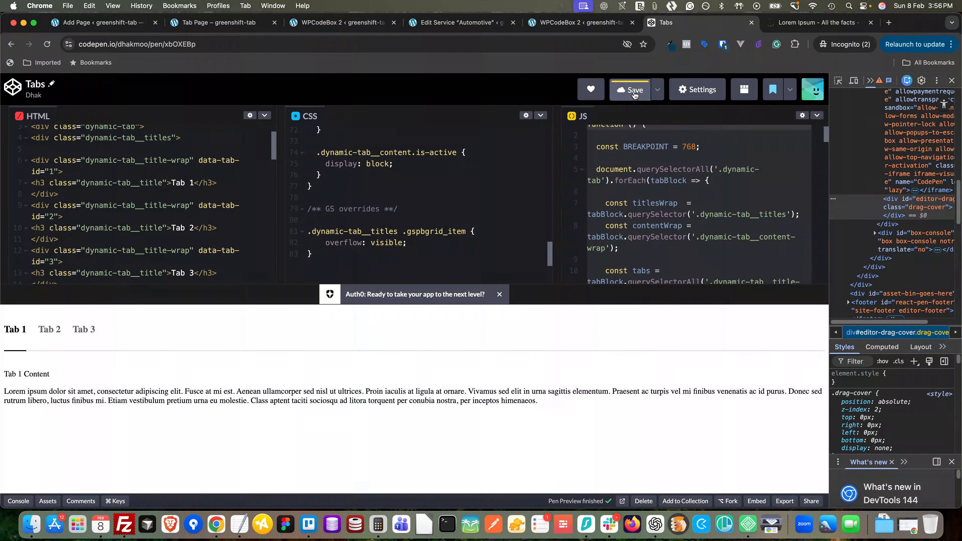
{"action": "left_click", "coordinate": [635, 93]}
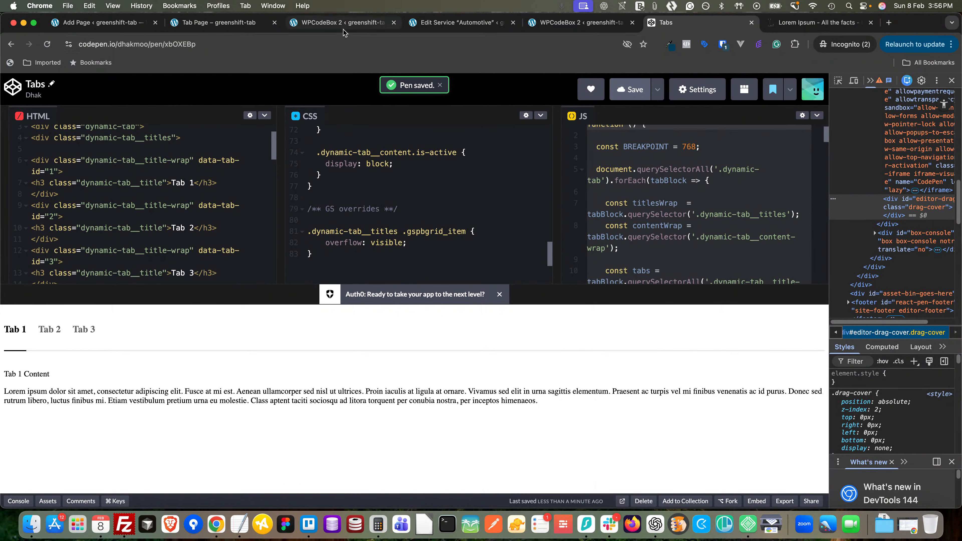
Save the Tab JS snippet in WPCodeBox 2 and return to the Tab CSS snippet
{"action": "left_click", "coordinate": [343, 27]}
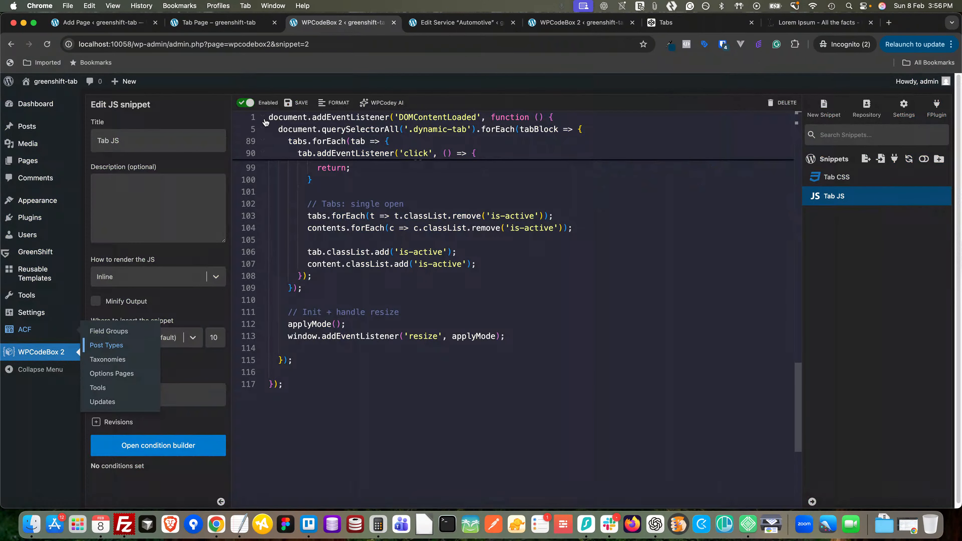
{"action": "left_click", "coordinate": [296, 103]}
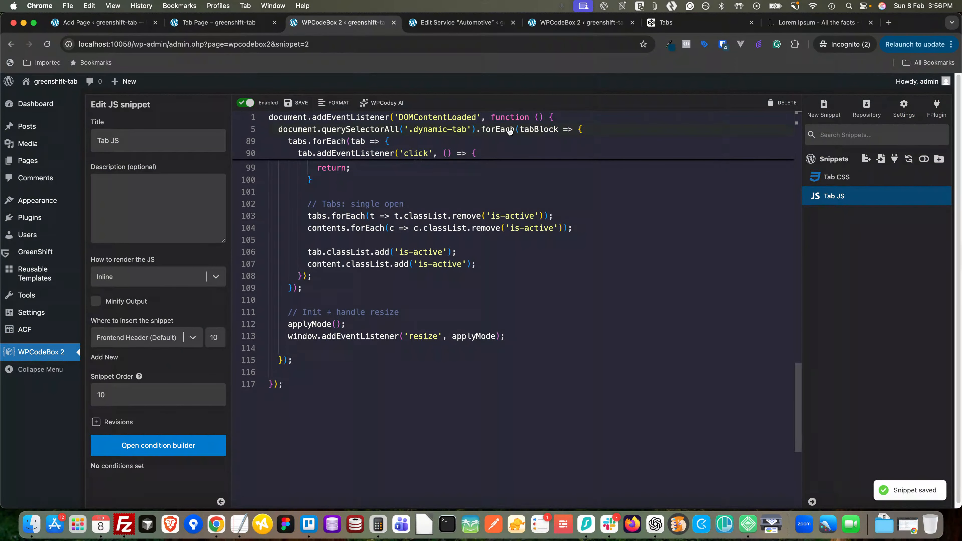
{"action": "left_click", "coordinate": [556, 23]}
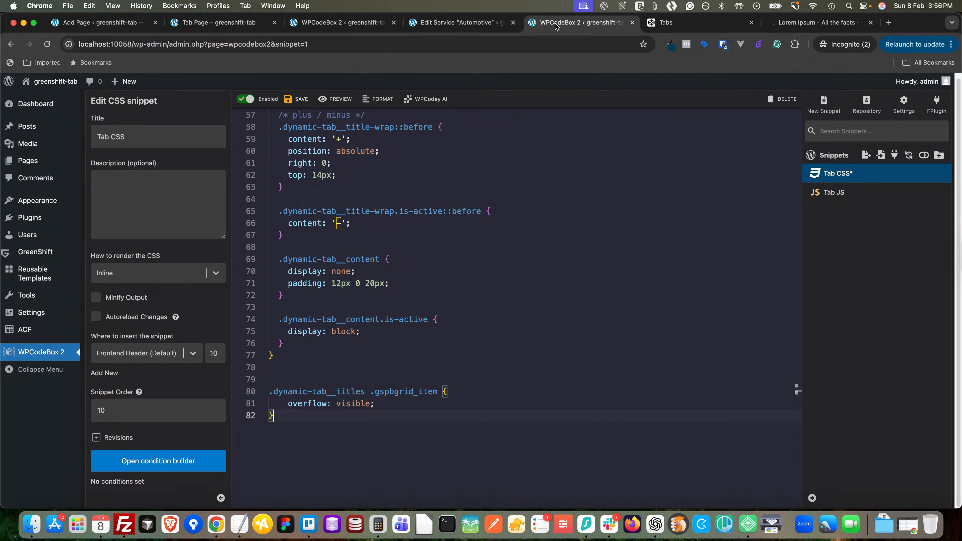
Save the Tab CSS snippet in WPCodeBox 2 and close the duplicate WPCodeBox 2 browser tab
{"action": "left_click", "coordinate": [299, 100]}
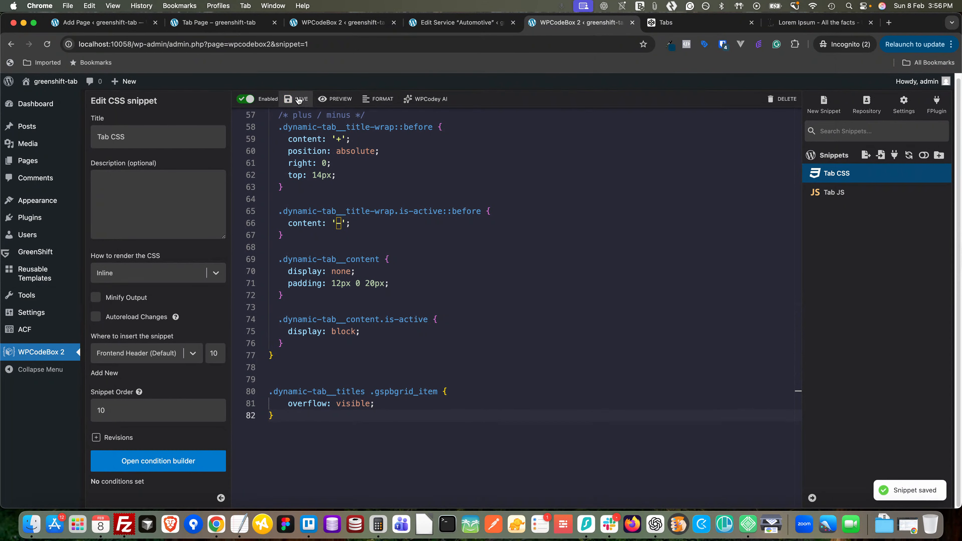
{"action": "left_click", "coordinate": [394, 24]}
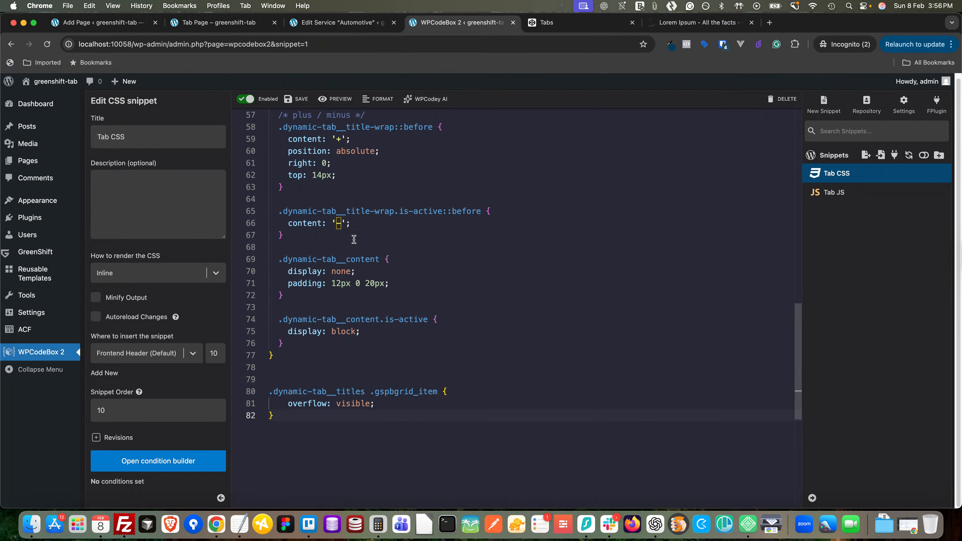
Reload the Tab Page and inspect the Automotive title's list item to compare its competing overflow rules
{"action": "left_click", "coordinate": [228, 22]}
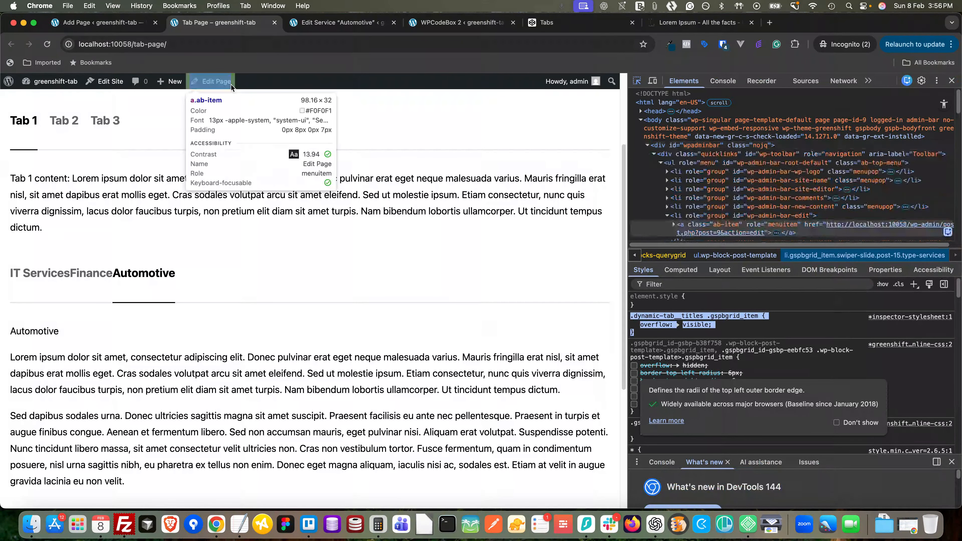
{"action": "left_click", "coordinate": [47, 44]}
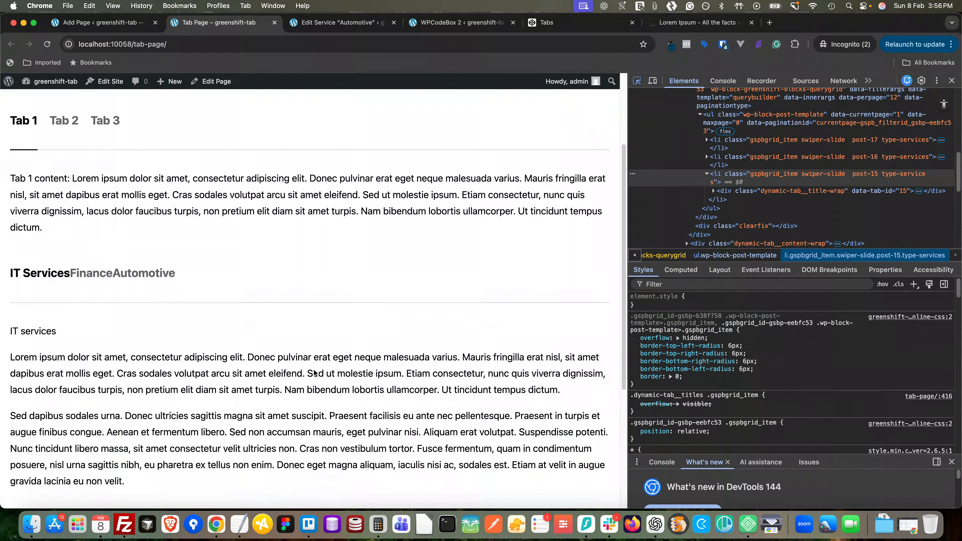
{"action": "left_click", "coordinate": [149, 291]}
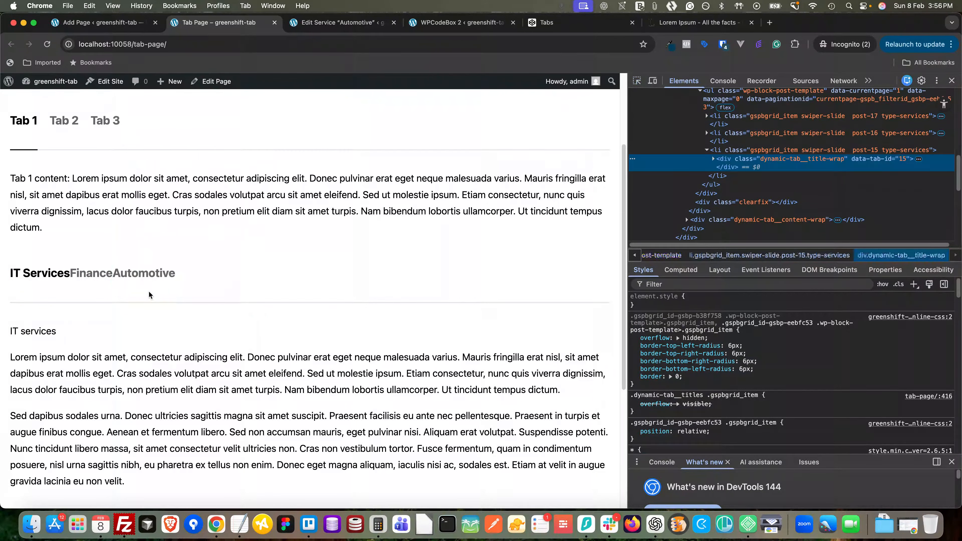
{"action": "left_click", "coordinate": [723, 153]}
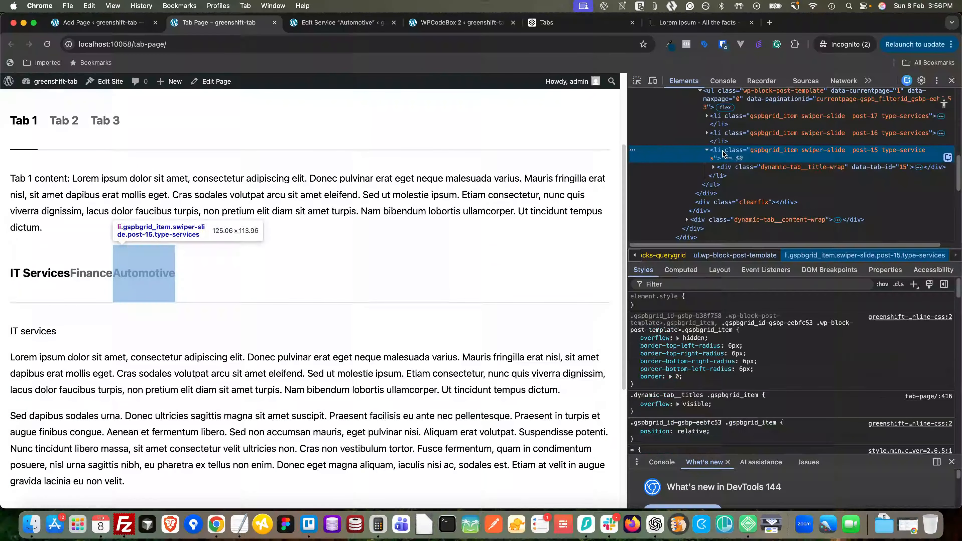
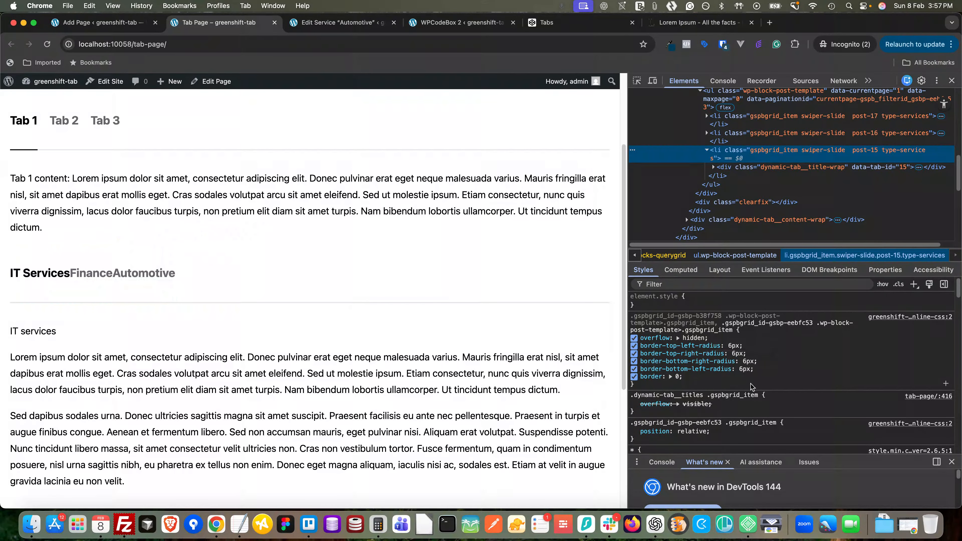
{"action": "left_click", "coordinate": [739, 396]}
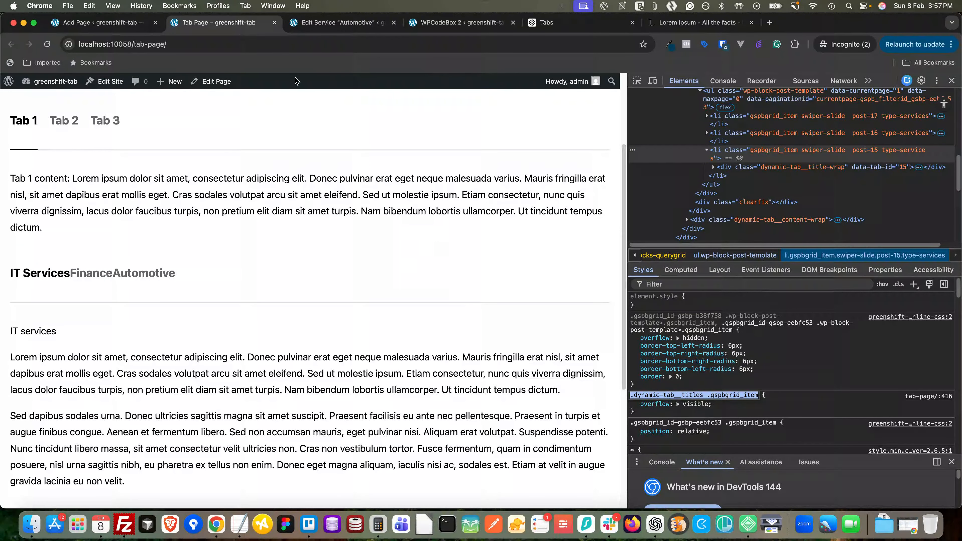
Prefix the overflow rule's selector in the Tab CSS snippet with .dynamic-tab and save the snippet
{"action": "left_click", "coordinate": [87, 19]}
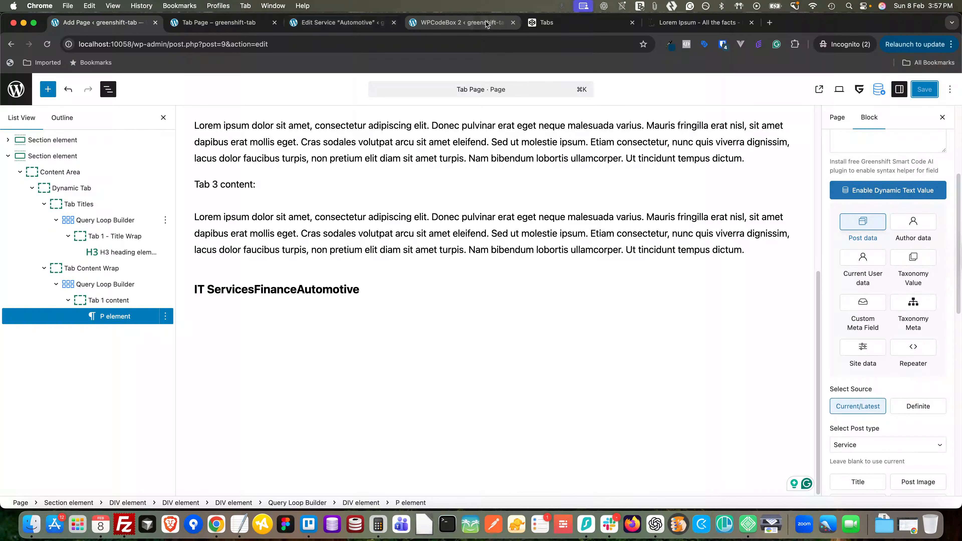
{"action": "left_click", "coordinate": [463, 23]}
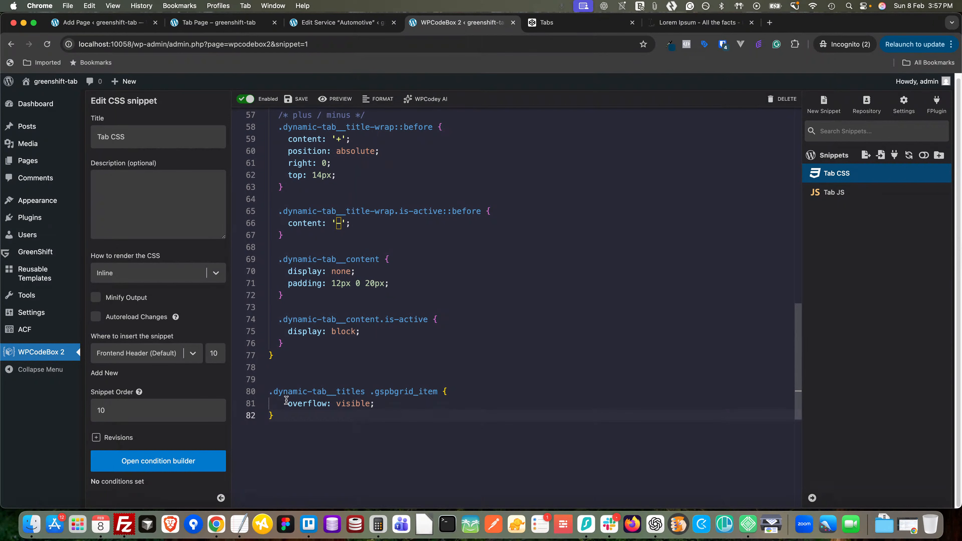
{"action": "left_click_drag", "start_coordinate": [323, 392], "coordinate": [264, 393]}
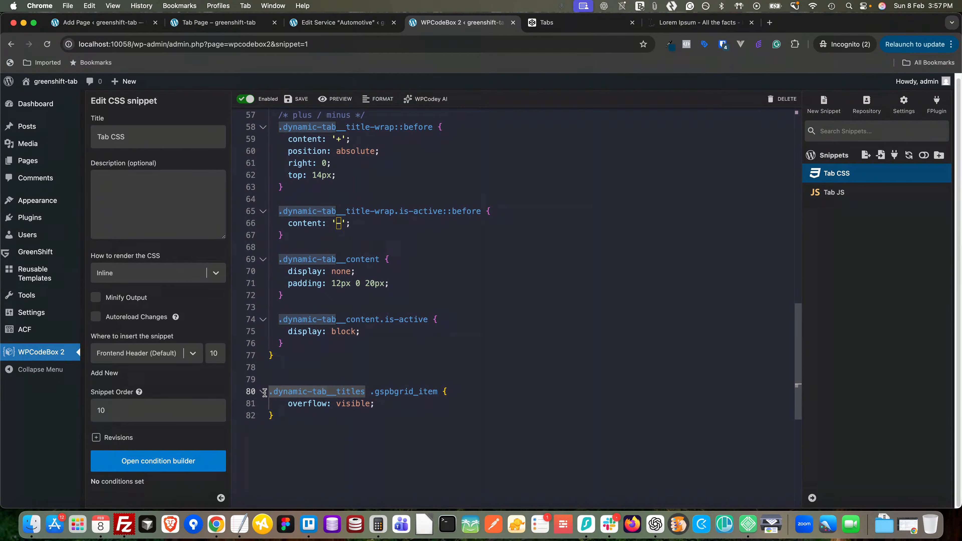
{"action": "left_click", "coordinate": [269, 381]}
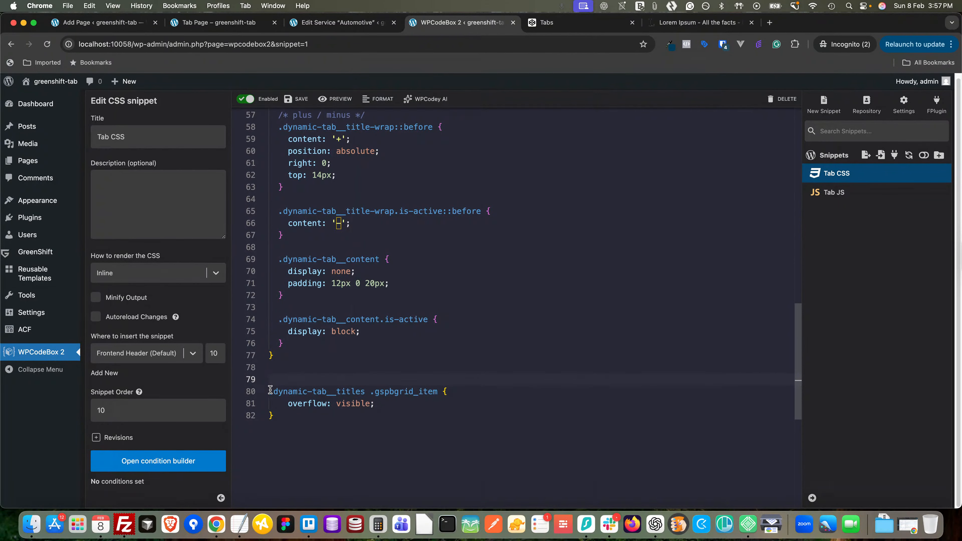
{"action": "left_click", "coordinate": [269, 390]}
{"action": "type", "text": ".dynamic-tab"}
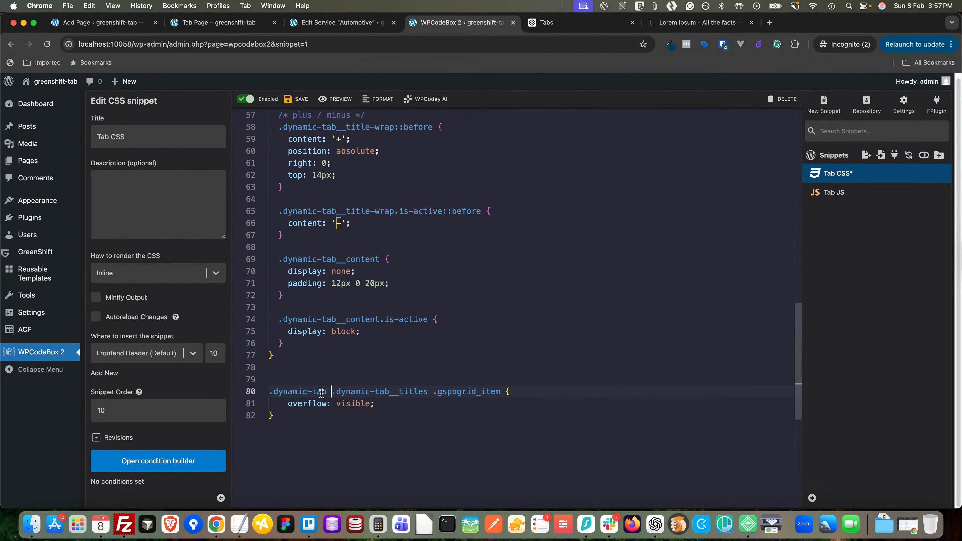
{"action": "mouse_move", "coordinate": [319, 391]}
{"action": "key", "text": "super+s"}
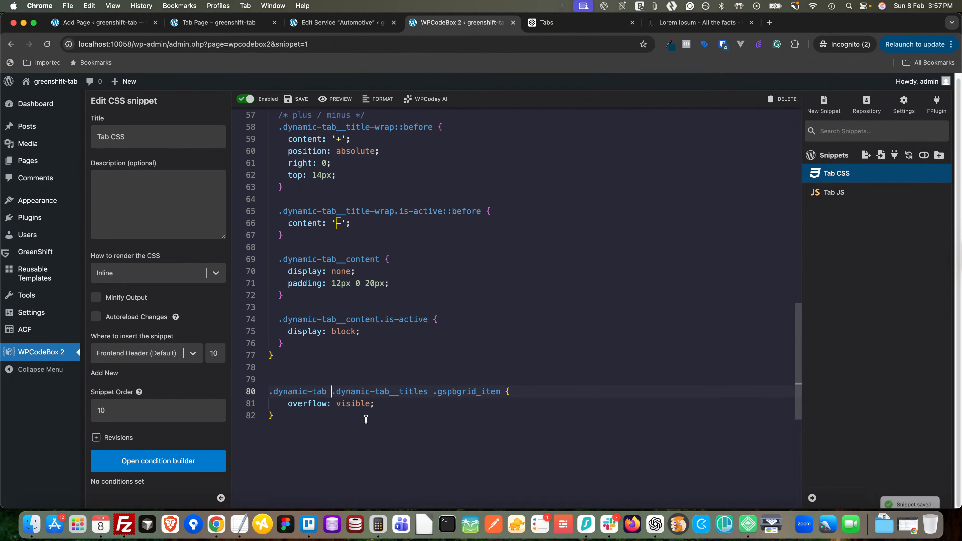
Reload the Tab Page and inspect the dynamic tab titles to check which overflow rule applies to their list items
{"action": "left_click", "coordinate": [218, 25]}
{"action": "key", "text": "super+r"}
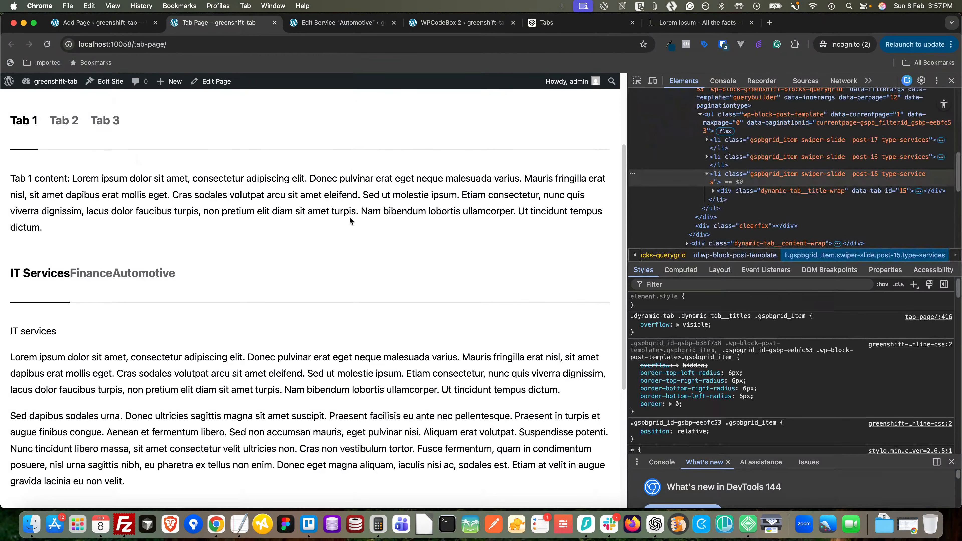
{"action": "left_click", "coordinate": [633, 83]}
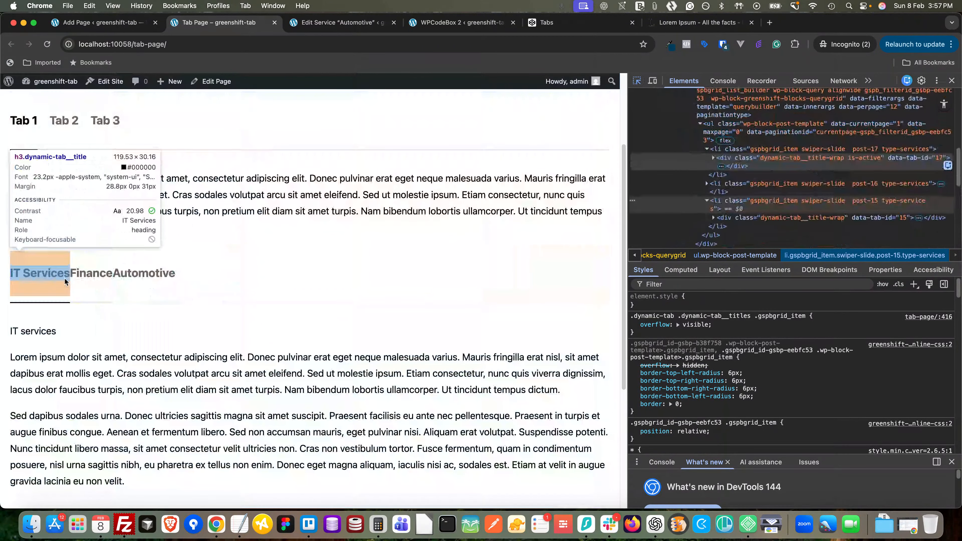
{"action": "left_click", "coordinate": [63, 277]}
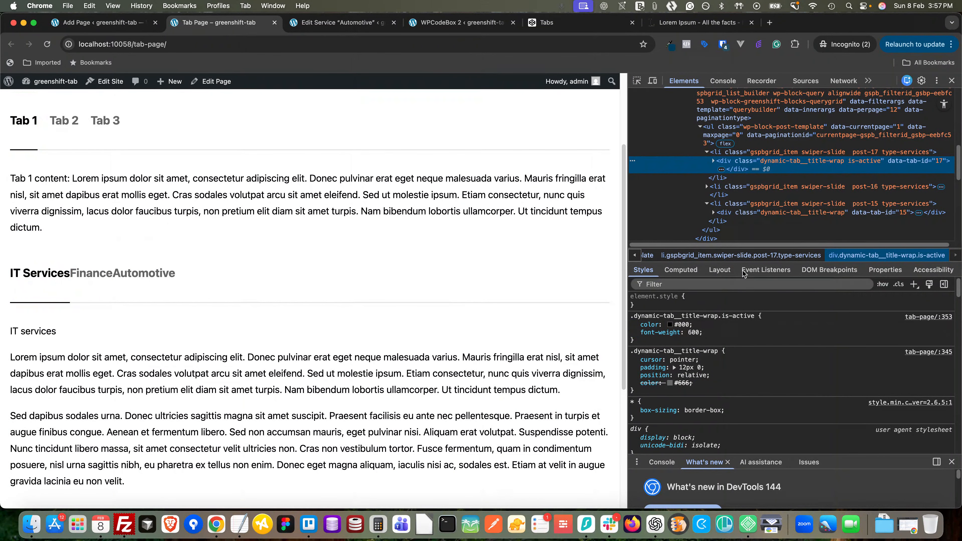
{"action": "left_click", "coordinate": [722, 204]}
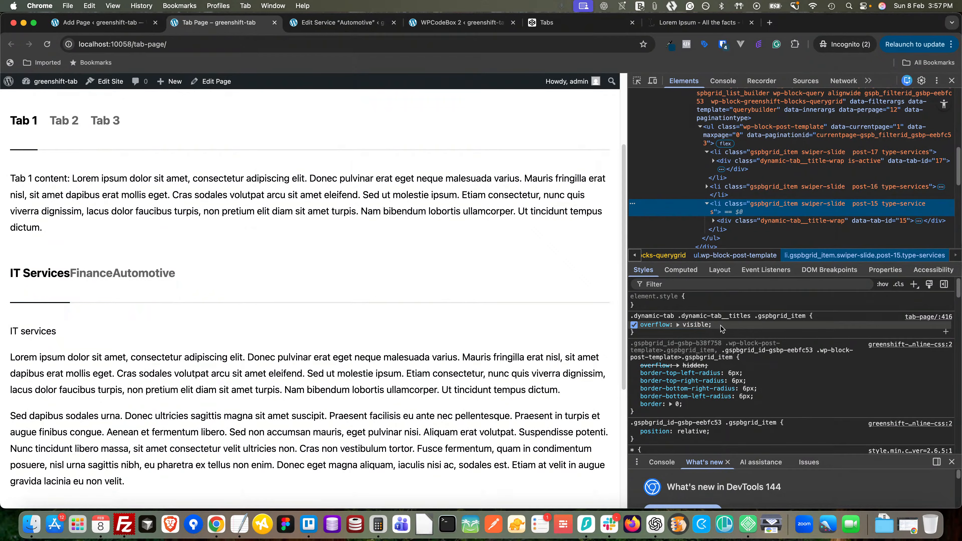
{"action": "left_click_drag", "start_coordinate": [721, 325], "coordinate": [640, 325]}
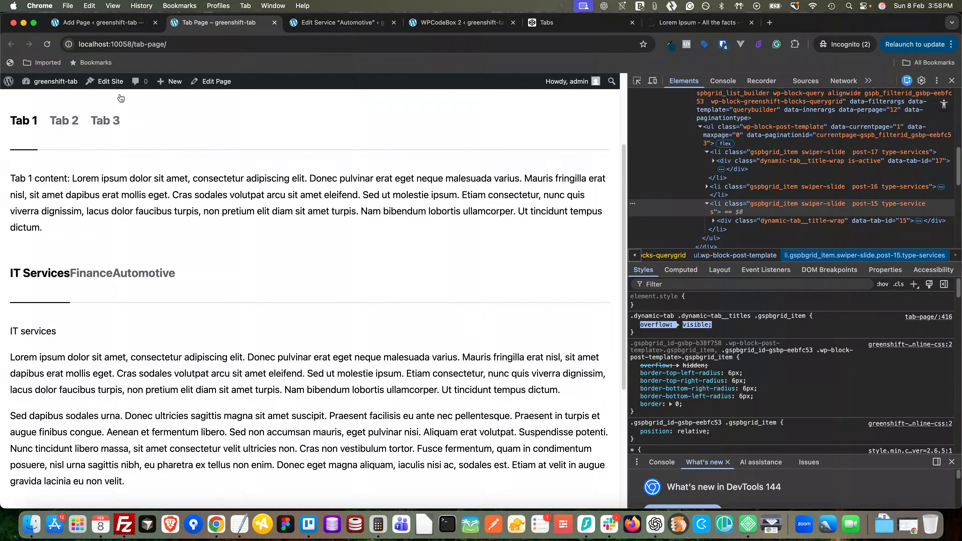
Set the column gap of the Query Loop Builder under Tab Titles to 15 px and save the page
{"action": "left_click", "coordinate": [109, 26]}
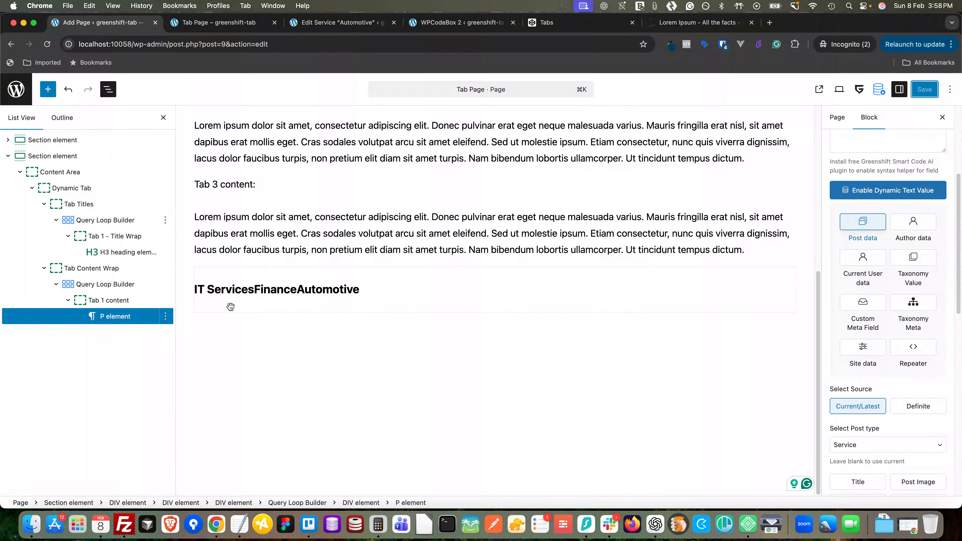
{"action": "left_click", "coordinate": [235, 305]}
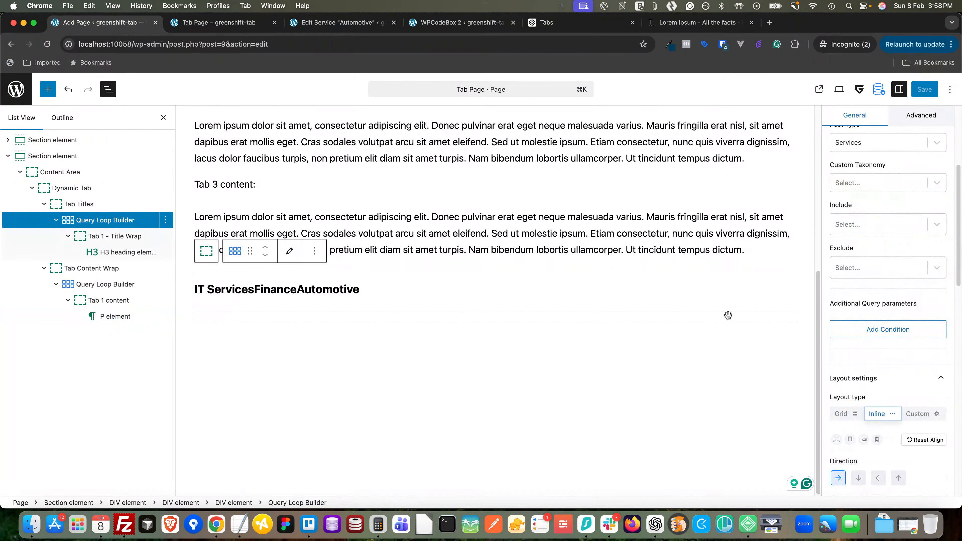
{"action": "scroll", "coordinate": [905, 363], "scroll_direction": "down", "scroll_amount": 3}
{"action": "scroll", "coordinate": [907, 373], "scroll_direction": "down", "scroll_amount": 7}
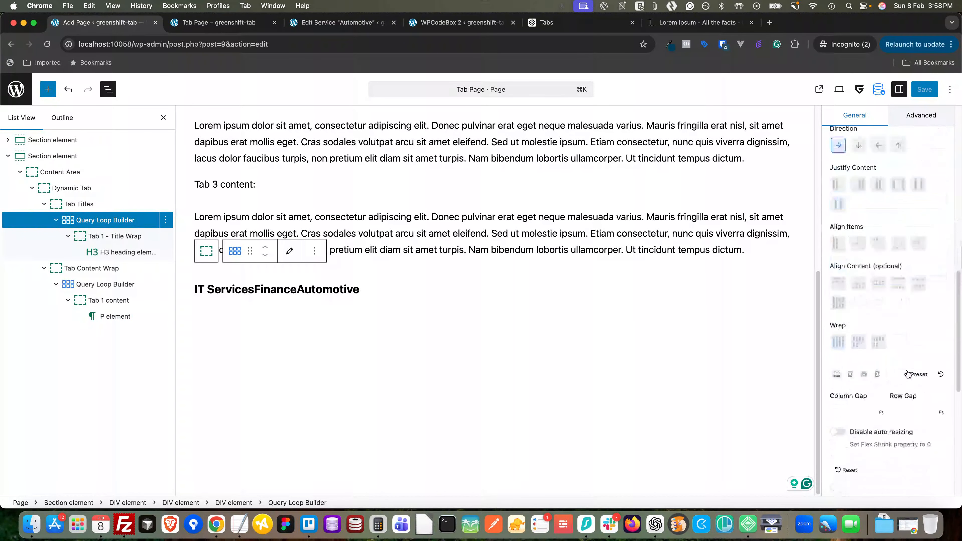
{"action": "left_click", "coordinate": [851, 361]}
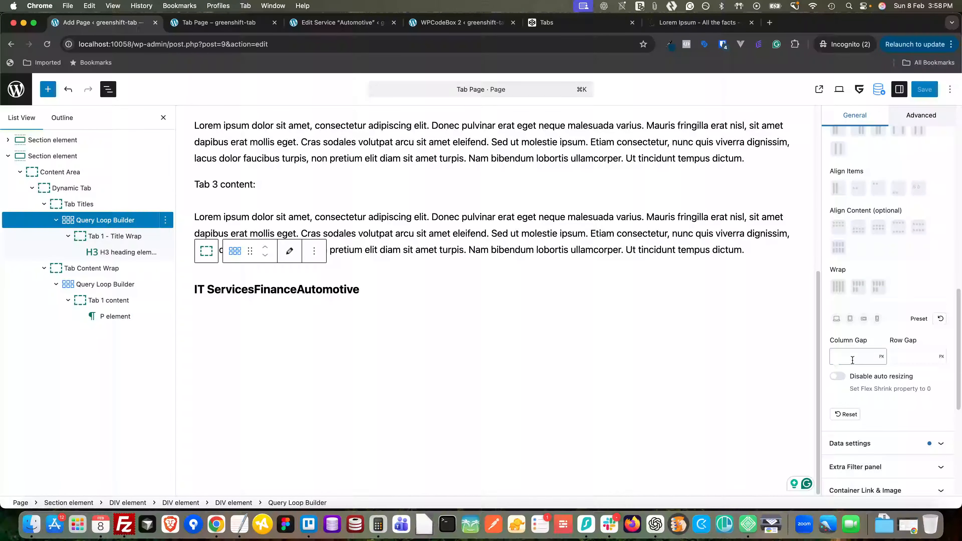
{"action": "type", "text": "1"}
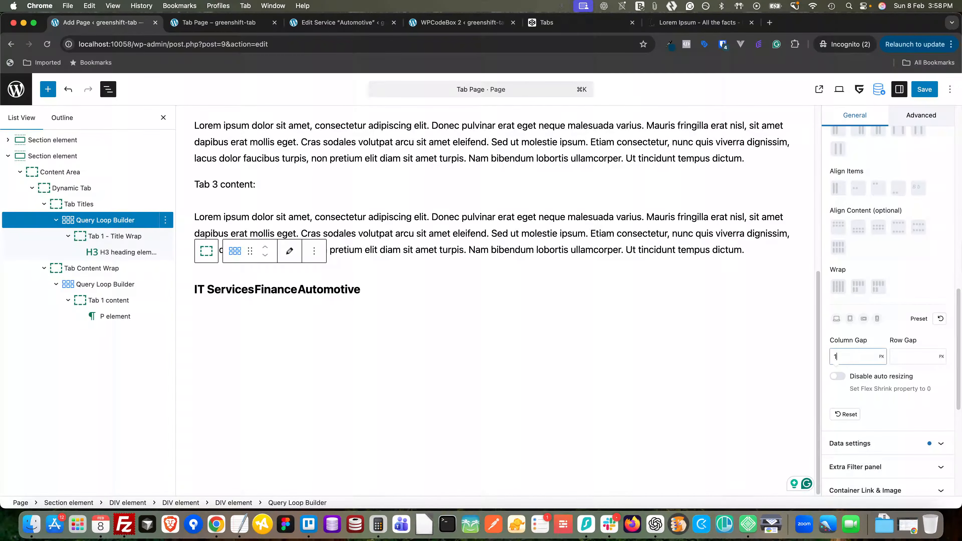
{"action": "type", "text": "5"}
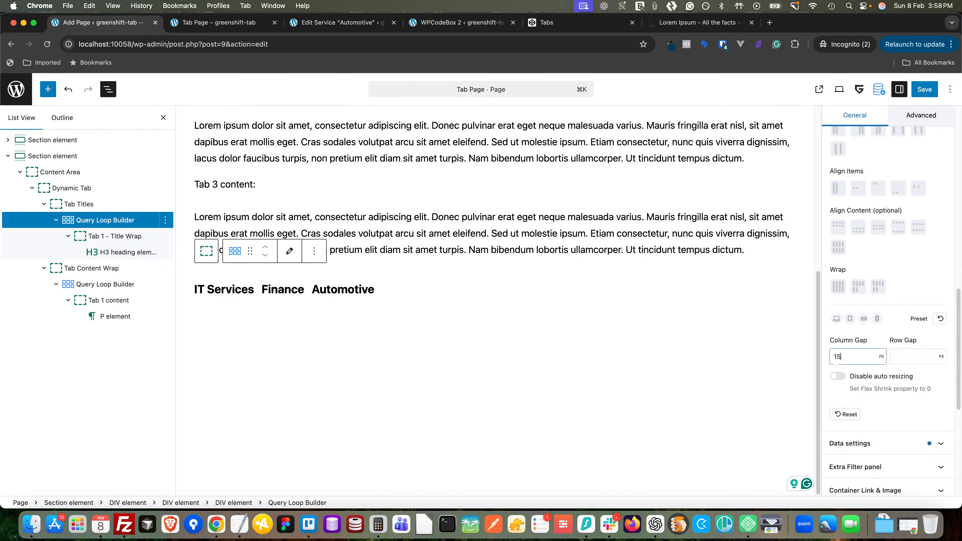
{"action": "left_click", "coordinate": [923, 88]}
Reload the Tab Page and switch the dynamic tabs to Finance to check the title spacing
{"action": "left_click", "coordinate": [220, 22]}
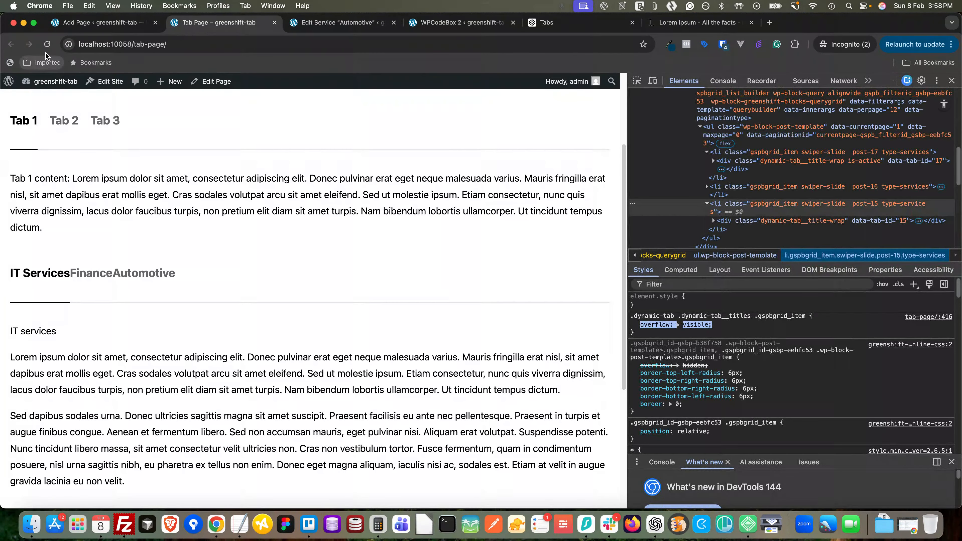
{"action": "left_click", "coordinate": [47, 45]}
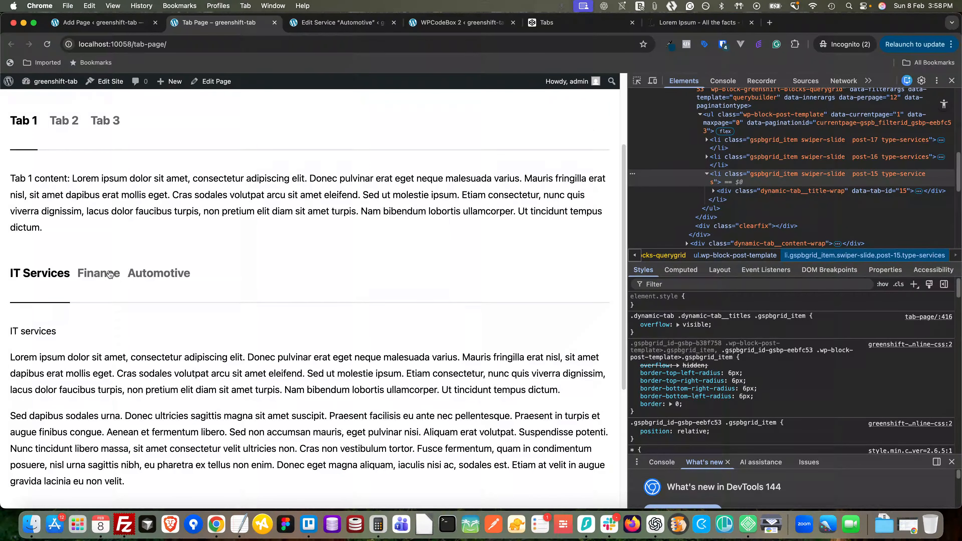
{"action": "left_click", "coordinate": [99, 275]}
Review the title Query Loop Builder's layout and column gap settings against the dynamic tabs on the Tab Page
{"action": "left_click", "coordinate": [94, 23]}
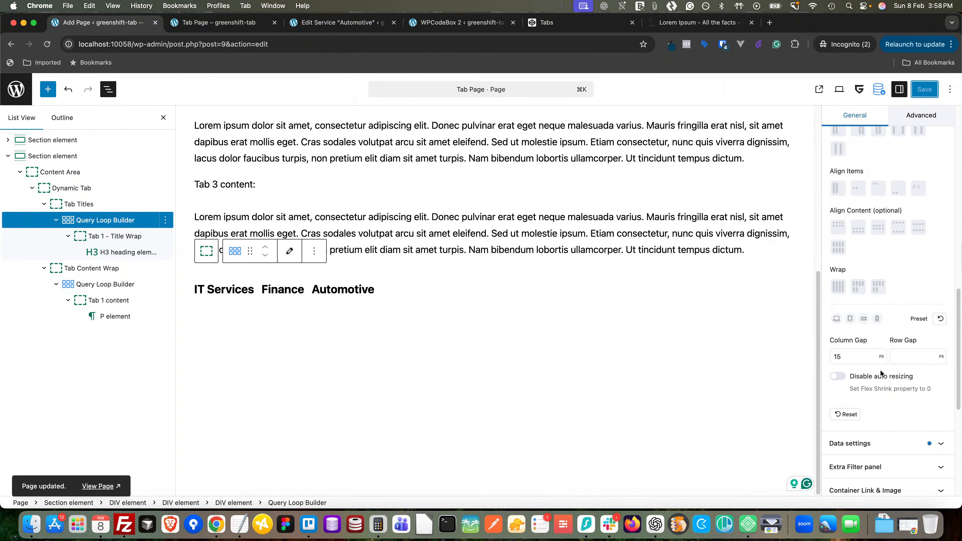
{"action": "scroll", "coordinate": [883, 368], "scroll_direction": "up", "scroll_amount": 5}
{"action": "scroll", "coordinate": [882, 366], "scroll_direction": "down", "scroll_amount": 4}
{"action": "scroll", "coordinate": [883, 368], "scroll_direction": "down", "scroll_amount": 3}
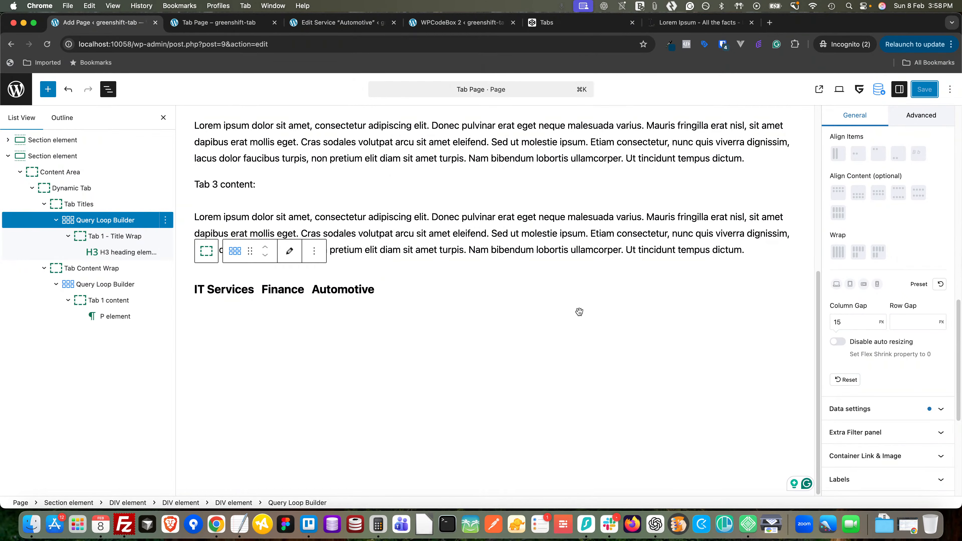
{"action": "left_click", "coordinate": [218, 27]}
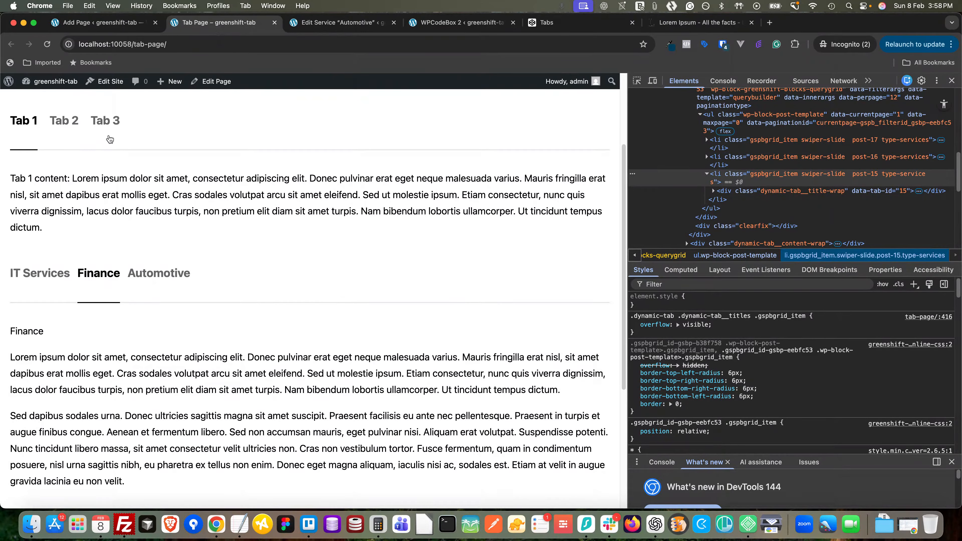
{"action": "scroll", "coordinate": [110, 307], "scroll_direction": "down", "scroll_amount": 2}
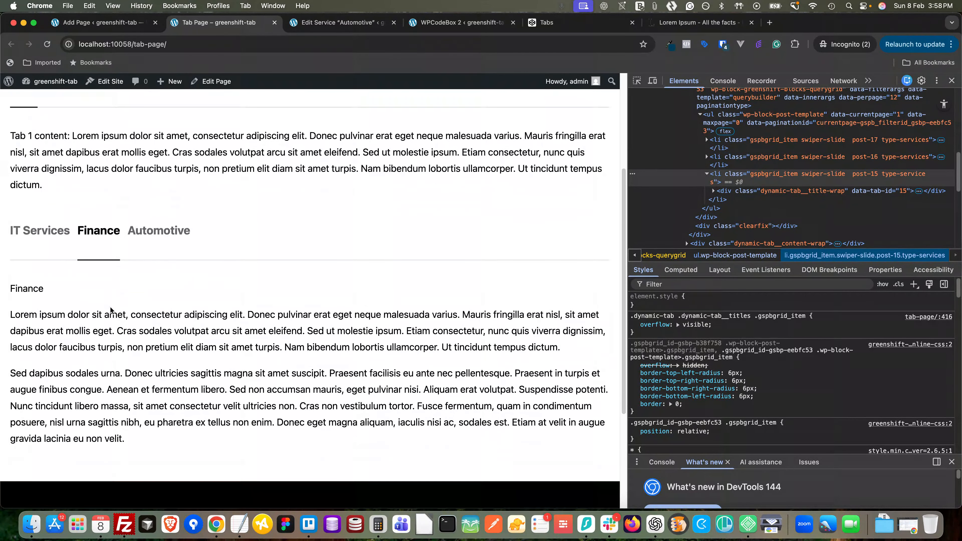
{"action": "left_click", "coordinate": [99, 28]}
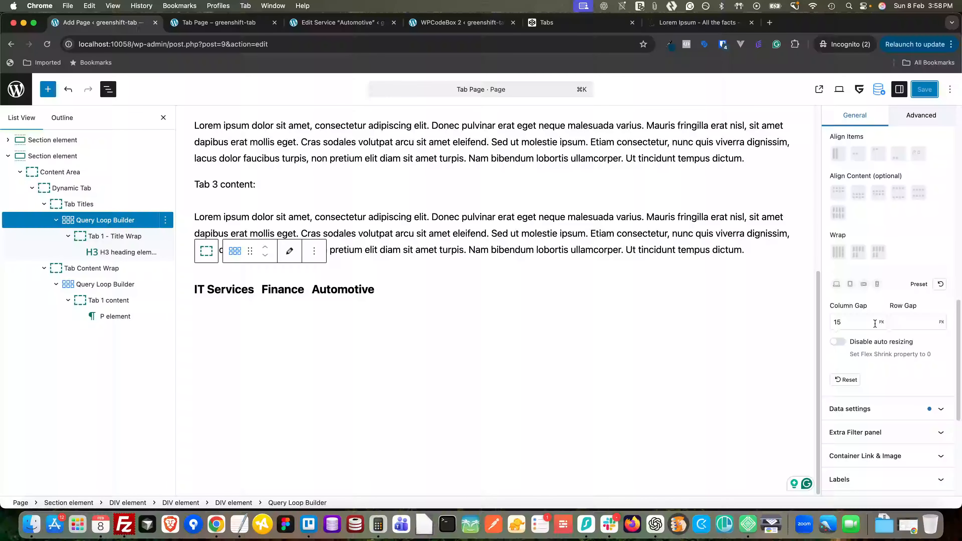
{"action": "left_click", "coordinate": [837, 329]}
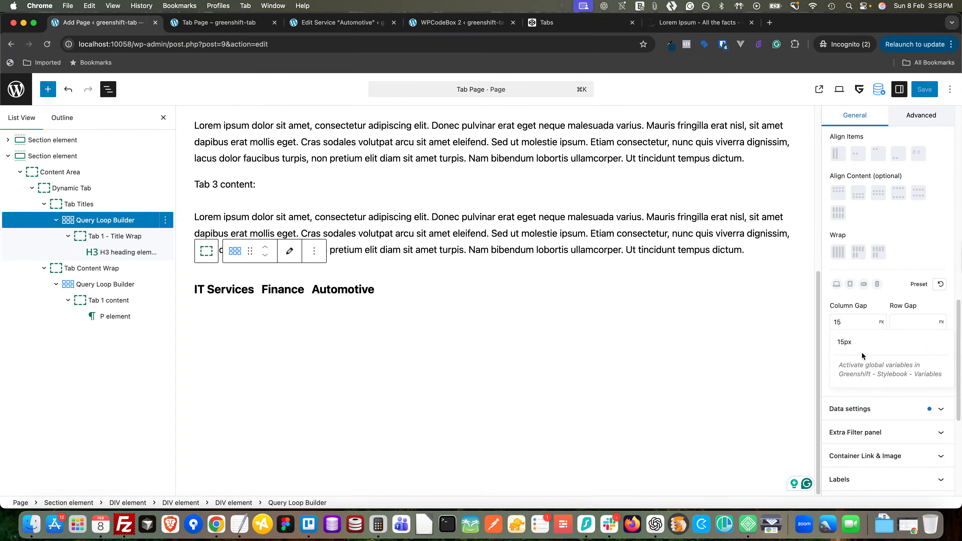
{"action": "double_click", "coordinate": [864, 344]}
{"action": "left_click", "coordinate": [875, 301]}
Narrow the Tab Page viewport to about 700 px wide to check the tabs' mobile layout
{"action": "left_click", "coordinate": [214, 22]}
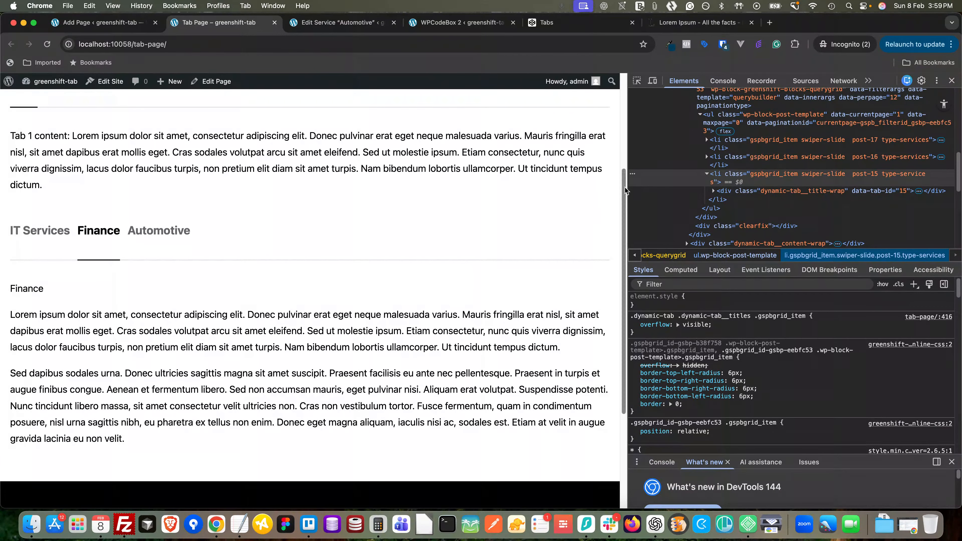
{"action": "left_click_drag", "start_coordinate": [625, 187], "coordinate": [343, 195]}
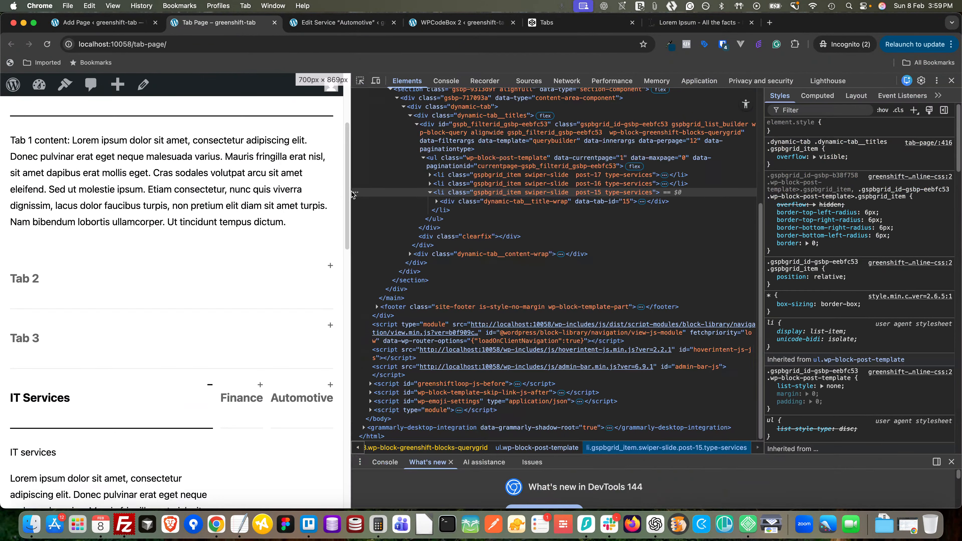
Reload the Tab Page and inspect the layout styles of the dynamic tab titles' list and its IT Services item
{"action": "left_click", "coordinate": [47, 44]}
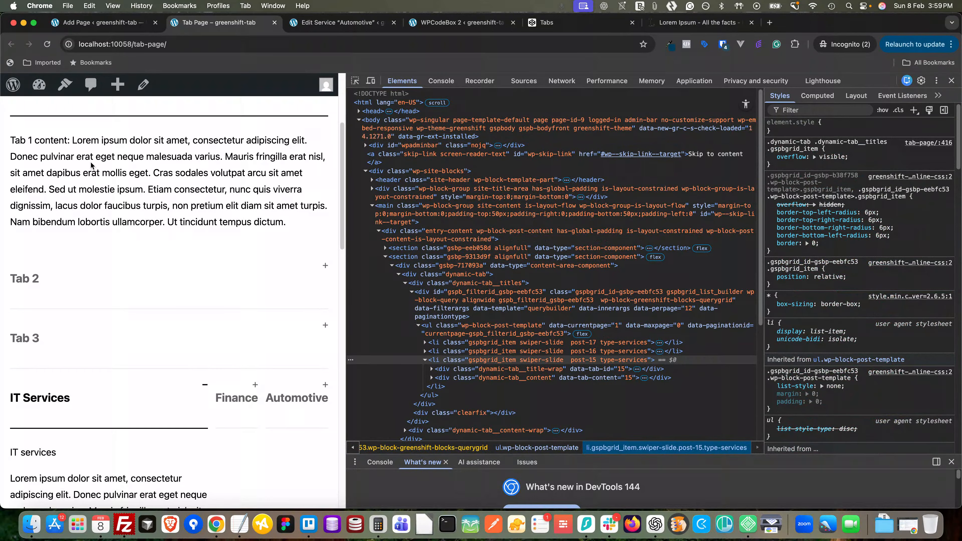
{"action": "scroll", "coordinate": [125, 265], "scroll_direction": "down", "scroll_amount": 10}
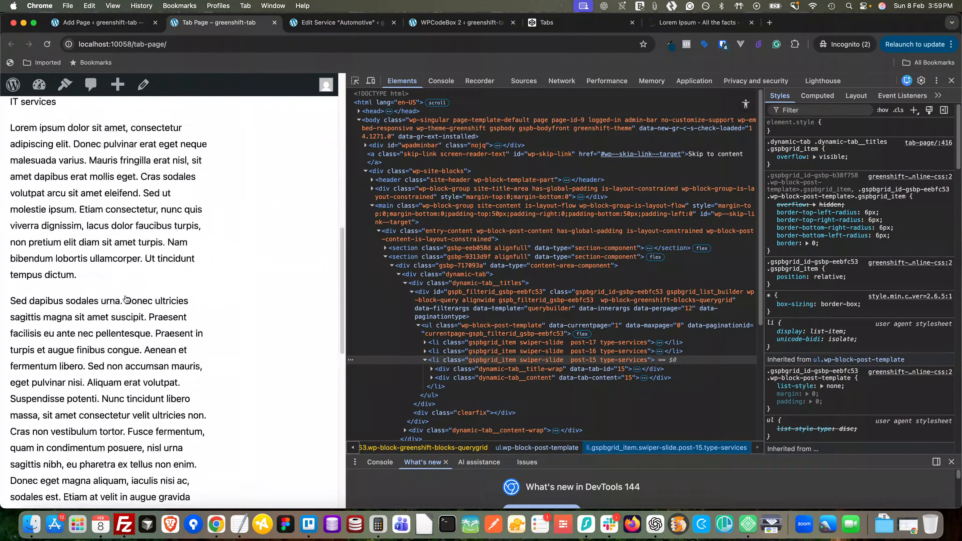
{"action": "scroll", "coordinate": [126, 299], "scroll_direction": "up", "scroll_amount": 8}
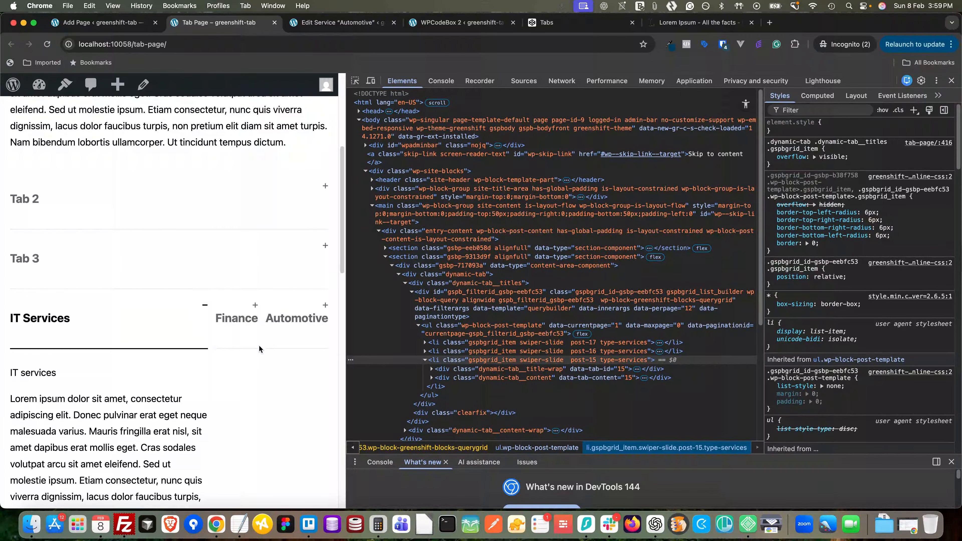
{"action": "left_click", "coordinate": [355, 81]}
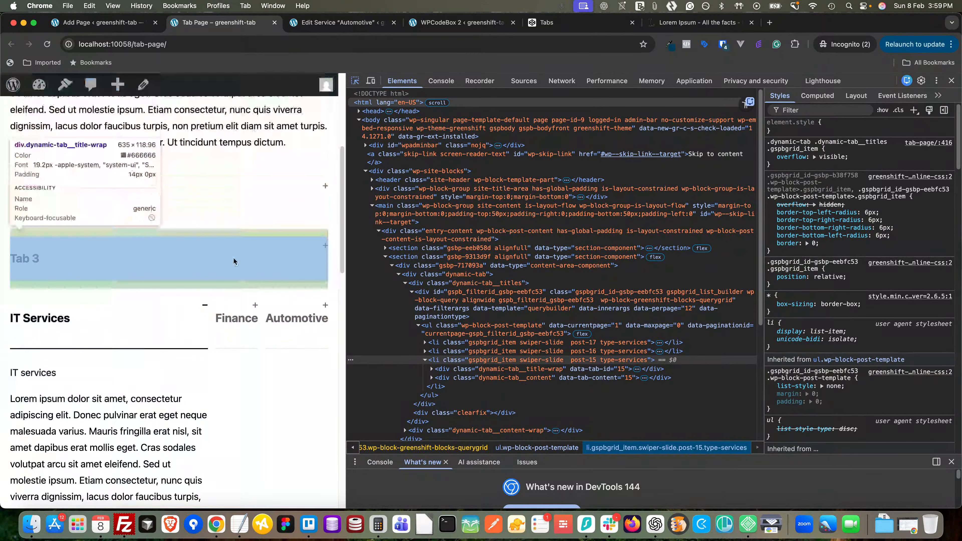
{"action": "left_click", "coordinate": [182, 336]}
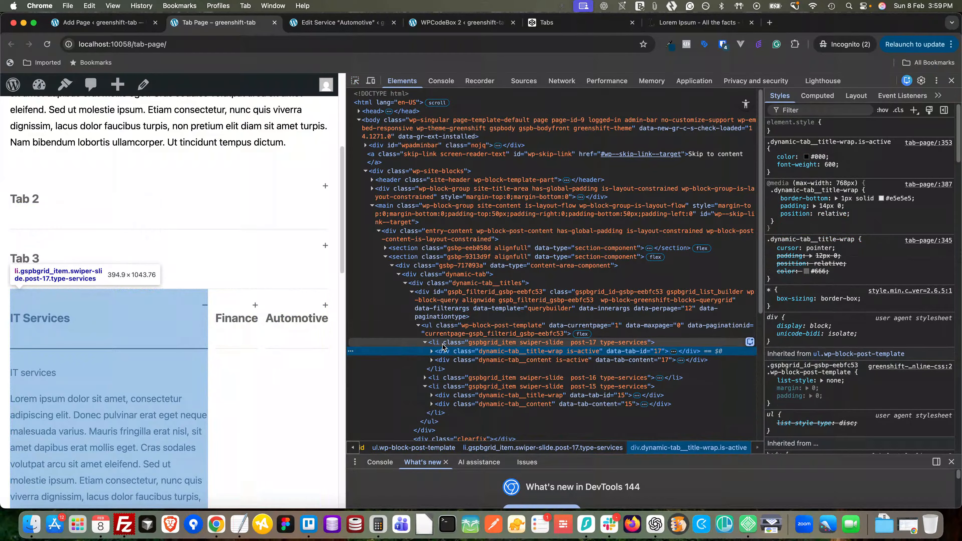
{"action": "left_click", "coordinate": [438, 343]}
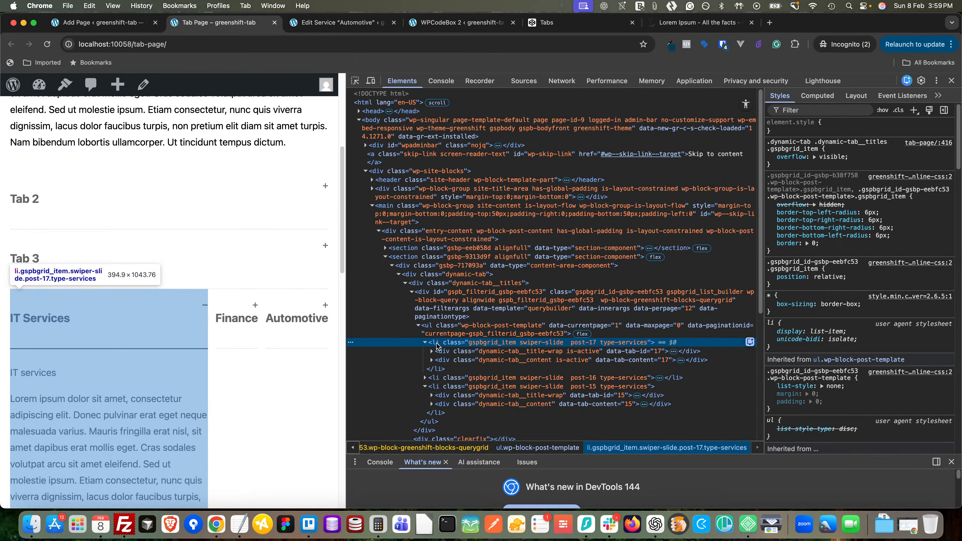
{"action": "left_click", "coordinate": [427, 326]}
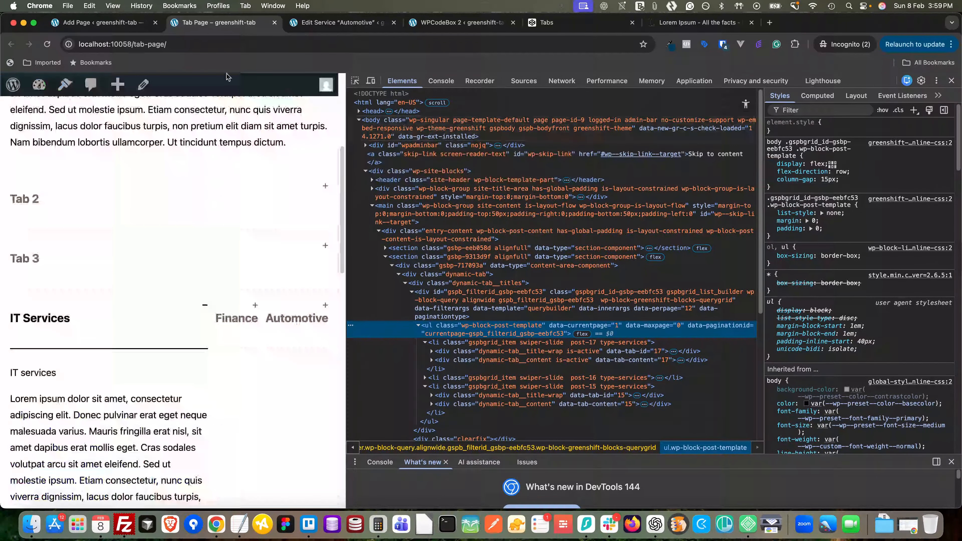
Set the title Query Loop Builder's direction to column for the landscape mobile breakpoint and save the page
{"action": "left_click", "coordinate": [88, 26]}
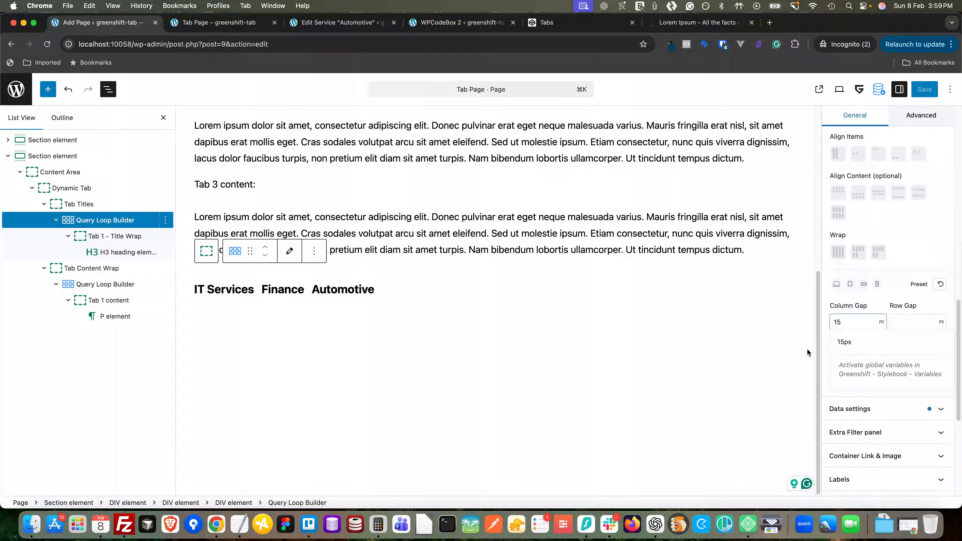
{"action": "scroll", "coordinate": [895, 257], "scroll_direction": "up", "scroll_amount": 5}
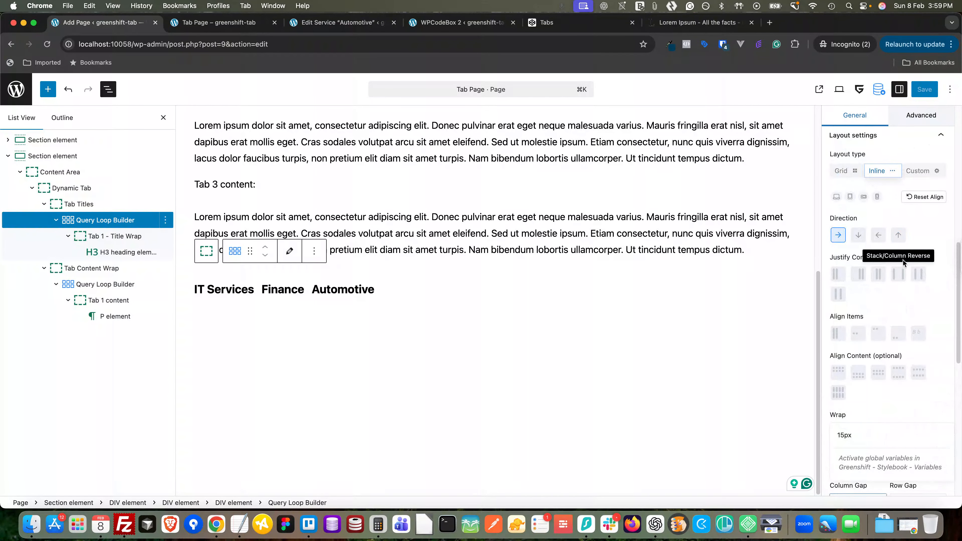
{"action": "left_click", "coordinate": [864, 197]}
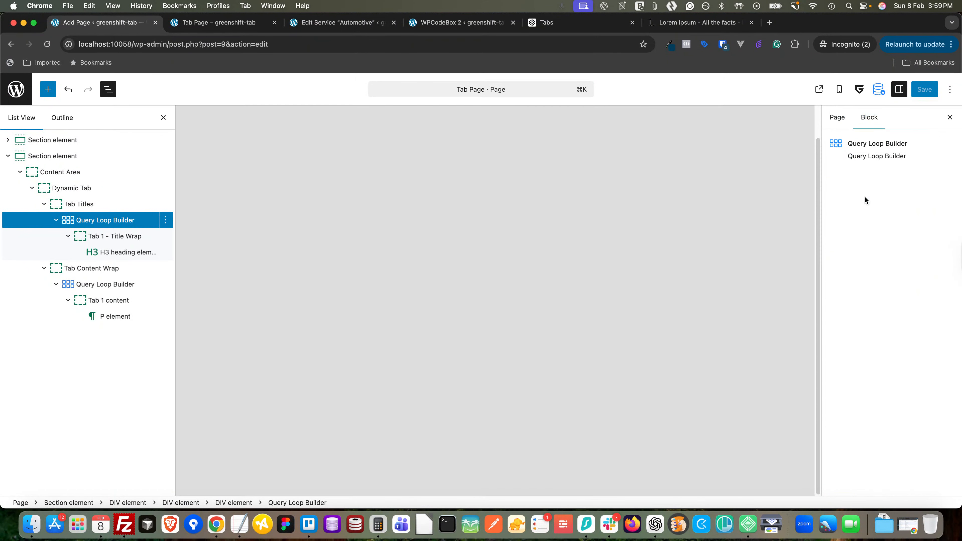
{"action": "scroll", "coordinate": [888, 337], "scroll_direction": "down", "scroll_amount": 6}
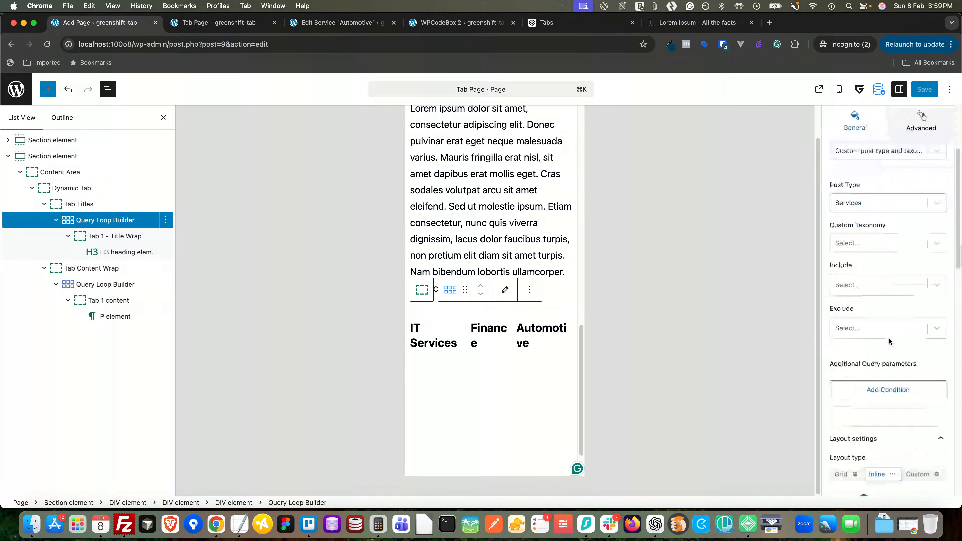
{"action": "left_click", "coordinate": [858, 372]}
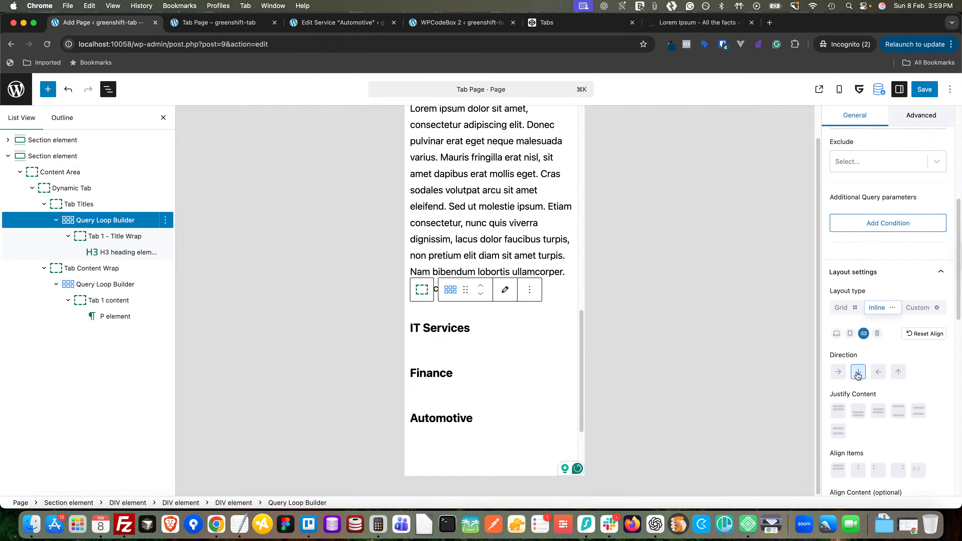
{"action": "left_click", "coordinate": [922, 91]}
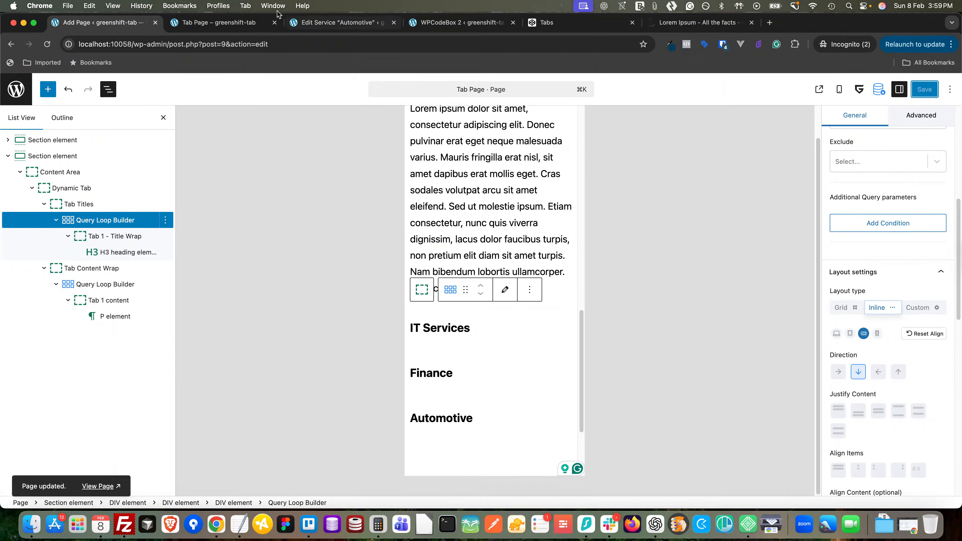
Reload the Tab Page and expand the Finance and Automotive dynamic tabs to check the stacked mobile layout
{"action": "left_click", "coordinate": [218, 25]}
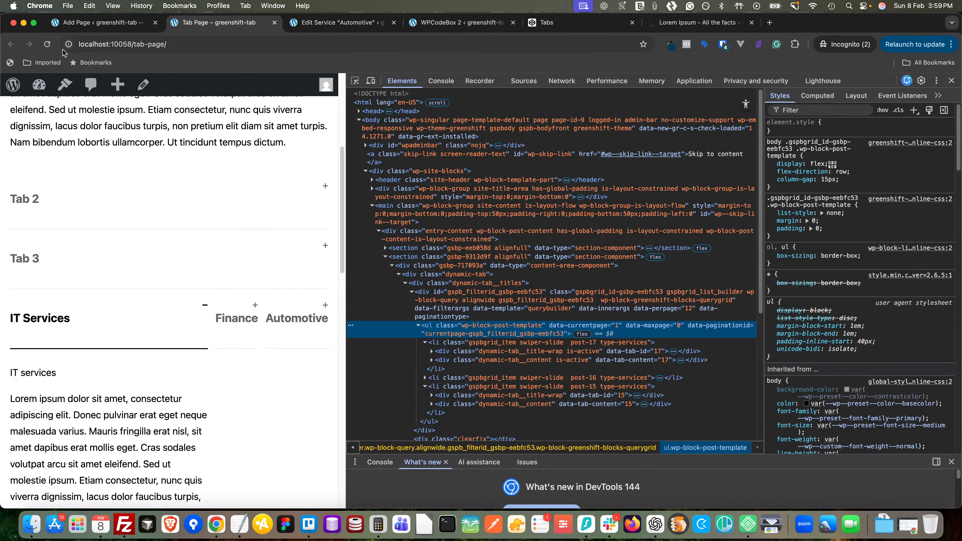
{"action": "left_click", "coordinate": [47, 44]}
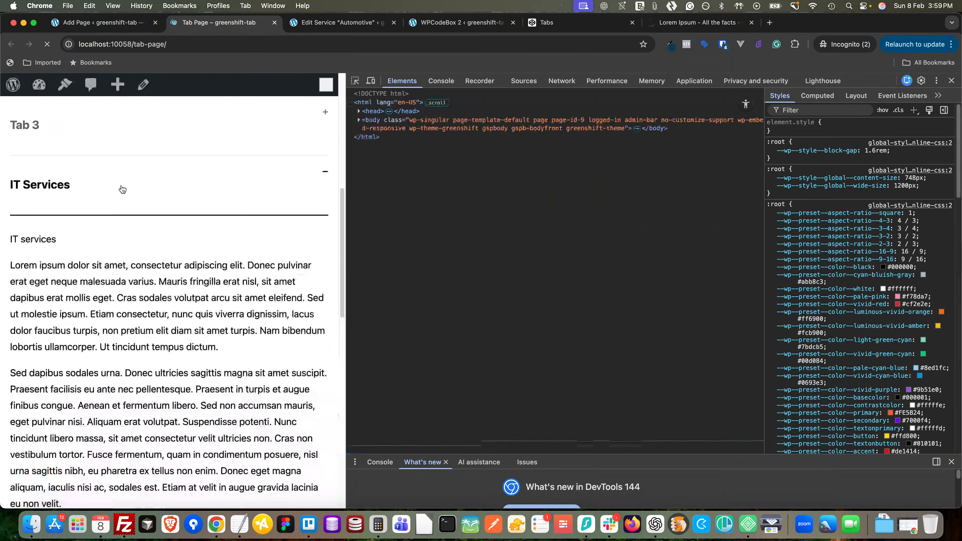
{"action": "scroll", "coordinate": [180, 289], "scroll_direction": "down", "scroll_amount": 10}
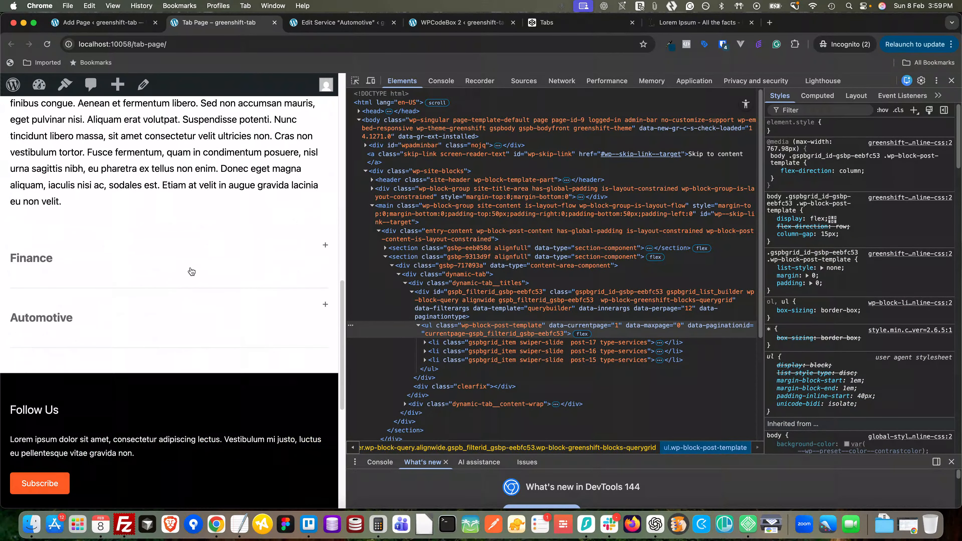
{"action": "left_click", "coordinate": [188, 271]}
{"action": "scroll", "coordinate": [178, 298], "scroll_direction": "down", "scroll_amount": 2}
{"action": "left_click", "coordinate": [162, 363]}
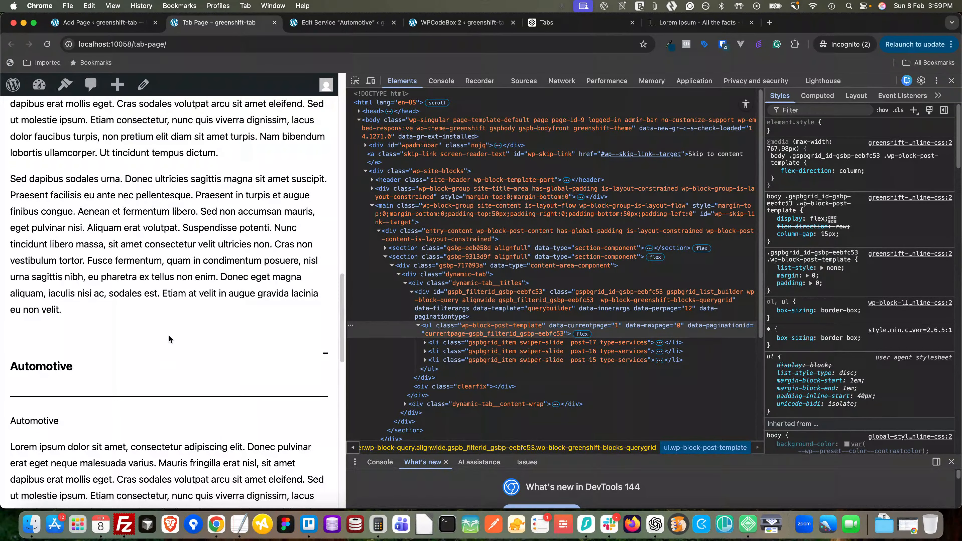
{"action": "scroll", "coordinate": [168, 334], "scroll_direction": "up", "scroll_amount": 9}
{"action": "scroll", "coordinate": [159, 335], "scroll_direction": "down", "scroll_amount": 3}
{"action": "scroll", "coordinate": [151, 339], "scroll_direction": "down", "scroll_amount": 5}
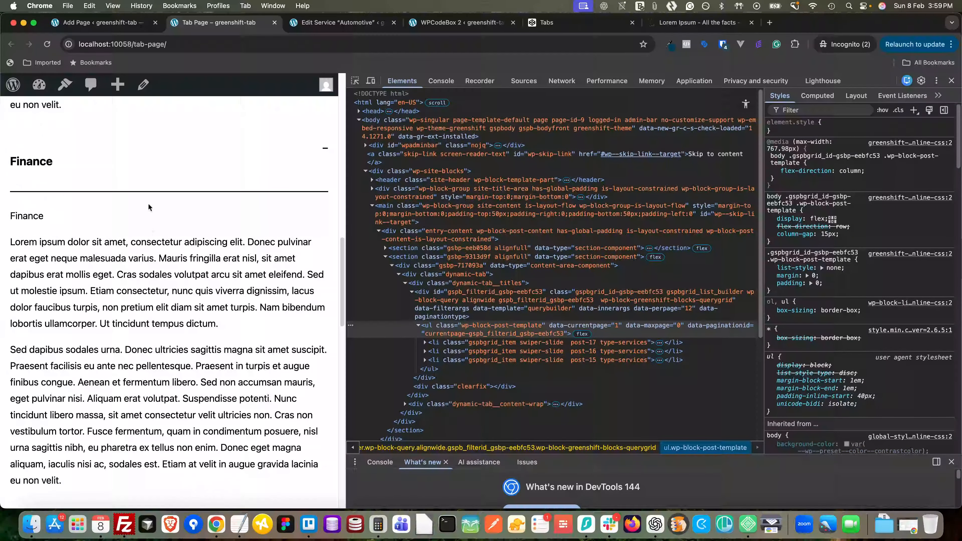
{"action": "left_click", "coordinate": [141, 166]}
Create a new Services post titled Government with a first paragraph reading "Government"
{"action": "left_click", "coordinate": [111, 34]}
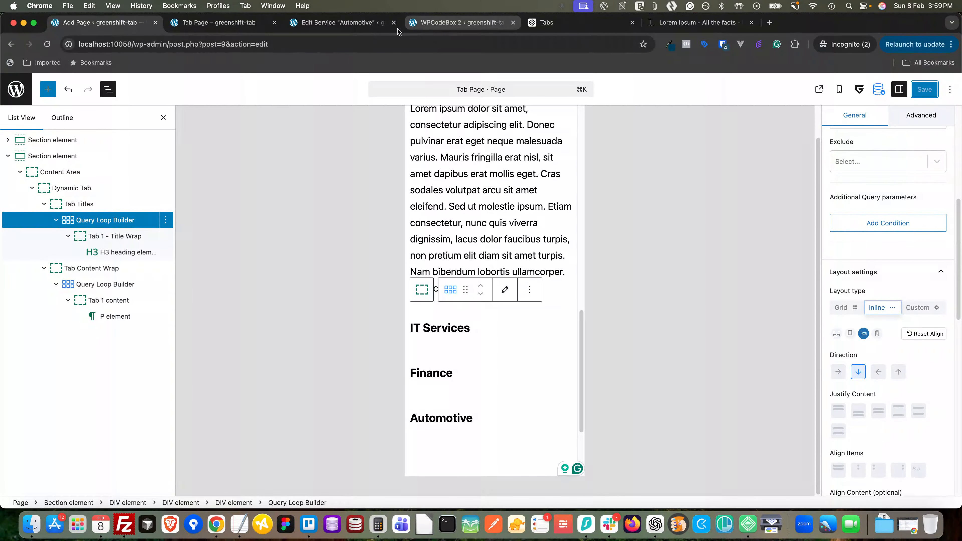
{"action": "left_click", "coordinate": [337, 22]}
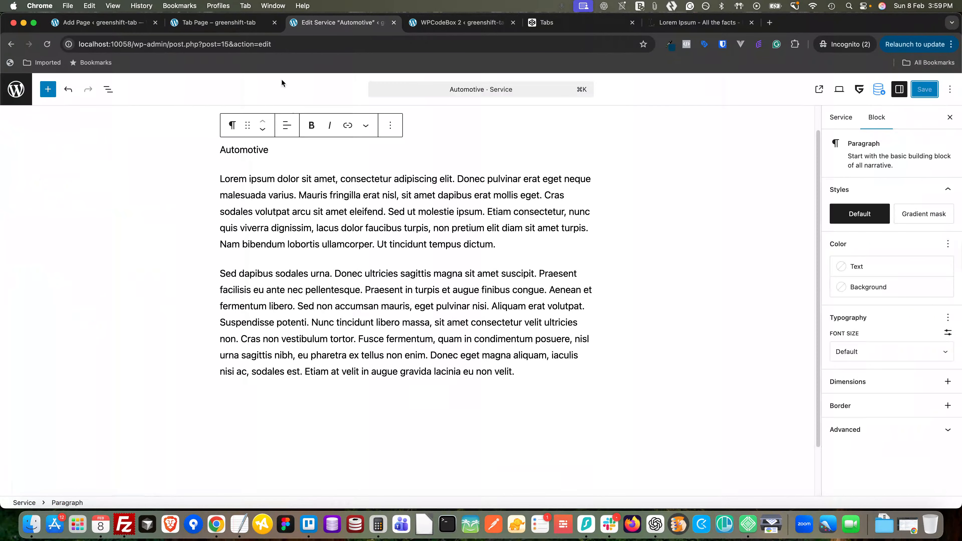
{"action": "left_click", "coordinate": [19, 88]}
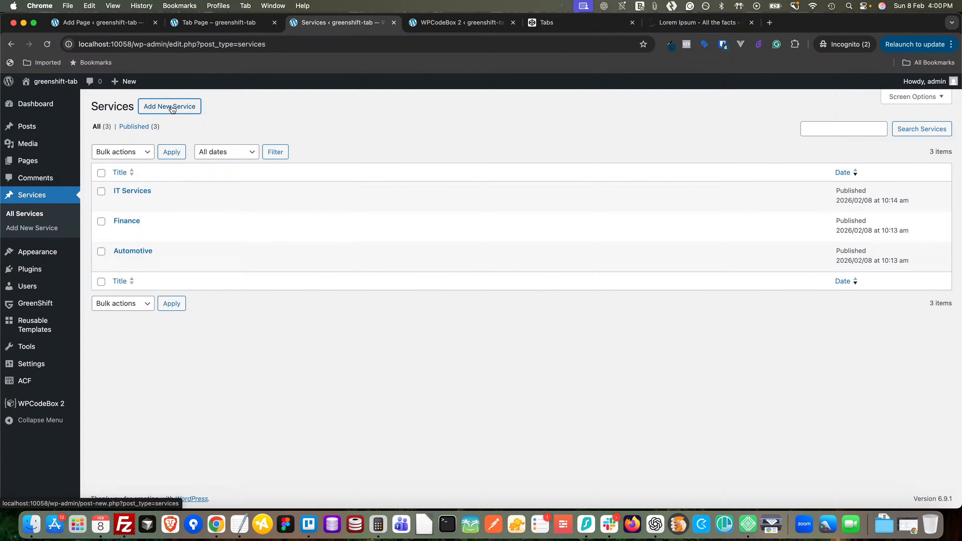
{"action": "left_click", "coordinate": [171, 107]}
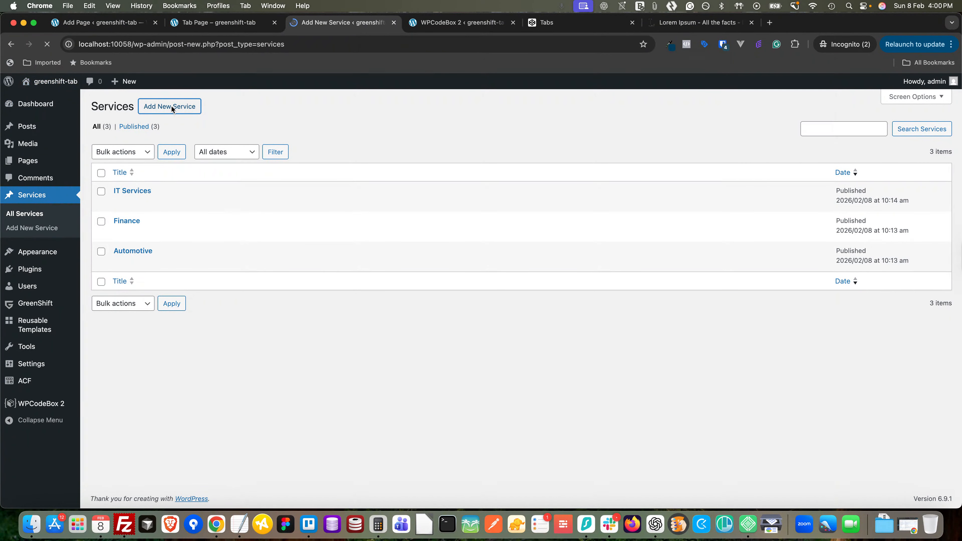
{"action": "type", "text": "Gove"}
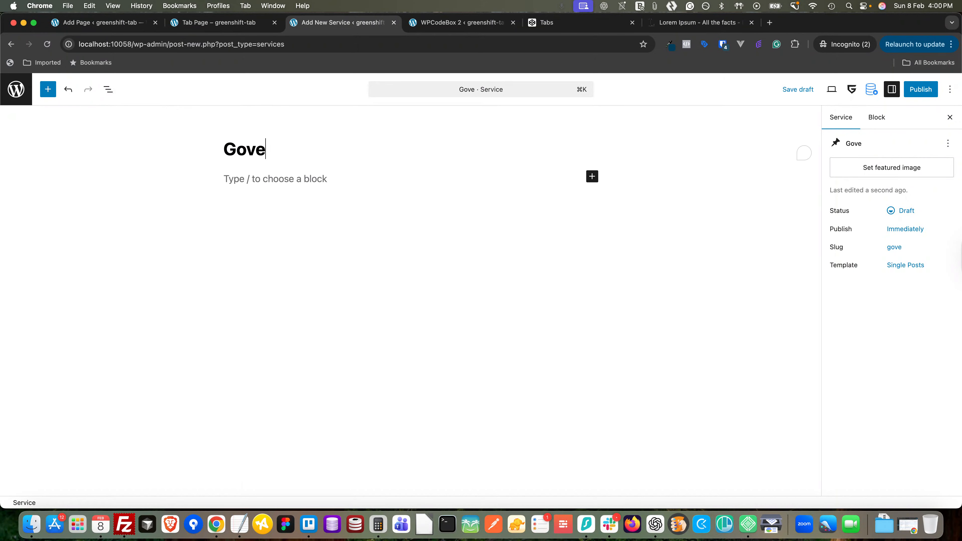
{"action": "type", "text": "rnment"}
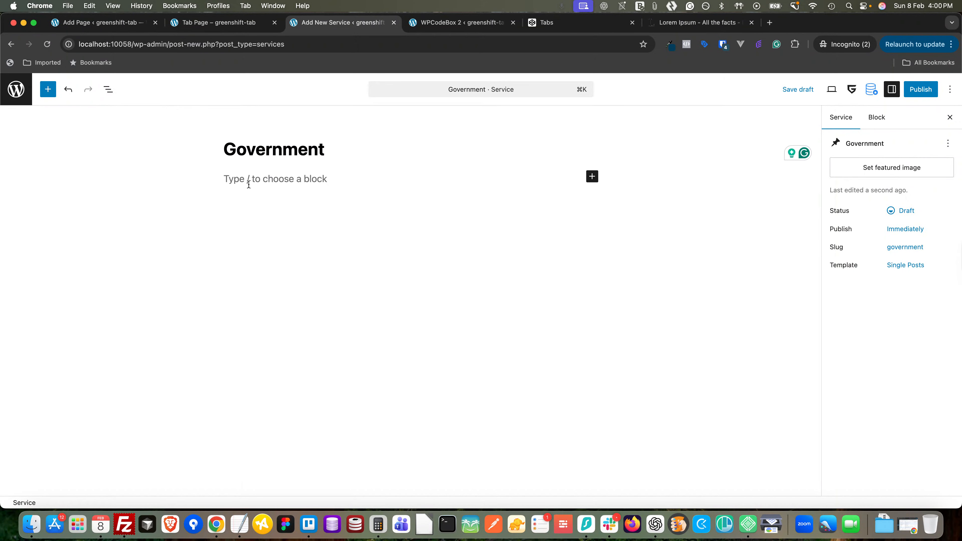
{"action": "left_click", "coordinate": [253, 181]}
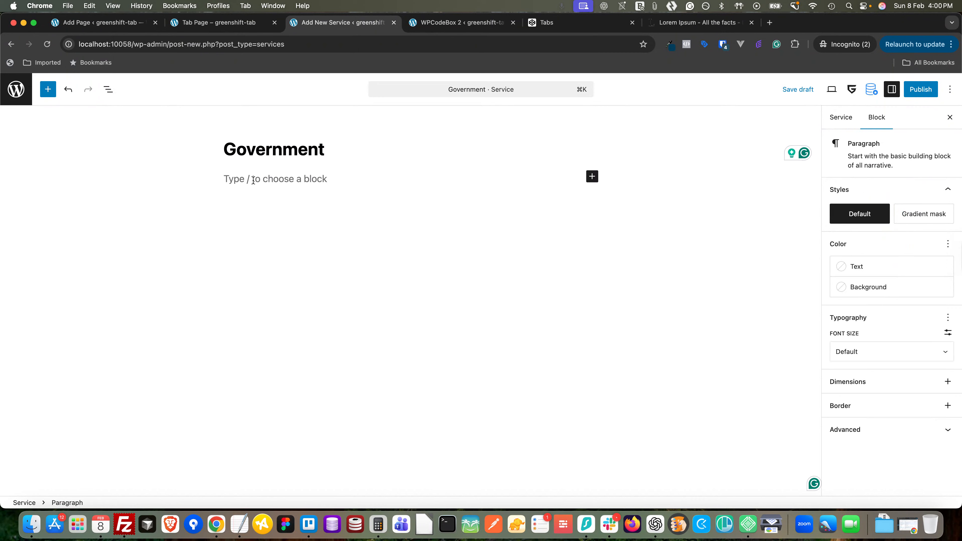
{"action": "type", "text": "Government"}
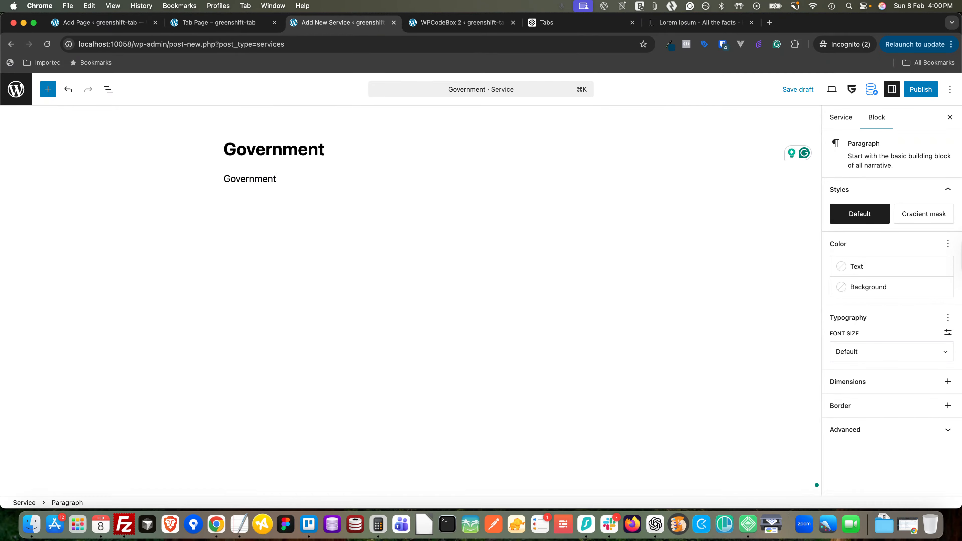
Copy the first Lorem Ipsum paragraph from lipsum.com into a new paragraph of the Government service and publish the post
{"action": "left_click", "coordinate": [732, 21]}
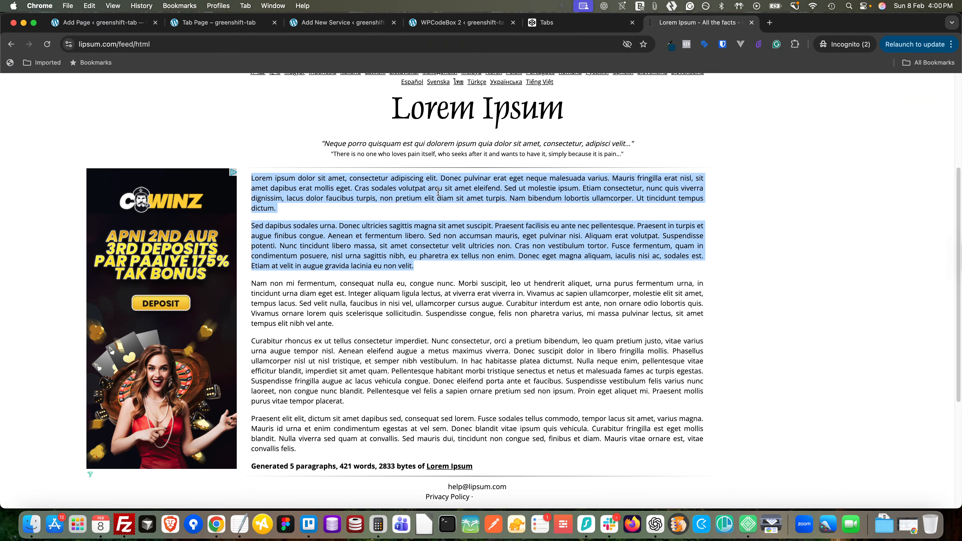
{"action": "left_click_drag", "start_coordinate": [282, 209], "coordinate": [250, 174]}
{"action": "key", "text": "super+c"}
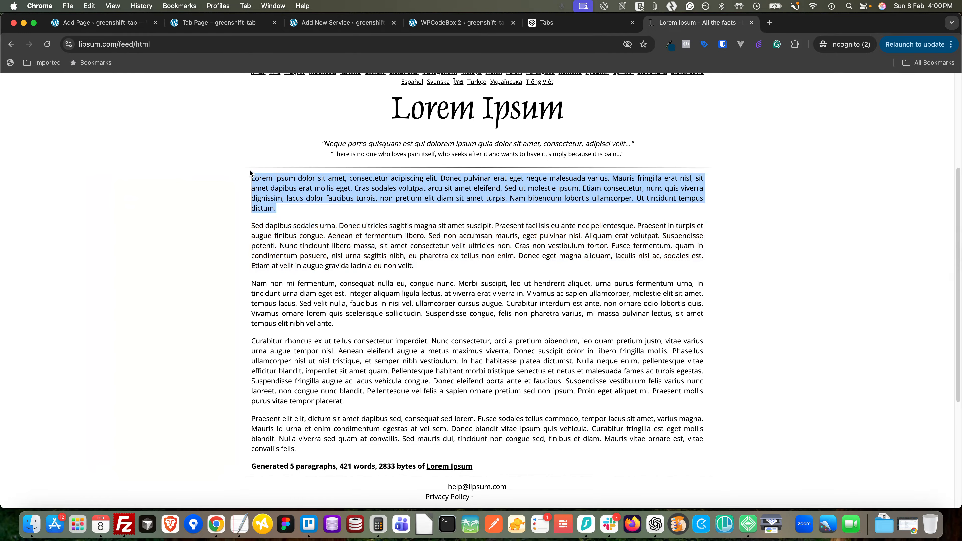
{"action": "left_click", "coordinate": [345, 23]}
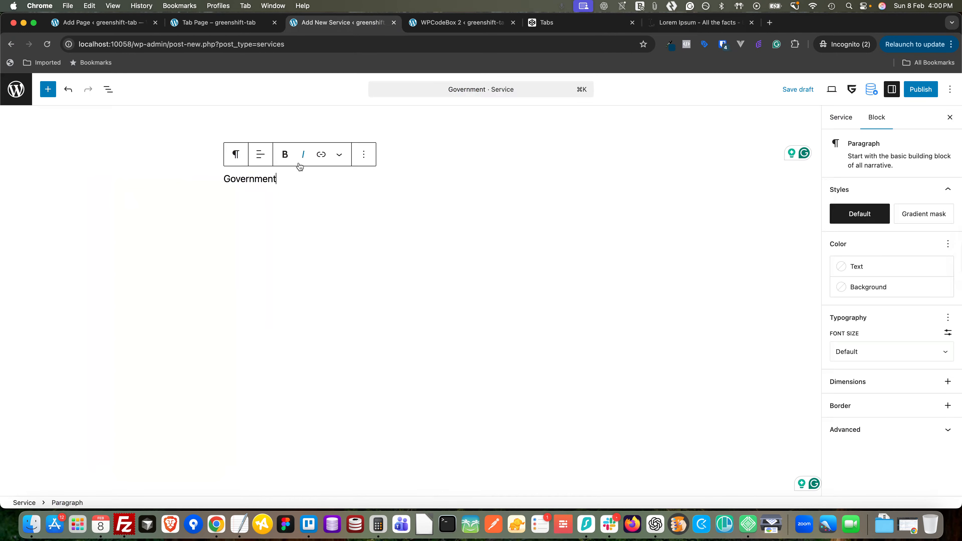
{"action": "key", "text": "Return"}
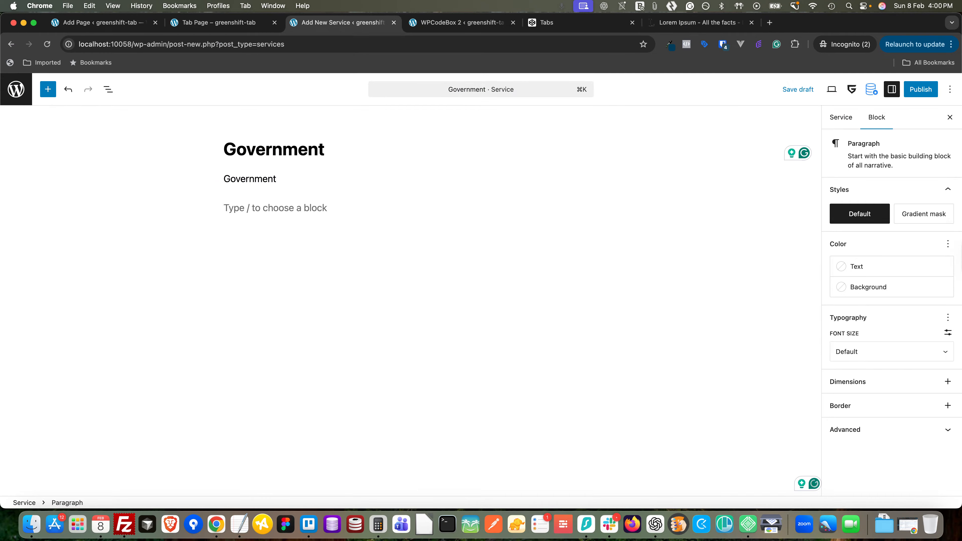
{"action": "key", "text": "super+v"}
{"action": "left_click", "coordinate": [916, 90]}
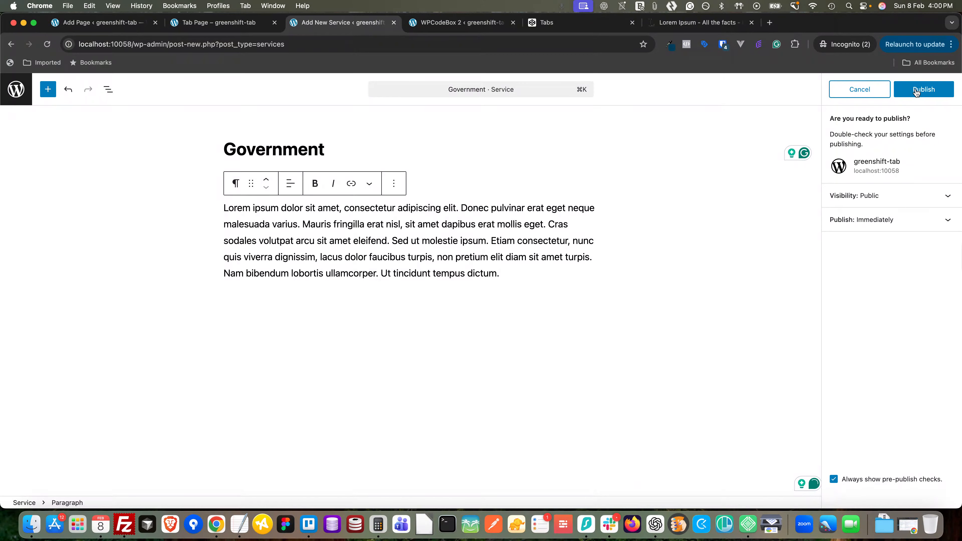
{"action": "left_click", "coordinate": [915, 92]}
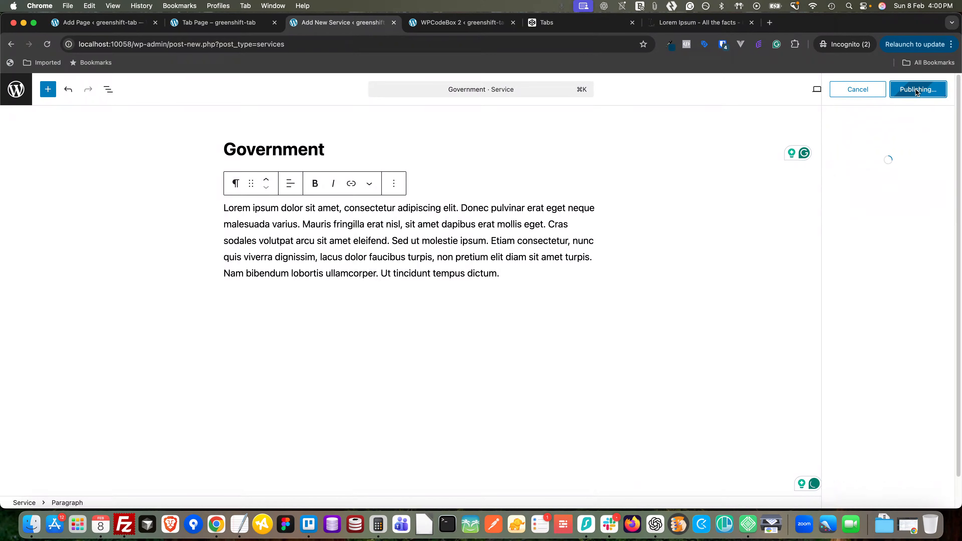
Reload the Tab Page and check the dynamic tabs for the new Government service
{"action": "left_click", "coordinate": [243, 24]}
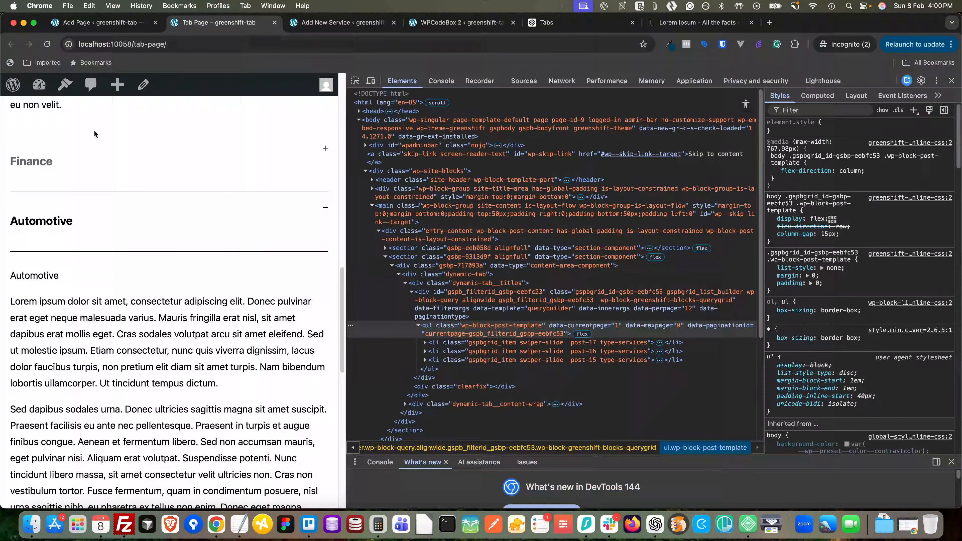
{"action": "left_click", "coordinate": [47, 45]}
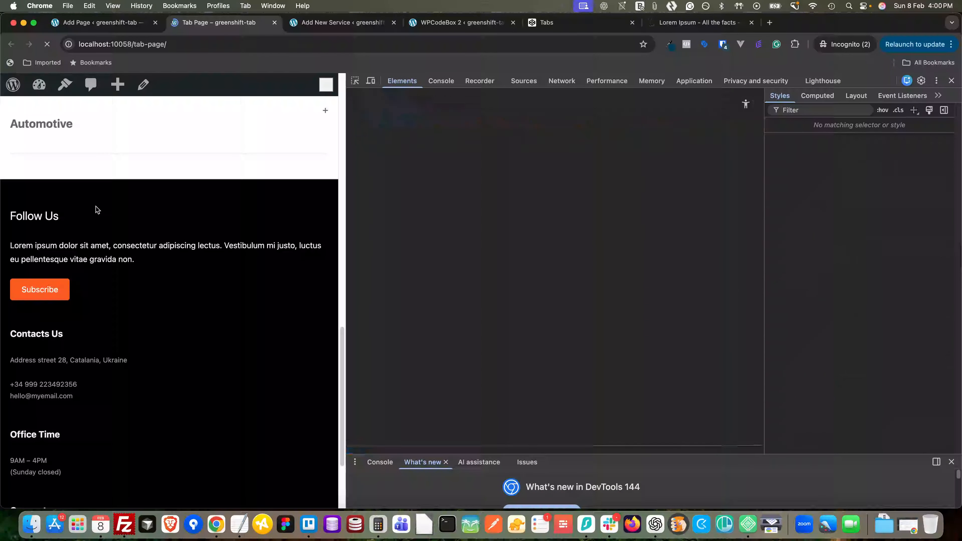
{"action": "scroll", "coordinate": [110, 224], "scroll_direction": "up", "scroll_amount": 5}
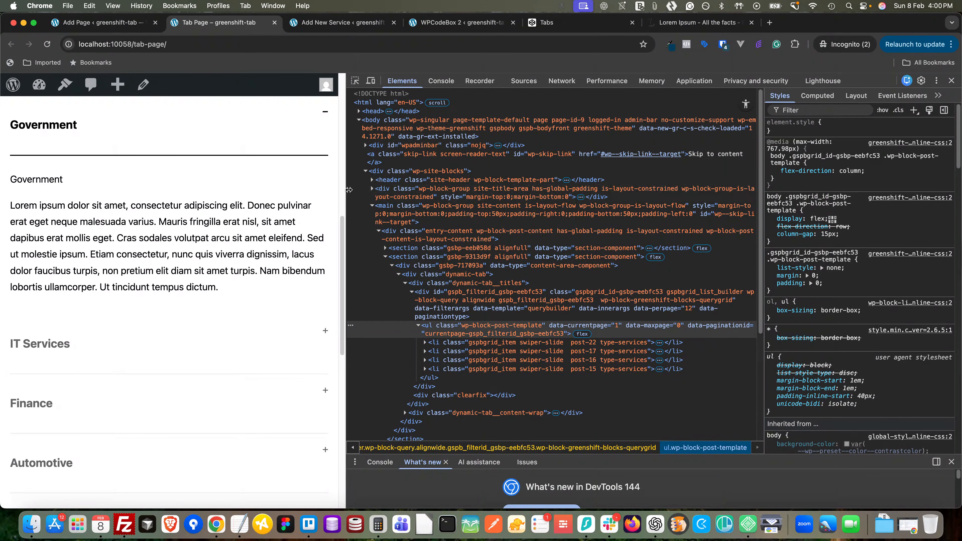
Widen the Tab Page preview to desktop width, and review the query and layout settings of the Tab Titles Query Loop Builder in the page editor
{"action": "left_click_drag", "start_coordinate": [347, 188], "coordinate": [833, 188]}
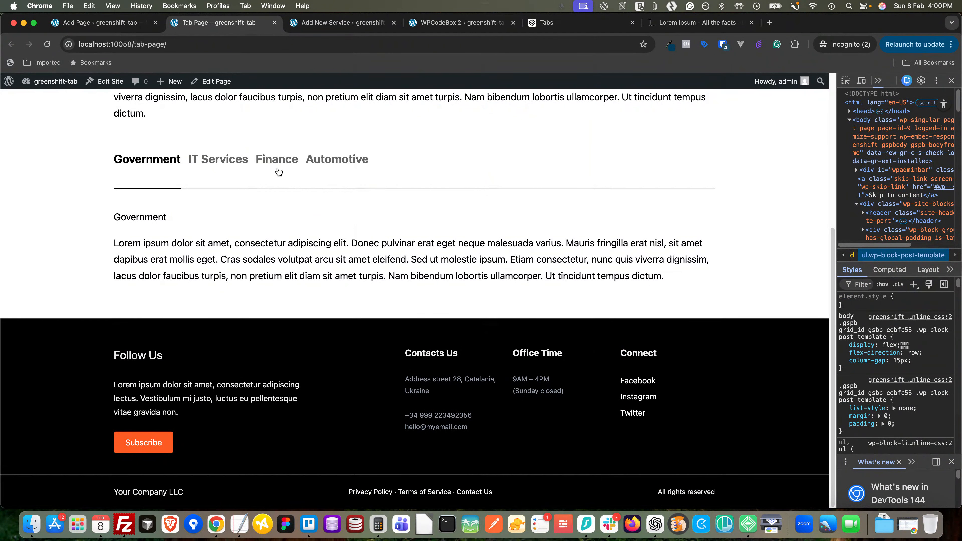
{"action": "left_click", "coordinate": [113, 27]}
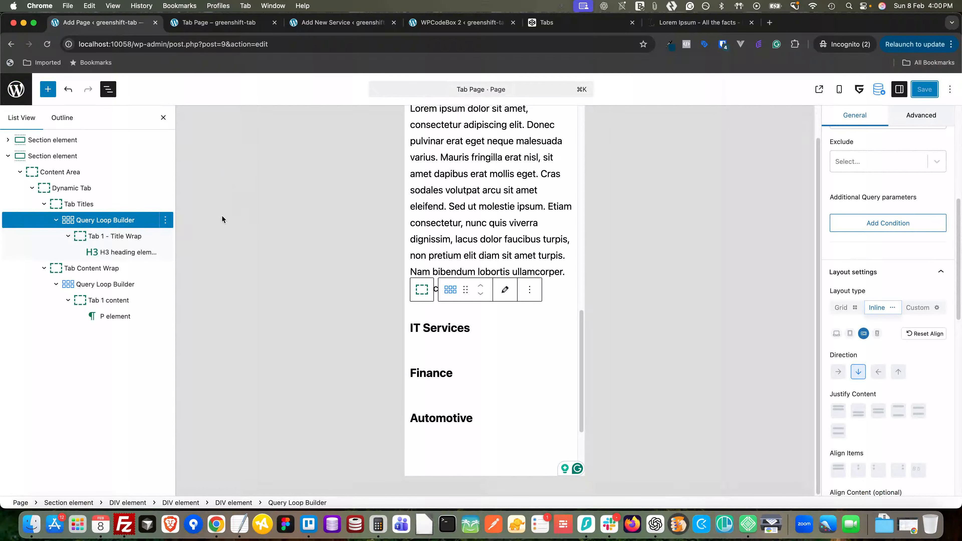
{"action": "scroll", "coordinate": [859, 347], "scroll_direction": "up", "scroll_amount": 6}
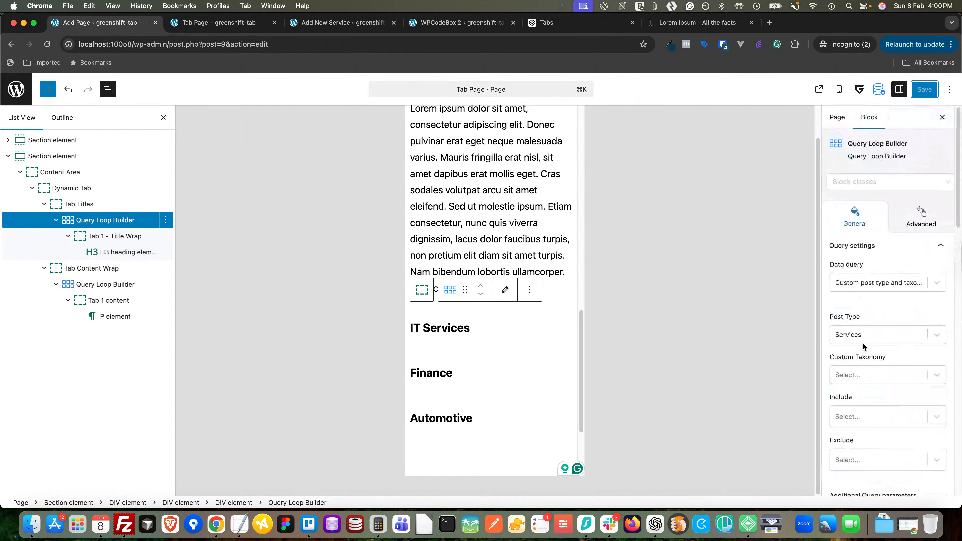
{"action": "scroll", "coordinate": [861, 343], "scroll_direction": "down", "scroll_amount": 1}
{"action": "scroll", "coordinate": [861, 340], "scroll_direction": "down", "scroll_amount": 3}
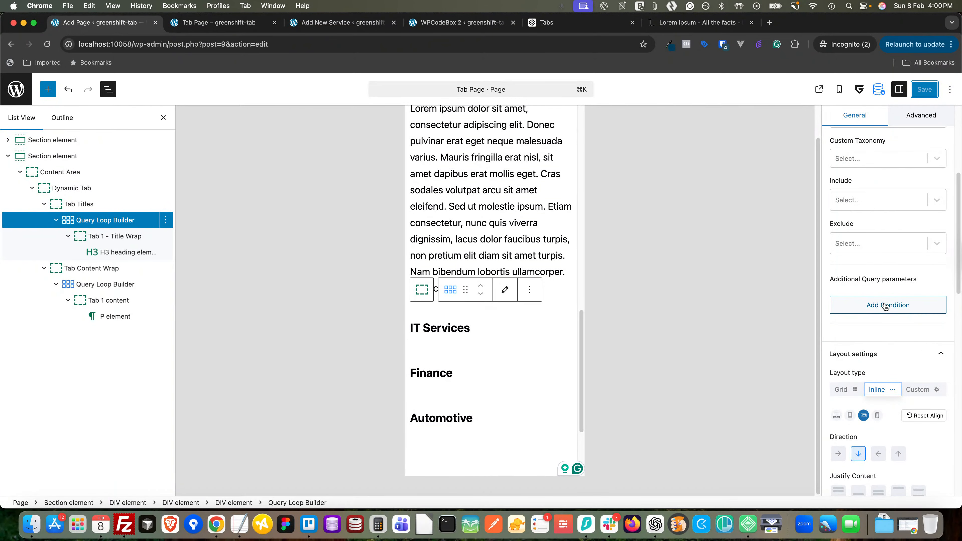
{"action": "scroll", "coordinate": [885, 306], "scroll_direction": "up", "scroll_amount": 3}
{"action": "scroll", "coordinate": [884, 306], "scroll_direction": "down", "scroll_amount": 12}
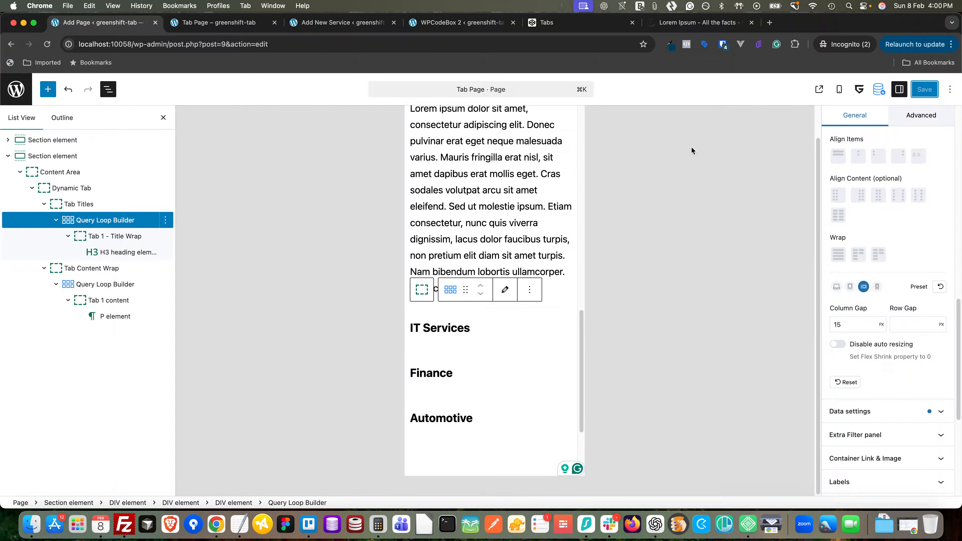
Look over the desktop dynamic tabs on the Tab Page and the CSS and JS of the Tabs pen on CodePen
{"action": "left_click", "coordinate": [199, 23]}
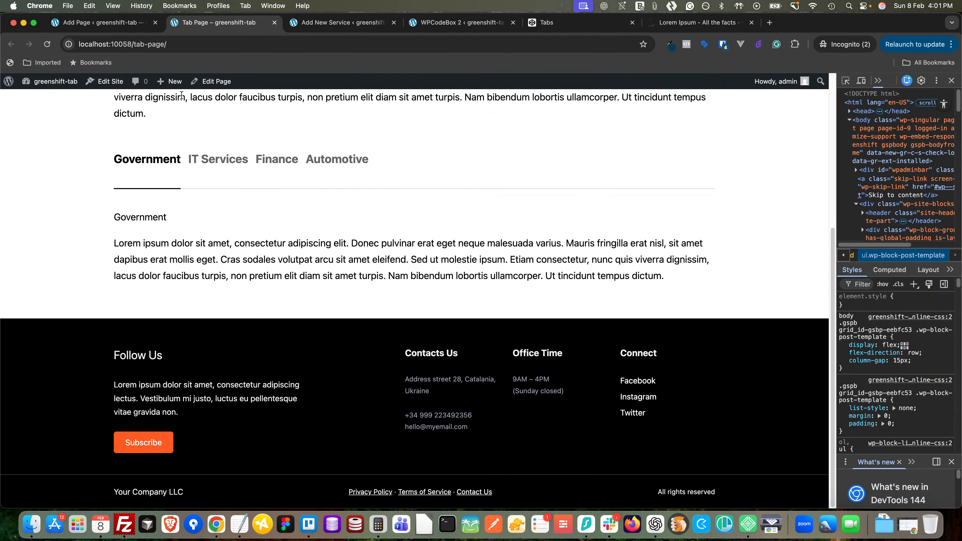
{"action": "left_click", "coordinate": [99, 23]}
{"action": "left_click", "coordinate": [234, 22]}
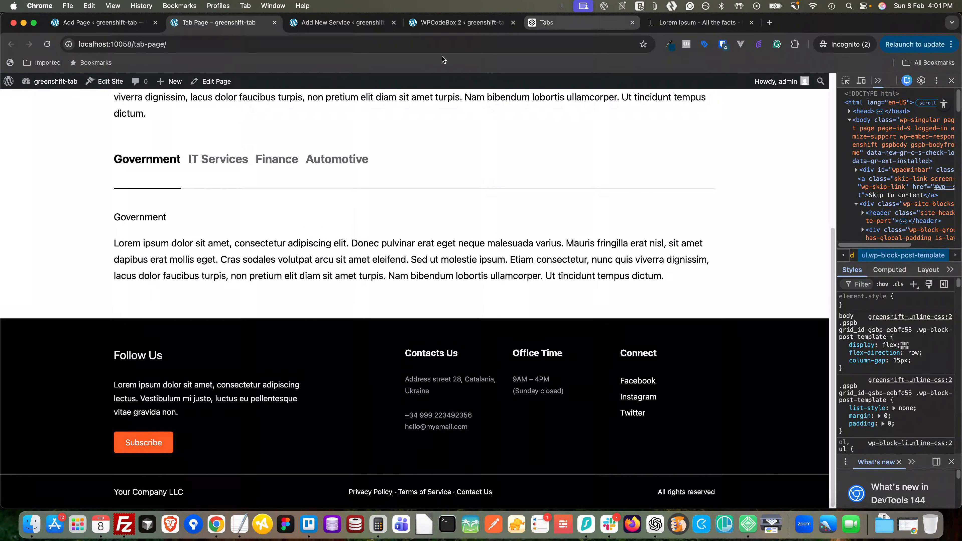
{"action": "left_click", "coordinate": [535, 23]}
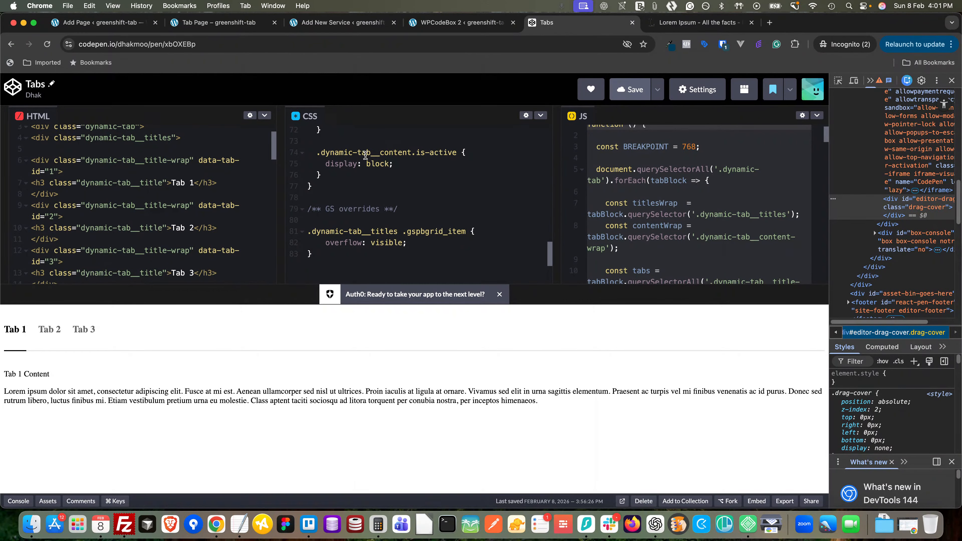
{"action": "scroll", "coordinate": [662, 208], "scroll_direction": "up", "scroll_amount": 1}
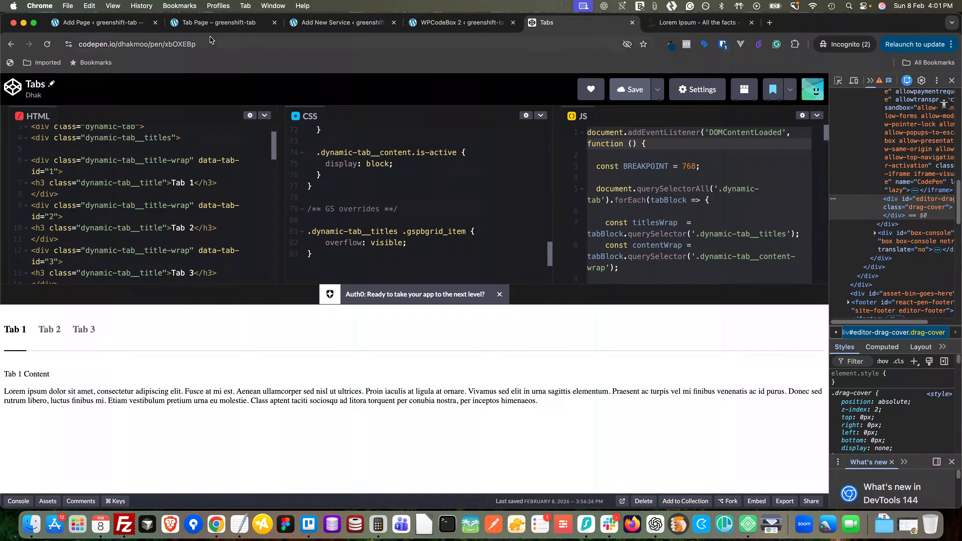
{"action": "left_click", "coordinate": [207, 24]}
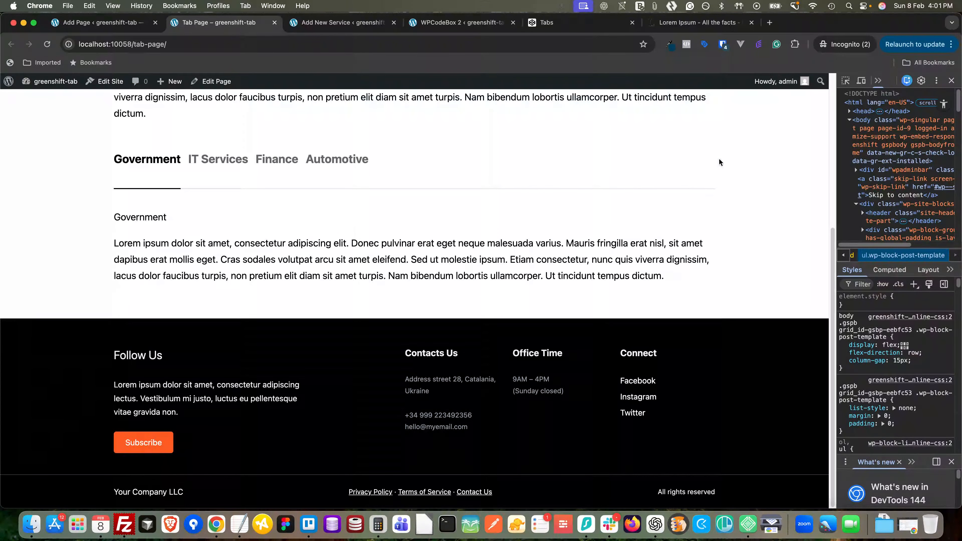
Inspect the Finance tab title on the Tab Page and examine the overflow and border rules of its gspbgrid_item list item
{"action": "left_click_drag", "start_coordinate": [832, 173], "coordinate": [574, 185]}
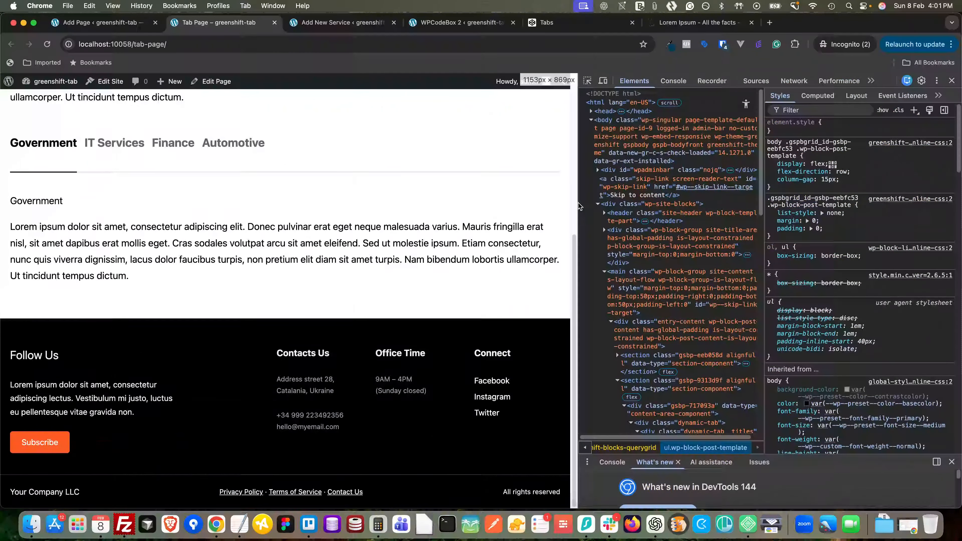
{"action": "left_click", "coordinate": [587, 82]}
{"action": "left_click", "coordinate": [182, 144]}
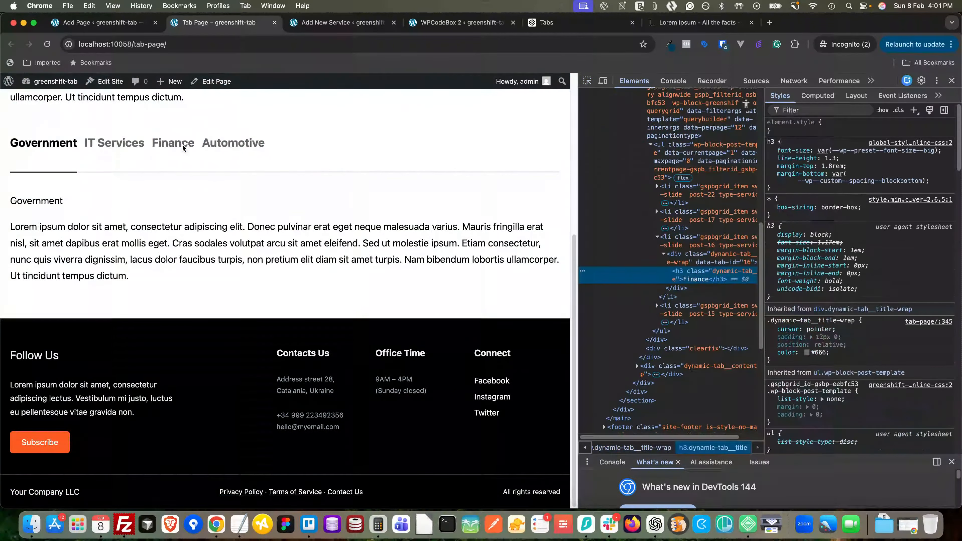
{"action": "left_click", "coordinate": [671, 242]}
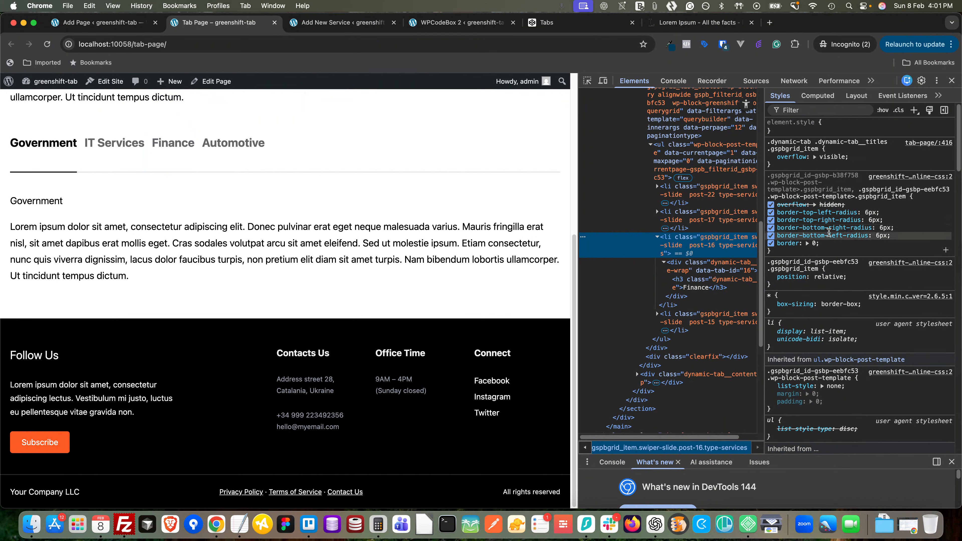
{"action": "left_click_drag", "start_coordinate": [828, 244], "coordinate": [795, 213]}
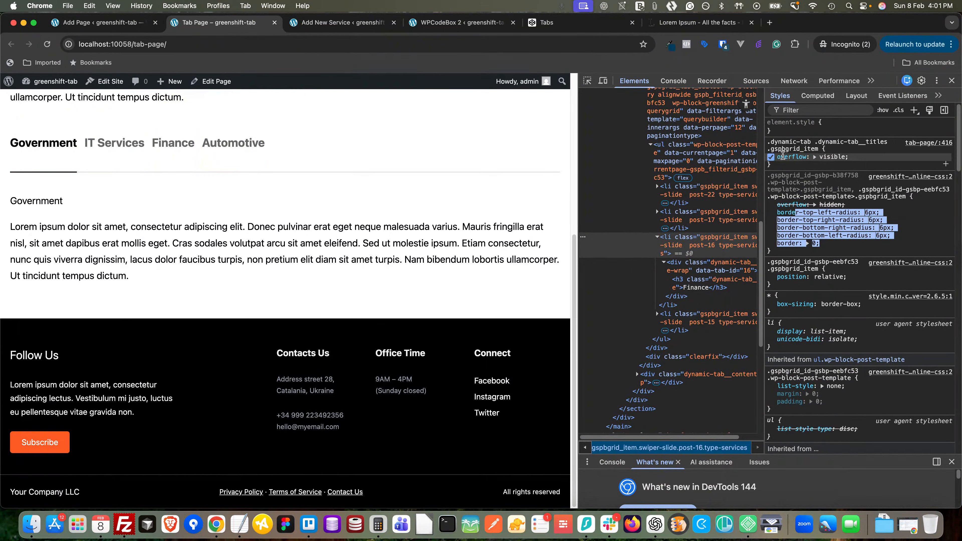
Replace the GS overrides rule in the Tabs pen's CSS with the inspected ".dynamic-tab .dynamic-tab__titles .gspbgrid_item" overflow: visible rule and save the pen
{"action": "left_click_drag", "start_coordinate": [774, 167], "coordinate": [767, 143]}
{"action": "key", "text": "cmd+c"}
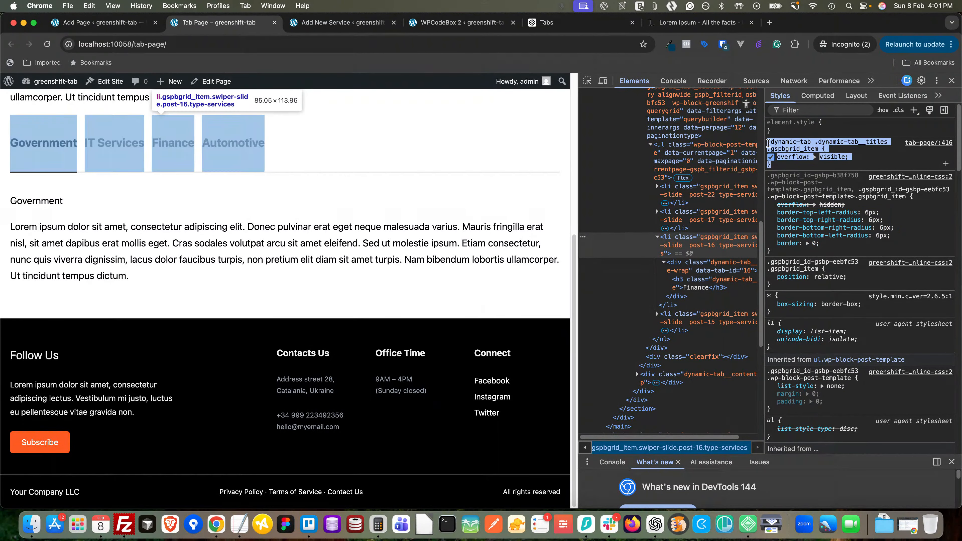
{"action": "left_click", "coordinate": [437, 26]}
{"action": "left_click", "coordinate": [541, 24]}
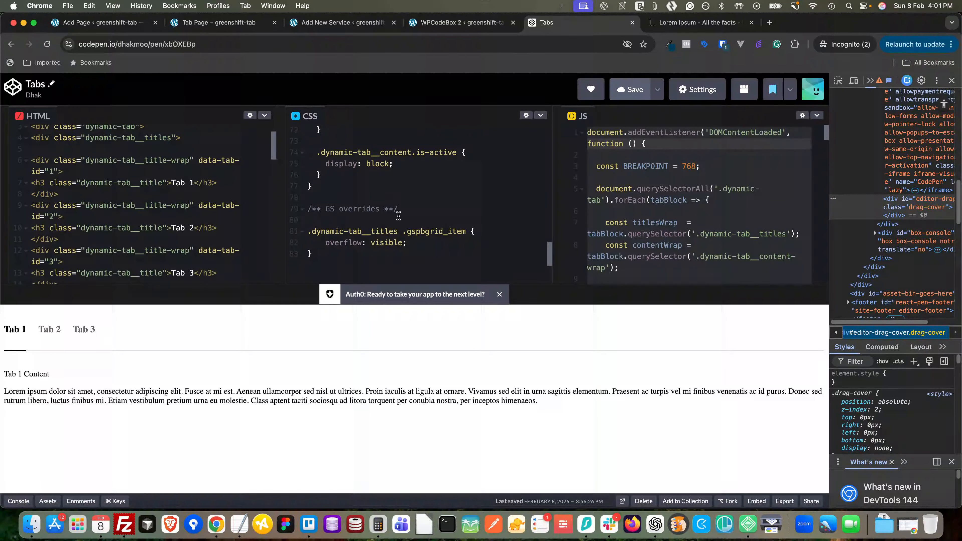
{"action": "left_click_drag", "start_coordinate": [329, 257], "coordinate": [291, 233]}
{"action": "key", "text": "cmd+v"}
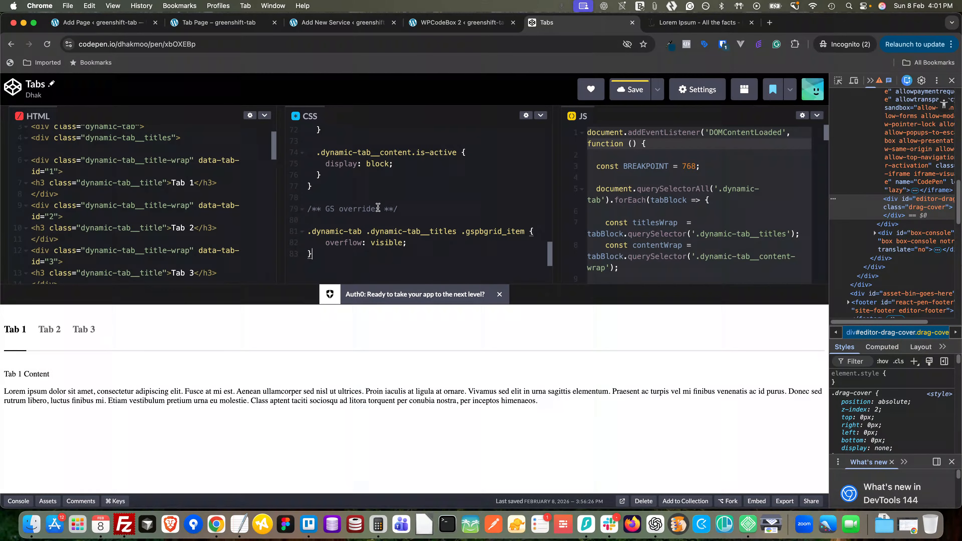
{"action": "left_click", "coordinate": [631, 90]}
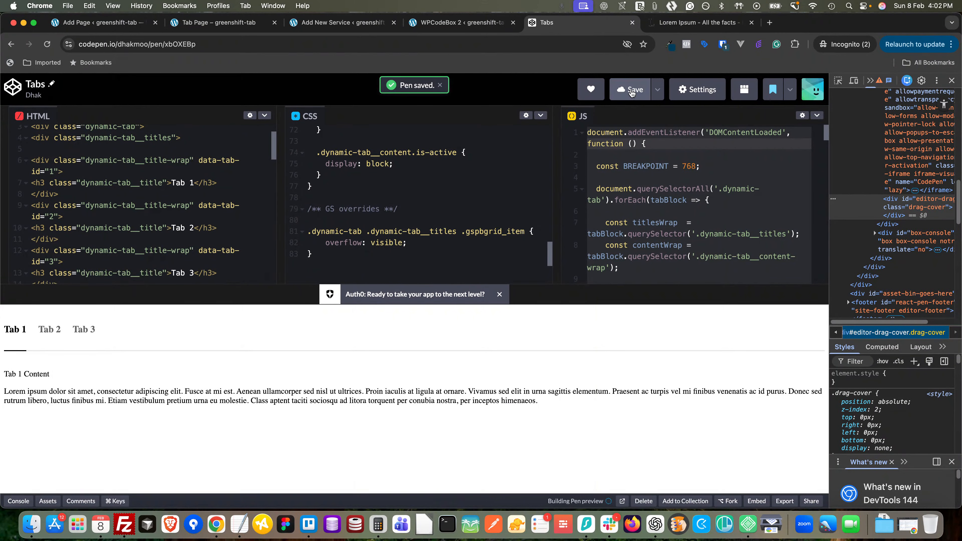
{"action": "left_click", "coordinate": [99, 30]}
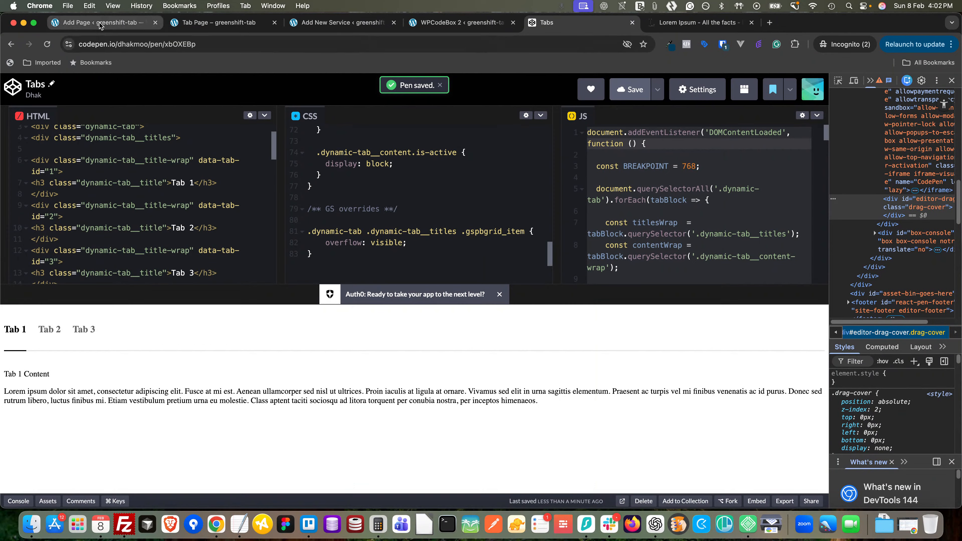